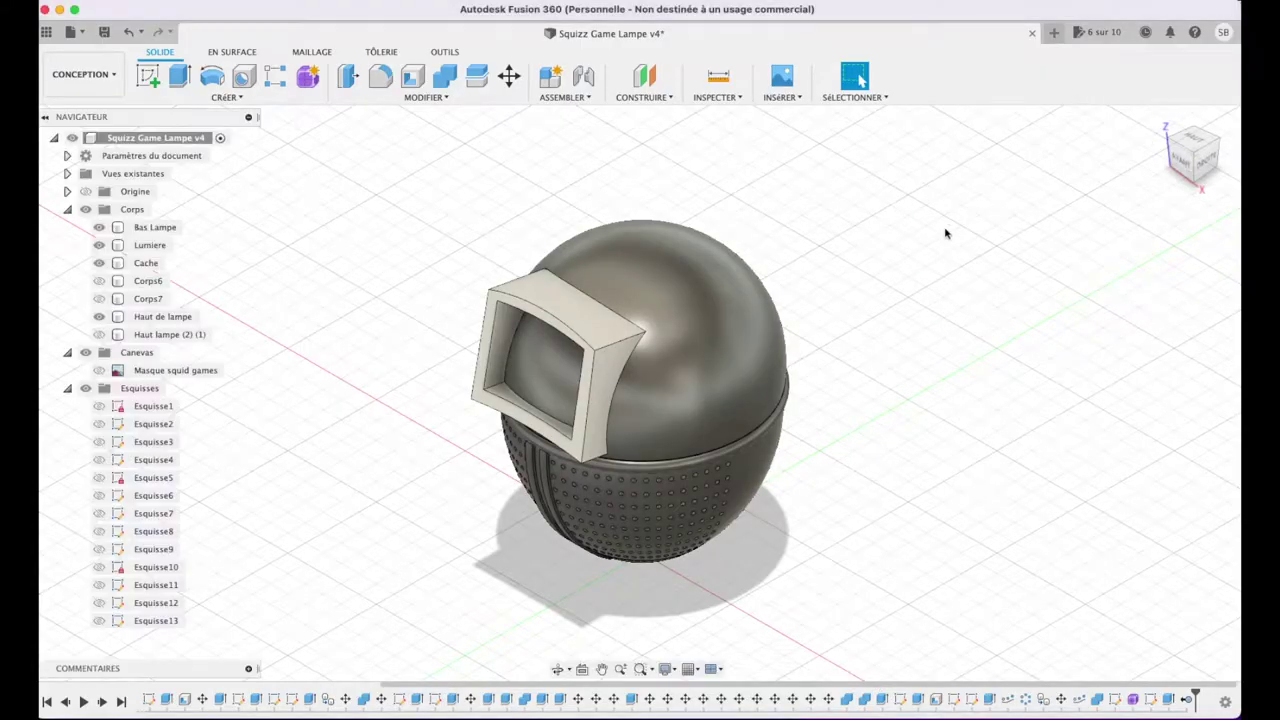
- Sketch a 100 × 75 mm rectangle on the ground plane from the top view
{"action": "left_click", "coordinate": [1192, 145]}
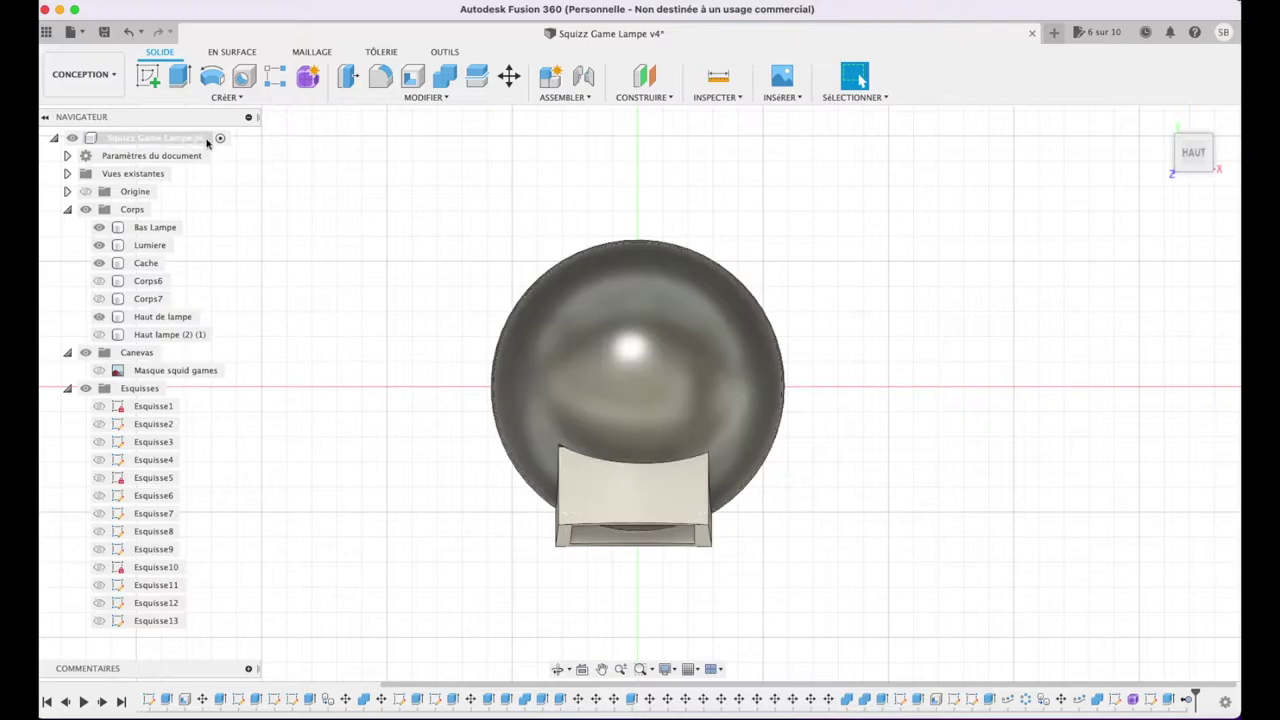
{"action": "left_click", "coordinate": [148, 76]}
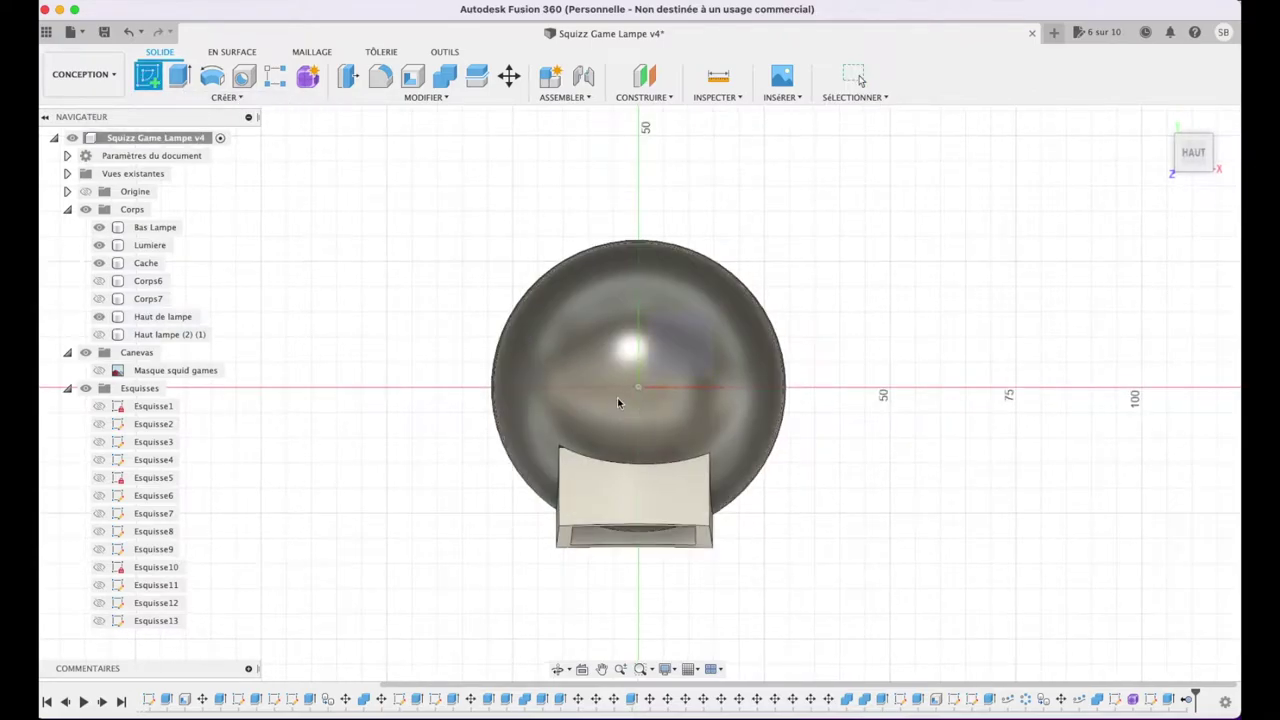
{"action": "left_click", "coordinate": [648, 371]}
{"action": "left_click", "coordinate": [361, 237]}
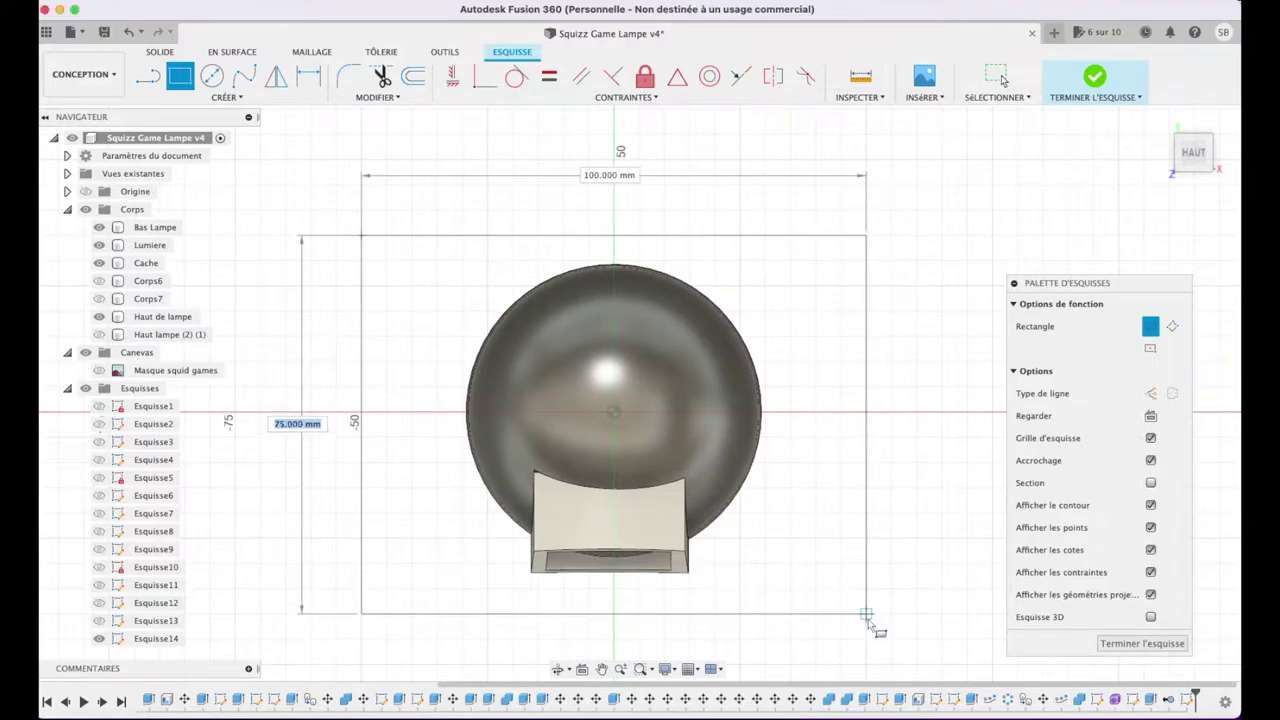
{"action": "left_click", "coordinate": [868, 619]}
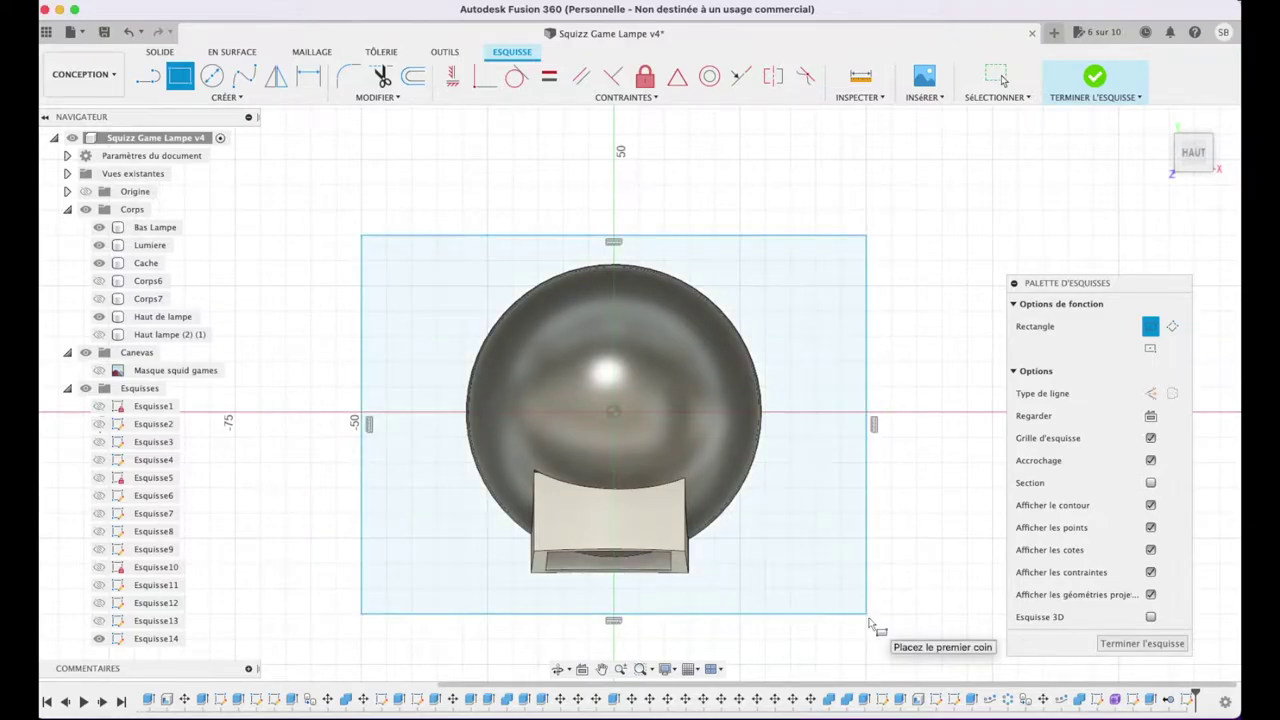
- Extrude the rectangle 5 mm as a new body, Corps364, and return home
{"action": "key", "text": "e"}
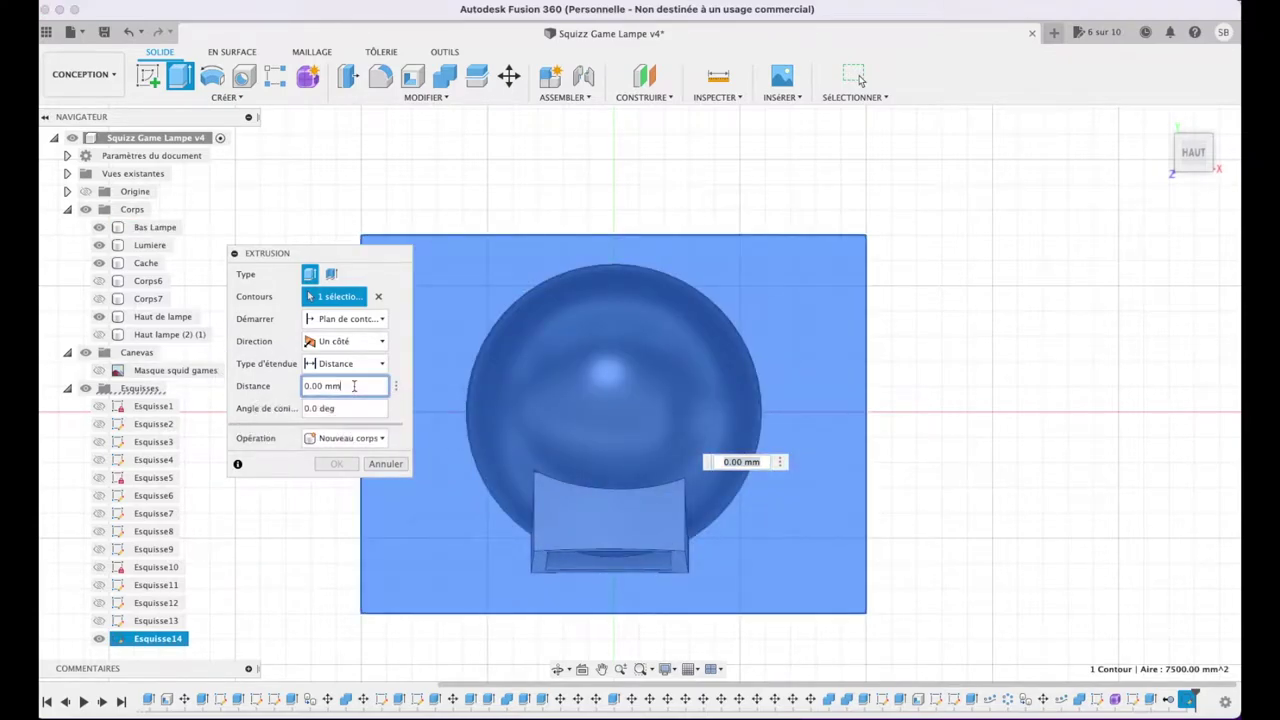
{"action": "left_click", "coordinate": [322, 386]}
{"action": "type", "text": "5"}
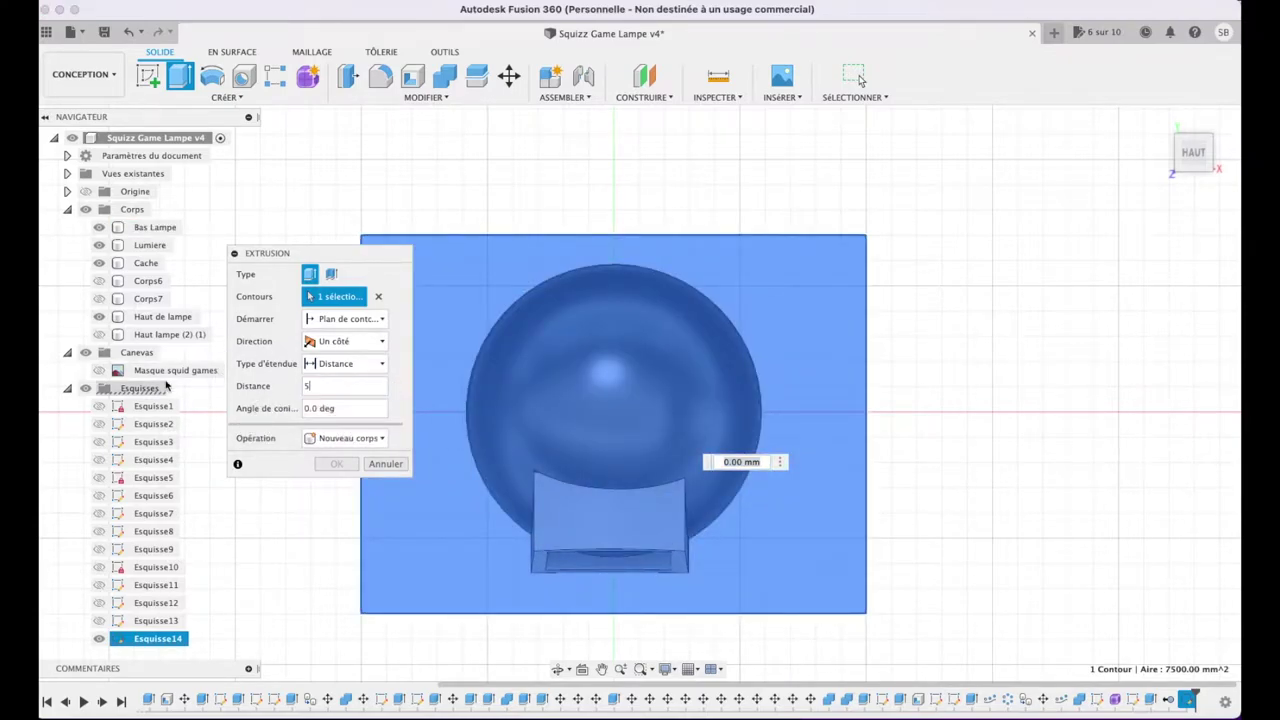
{"action": "left_click", "coordinate": [347, 438]}
{"action": "left_click", "coordinate": [338, 506]}
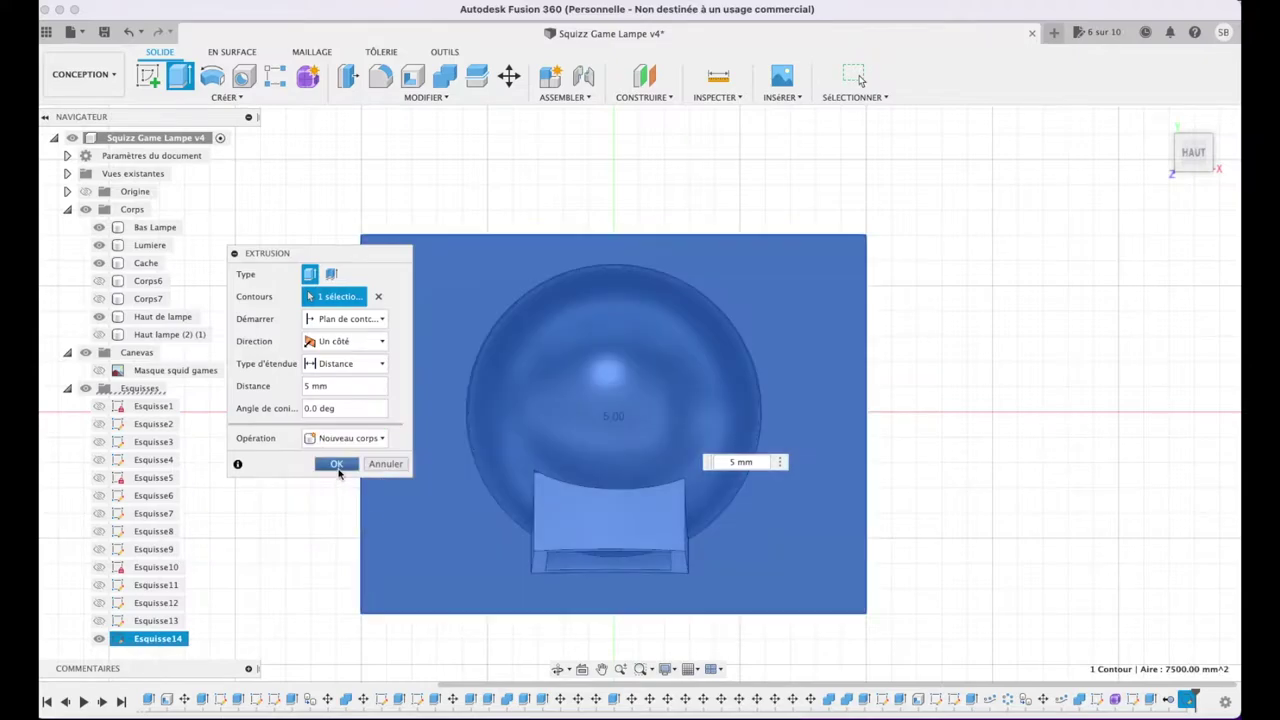
{"action": "left_click", "coordinate": [337, 465]}
{"action": "left_click", "coordinate": [1159, 119]}
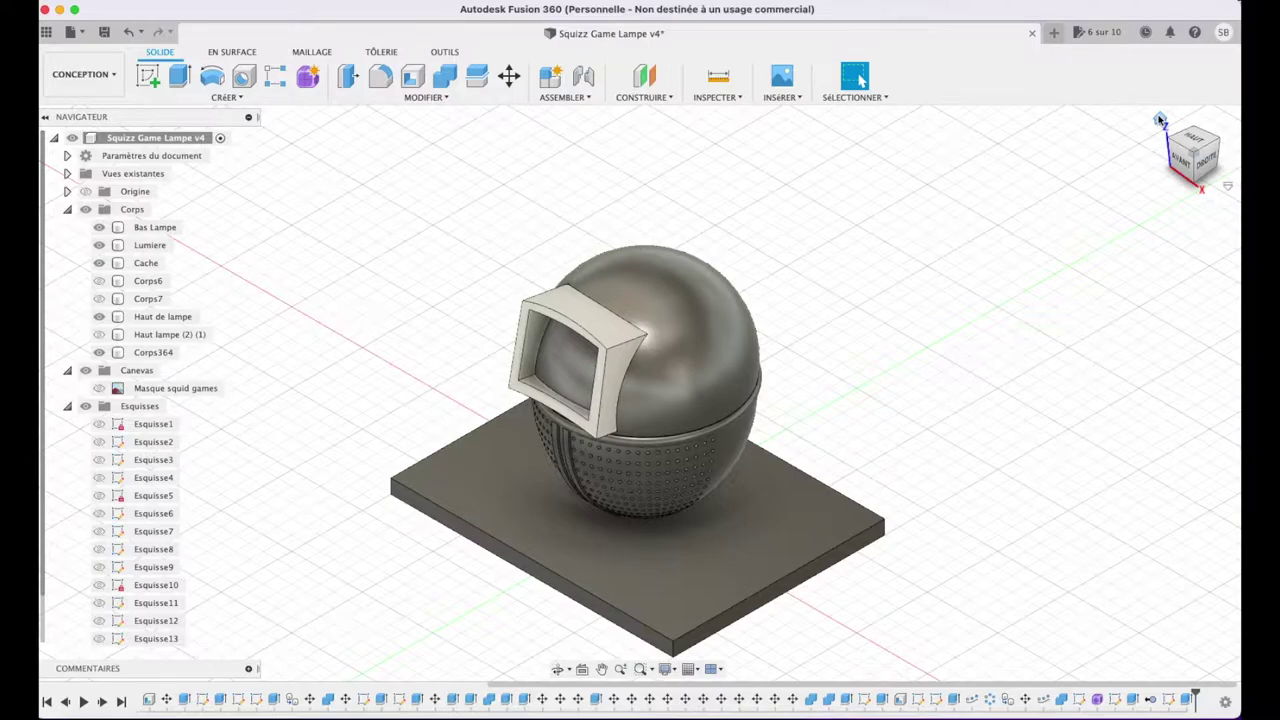
- Start a new sketch on the front plane from the front view
{"action": "left_click", "coordinate": [1195, 145]}
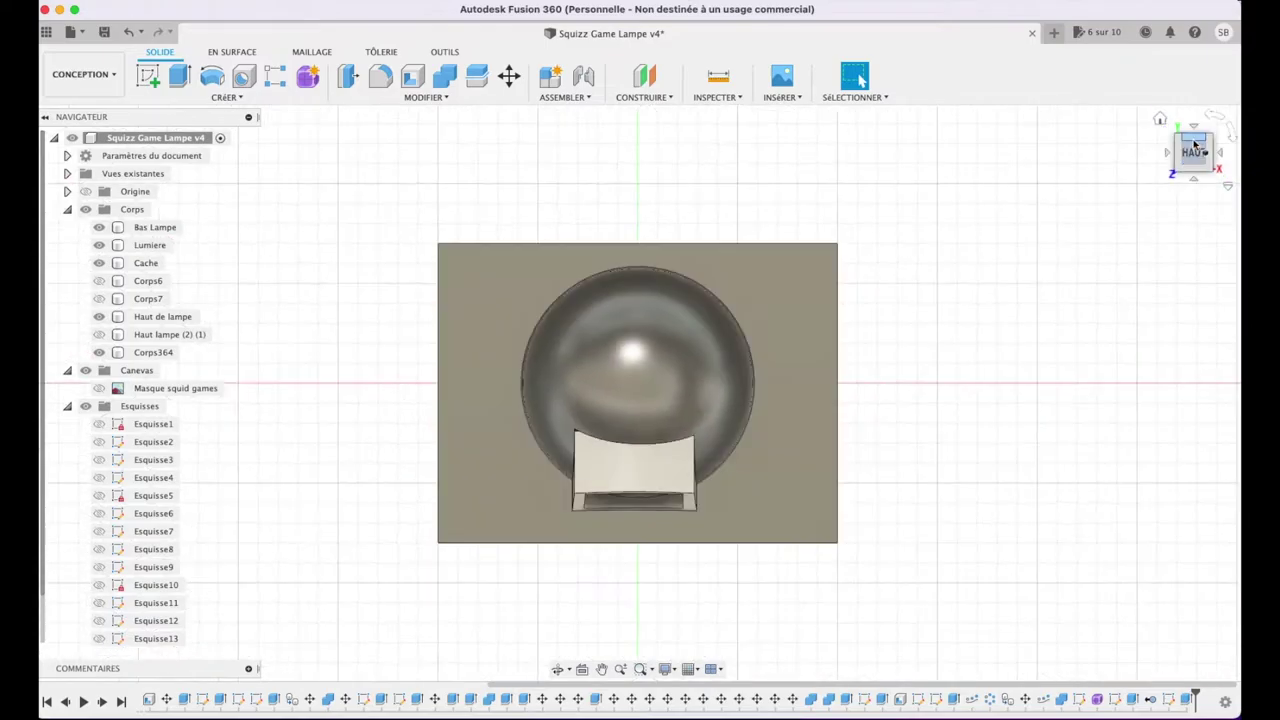
{"action": "left_click", "coordinate": [1194, 181]}
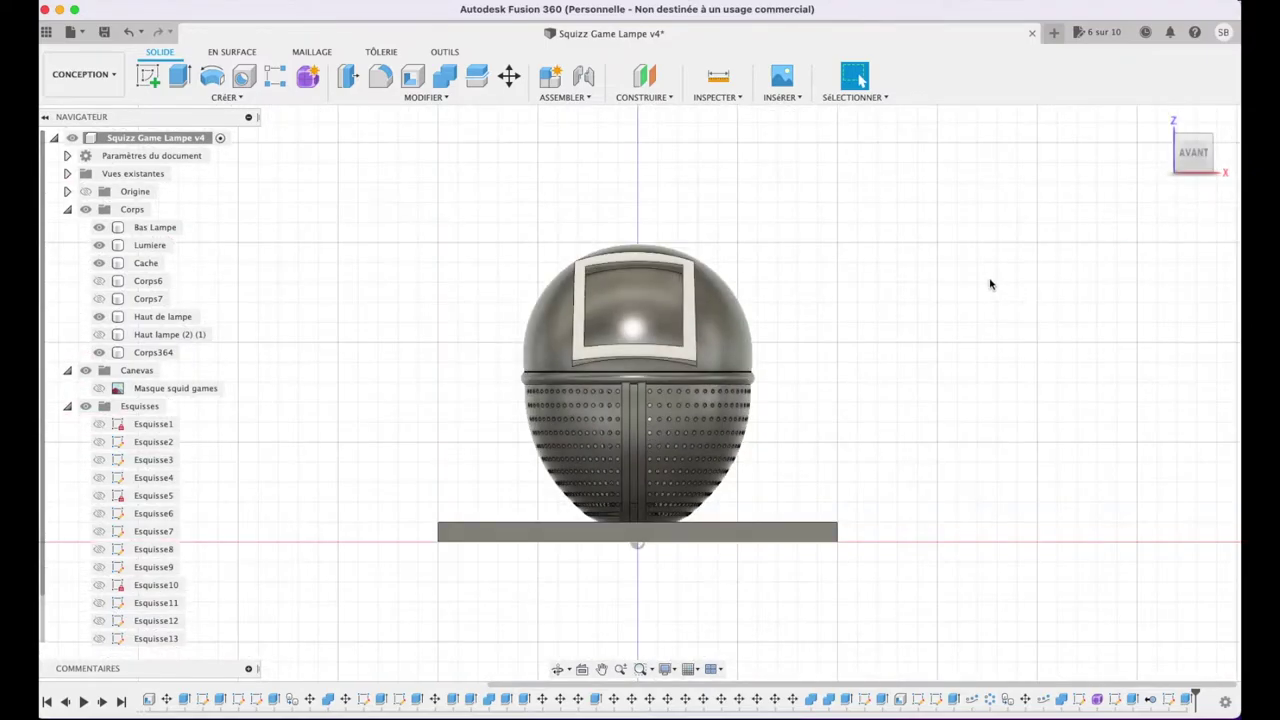
{"action": "left_click", "coordinate": [227, 97]}
{"action": "left_click", "coordinate": [227, 97]}
{"action": "left_click", "coordinate": [229, 98]}
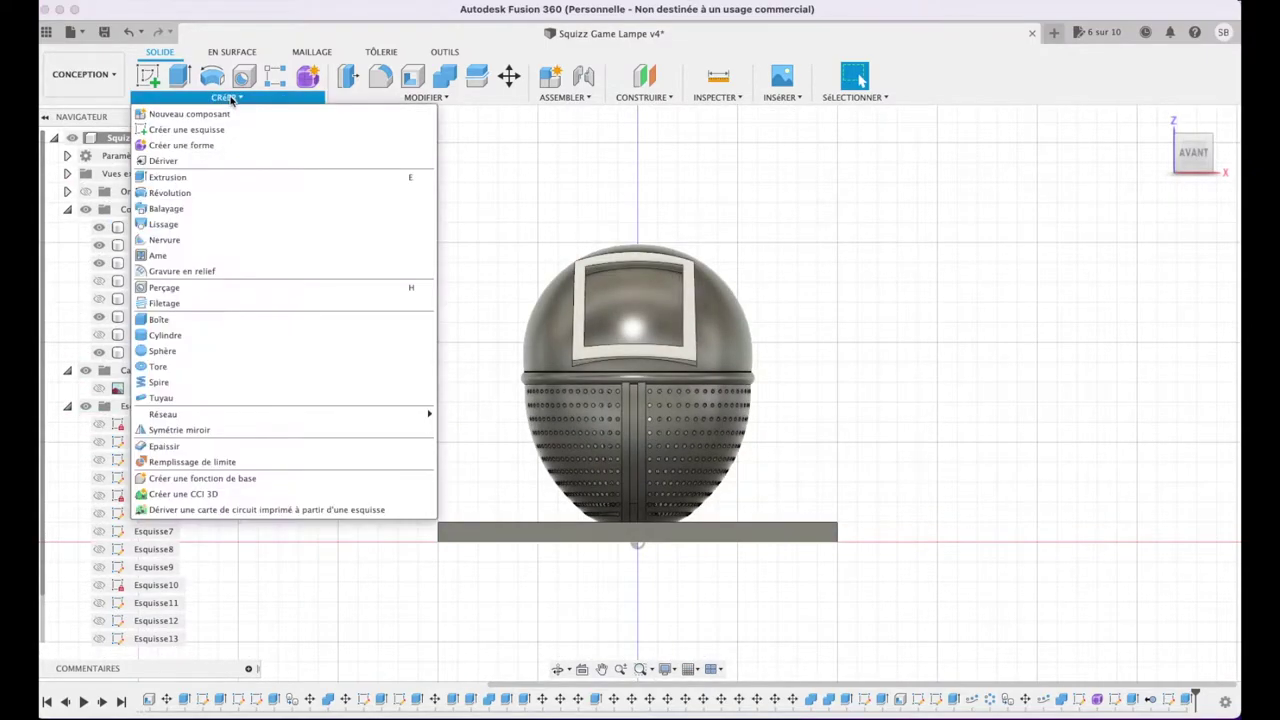
{"action": "left_click", "coordinate": [186, 129]}
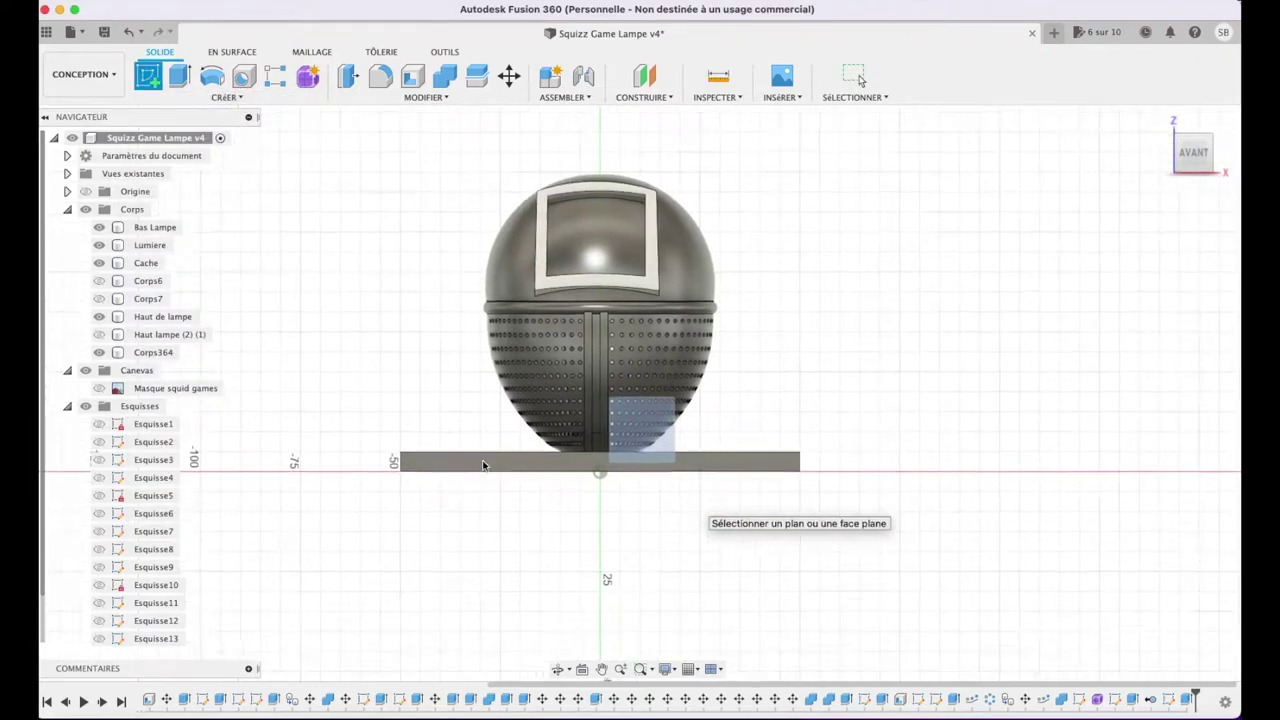
{"action": "left_click", "coordinate": [640, 445]}
- Draw a text box and enter the text SQUID GAMES
{"action": "left_click", "coordinate": [228, 97]}
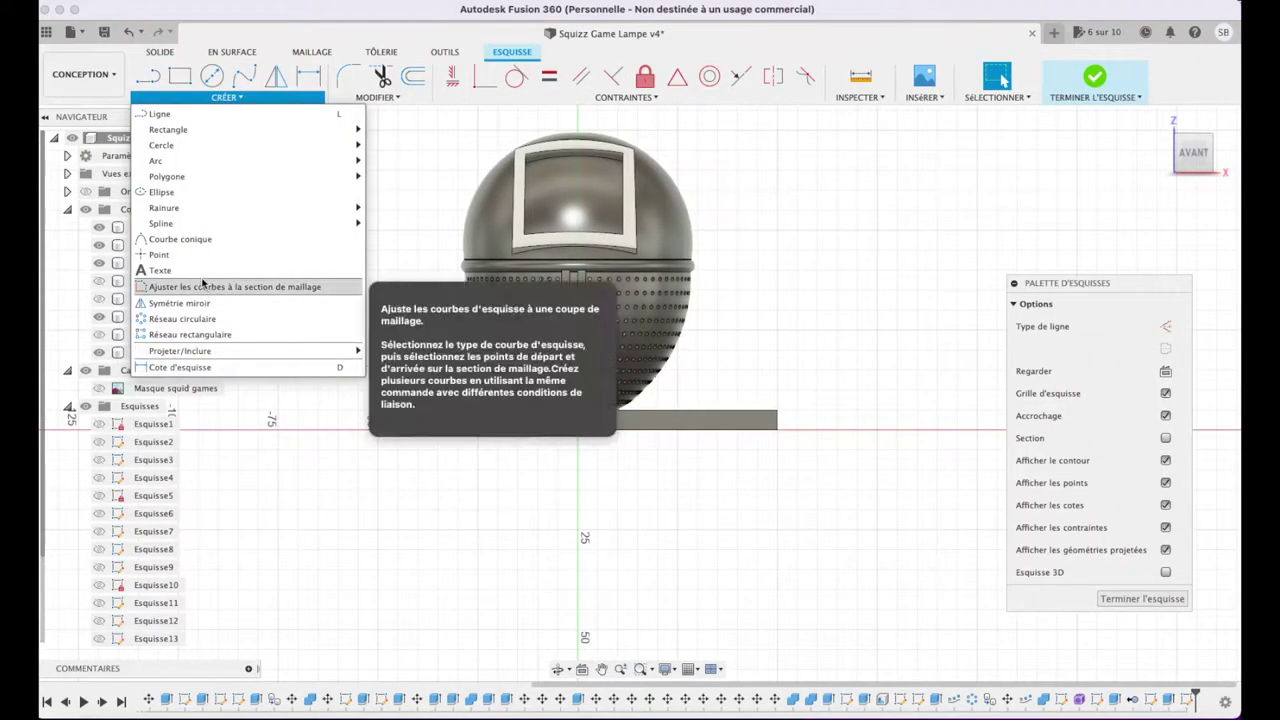
{"action": "key", "text": "Escape"}
{"action": "left_click", "coordinate": [437, 351]}
{"action": "left_click", "coordinate": [718, 409]}
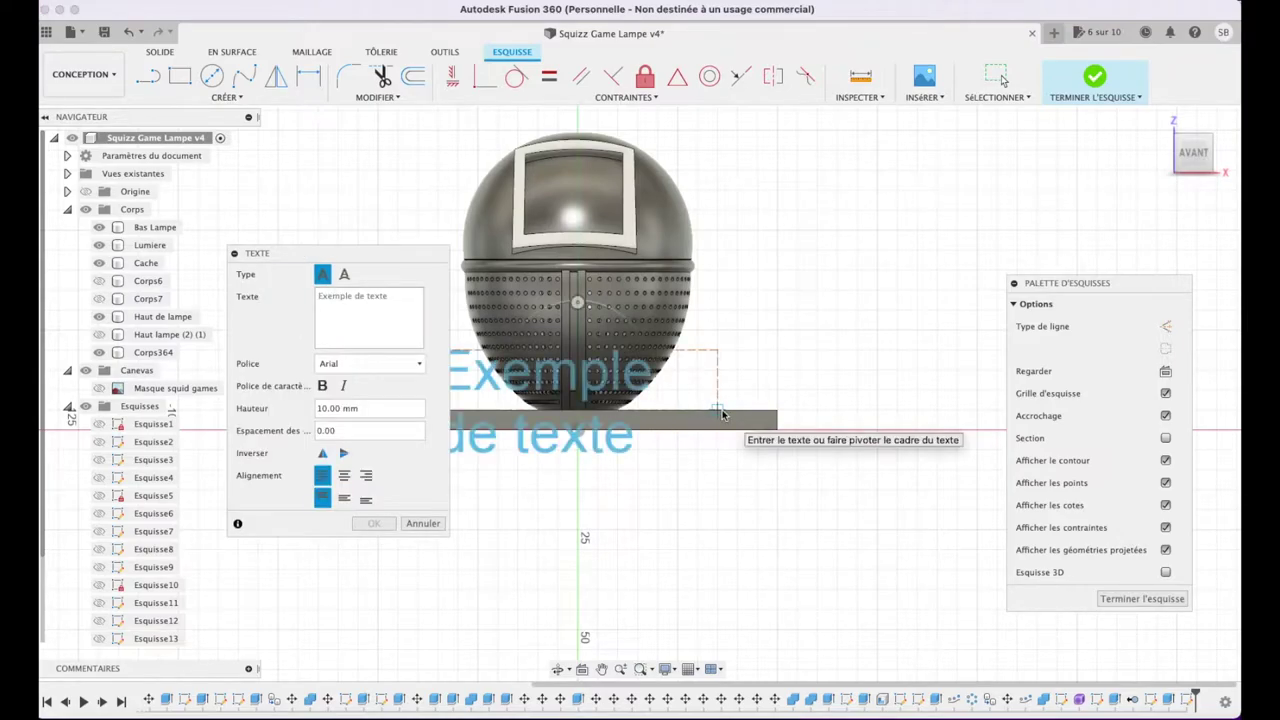
{"action": "type", "text": "SQUID GA"}
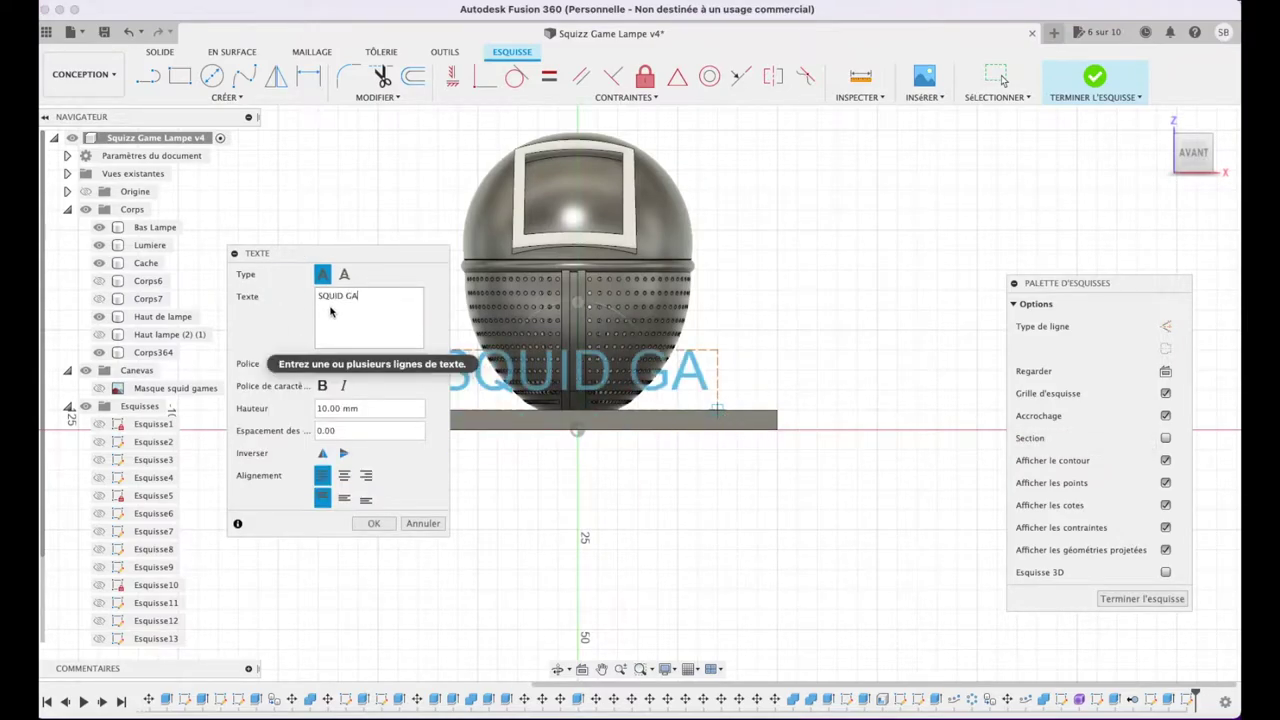
{"action": "type", "text": "MES"}
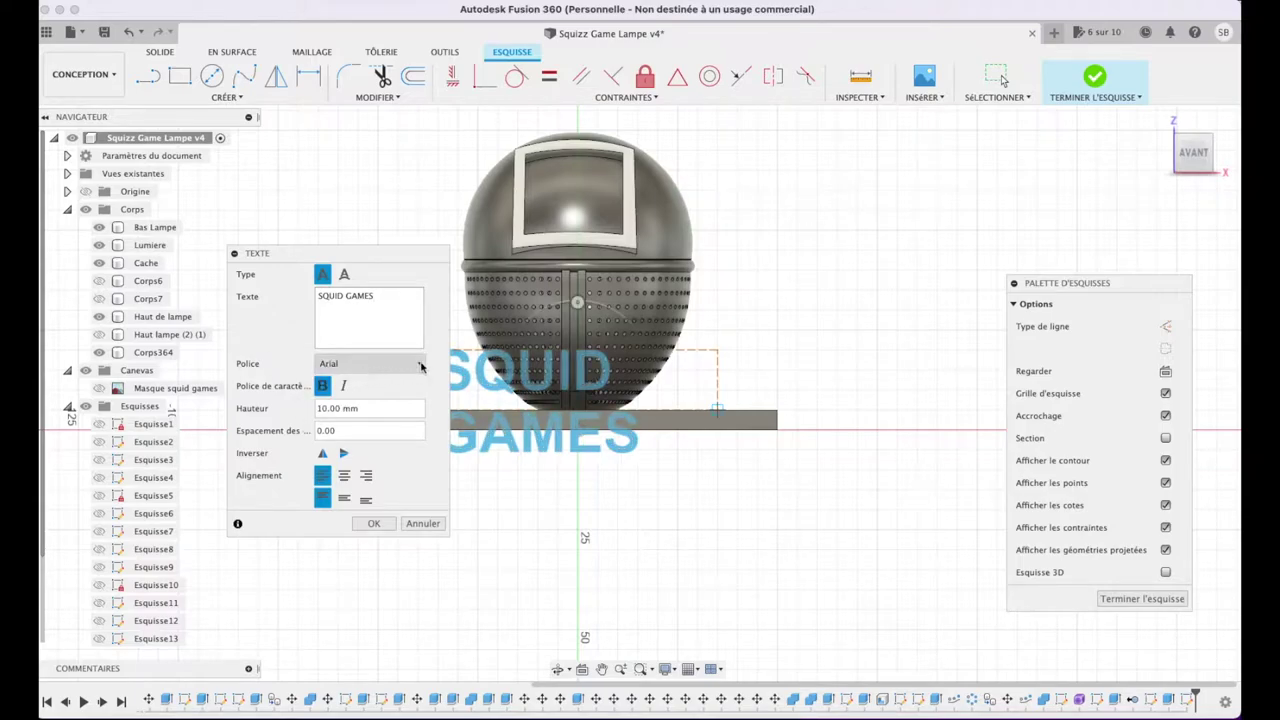
- Set the lettering font to bold Impact and confirm the text
{"action": "left_click", "coordinate": [419, 363]}
{"action": "scroll", "coordinate": [395, 535], "scroll_direction": "down", "scroll_amount": 2}
{"action": "scroll", "coordinate": [395, 535], "scroll_direction": "down", "scroll_amount": 3}
{"action": "scroll", "coordinate": [395, 535], "scroll_direction": "down", "scroll_amount": 2}
{"action": "scroll", "coordinate": [395, 535], "scroll_direction": "down", "scroll_amount": 2}
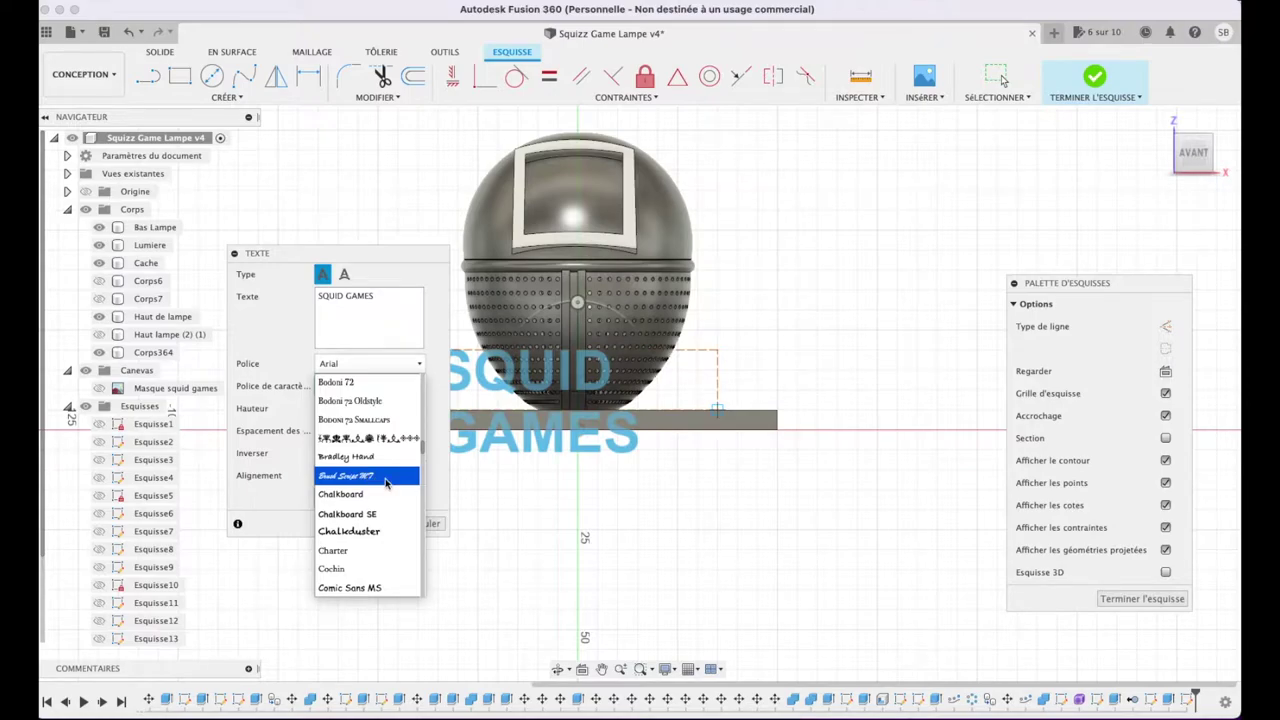
{"action": "scroll", "coordinate": [386, 483], "scroll_direction": "down", "scroll_amount": 3}
{"action": "scroll", "coordinate": [386, 483], "scroll_direction": "down", "scroll_amount": 3}
{"action": "scroll", "coordinate": [386, 483], "scroll_direction": "down", "scroll_amount": 3}
{"action": "scroll", "coordinate": [386, 483], "scroll_direction": "down", "scroll_amount": 3}
{"action": "scroll", "coordinate": [386, 483], "scroll_direction": "down", "scroll_amount": 3}
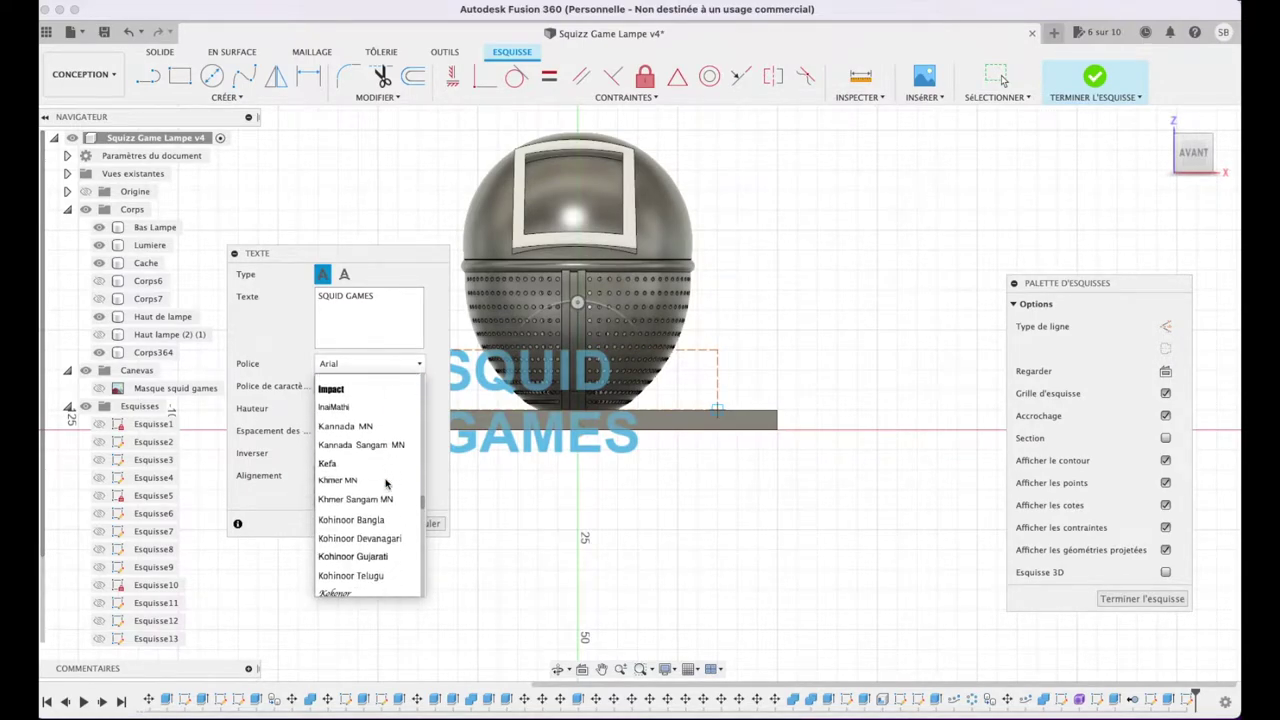
{"action": "left_click", "coordinate": [338, 389]}
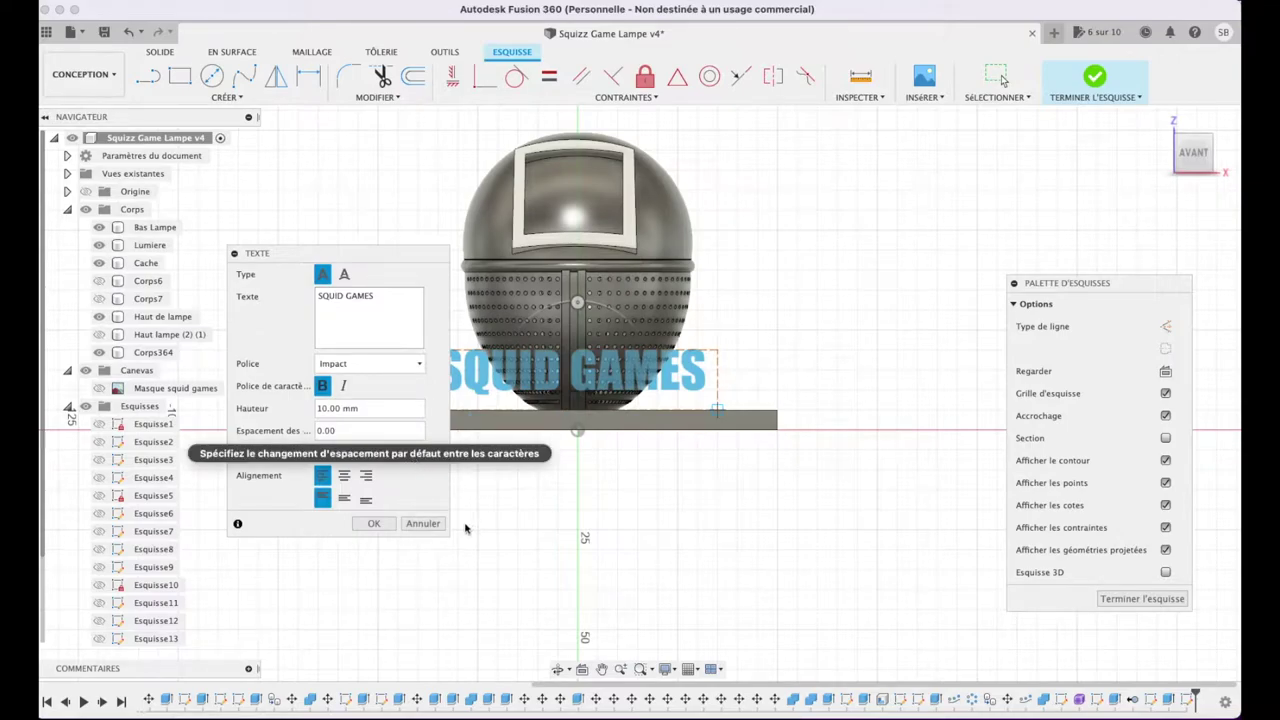
{"action": "left_click", "coordinate": [373, 523]}
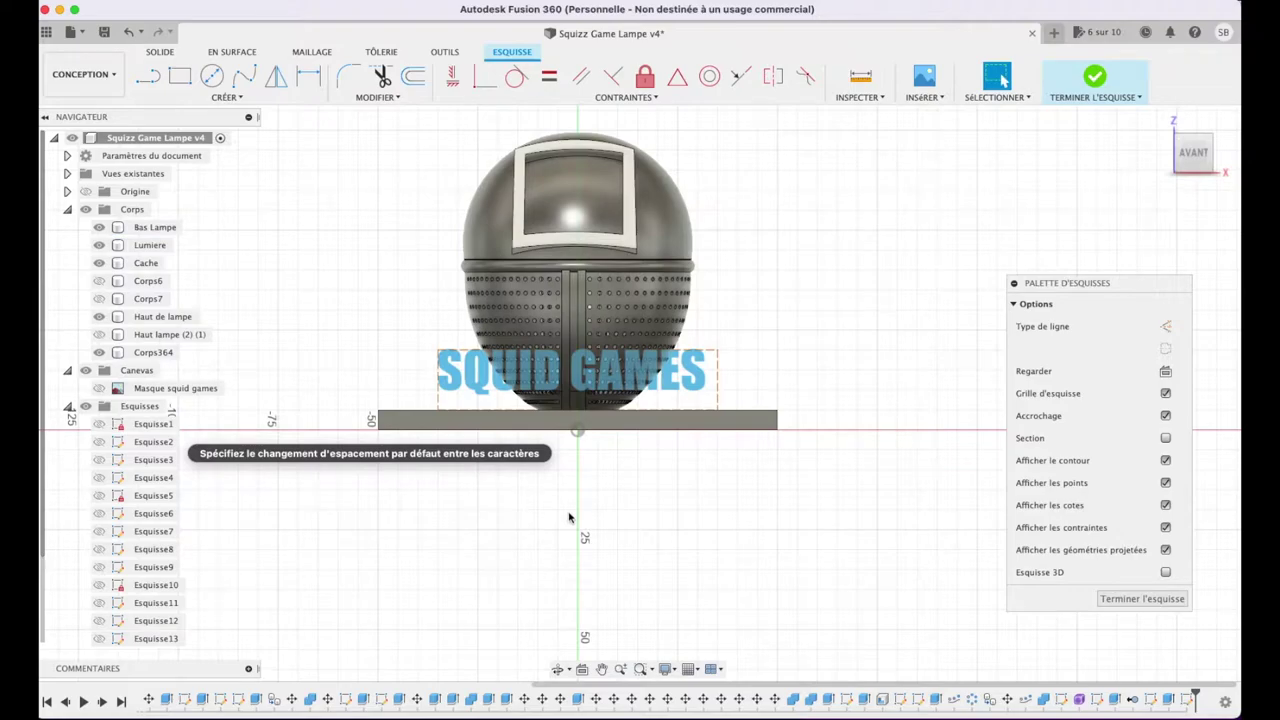
- Extrude the SQUID GAMES text 10 mm as new bodies Corps365–Corps374, then begin renaming Corps364
{"action": "key", "text": "e"}
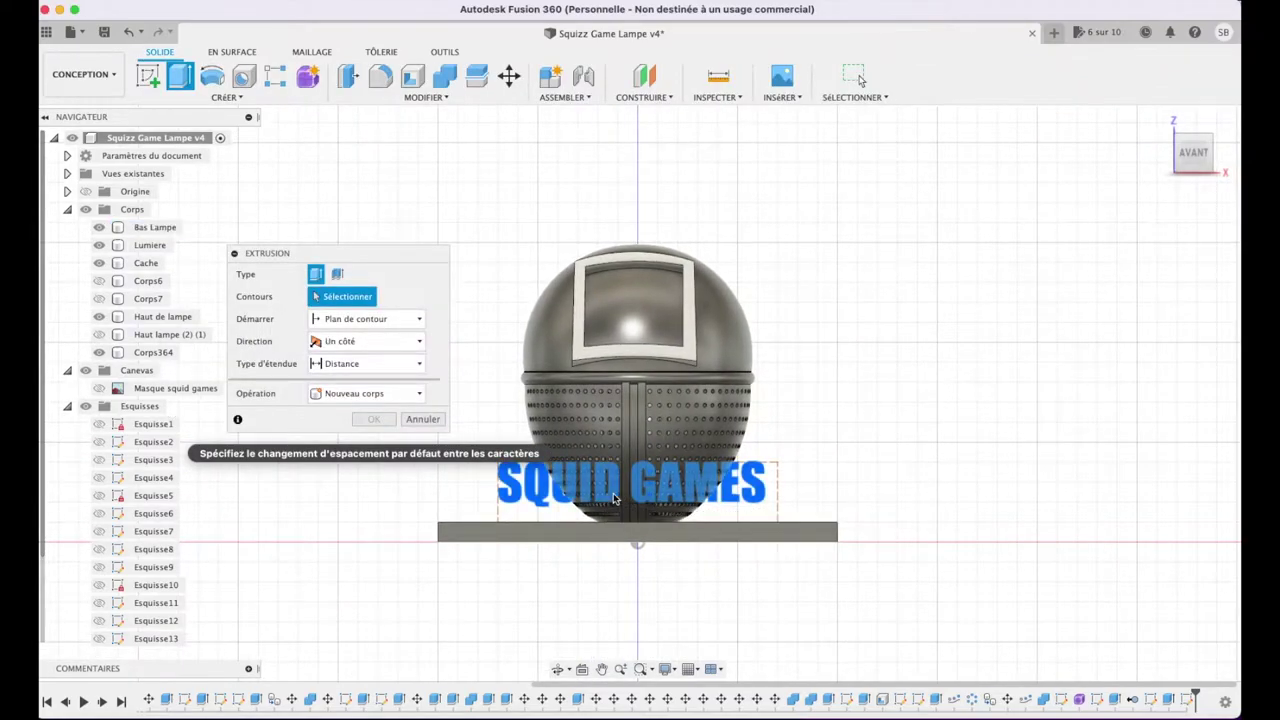
{"action": "left_click", "coordinate": [615, 498]}
{"action": "left_click", "coordinate": [1178, 165]}
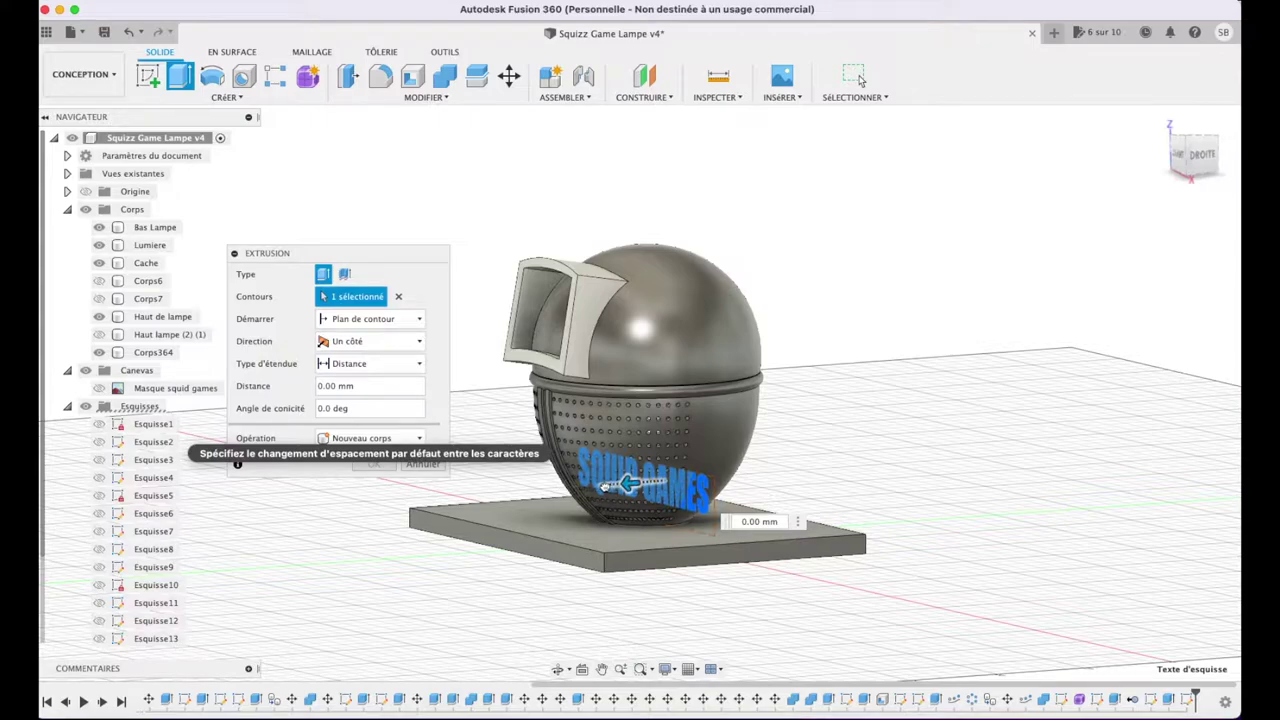
{"action": "left_click_drag", "start_coordinate": [605, 486], "coordinate": [610, 485]}
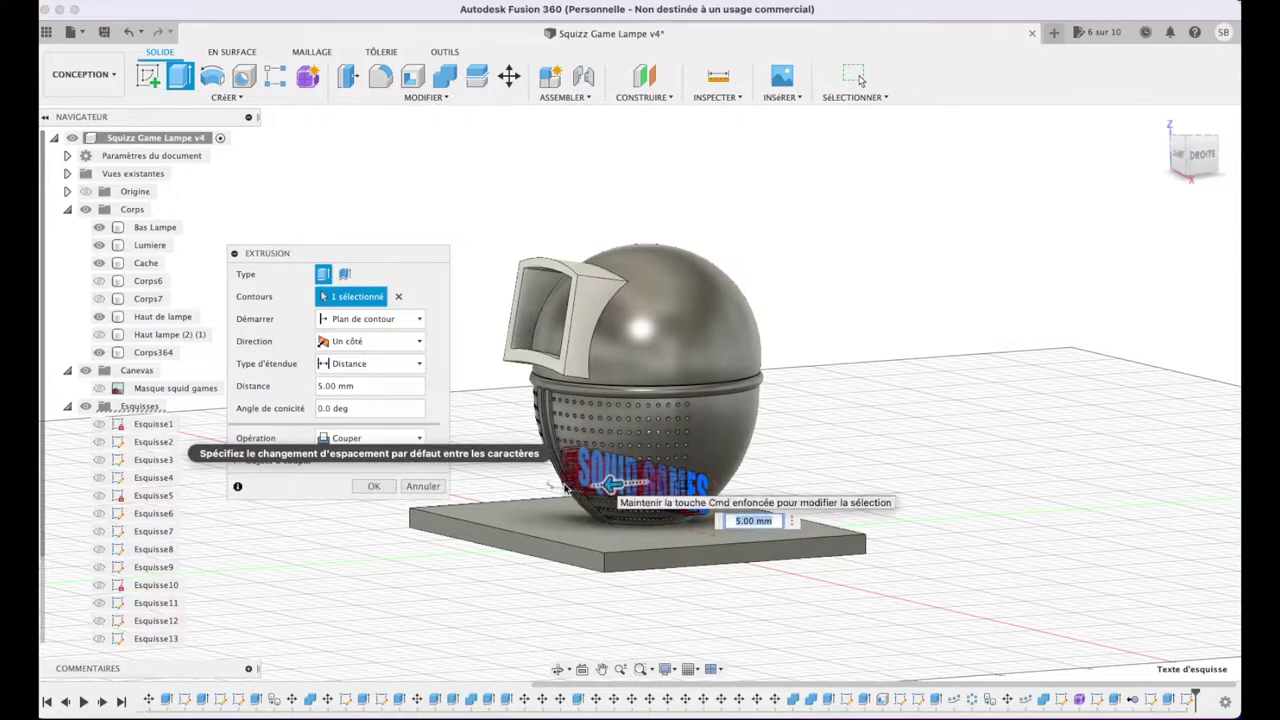
{"action": "left_click", "coordinate": [370, 438]}
{"action": "left_click", "coordinate": [412, 508]}
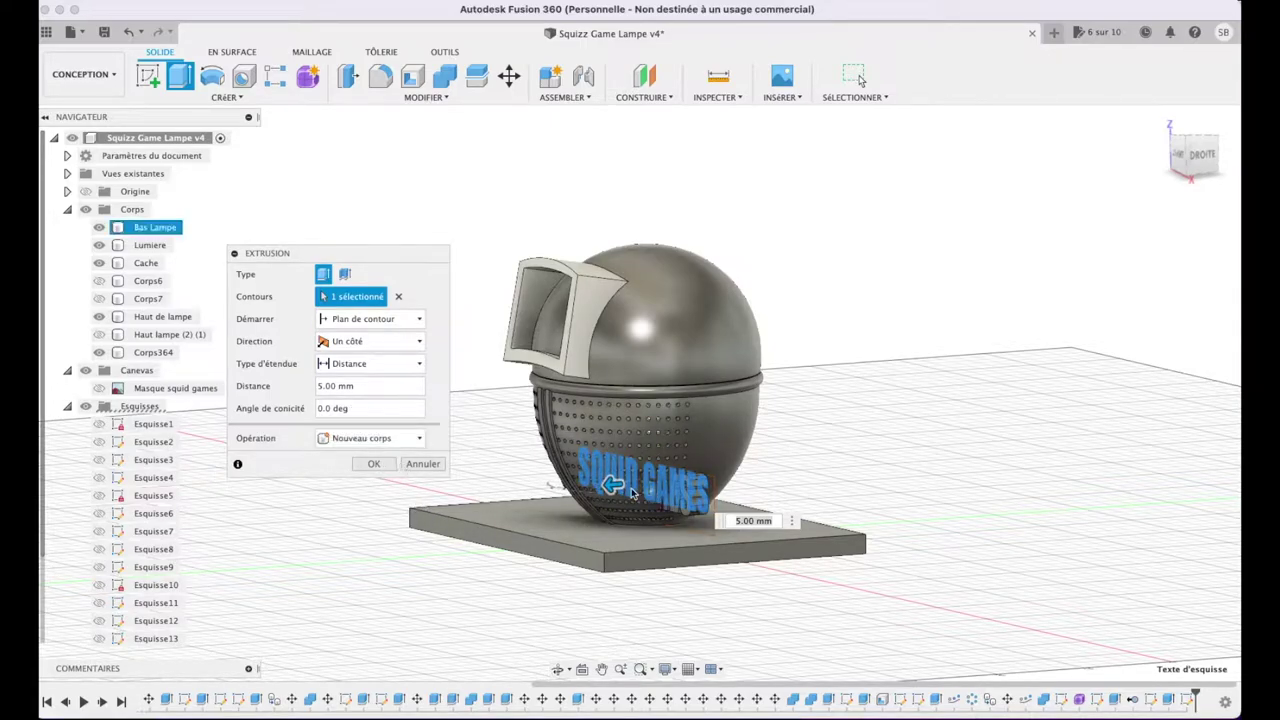
{"action": "left_click_drag", "start_coordinate": [600, 488], "coordinate": [591, 487]}
{"action": "left_click", "coordinate": [372, 464]}
{"action": "double_click", "coordinate": [152, 352]}
{"action": "type", "text": "Plateau"}
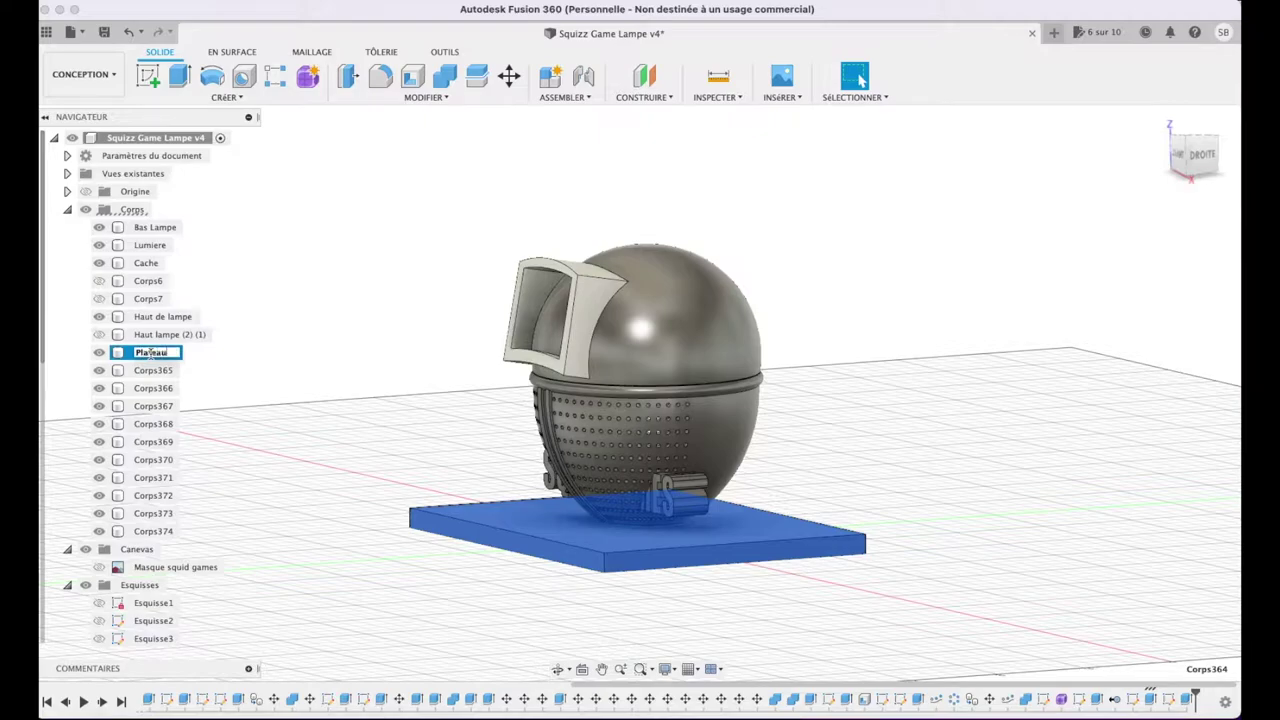
- Rename Corps364 to Plateau and move bodies Corps365–Corps374 forward and down onto its front
{"action": "key", "text": "Return"}
{"action": "left_click", "coordinate": [152, 370]}
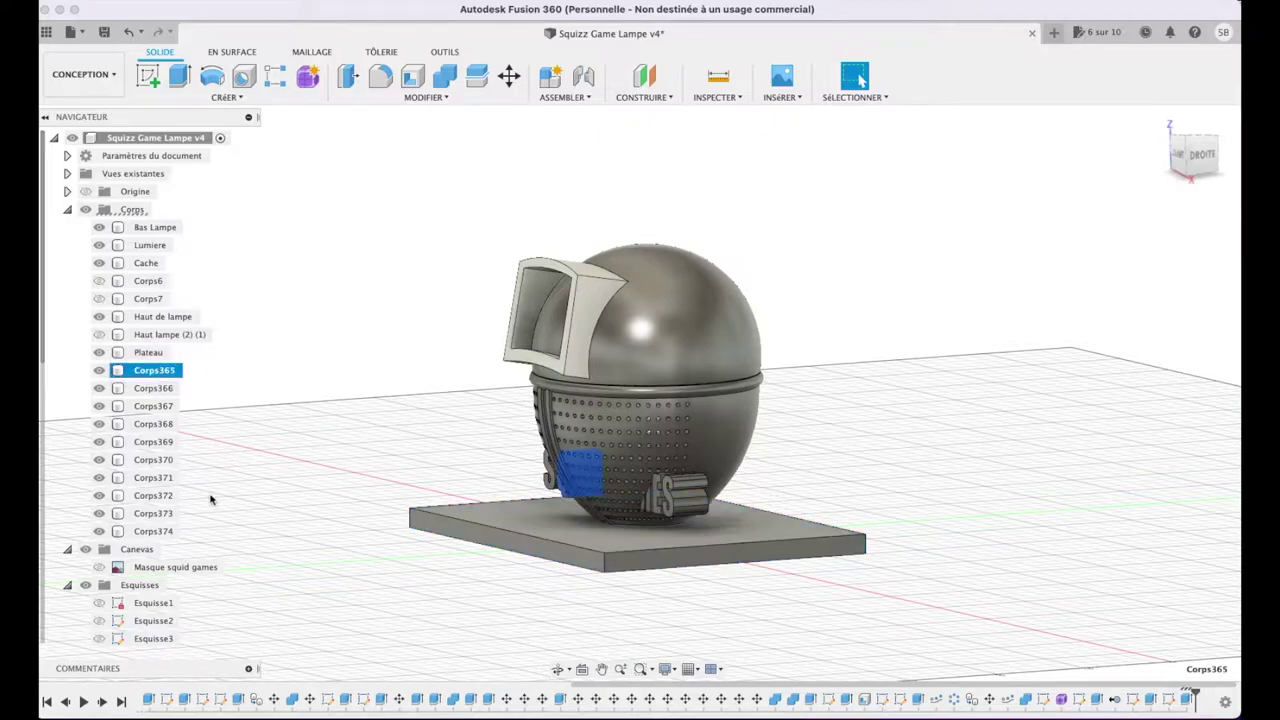
{"action": "left_click", "coordinate": [153, 531], "text": "shift"}
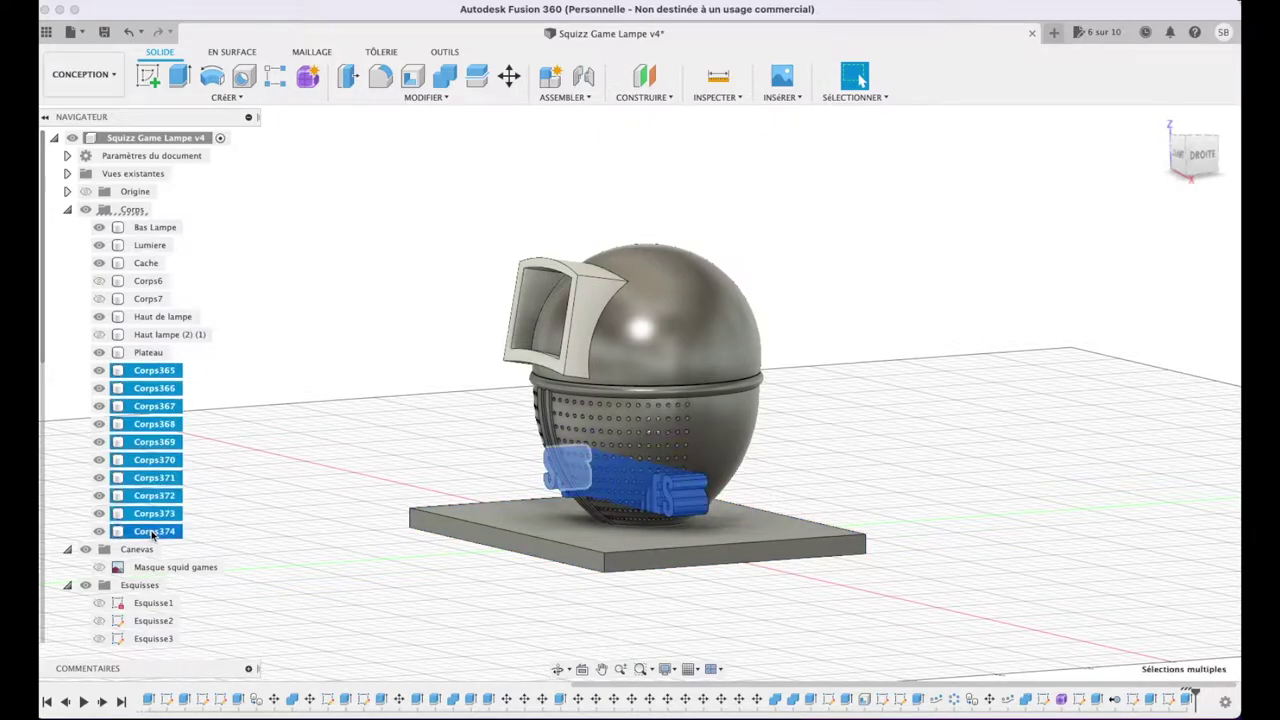
{"action": "key", "text": "m"}
{"action": "left_click_drag", "start_coordinate": [600, 495], "coordinate": [505, 492]}
{"action": "left_click_drag", "start_coordinate": [466, 425], "coordinate": [468, 478]}
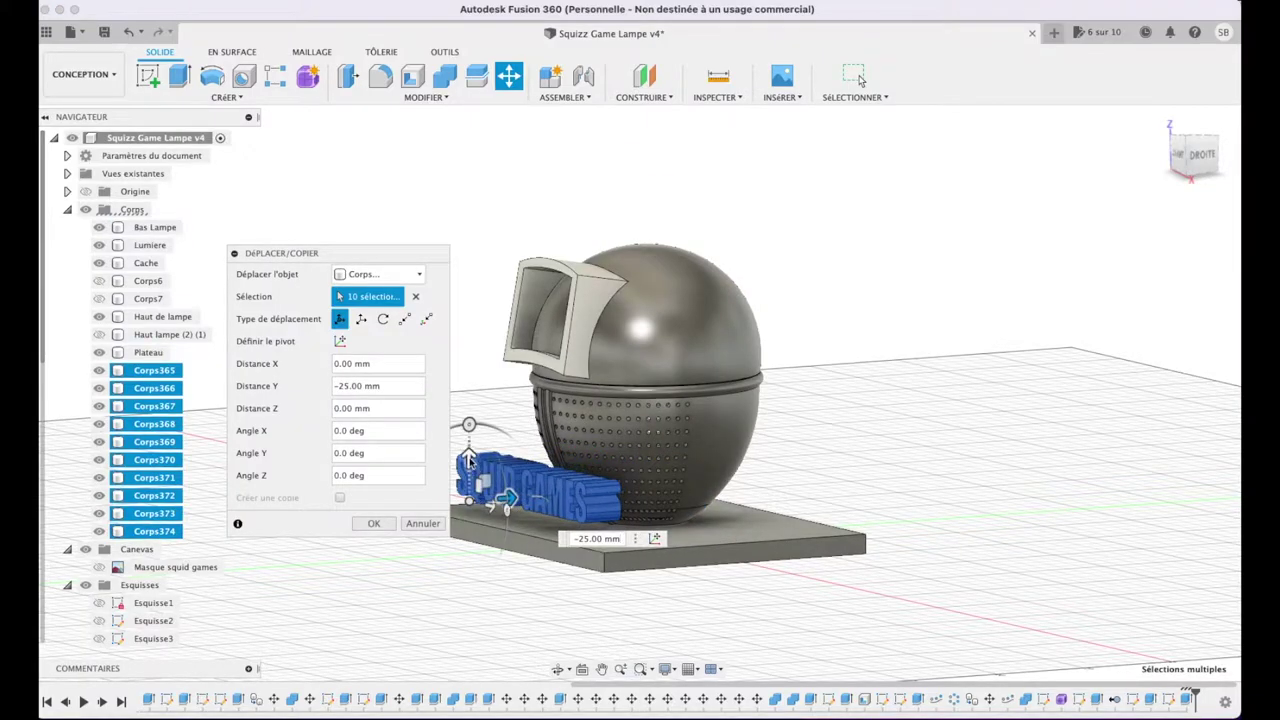
{"action": "left_click", "coordinate": [373, 523]}
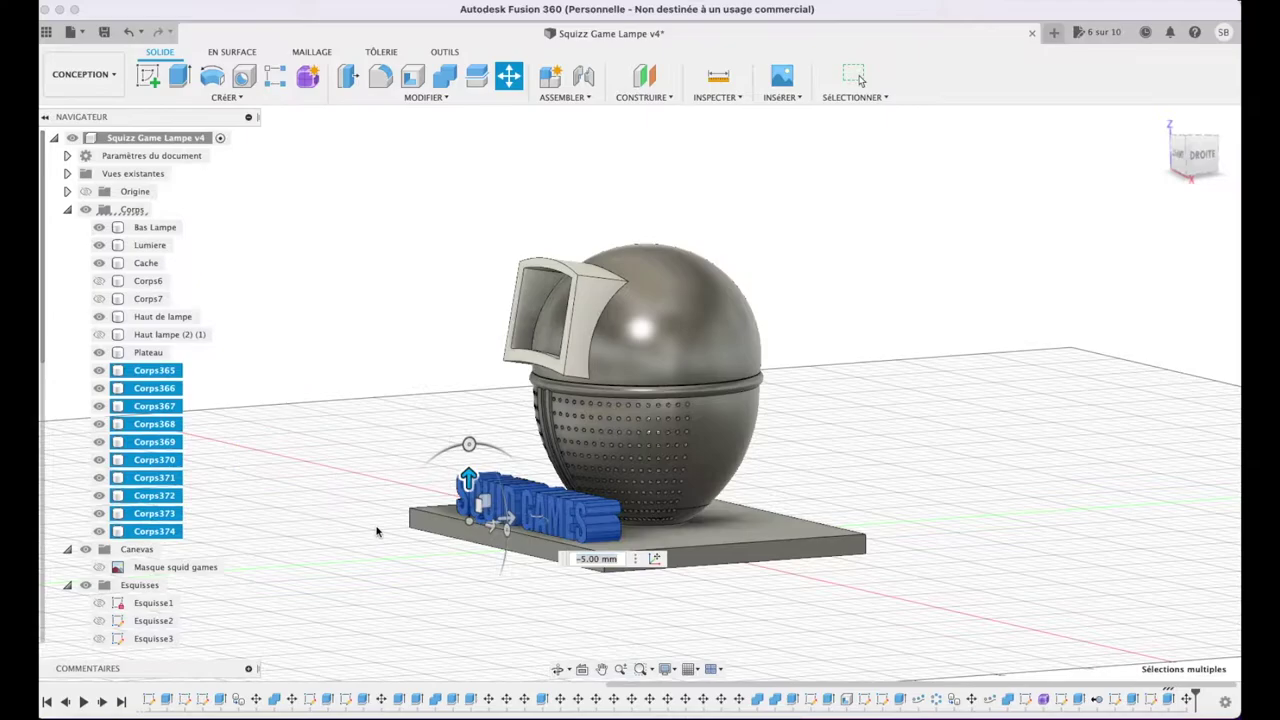
{"action": "left_click", "coordinate": [1176, 151]}
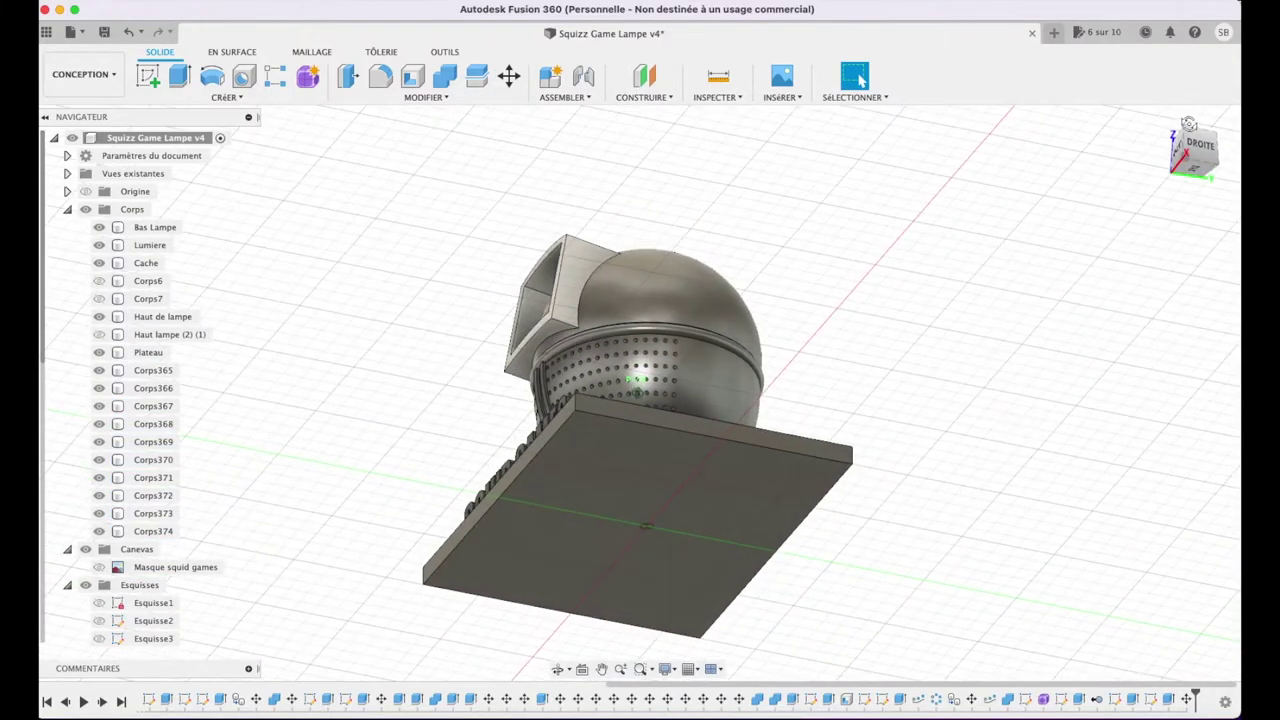
- Shell the Plateau plate from its underside with 3 mm inner walls
{"action": "left_click_drag", "start_coordinate": [1176, 151], "coordinate": [1186, 128]}
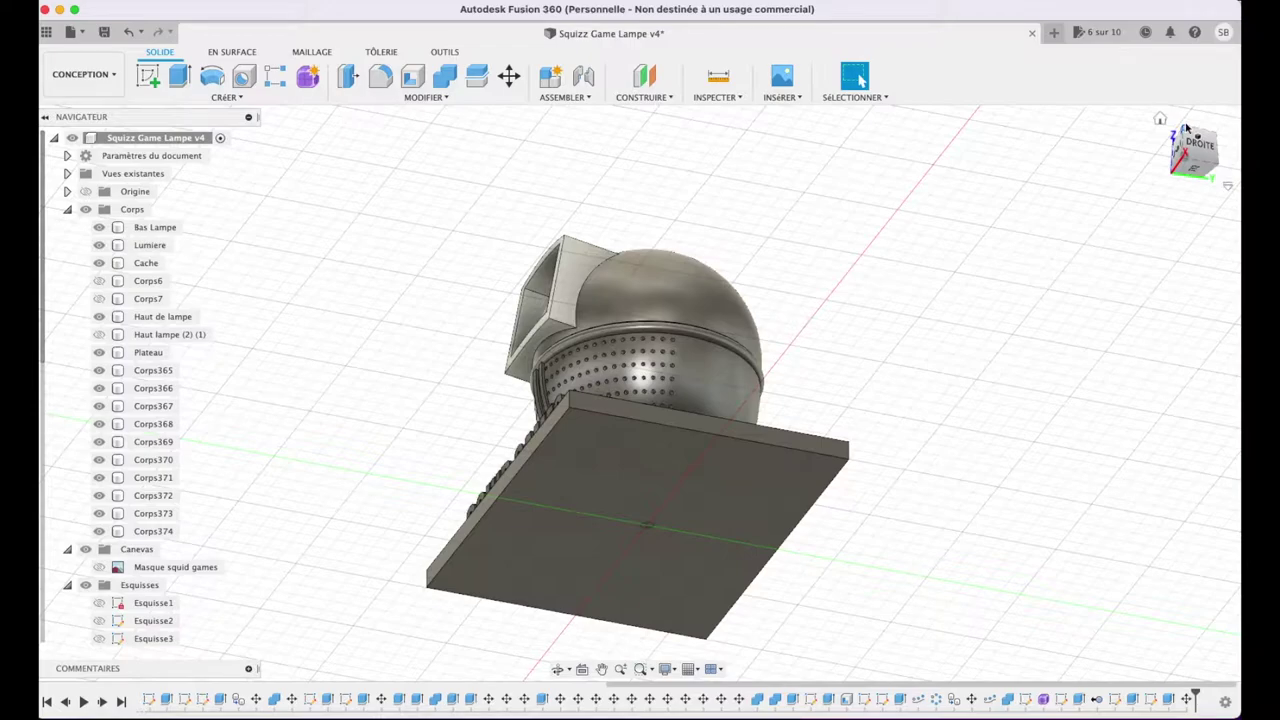
{"action": "left_click", "coordinate": [635, 500]}
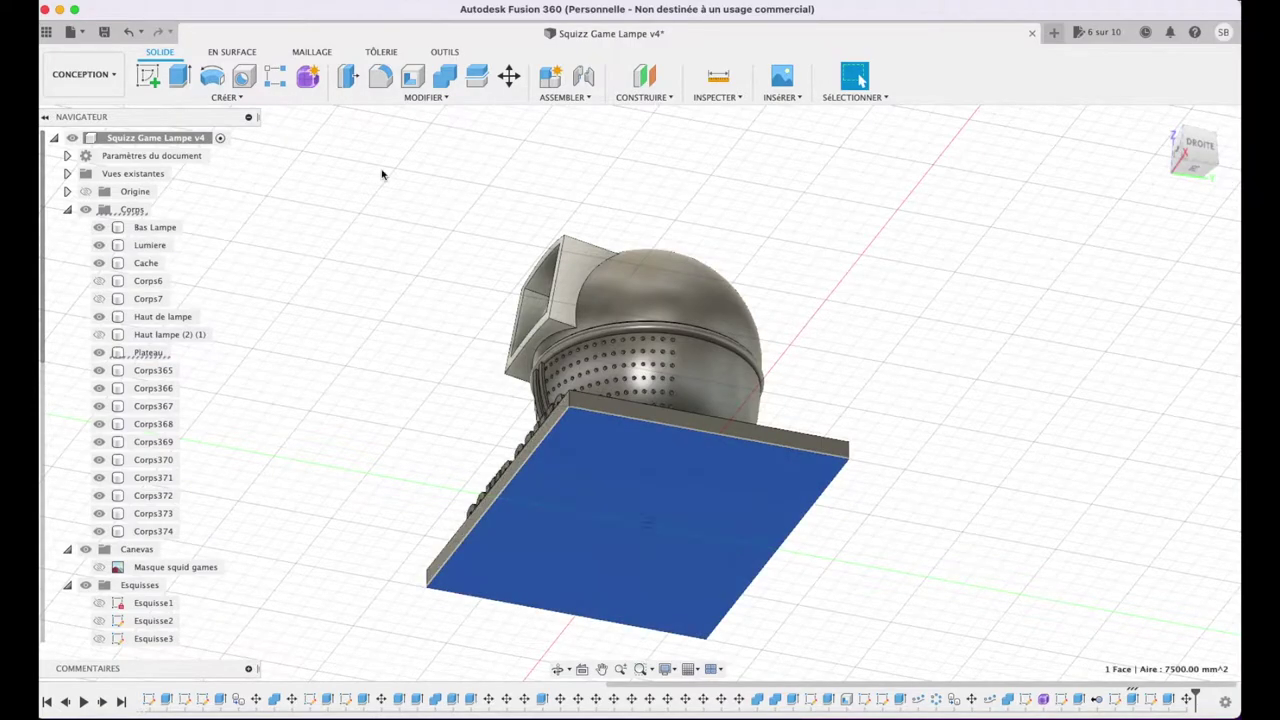
{"action": "left_click", "coordinate": [412, 76]}
{"action": "left_click", "coordinate": [359, 321]}
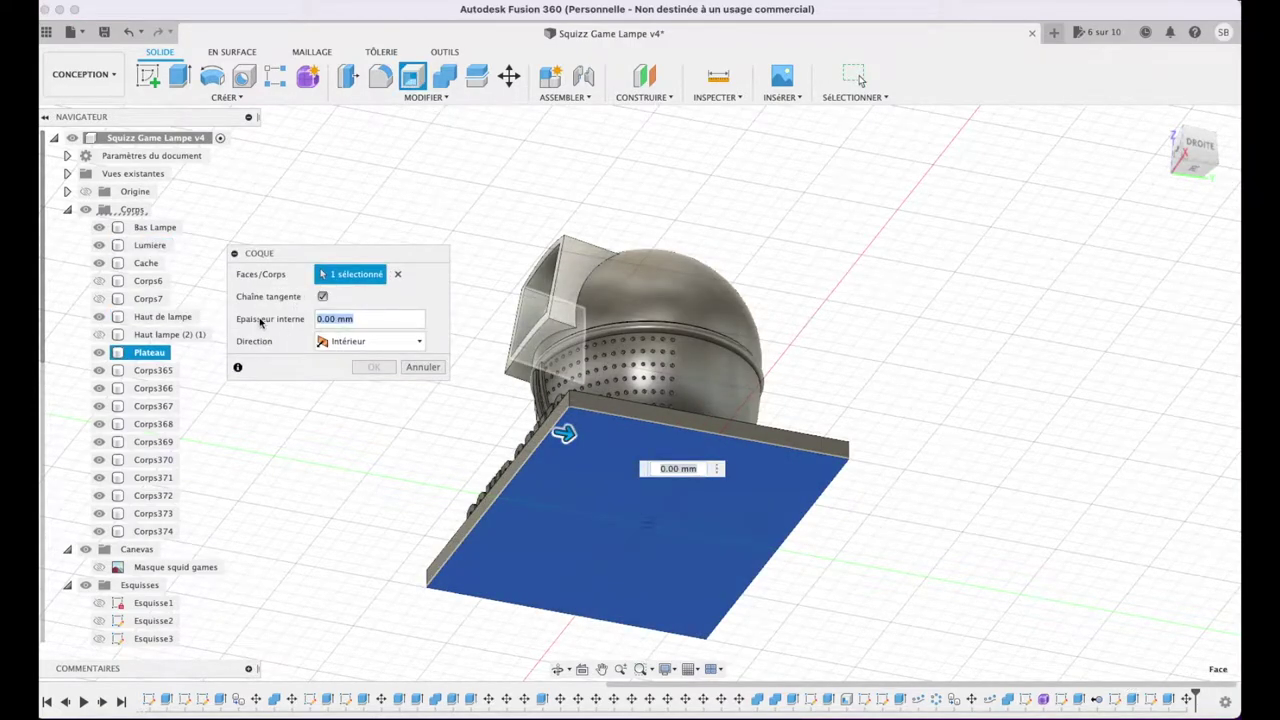
{"action": "type", "text": "3"}
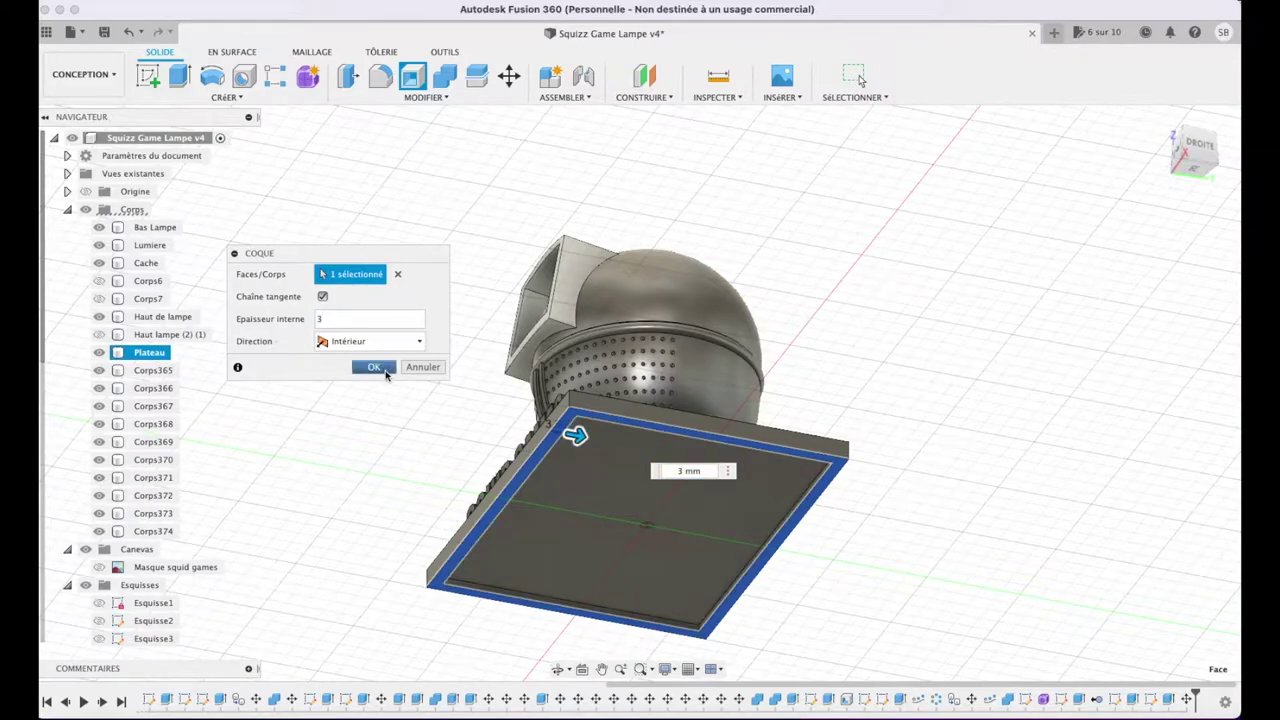
{"action": "left_click", "coordinate": [373, 367]}
{"action": "left_click", "coordinate": [1194, 157]}
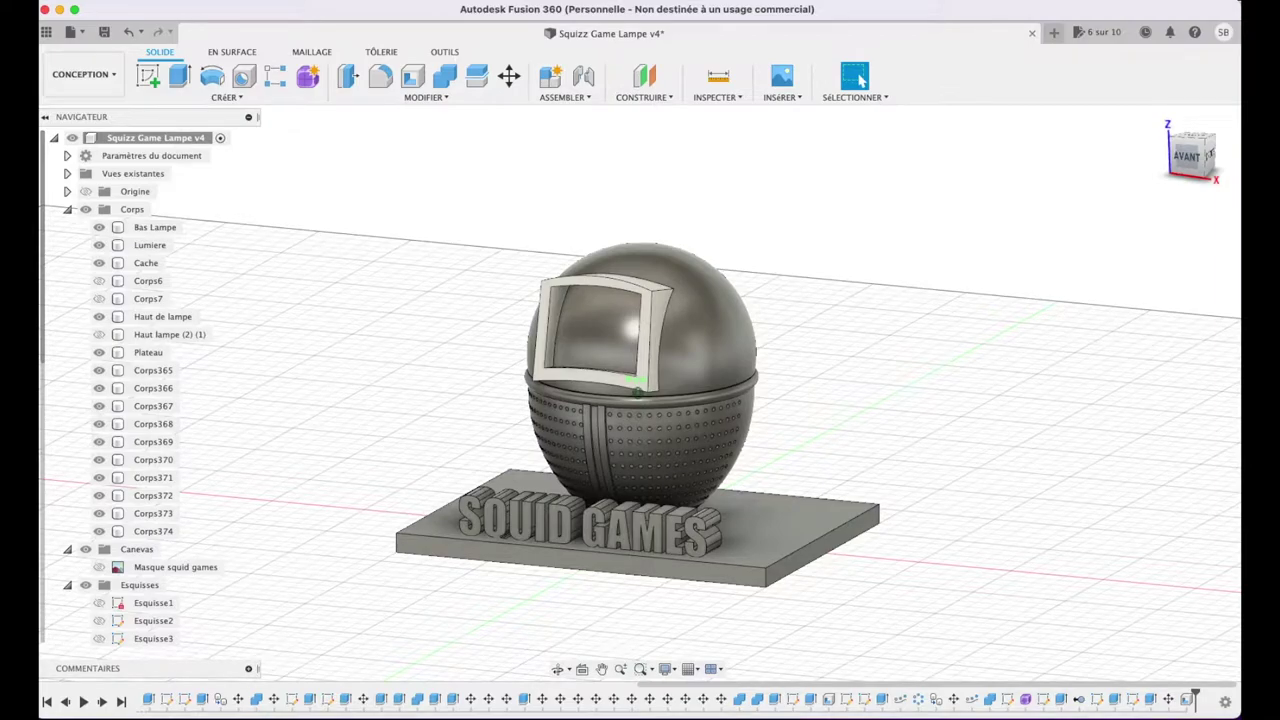
- Make sketch Esquisse14 visible in the top view
{"action": "left_click", "coordinate": [1192, 138]}
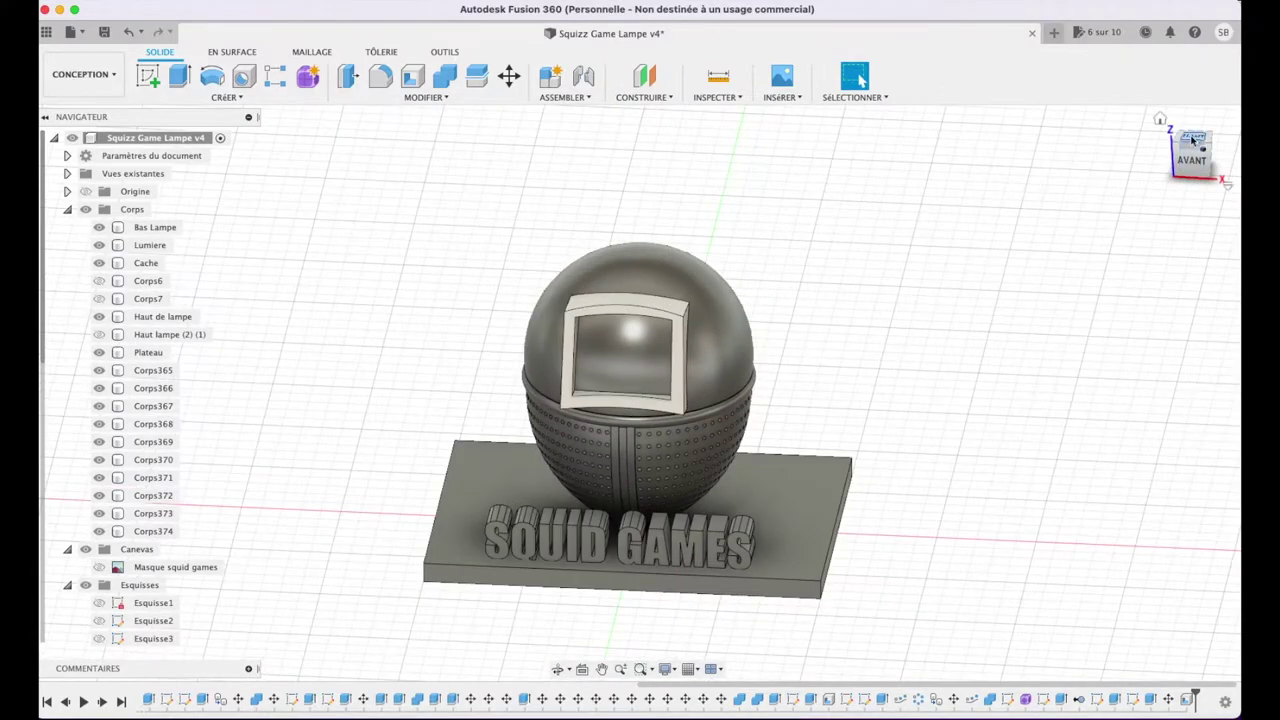
{"action": "left_click", "coordinate": [1193, 138]}
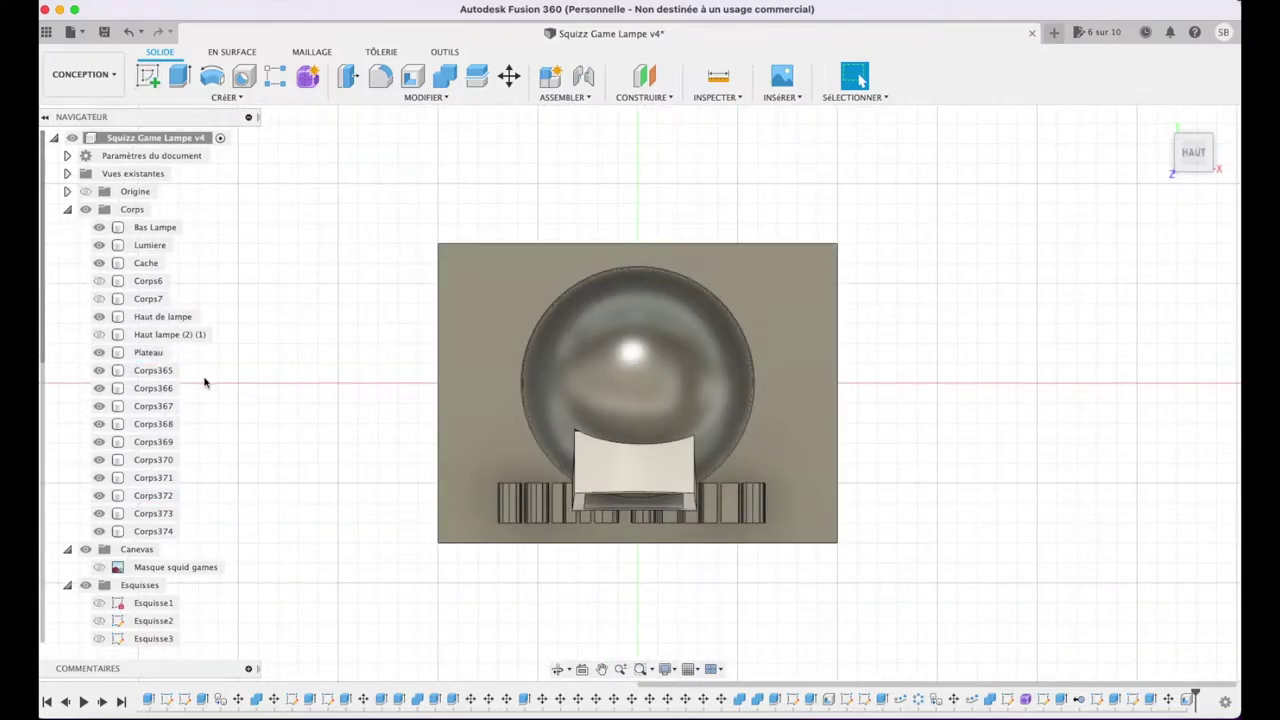
{"action": "scroll", "coordinate": [205, 382], "scroll_direction": "down", "scroll_amount": 5}
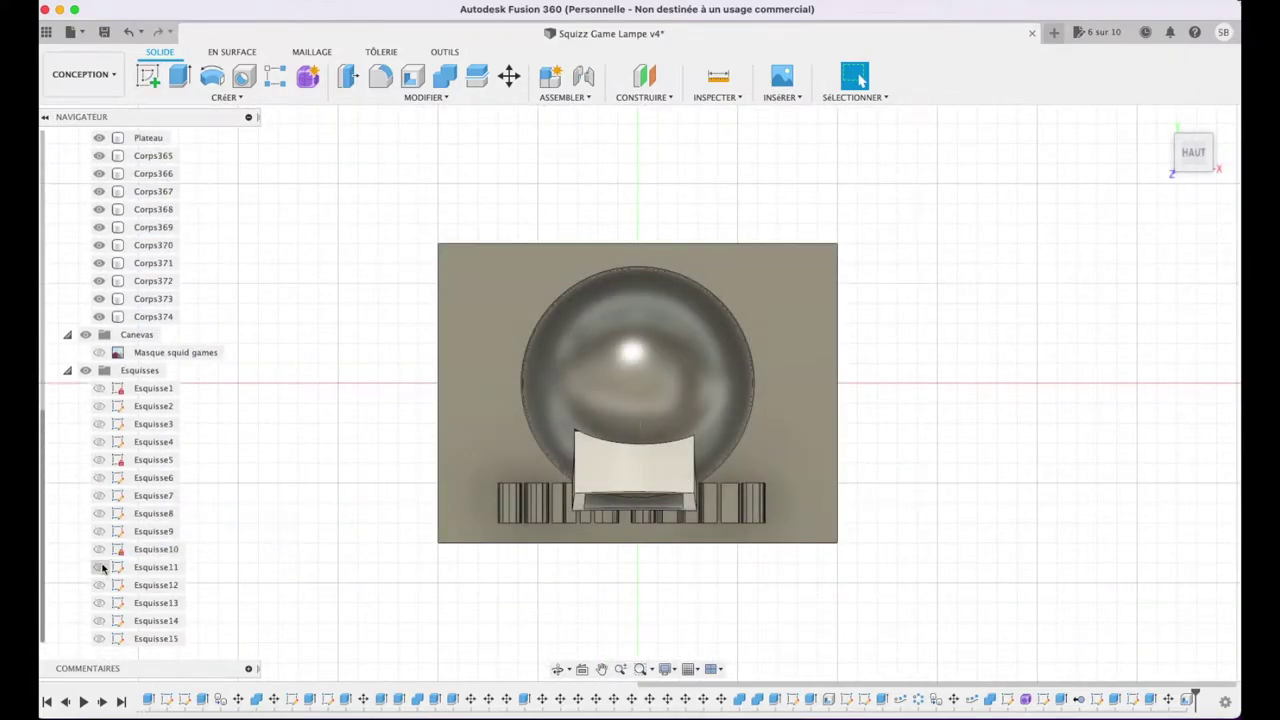
{"action": "left_click", "coordinate": [103, 621]}
{"action": "left_click", "coordinate": [100, 621]}
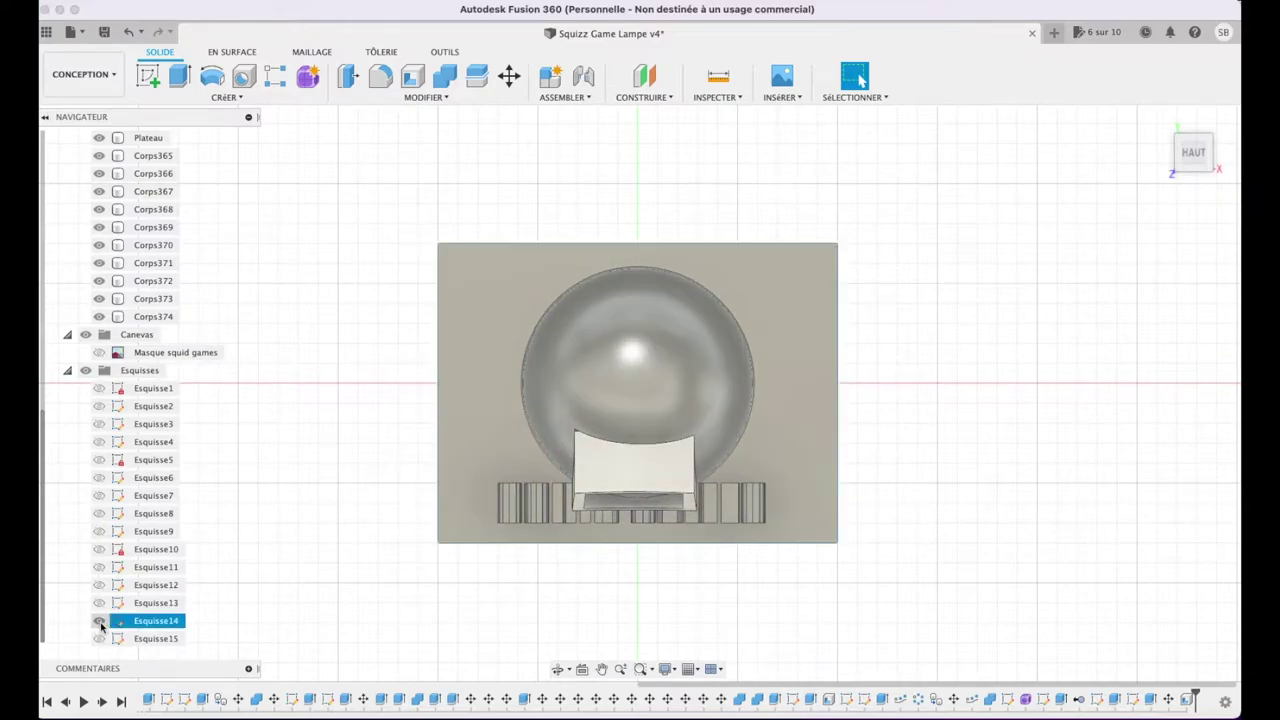
{"action": "left_click", "coordinate": [417, 463]}
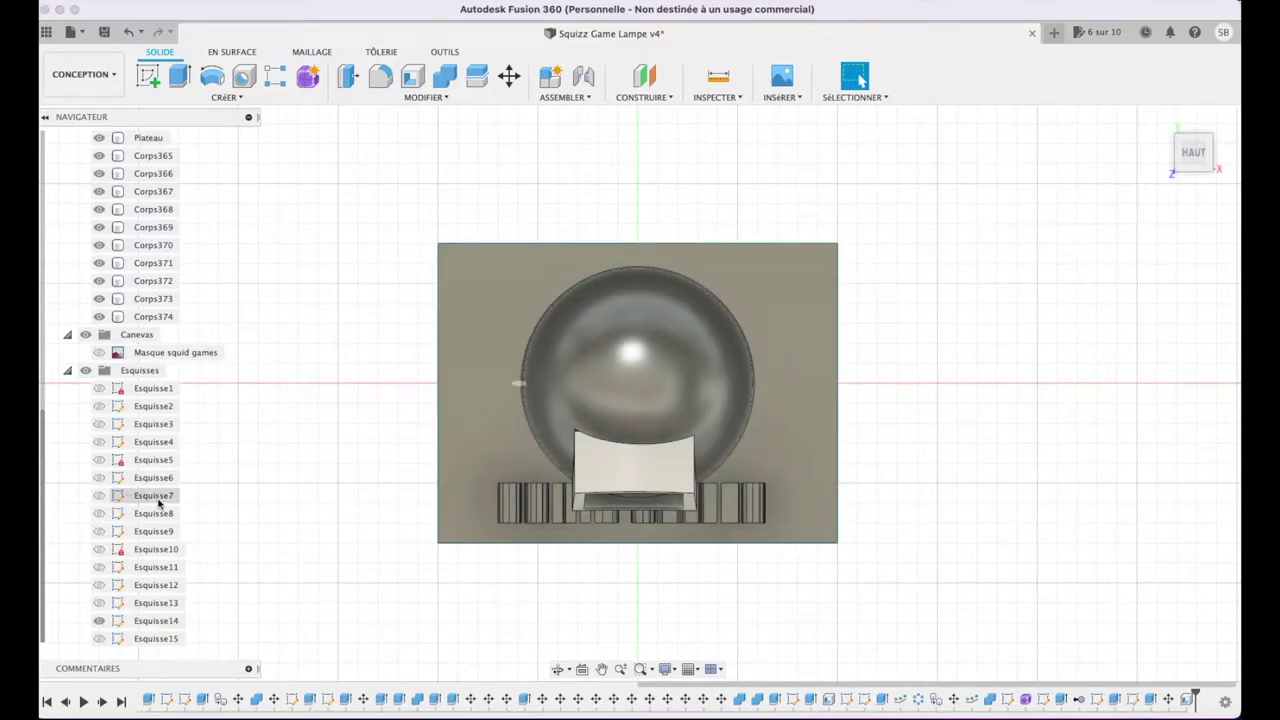
- Extrude Esquisse14 3 mm as new body Corps375 and select it
{"action": "key", "text": "e"}
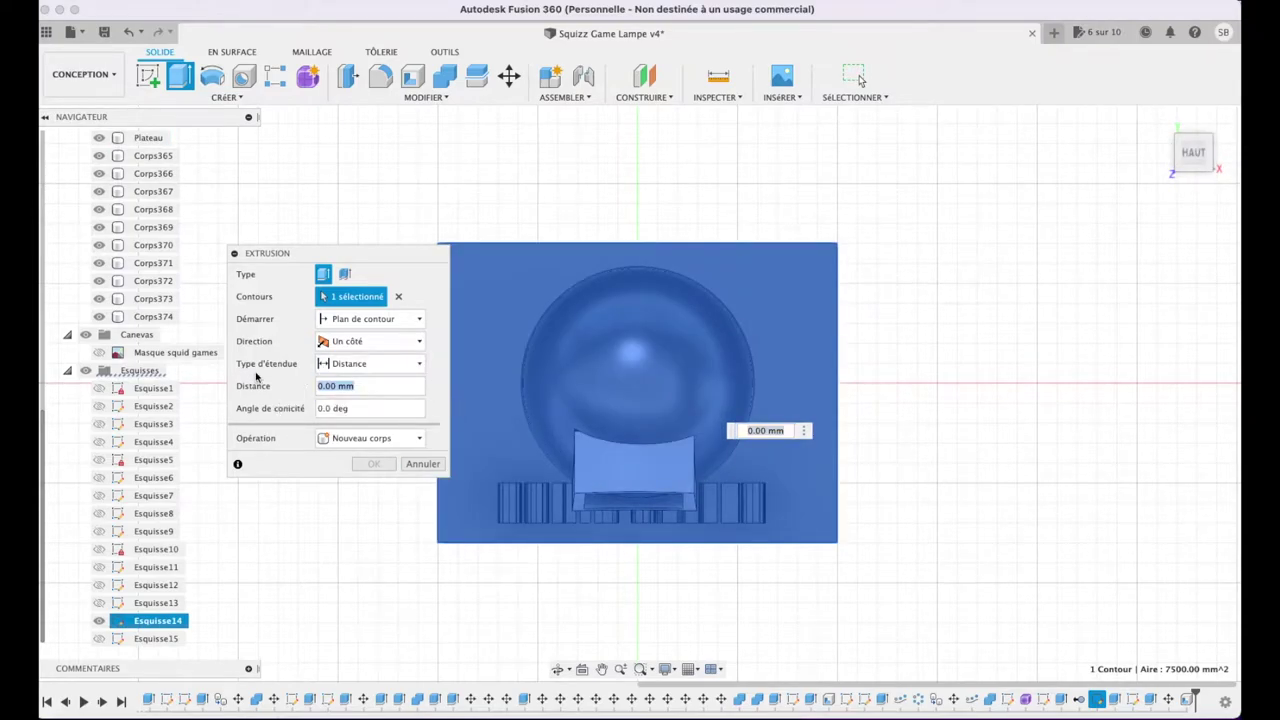
{"action": "type", "text": "3"}
{"action": "left_click", "coordinate": [419, 438]}
{"action": "left_click", "coordinate": [375, 503]}
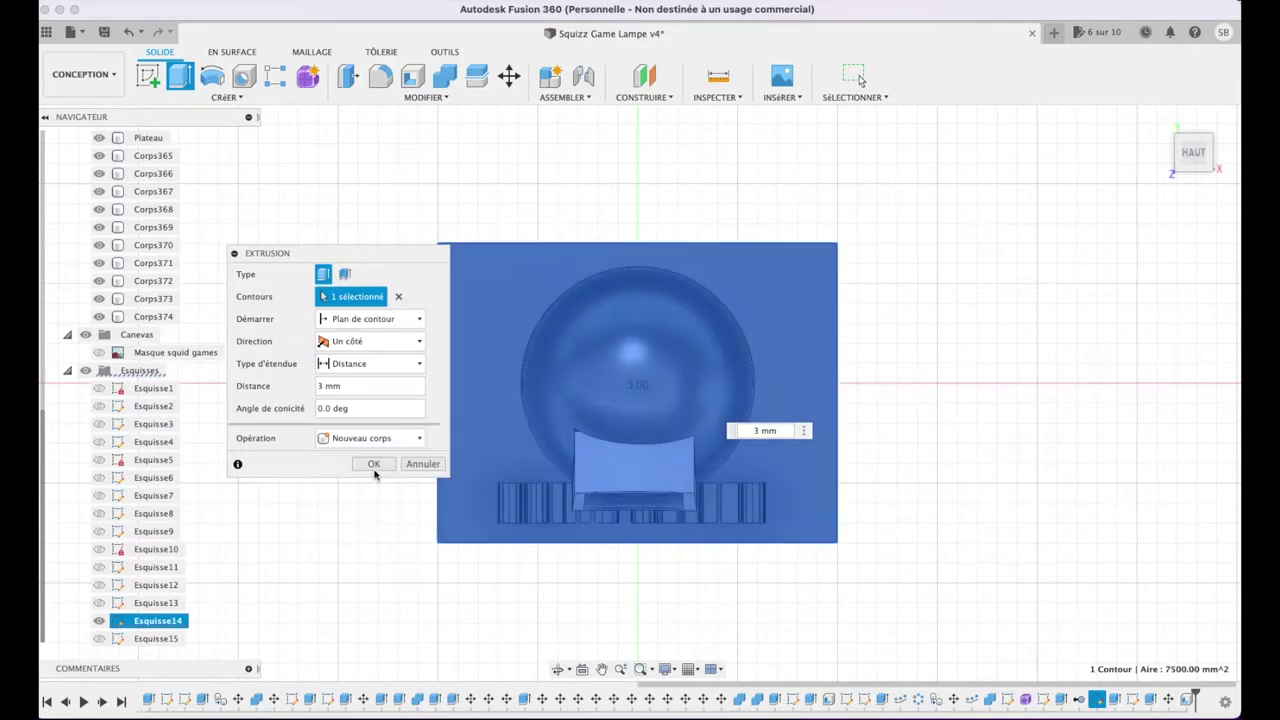
{"action": "left_click", "coordinate": [375, 465]}
{"action": "left_click", "coordinate": [1162, 122]}
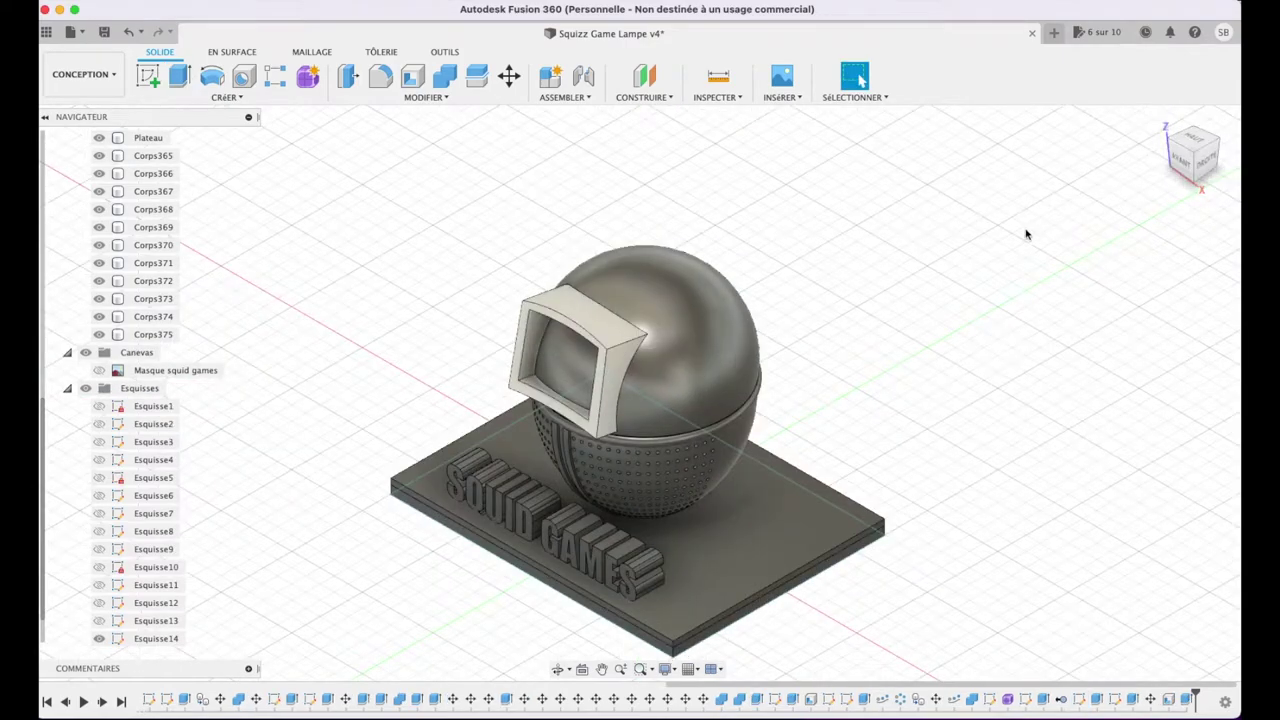
{"action": "left_click", "coordinate": [155, 336]}
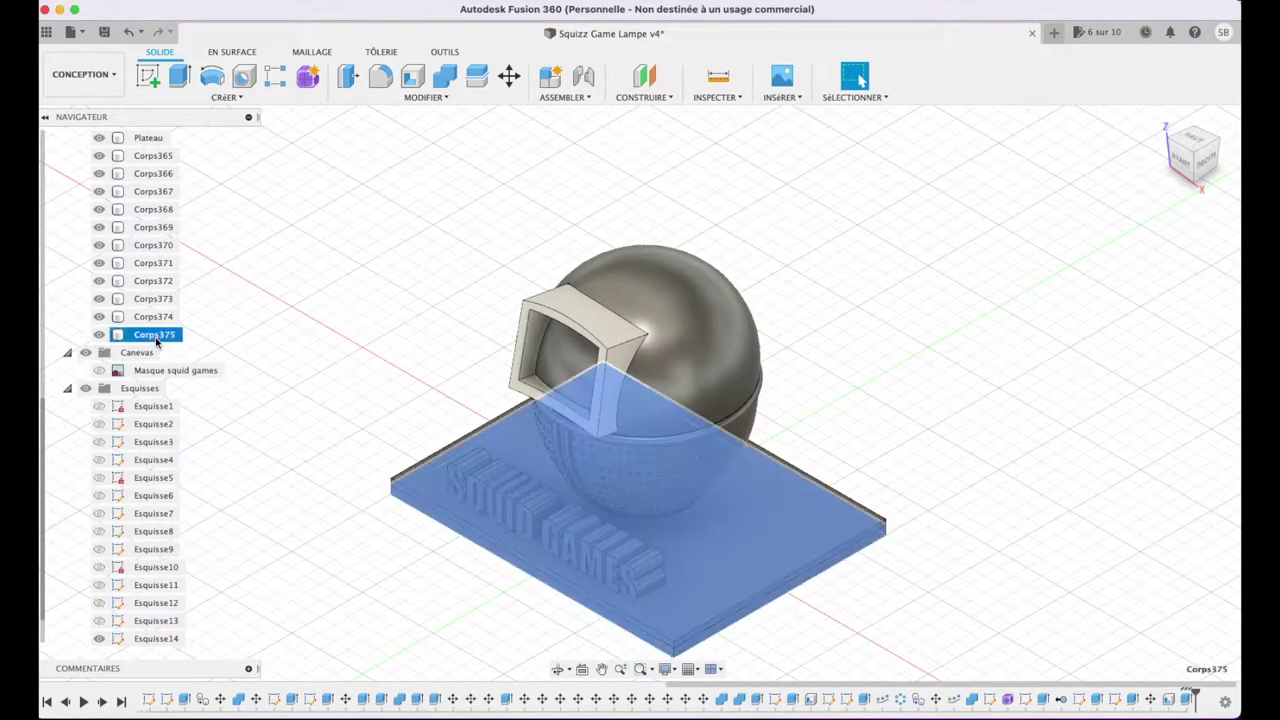
{"action": "left_click", "coordinate": [1178, 167]}
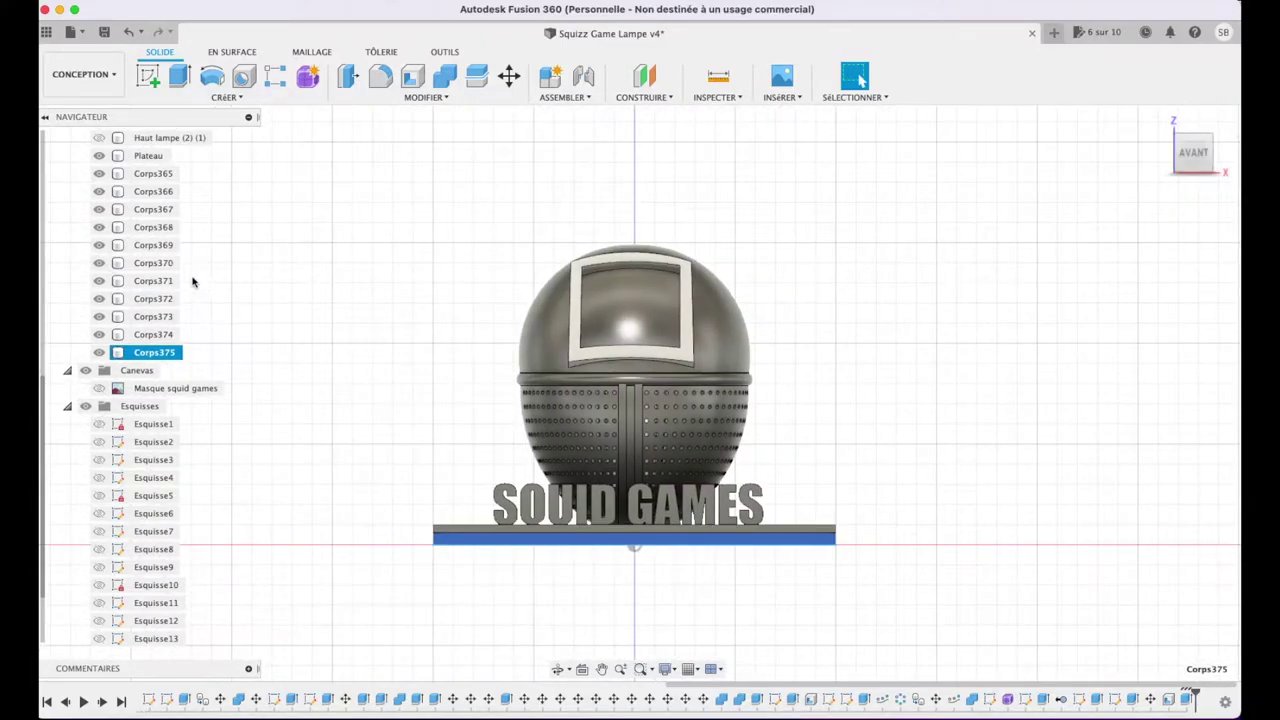
{"action": "scroll", "coordinate": [113, 220], "scroll_direction": "up", "scroll_amount": 5}
- Rename bodies Corps365–Corps369 to Q, I, S, A and E
{"action": "left_click", "coordinate": [160, 370]}
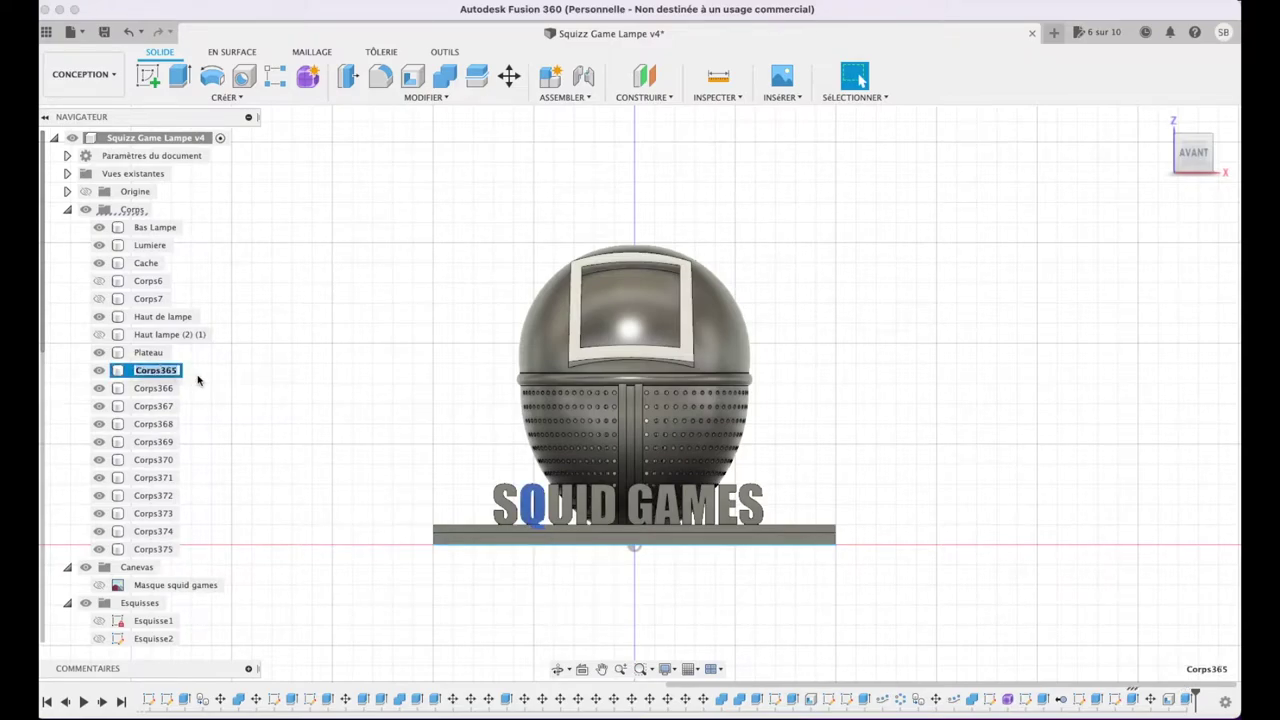
{"action": "type", "text": "Q"}
{"action": "left_click", "coordinate": [172, 384]}
{"action": "double_click", "coordinate": [172, 386]}
{"action": "key", "text": "BackSpace"}
{"action": "left_click", "coordinate": [165, 408]}
{"action": "double_click", "coordinate": [166, 406]}
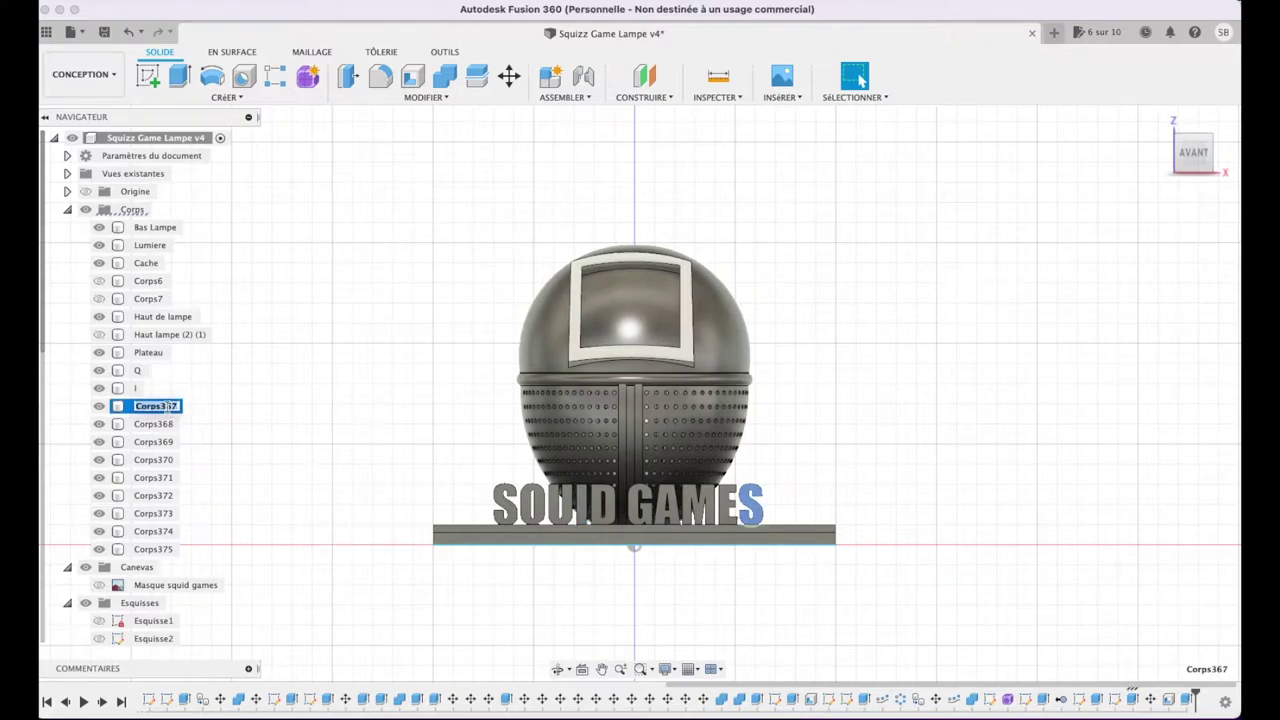
{"action": "type", "text": "S"}
{"action": "left_click", "coordinate": [158, 425]}
{"action": "double_click", "coordinate": [157, 426]}
{"action": "left_click", "coordinate": [178, 440]}
{"action": "double_click", "coordinate": [160, 441]}
{"action": "key", "text": "Return"}
- Rename bodies Corps370–Corps373 to M, G, D and U
{"action": "left_click", "coordinate": [160, 460]}
{"action": "double_click", "coordinate": [174, 459]}
{"action": "type", "text": "M"}
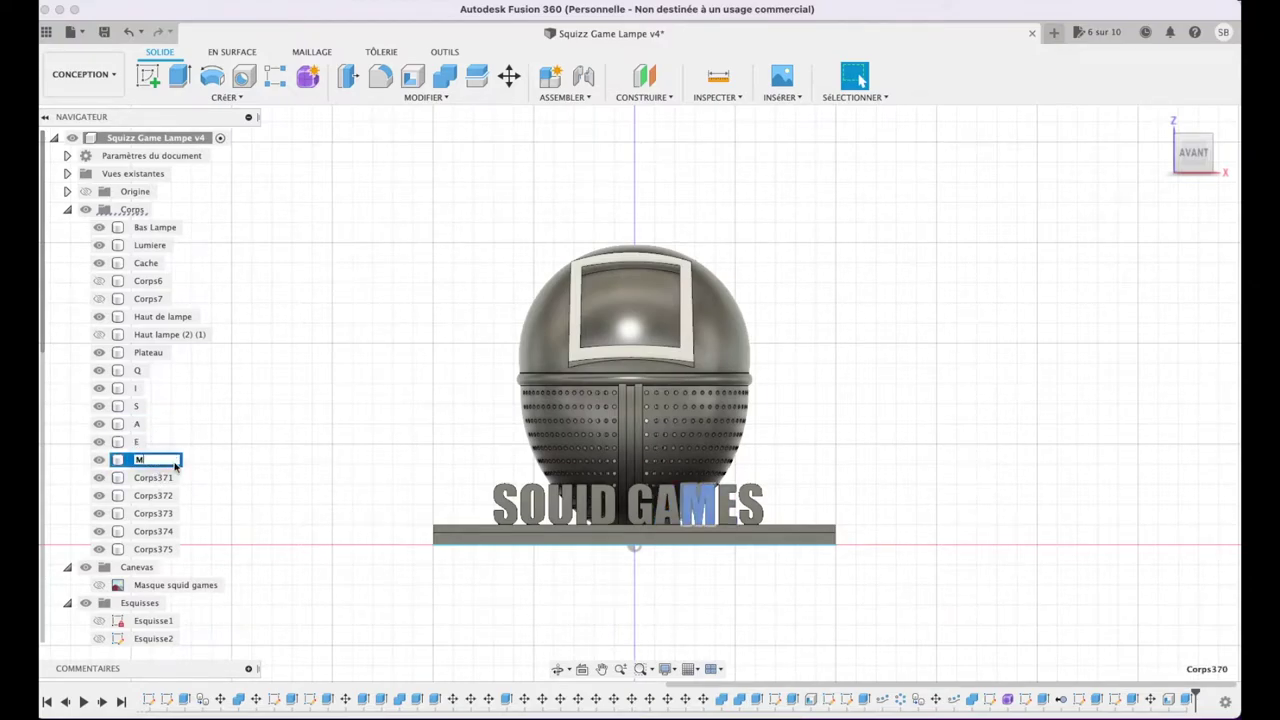
{"action": "key", "text": "Return"}
{"action": "left_click", "coordinate": [152, 478]}
{"action": "double_click", "coordinate": [148, 478]}
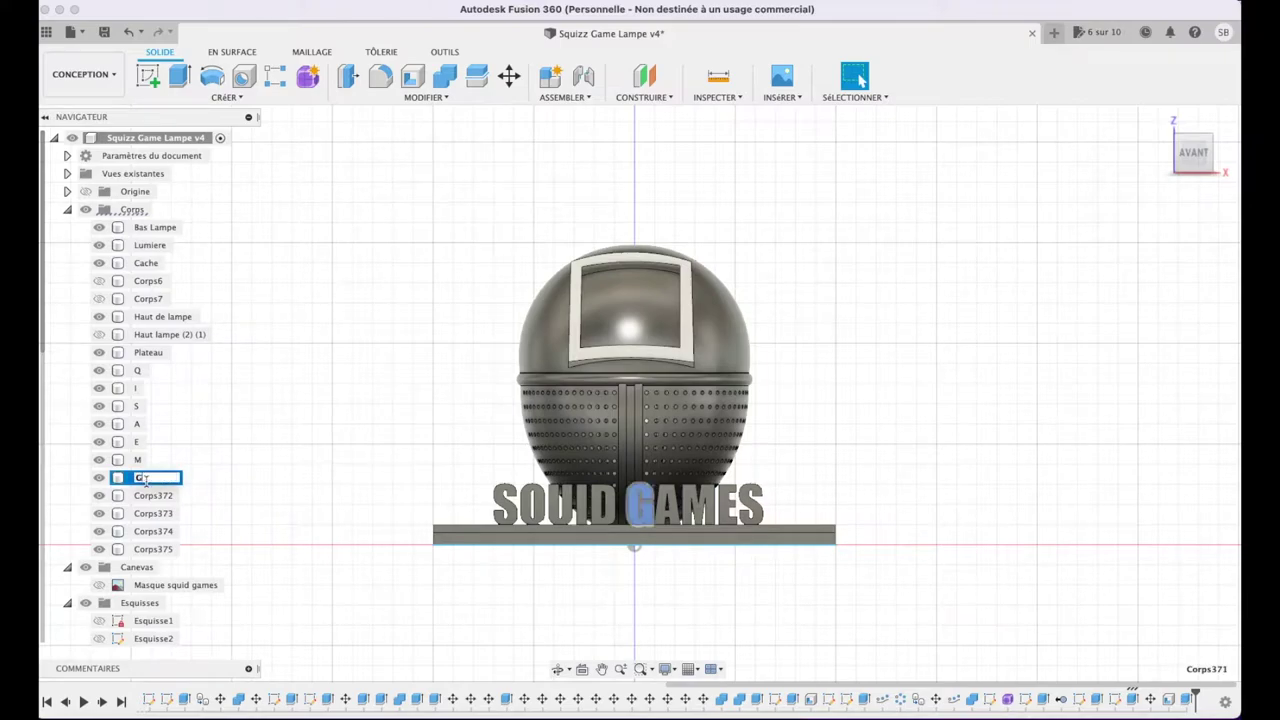
{"action": "key", "text": "Return"}
{"action": "left_click", "coordinate": [153, 495]}
{"action": "double_click", "coordinate": [155, 495]}
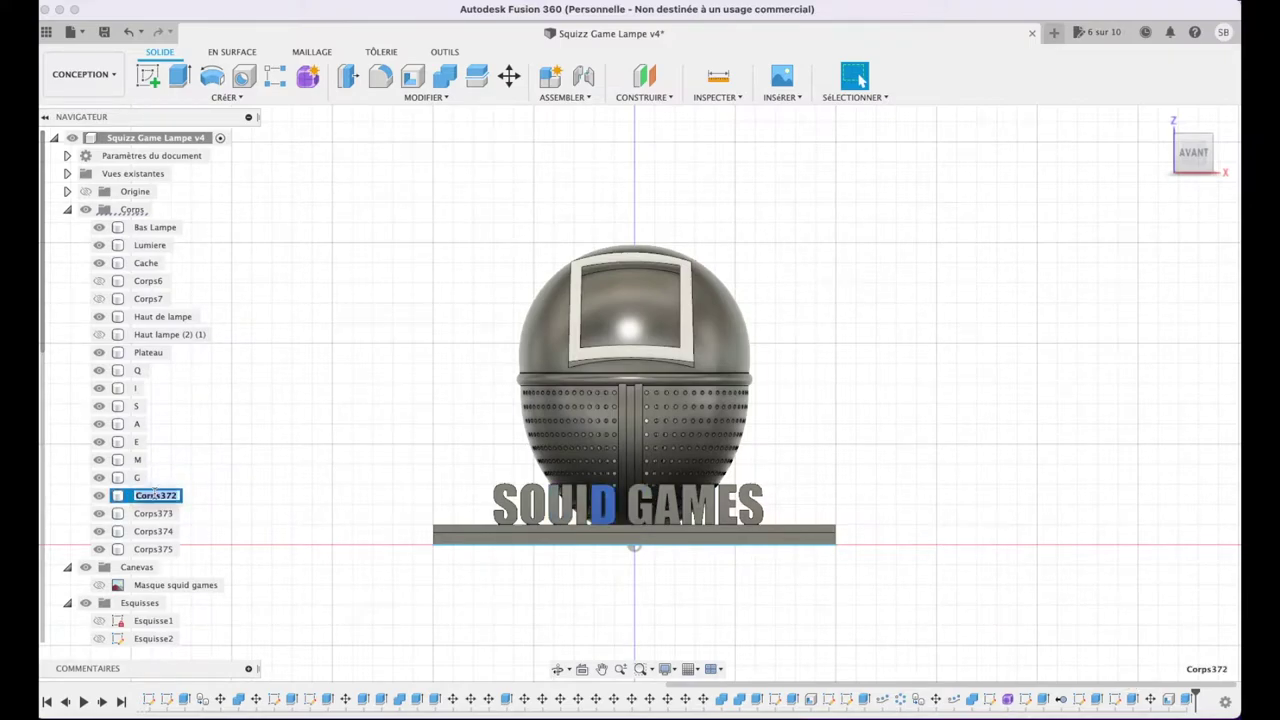
{"action": "type", "text": "D"}
{"action": "key", "text": "Return"}
{"action": "left_click", "coordinate": [155, 513]}
{"action": "double_click", "coordinate": [158, 513]}
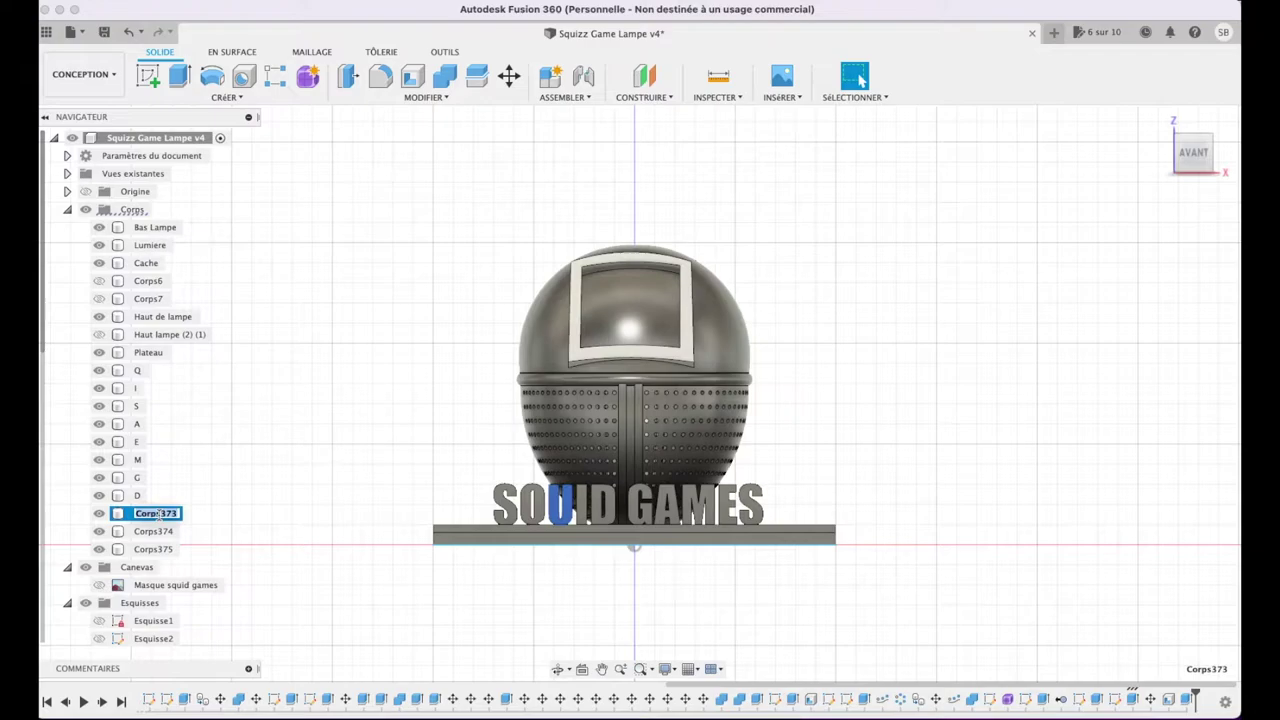
{"action": "type", "text": "U"}
{"action": "key", "text": "Return"}
- Rename Corps374 to S1 and the bottom plate Corps375 to Socle
{"action": "left_click", "coordinate": [160, 531]}
{"action": "double_click", "coordinate": [160, 531]}
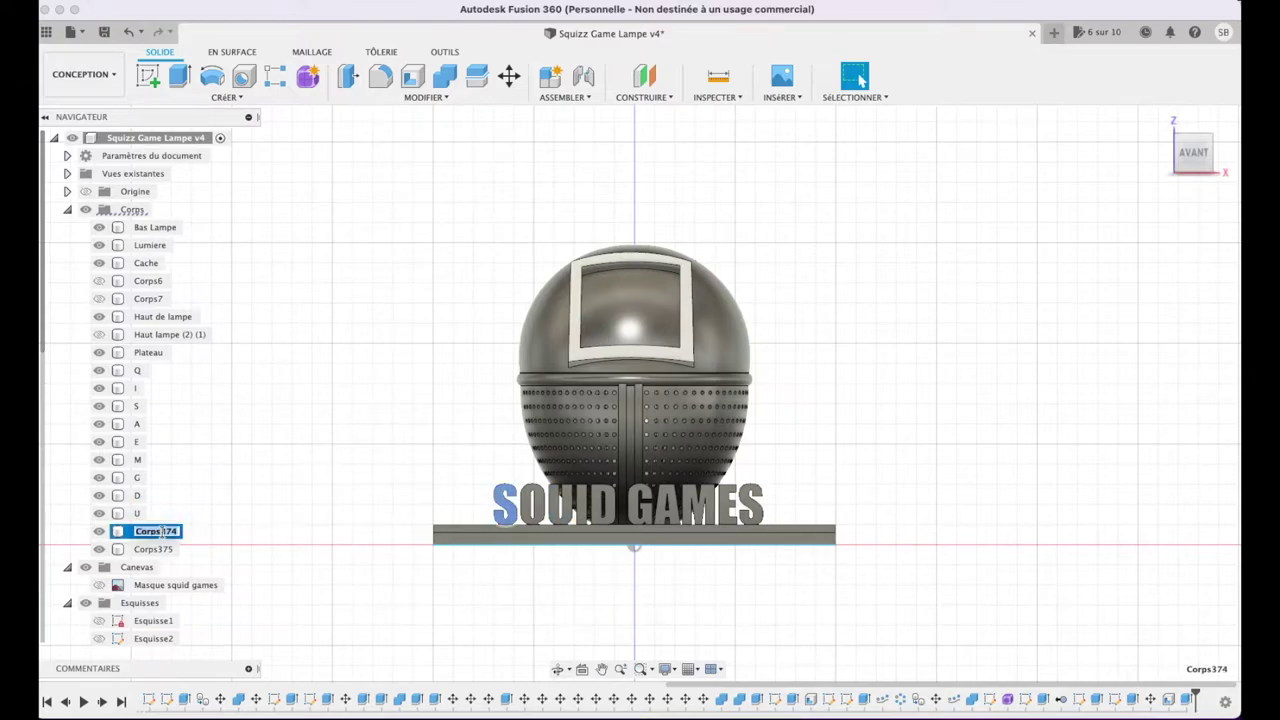
{"action": "type", "text": "S1"}
{"action": "key", "text": "Return"}
{"action": "left_click", "coordinate": [160, 549]}
{"action": "double_click", "coordinate": [165, 549]}
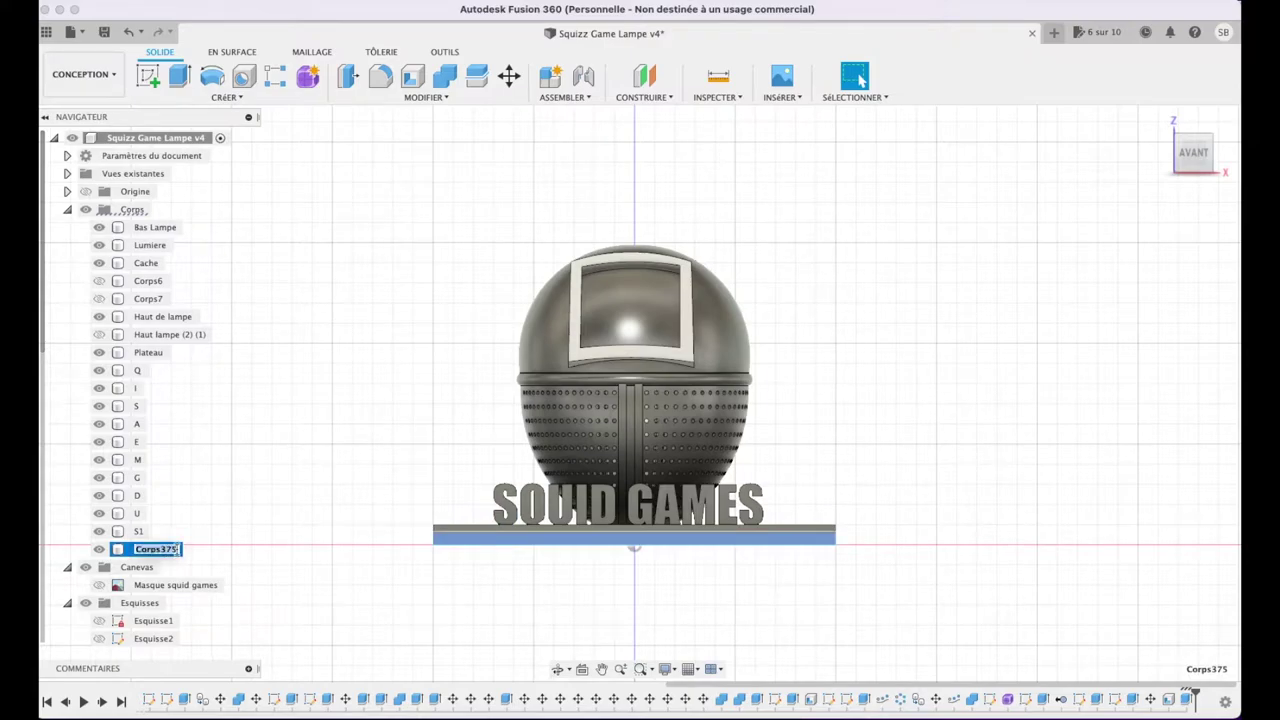
{"action": "type", "text": "Socle"}
{"action": "key", "text": "Return"}
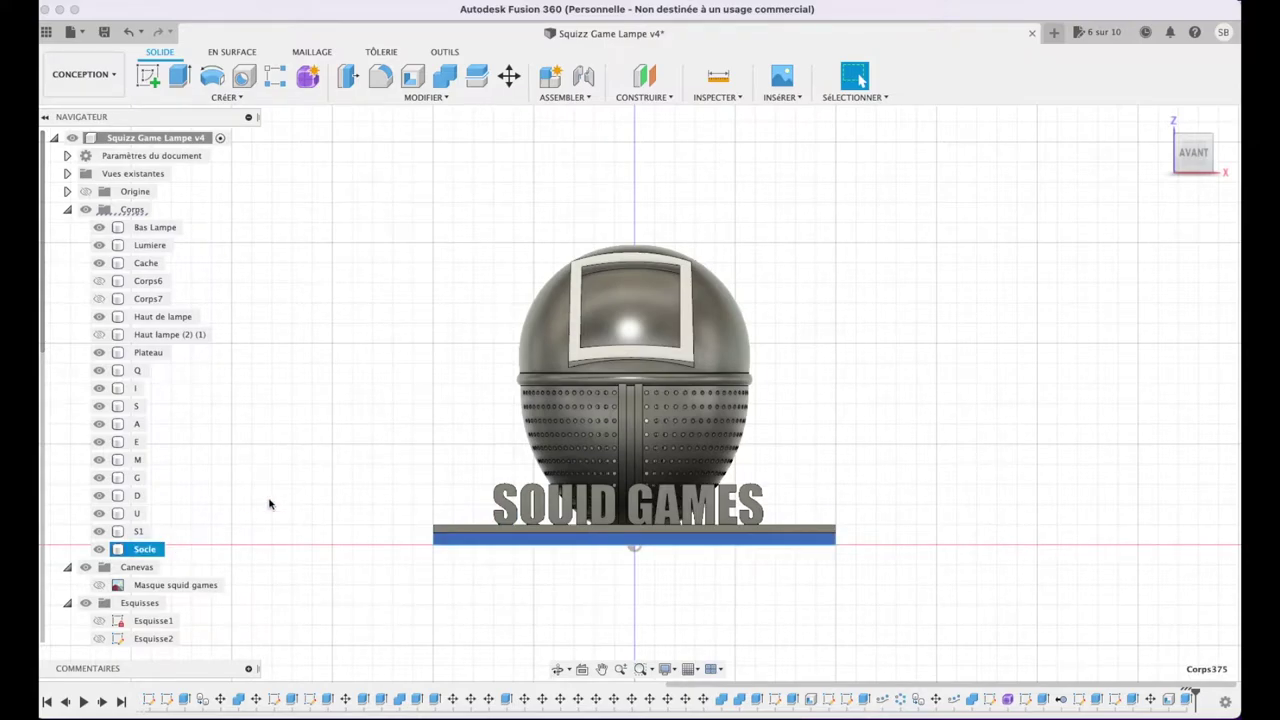
- Reorder the browser bodies as Socle, S1, Q, U, I, D, G, A, M, E, S
{"action": "left_click_drag", "start_coordinate": [135, 531], "coordinate": [140, 368]}
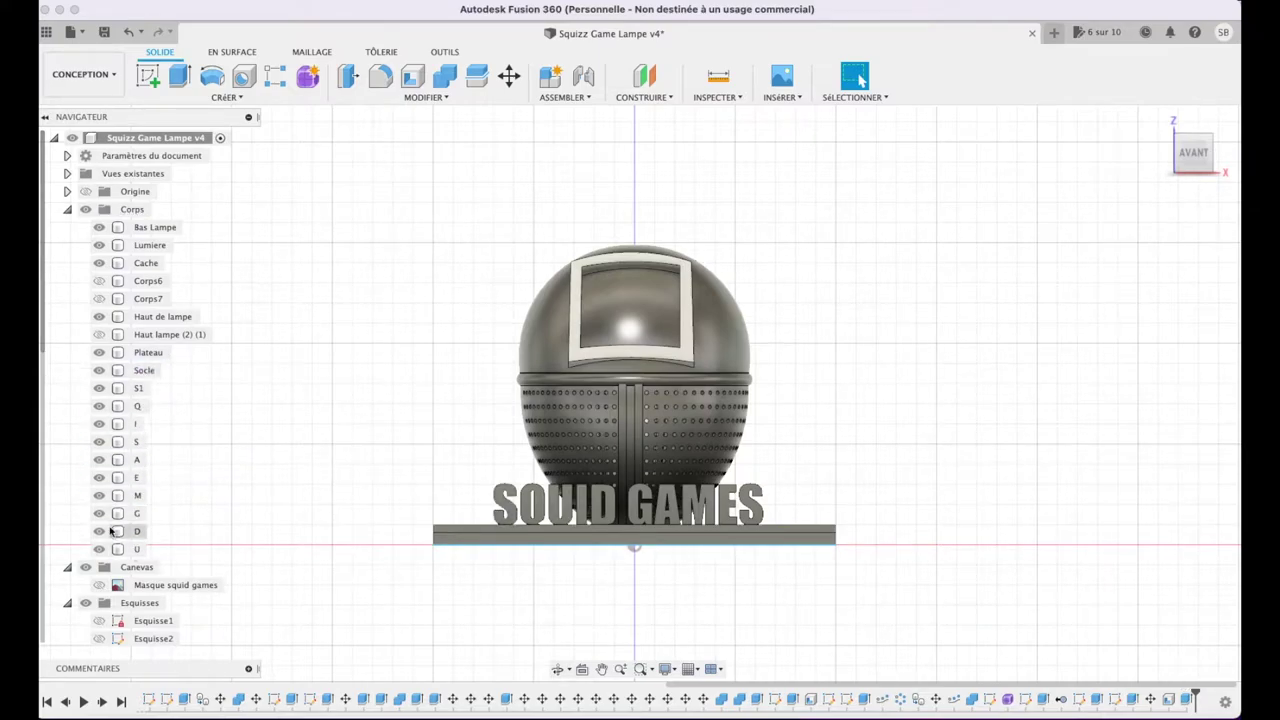
{"action": "left_click_drag", "start_coordinate": [113, 549], "coordinate": [147, 425]}
{"action": "left_click_drag", "start_coordinate": [147, 401], "coordinate": [145, 415]}
{"action": "left_click_drag", "start_coordinate": [125, 549], "coordinate": [134, 455]}
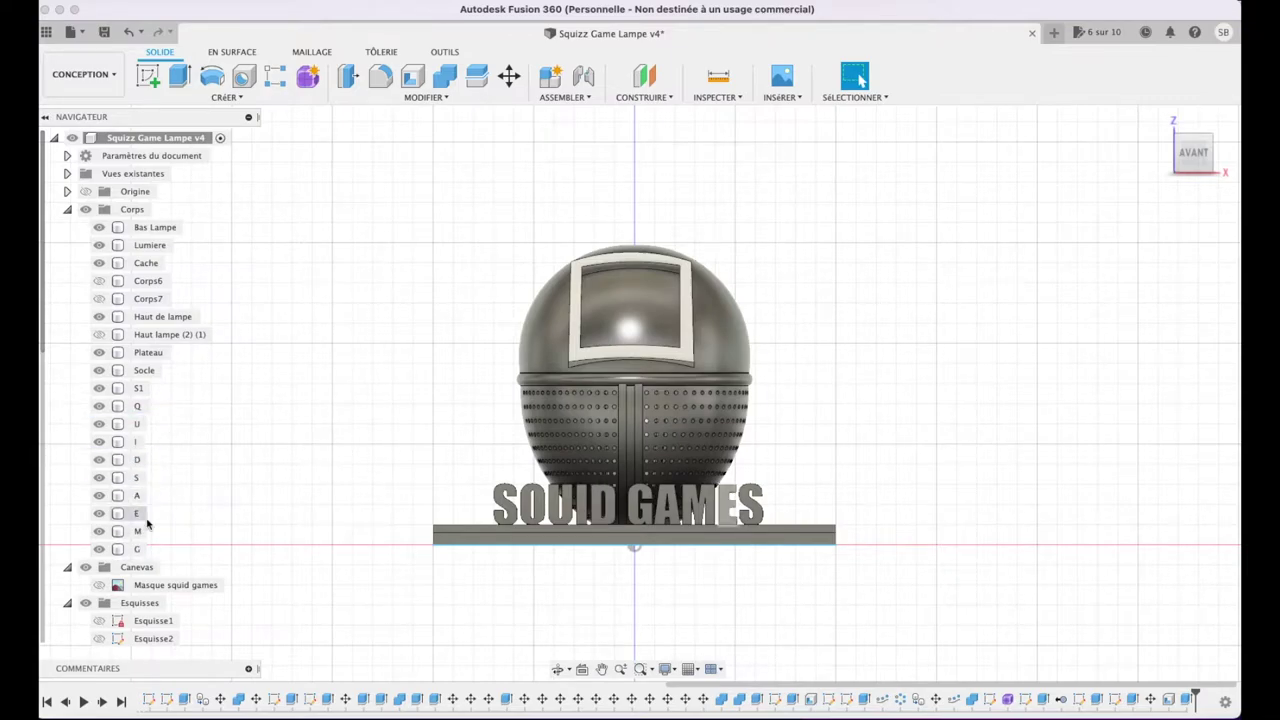
{"action": "mouse_move", "coordinate": [137, 549]}
{"action": "left_mouse_down"}
{"action": "mouse_move", "coordinate": [133, 477]}
{"action": "mouse_move", "coordinate": [128, 505]}
{"action": "left_mouse_up"}
{"action": "mouse_move", "coordinate": [130, 549]}
{"action": "left_mouse_down"}
{"action": "mouse_move", "coordinate": [129, 511]}
{"action": "mouse_move", "coordinate": [128, 533]}
{"action": "left_mouse_up"}
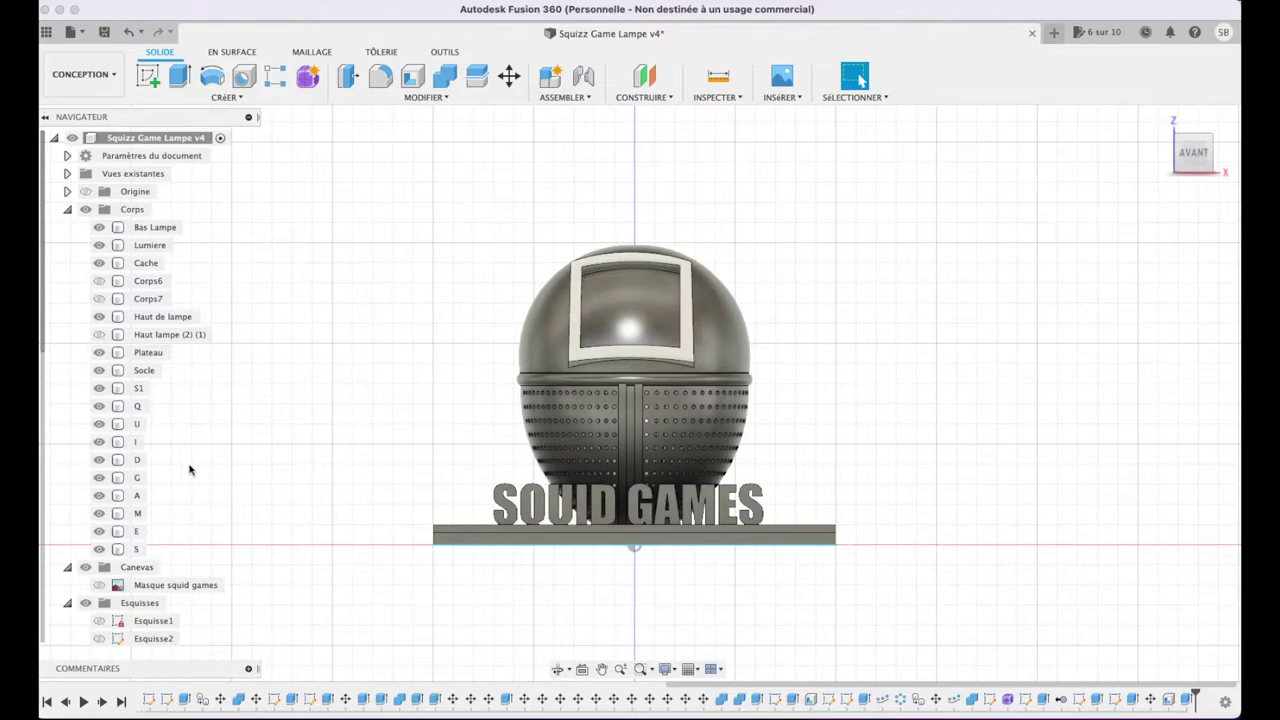
- Hide all ten letter bodies and the Plateau body
{"action": "left_click", "coordinate": [99, 388]}
{"action": "left_click", "coordinate": [99, 406]}
{"action": "left_click", "coordinate": [99, 424]}
{"action": "left_click", "coordinate": [99, 442]}
{"action": "left_click", "coordinate": [99, 460]}
{"action": "left_click", "coordinate": [99, 477]}
{"action": "left_click", "coordinate": [99, 495]}
{"action": "left_click", "coordinate": [99, 513]}
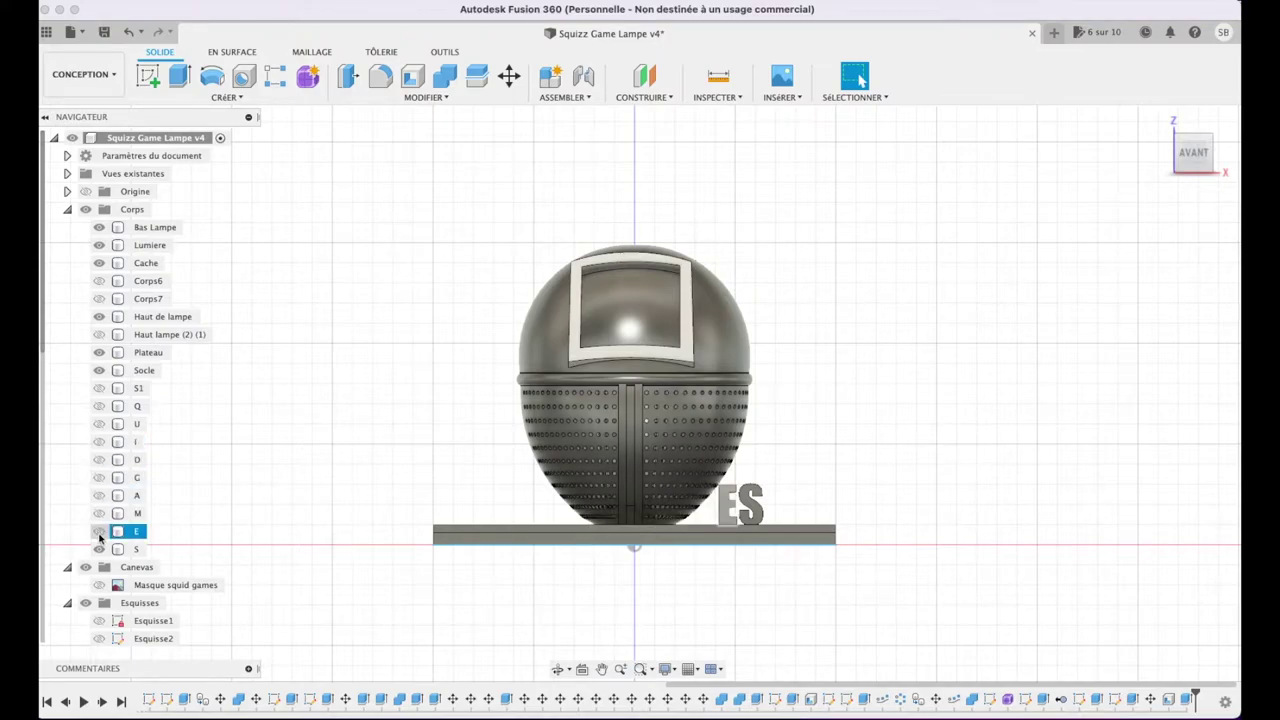
{"action": "left_click", "coordinate": [99, 531]}
{"action": "left_click", "coordinate": [99, 549]}
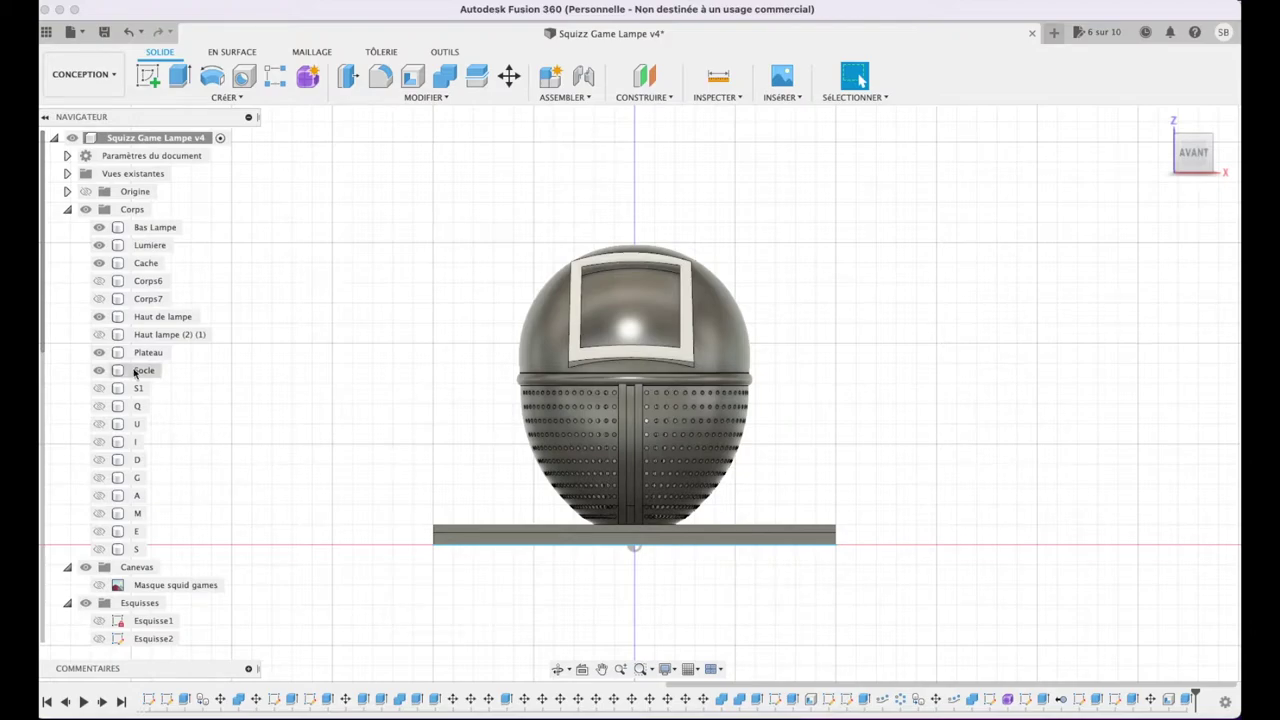
{"action": "left_click", "coordinate": [99, 352]}
- Try a 3 mm inward shell on Socle, then cancel it after it fails
{"action": "left_click_drag", "start_coordinate": [1193, 150], "coordinate": [1190, 170]}
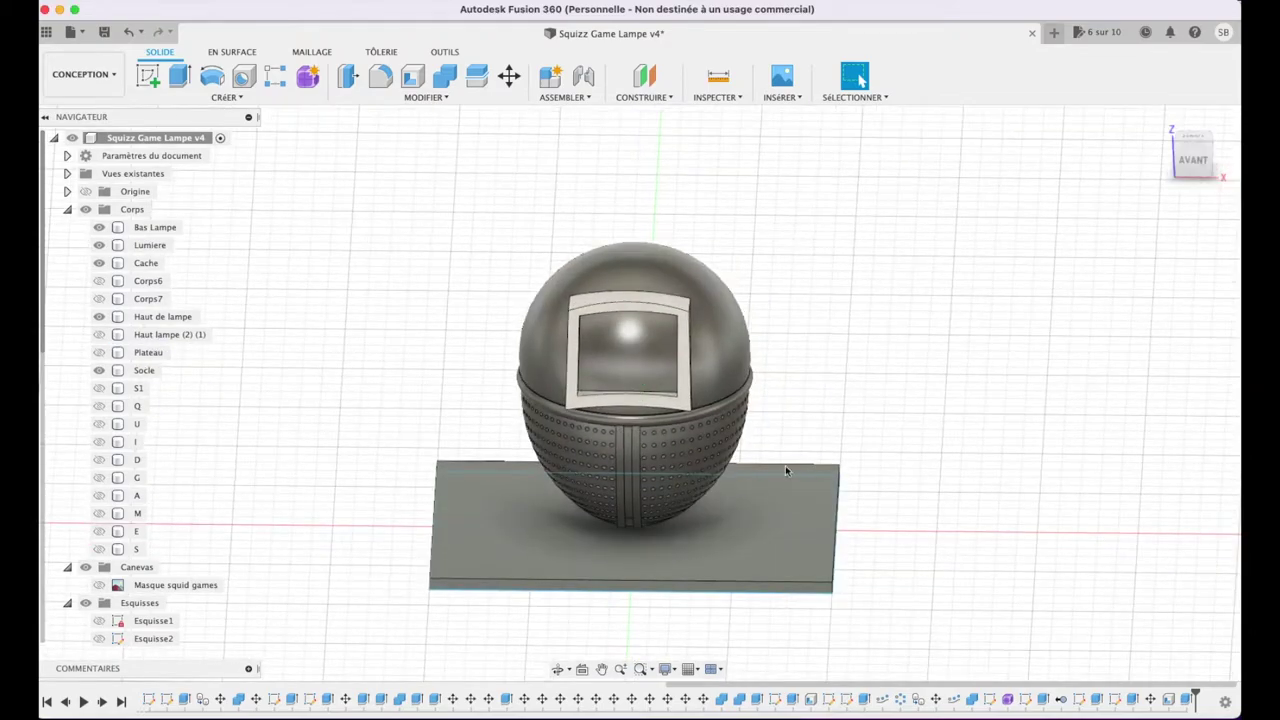
{"action": "left_click", "coordinate": [770, 519]}
{"action": "left_click", "coordinate": [413, 76]}
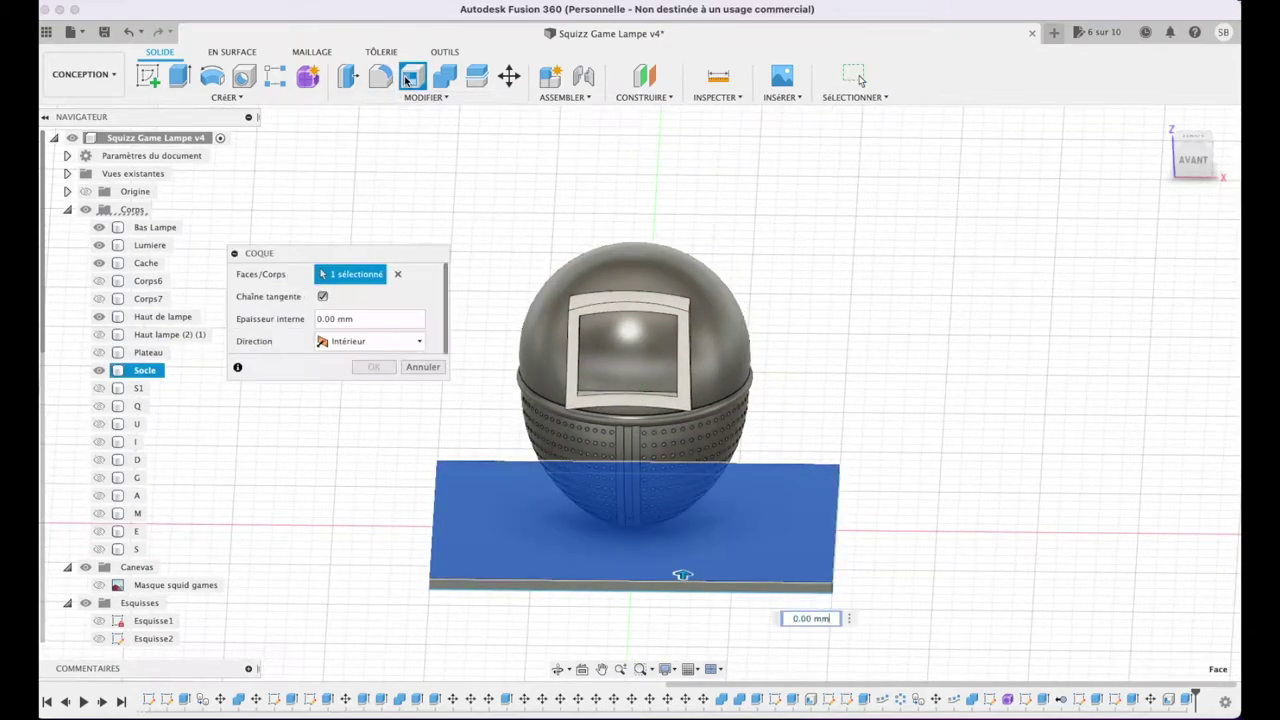
{"action": "left_click", "coordinate": [362, 318]}
{"action": "left_click", "coordinate": [376, 336]}
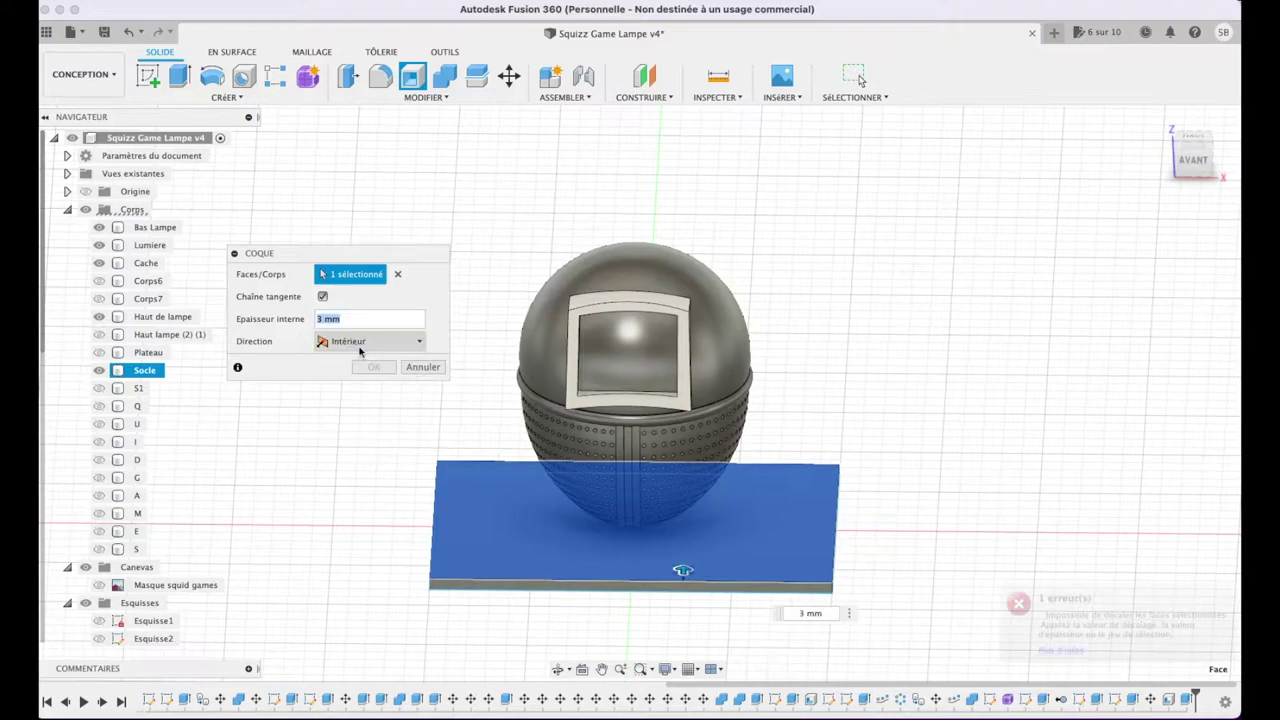
{"action": "left_click", "coordinate": [378, 340]}
{"action": "left_click", "coordinate": [399, 346]}
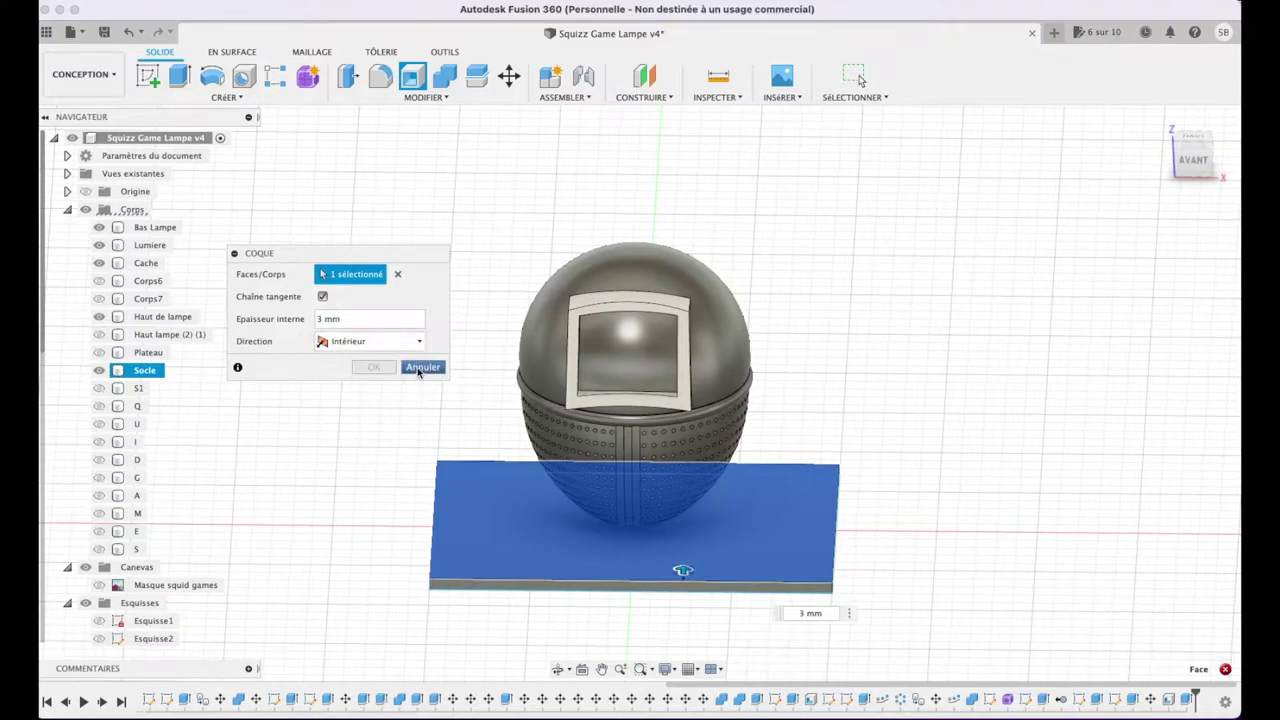
{"action": "left_click", "coordinate": [419, 368]}
- Shell Socle with 2 mm inner walls open on top, then show Plateau again
{"action": "left_click", "coordinate": [1192, 147]}
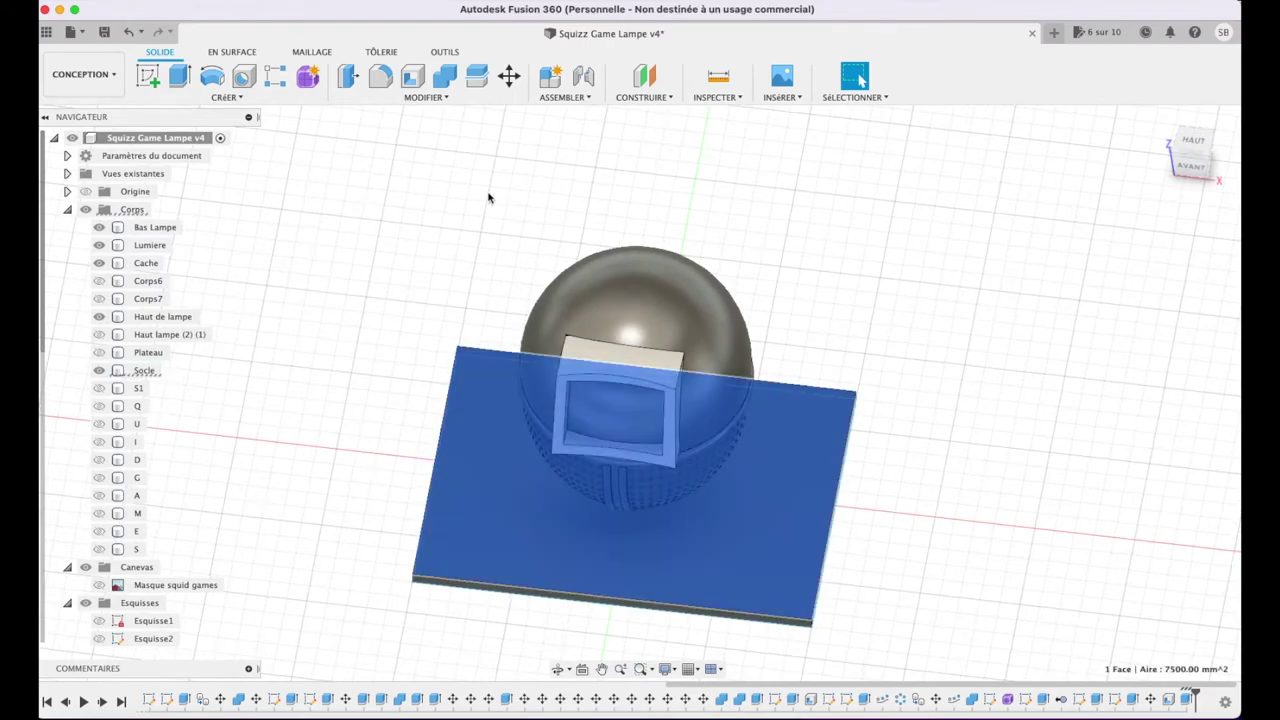
{"action": "left_click", "coordinate": [413, 76]}
{"action": "left_click", "coordinate": [430, 322]}
{"action": "left_click", "coordinate": [399, 343]}
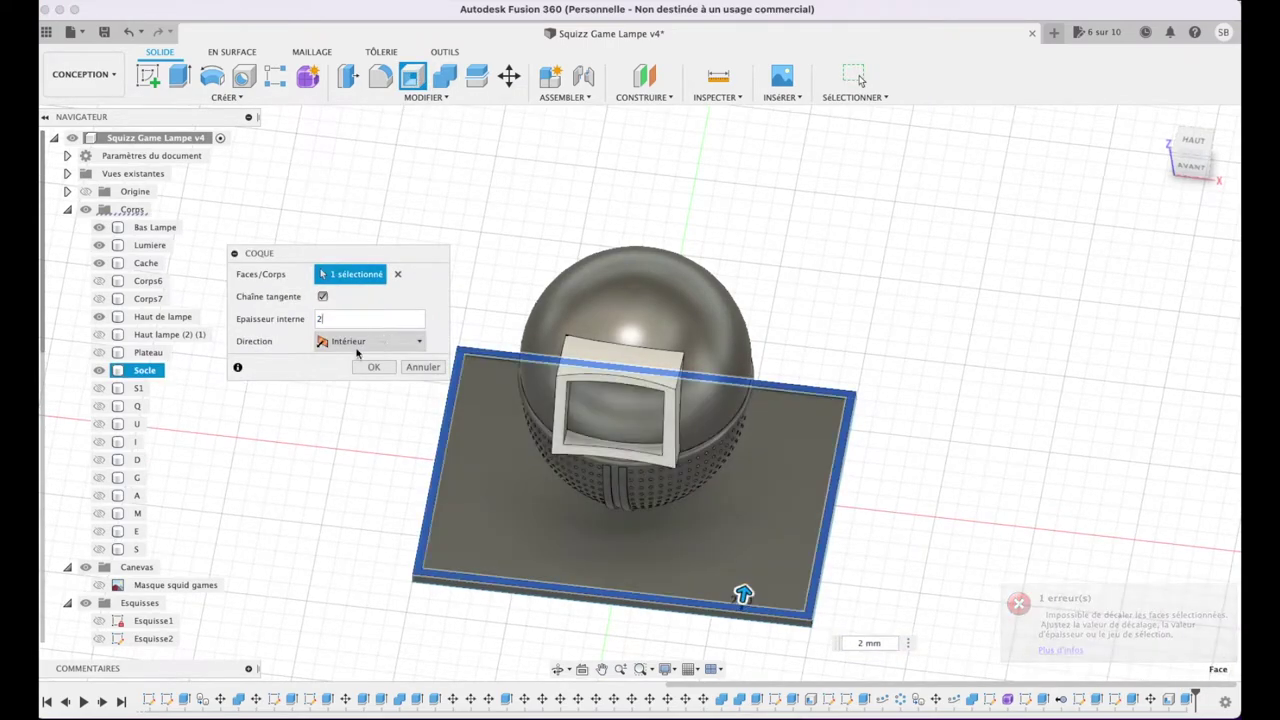
{"action": "left_click", "coordinate": [373, 367]}
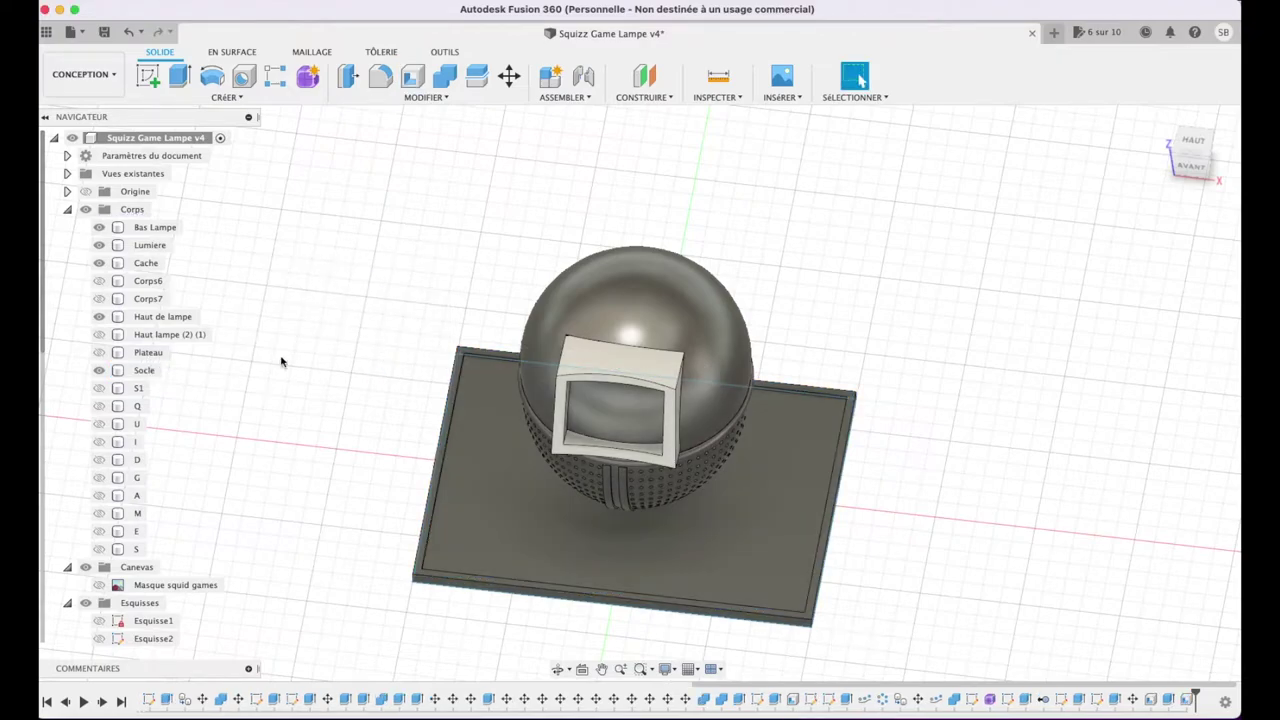
{"action": "left_click", "coordinate": [99, 352]}
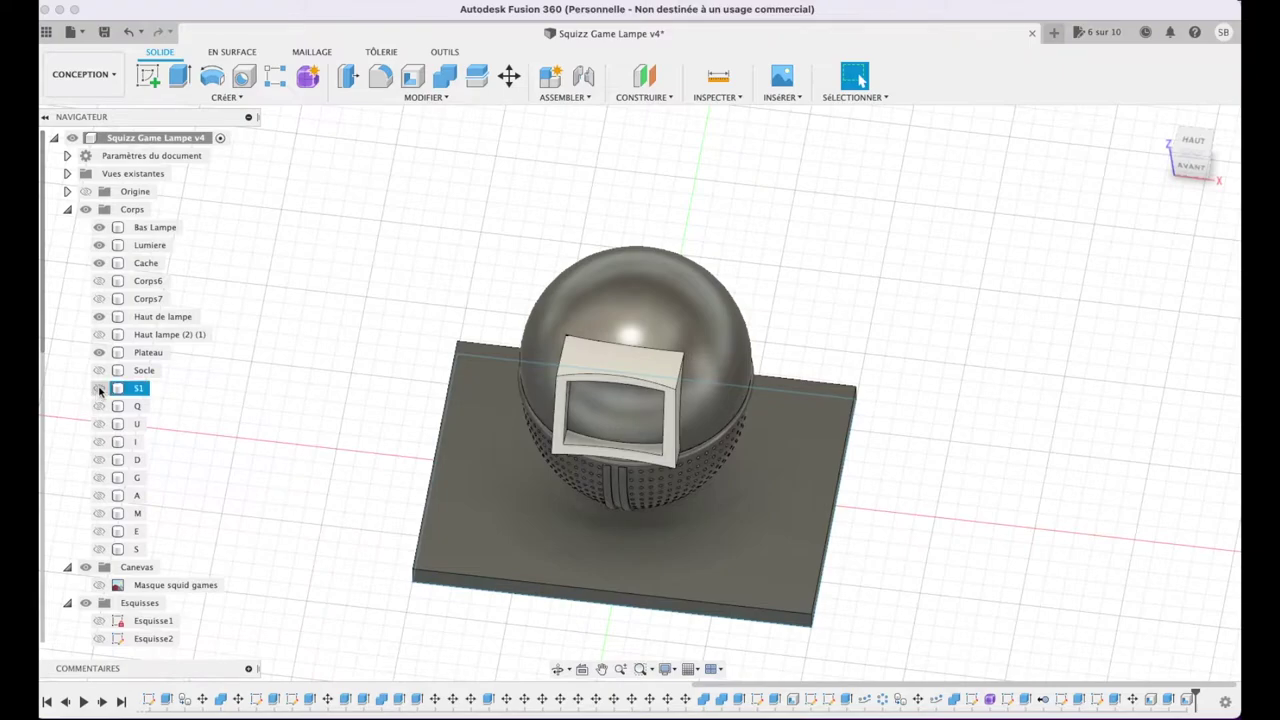
- Show all ten SQUID GAMES letter bodies (S, Q, U, I, D, G, A, M, E, S) in the browser
{"action": "left_click", "coordinate": [99, 388]}
{"action": "left_click", "coordinate": [99, 406]}
{"action": "left_click", "coordinate": [99, 424]}
{"action": "left_click", "coordinate": [99, 442]}
{"action": "left_click", "coordinate": [99, 460]}
{"action": "left_click", "coordinate": [99, 477]}
{"action": "left_click", "coordinate": [99, 495]}
{"action": "left_click", "coordinate": [99, 513]}
{"action": "left_click", "coordinate": [99, 531]}
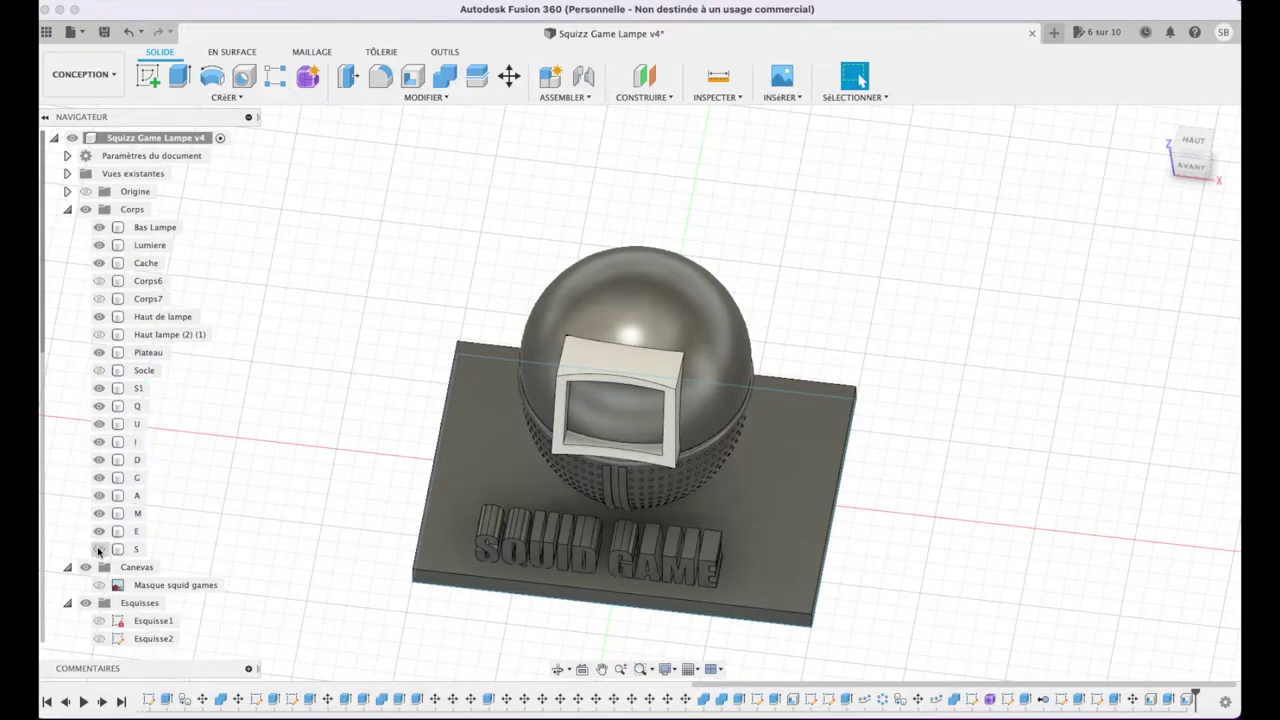
{"action": "left_click", "coordinate": [99, 549]}
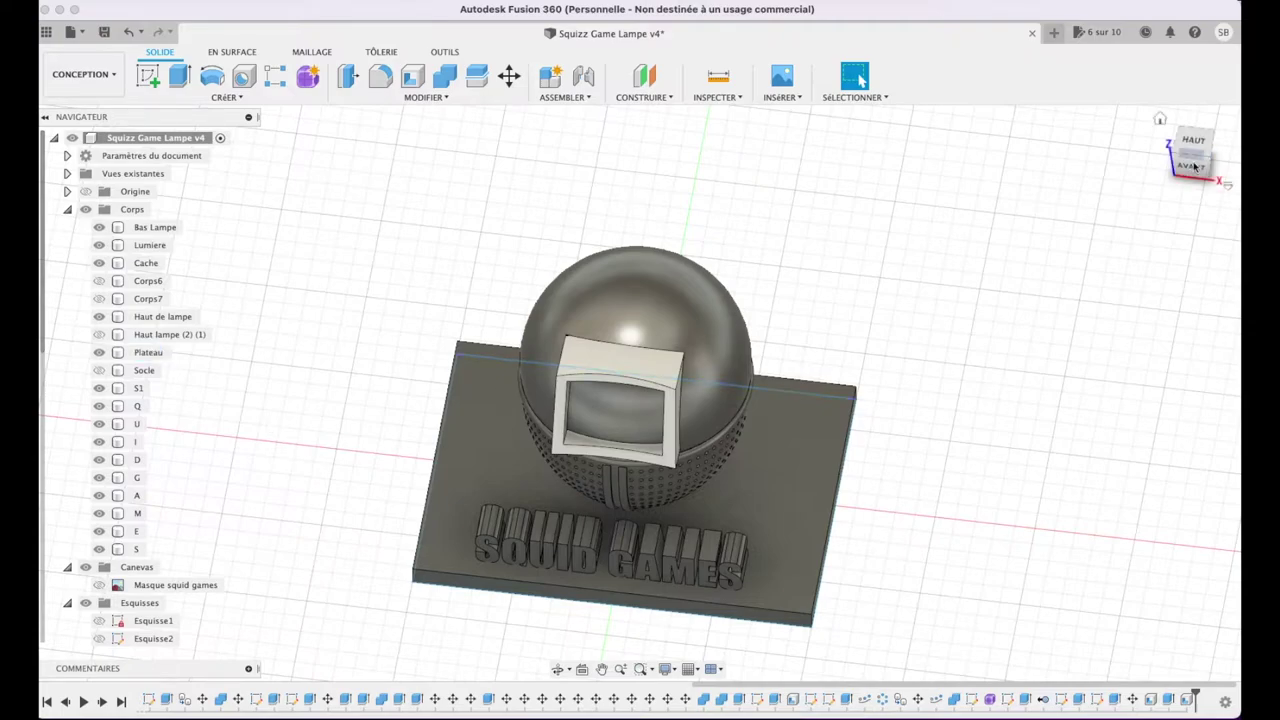
- Switch to the front view and hide Bas Lampe, Lumiere, Cache, Haut de lampe and Haut lampe
{"action": "left_click", "coordinate": [1182, 170]}
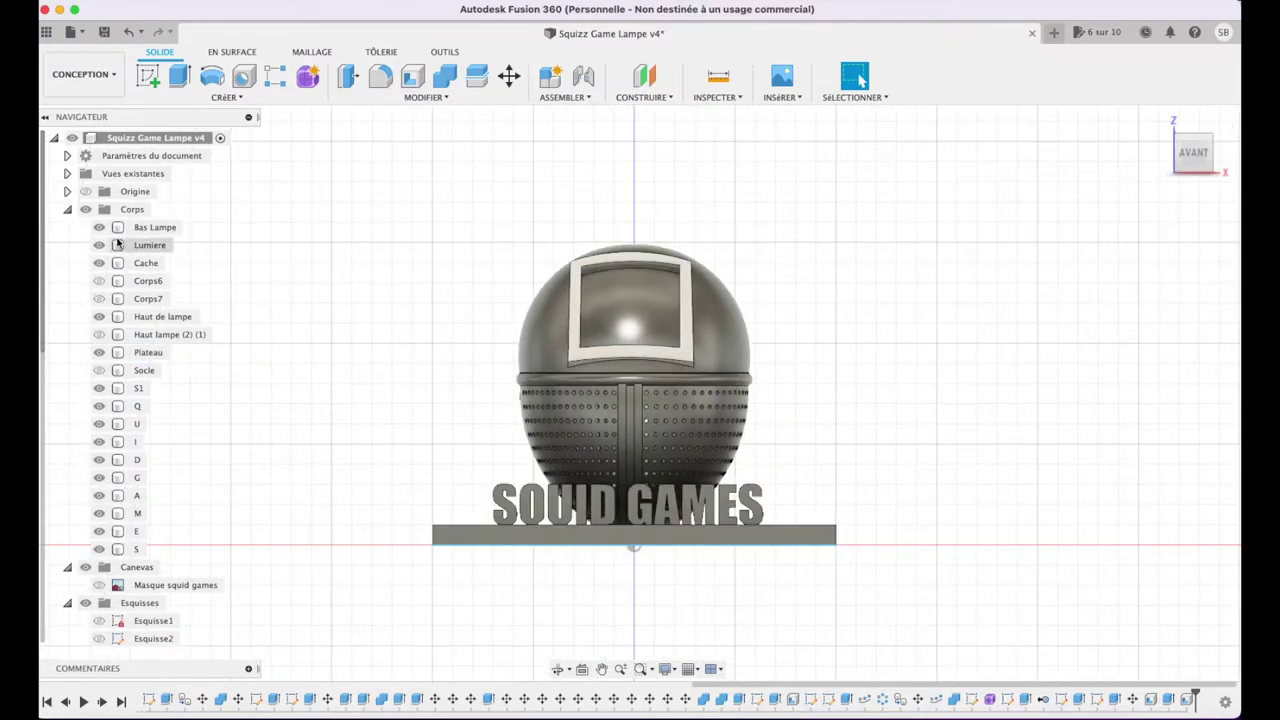
{"action": "left_click", "coordinate": [99, 227]}
{"action": "left_click", "coordinate": [99, 245]}
{"action": "left_click", "coordinate": [99, 263]}
{"action": "left_click", "coordinate": [99, 316]}
{"action": "left_click", "coordinate": [99, 334]}
{"action": "left_click", "coordinate": [140, 352]}
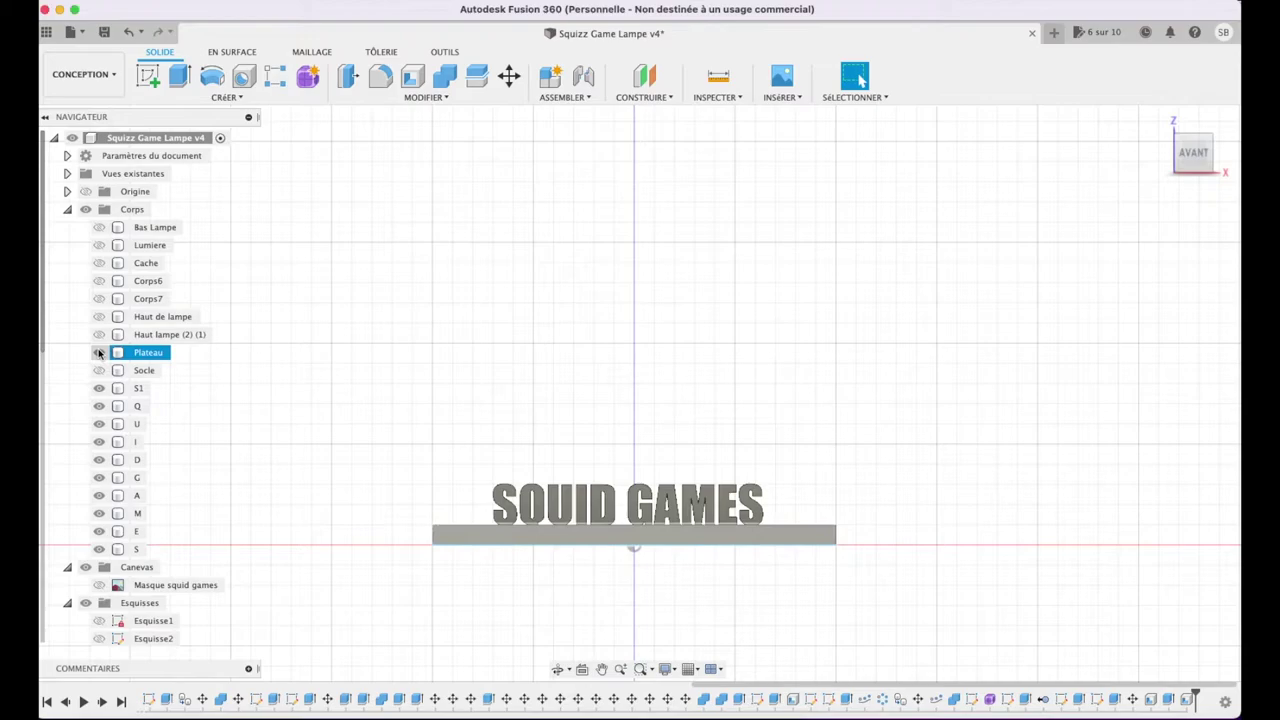
{"action": "scroll", "coordinate": [160, 352], "scroll_direction": "down", "scroll_amount": 1}
{"action": "left_click", "coordinate": [316, 337]}
{"action": "scroll", "coordinate": [209, 477], "scroll_direction": "up", "scroll_amount": 1}
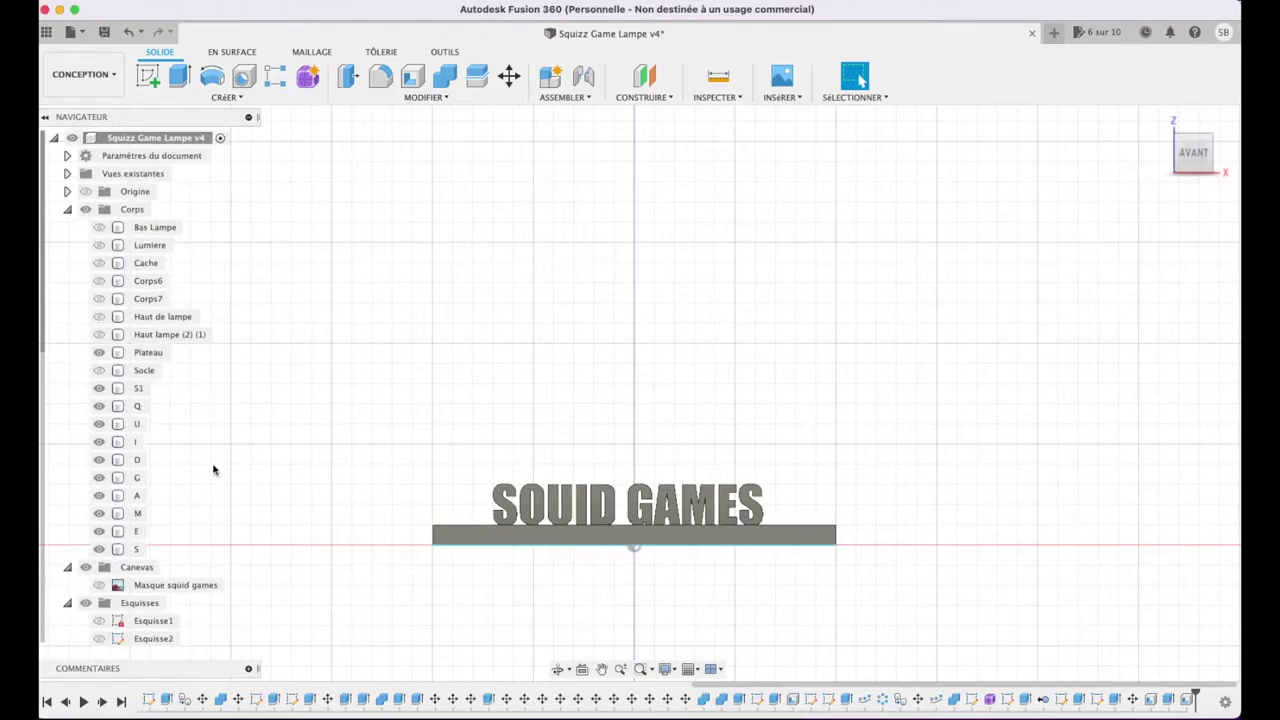
{"action": "scroll", "coordinate": [154, 354], "scroll_direction": "down", "scroll_amount": 4}
- Move the Plateau body 0.1 mm up along Z with Move/Copy
{"action": "left_click", "coordinate": [169, 284]}
{"action": "key", "text": "m"}
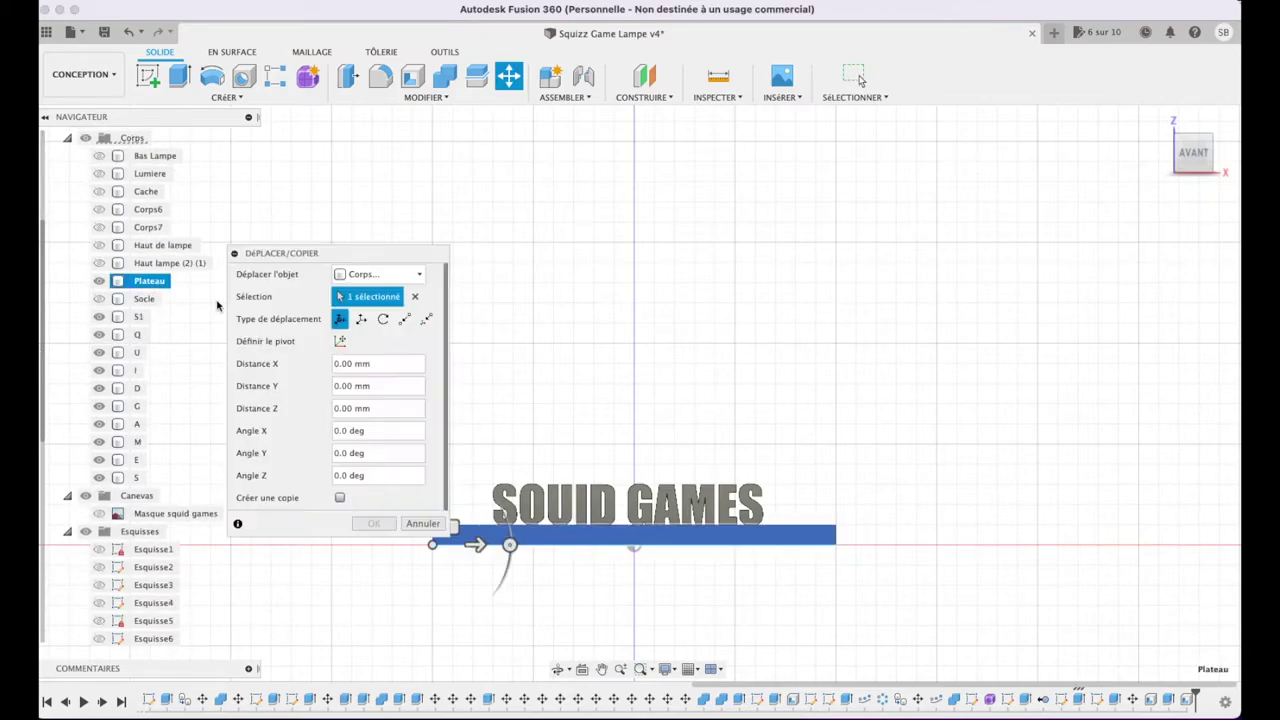
{"action": "mouse_move", "coordinate": [386, 252]}
{"action": "left_mouse_down"}
{"action": "mouse_move", "coordinate": [1107, 334]}
{"action": "mouse_move", "coordinate": [1083, 329]}
{"action": "left_mouse_up"}
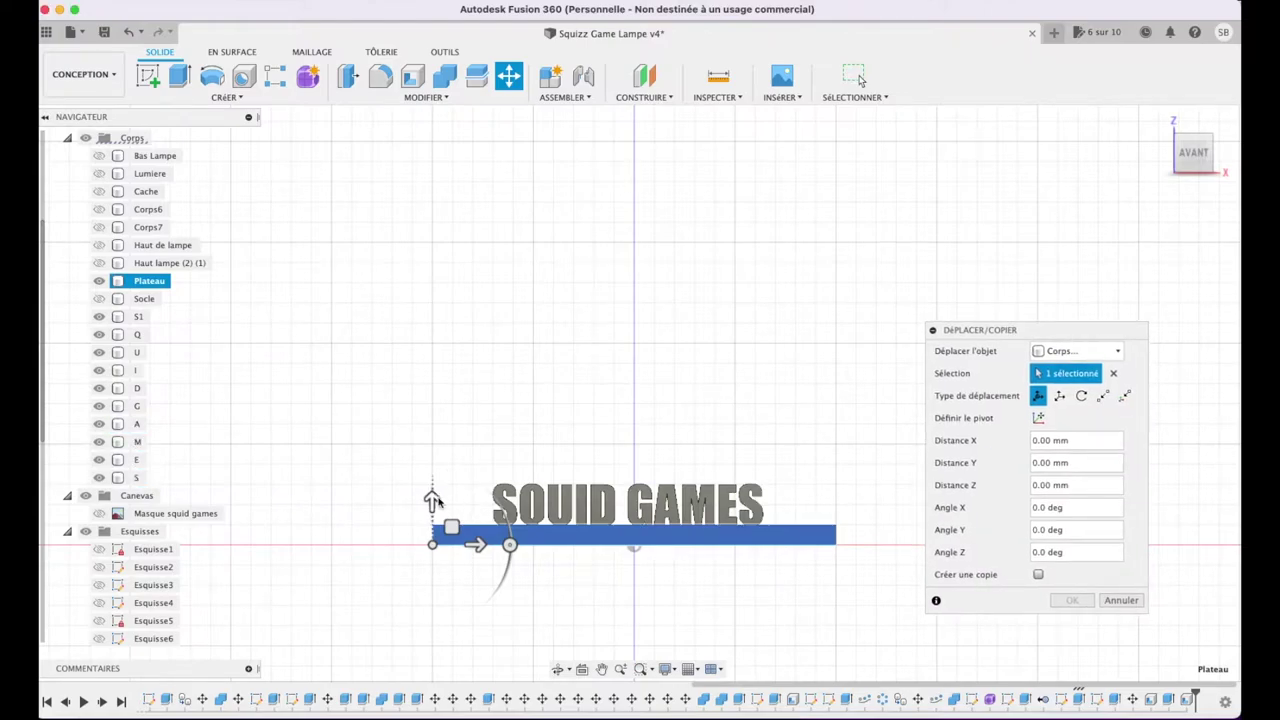
{"action": "left_click", "coordinate": [432, 499]}
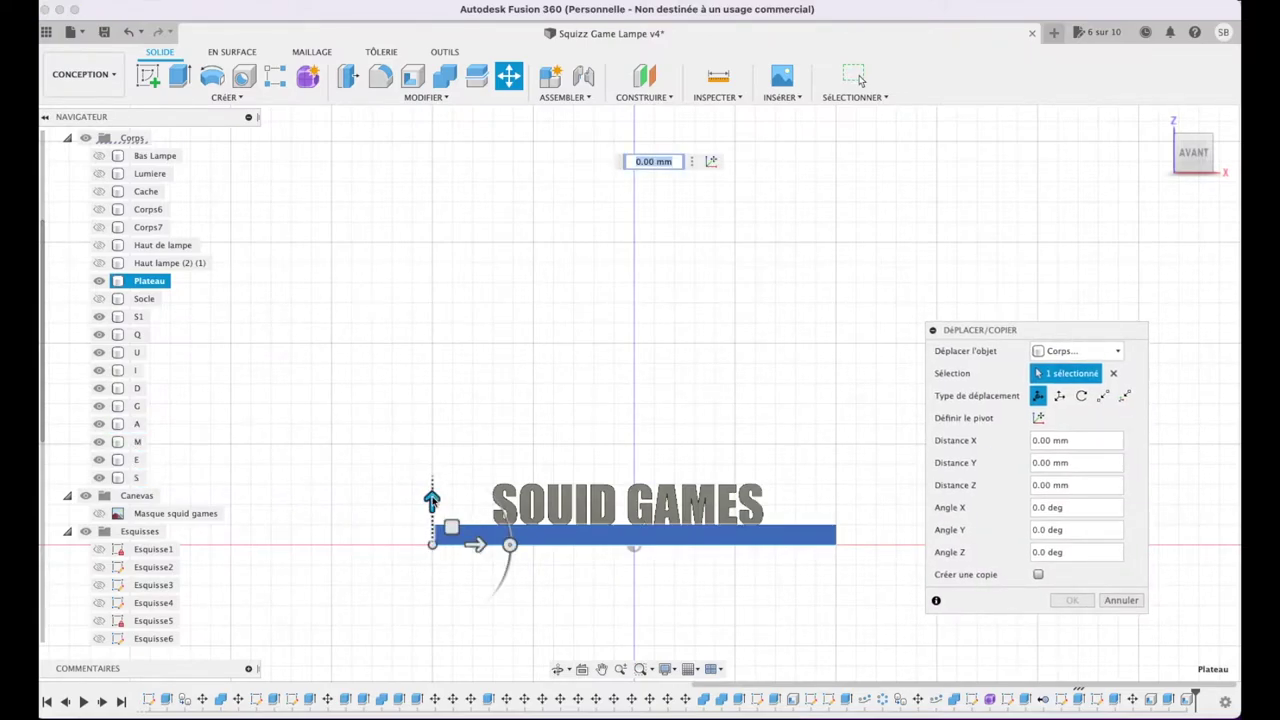
{"action": "scroll", "coordinate": [480, 515], "scroll_direction": "up", "scroll_amount": 3}
{"action": "scroll", "coordinate": [480, 515], "scroll_direction": "up", "scroll_amount": 3}
{"action": "left_click_drag", "start_coordinate": [277, 603], "coordinate": [263, 590]}
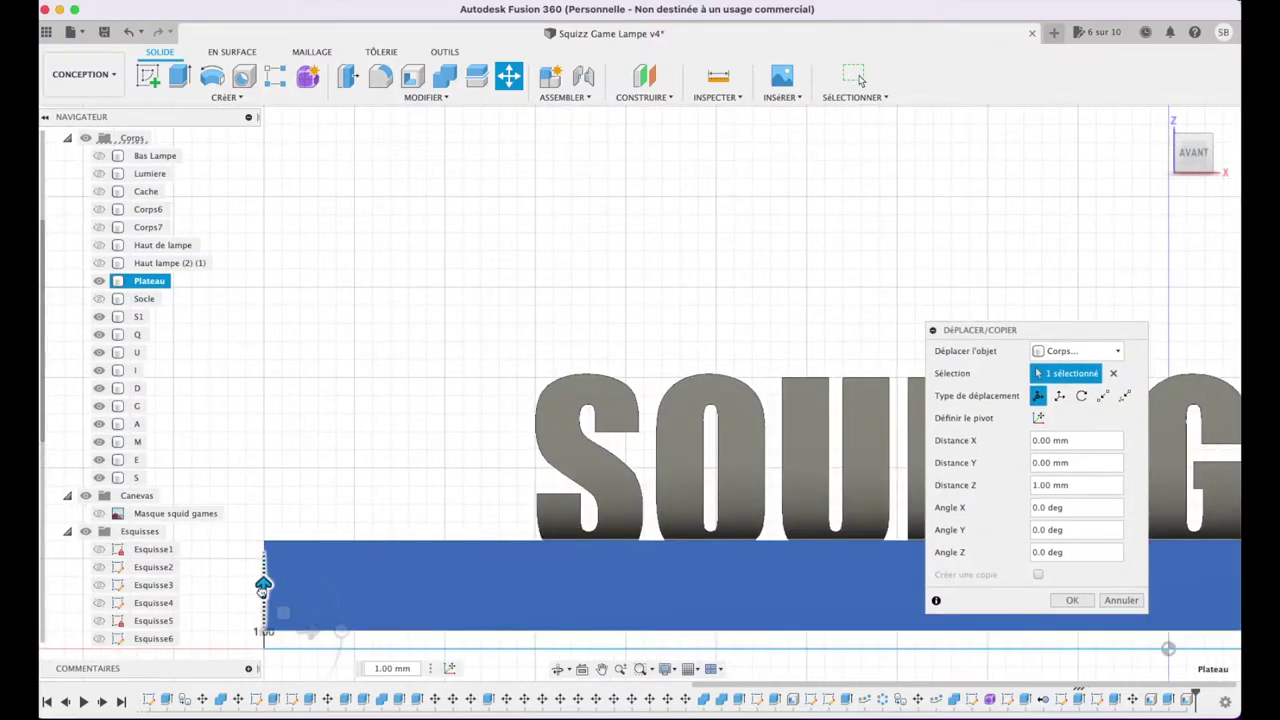
{"action": "type", "text": "0.5"}
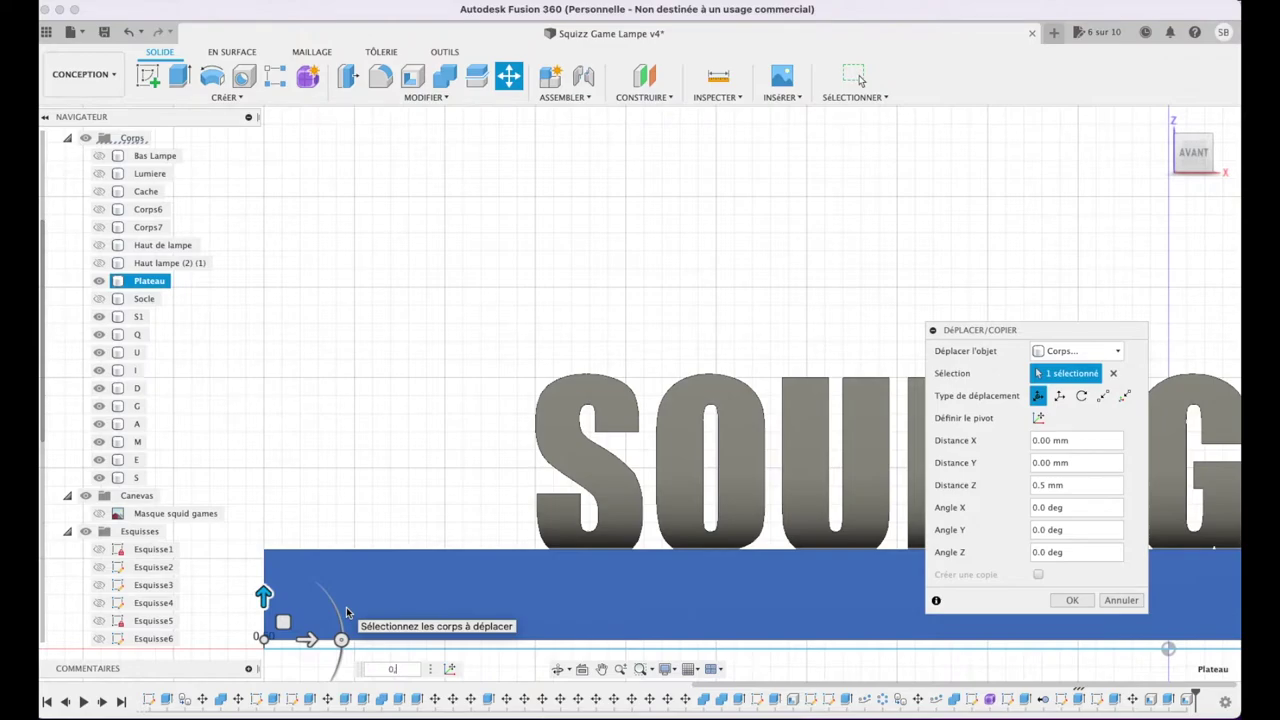
{"action": "type", "text": "2"}
{"action": "type", "text": "1"}
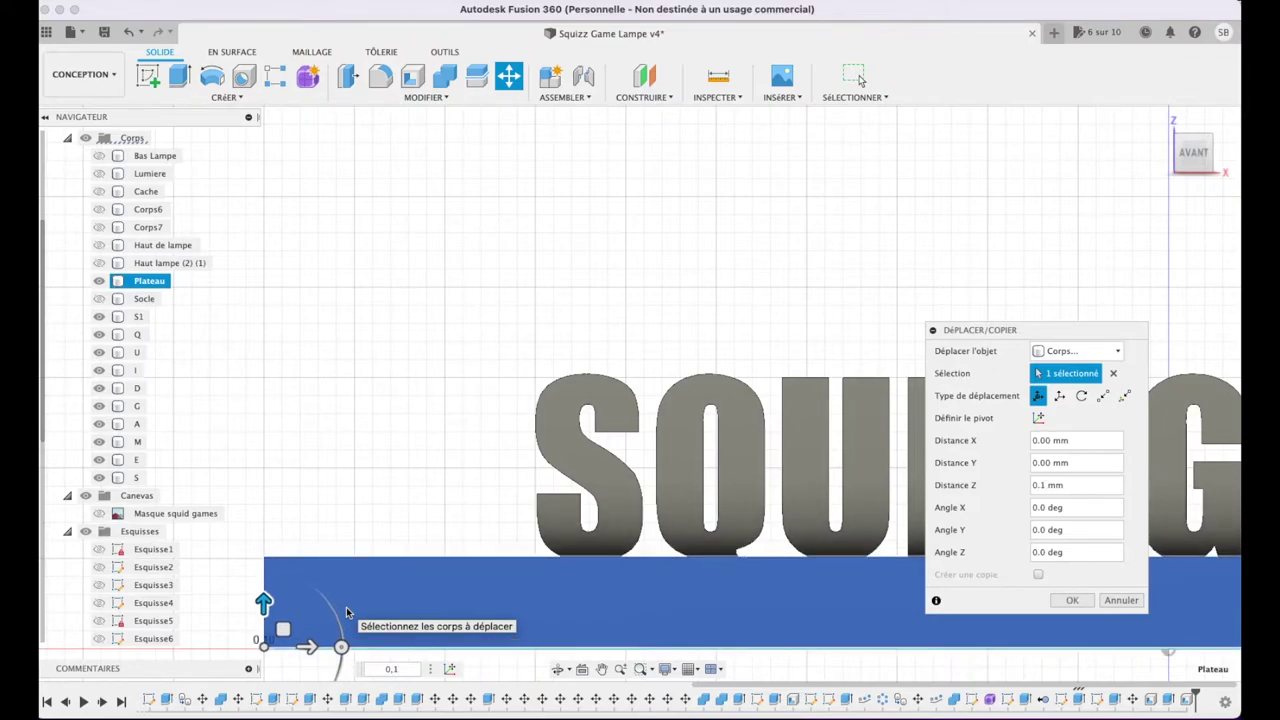
{"action": "left_click", "coordinate": [1072, 600]}
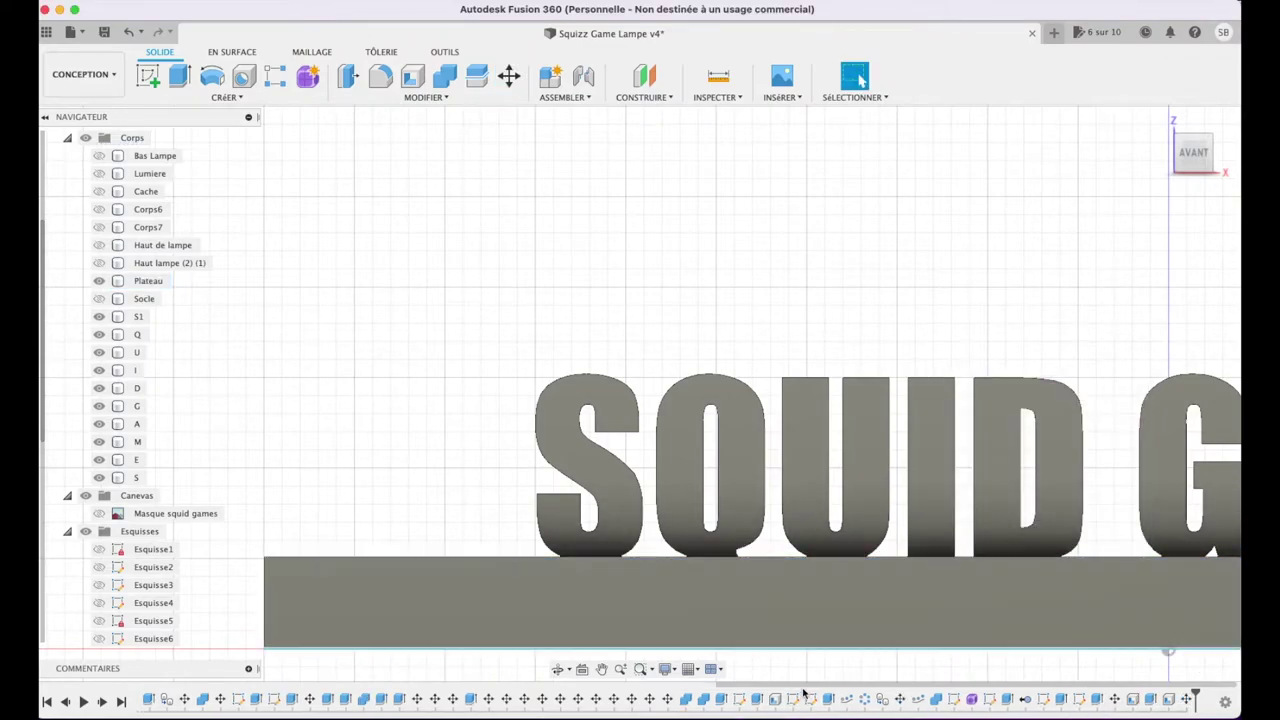
{"action": "left_click", "coordinate": [600, 672]}
- Start a Combine with Plateau as the target body
{"action": "left_click_drag", "start_coordinate": [1150, 605], "coordinate": [750, 605]}
{"action": "mouse_move", "coordinate": [1044, 605]}
{"action": "left_mouse_down"}
{"action": "mouse_move", "coordinate": [754, 612]}
{"action": "mouse_move", "coordinate": [1097, 622]}
{"action": "left_mouse_up"}
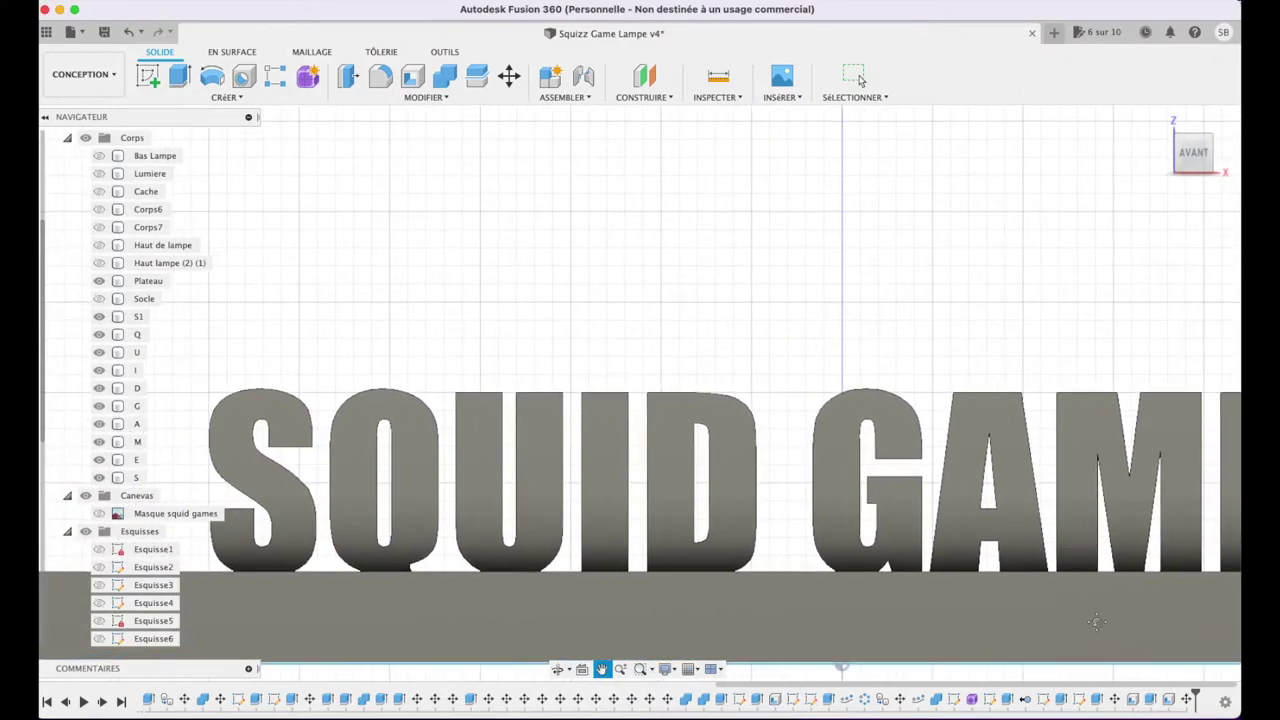
{"action": "scroll", "coordinate": [713, 588], "scroll_direction": "down", "scroll_amount": 3}
{"action": "scroll", "coordinate": [718, 460], "scroll_direction": "down", "scroll_amount": 3}
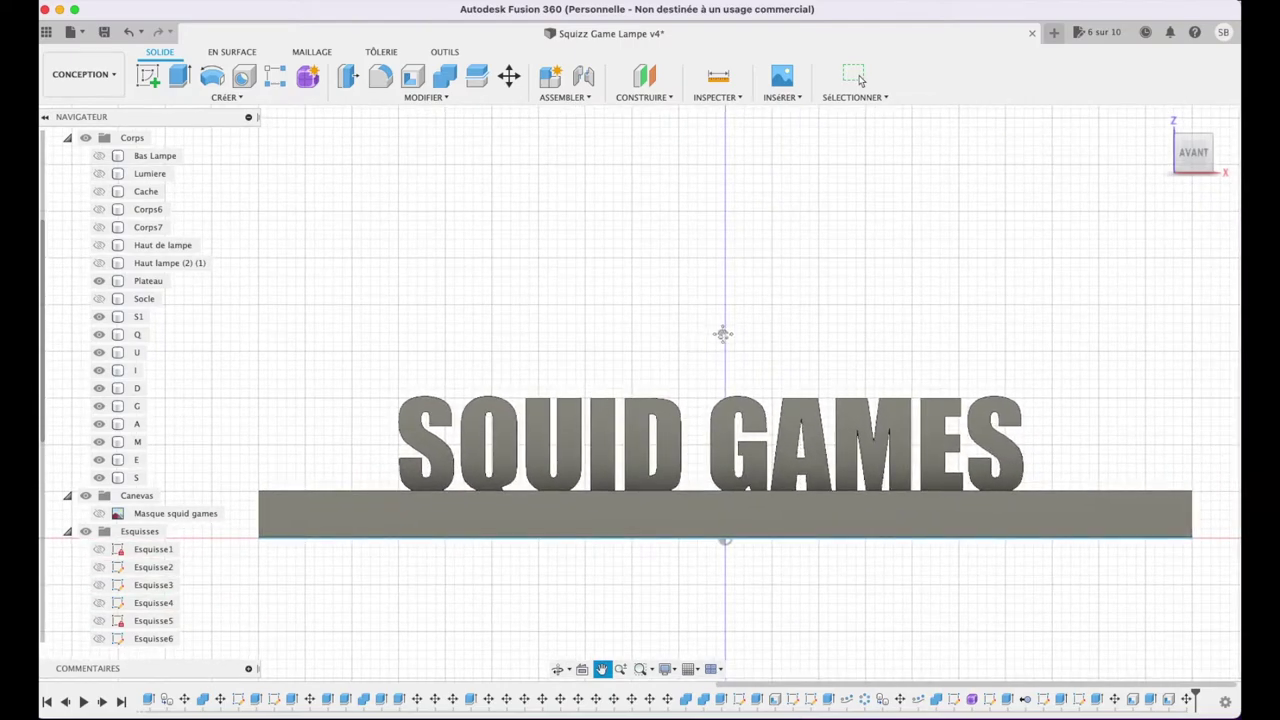
{"action": "left_click", "coordinate": [445, 75]}
{"action": "left_click", "coordinate": [699, 505]}
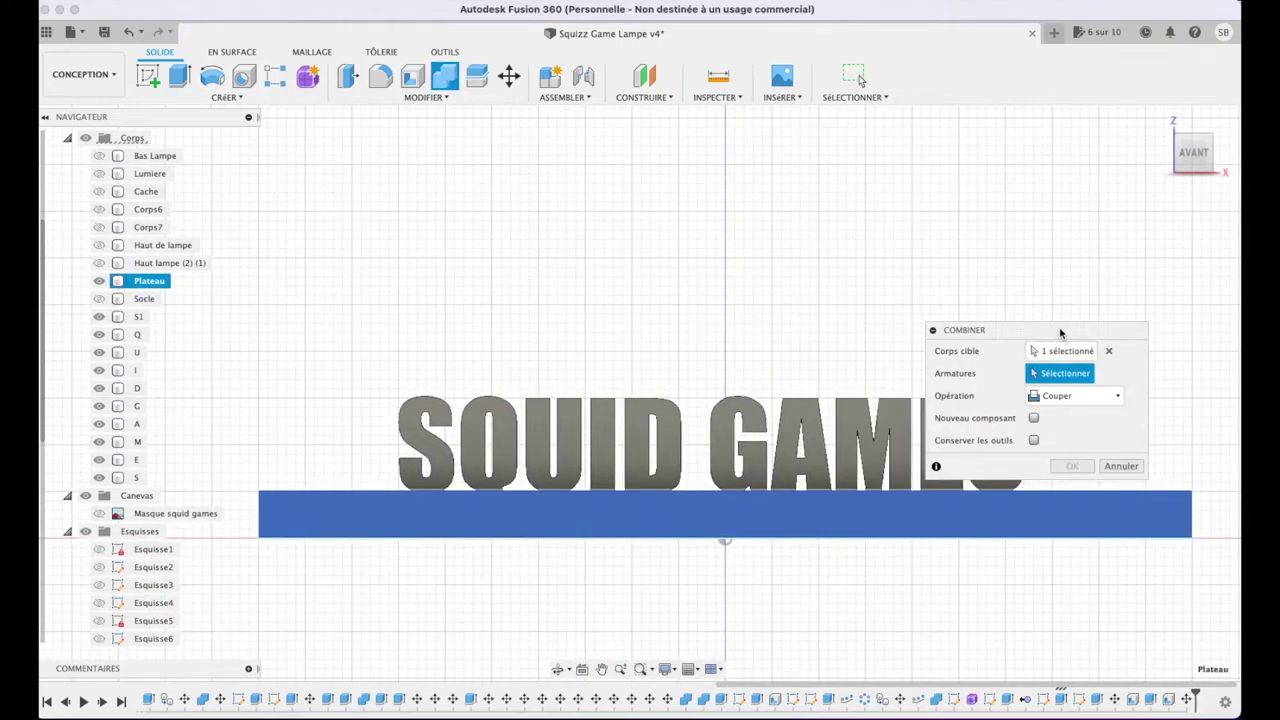
{"action": "left_click_drag", "start_coordinate": [1057, 331], "coordinate": [625, 158]}
- Cut all ten letter bodies into Plateau as kept tools, then hide letters S through A
{"action": "left_click", "coordinate": [427, 415]}
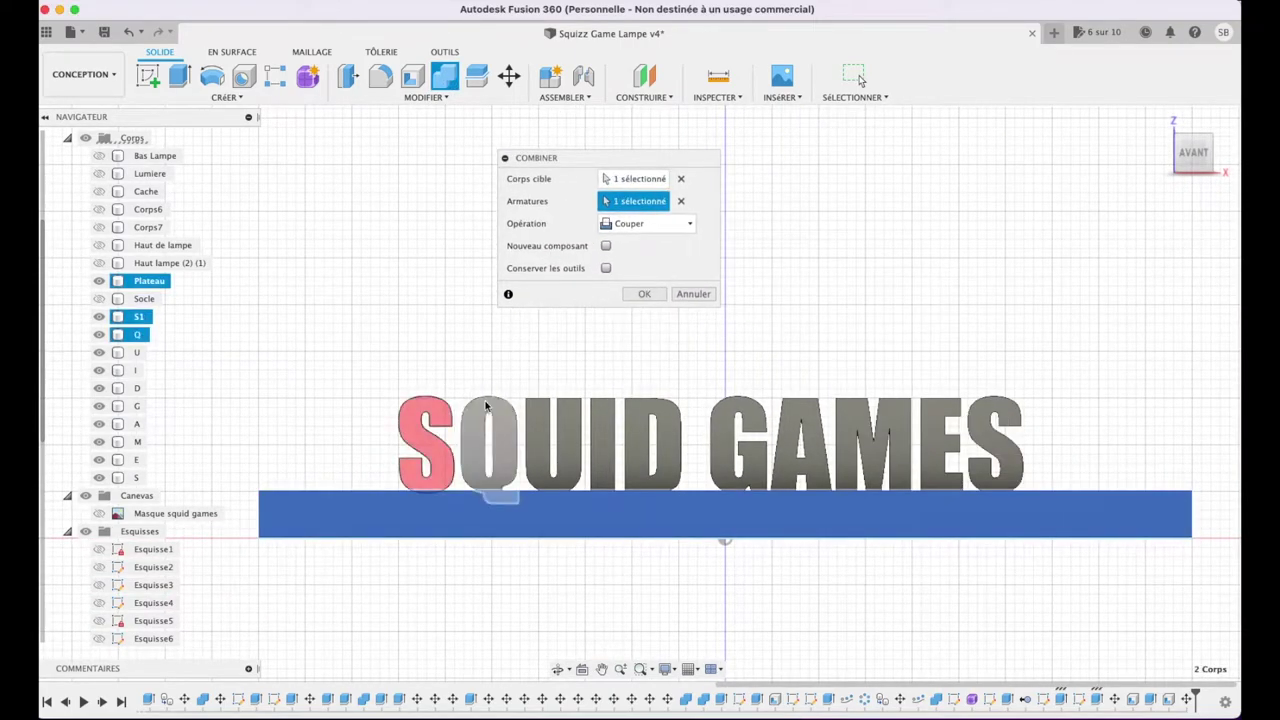
{"action": "left_click", "coordinate": [490, 415]}
{"action": "left_click", "coordinate": [550, 412]}
{"action": "left_click", "coordinate": [601, 418]}
{"action": "left_click", "coordinate": [652, 440]}
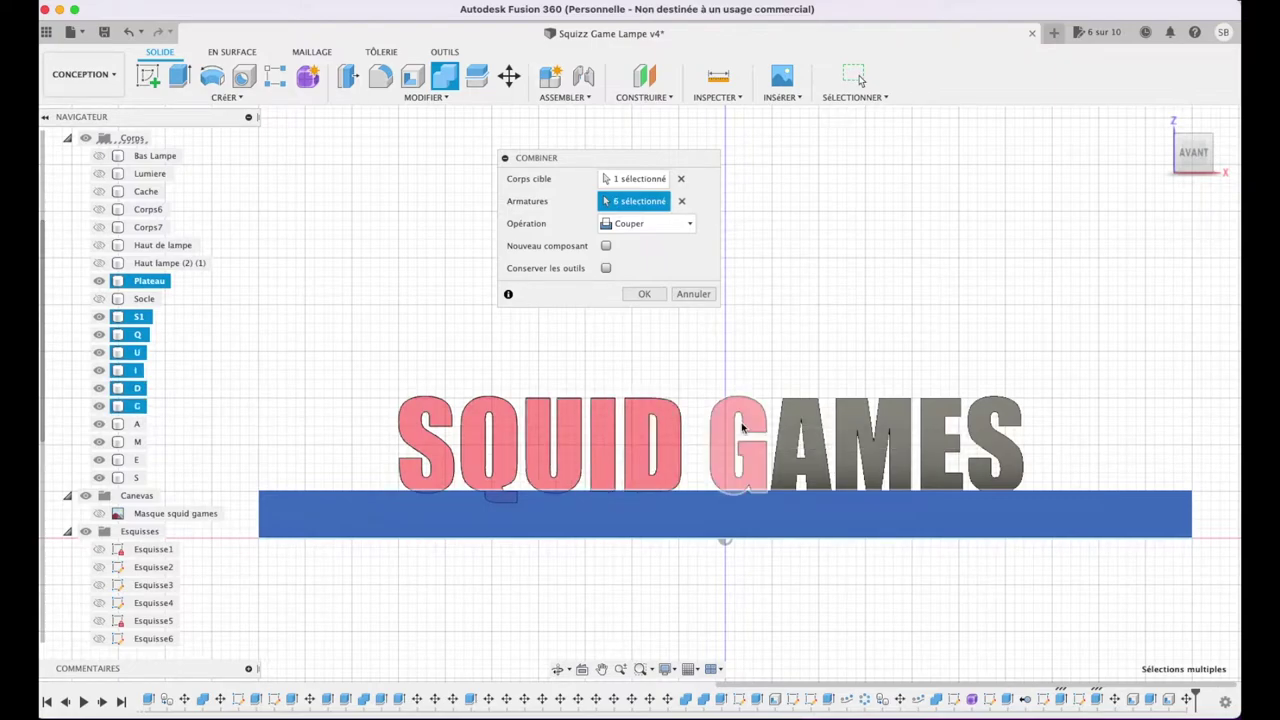
{"action": "left_click", "coordinate": [740, 440]}
{"action": "left_click", "coordinate": [800, 442]}
{"action": "left_click", "coordinate": [870, 445]}
{"action": "left_click", "coordinate": [937, 449]}
{"action": "left_click", "coordinate": [995, 448]}
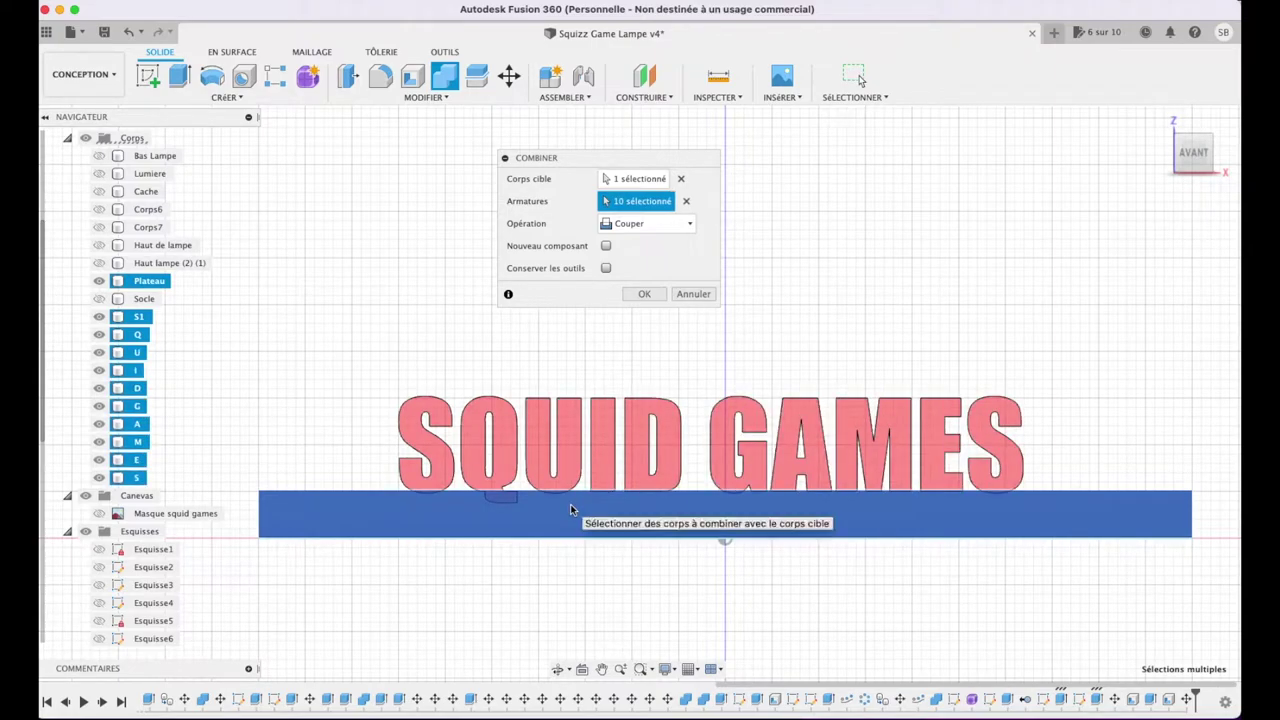
{"action": "left_click", "coordinate": [655, 300]}
{"action": "left_click_drag", "start_coordinate": [99, 316], "coordinate": [99, 477]}
- Hide the M, E and S letters and view the plate from the top, zoomed into the slots
{"action": "mouse_move", "coordinate": [1187, 160]}
{"action": "left_mouse_down"}
{"action": "mouse_move", "coordinate": [1178, 185]}
{"action": "mouse_move", "coordinate": [1202, 182]}
{"action": "left_mouse_up"}
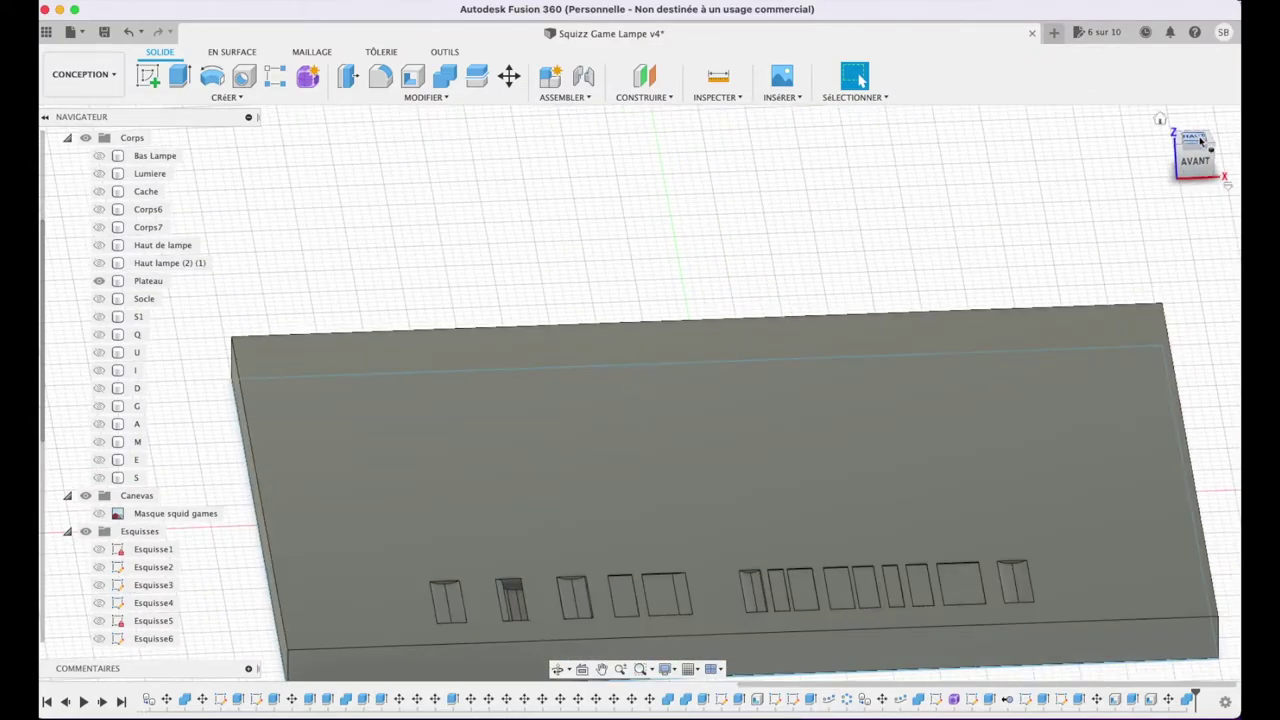
{"action": "left_click", "coordinate": [1201, 141]}
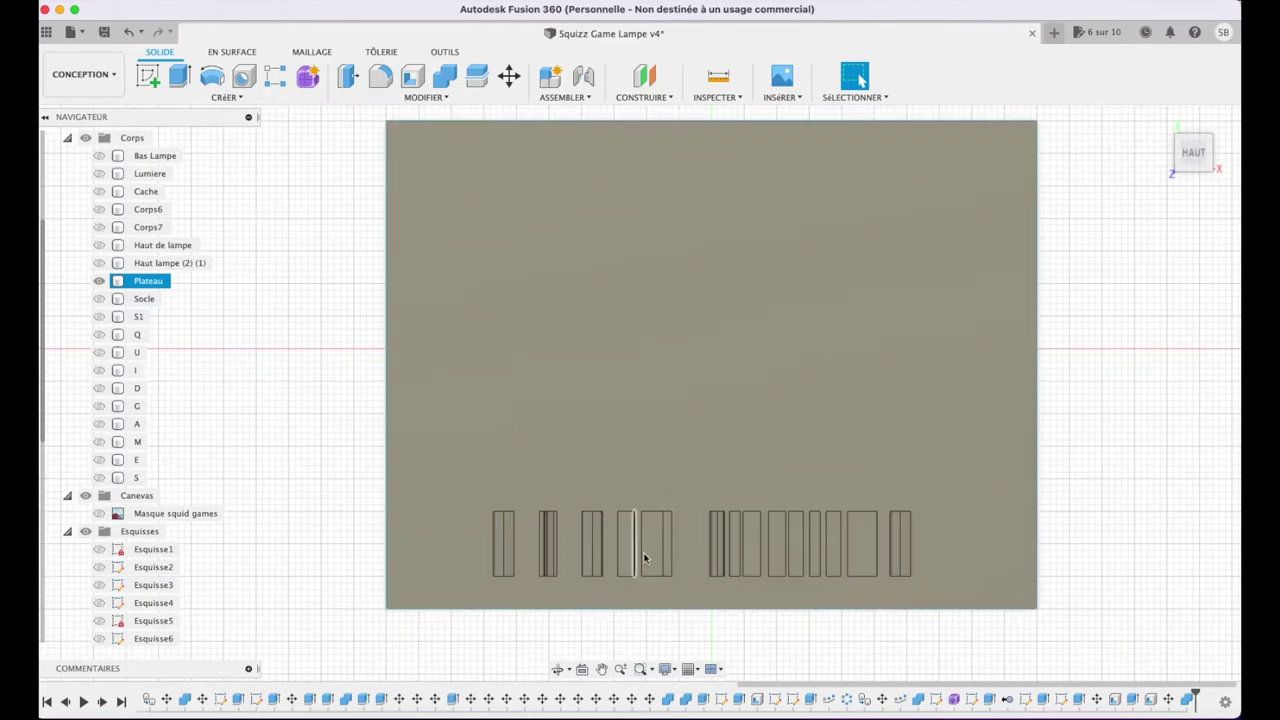
{"action": "scroll", "coordinate": [671, 557], "scroll_direction": "up", "scroll_amount": 2}
{"action": "scroll", "coordinate": [671, 557], "scroll_direction": "up", "scroll_amount": 2}
{"action": "scroll", "coordinate": [671, 557], "scroll_direction": "up", "scroll_amount": 1}
{"action": "left_click", "coordinate": [296, 529]}
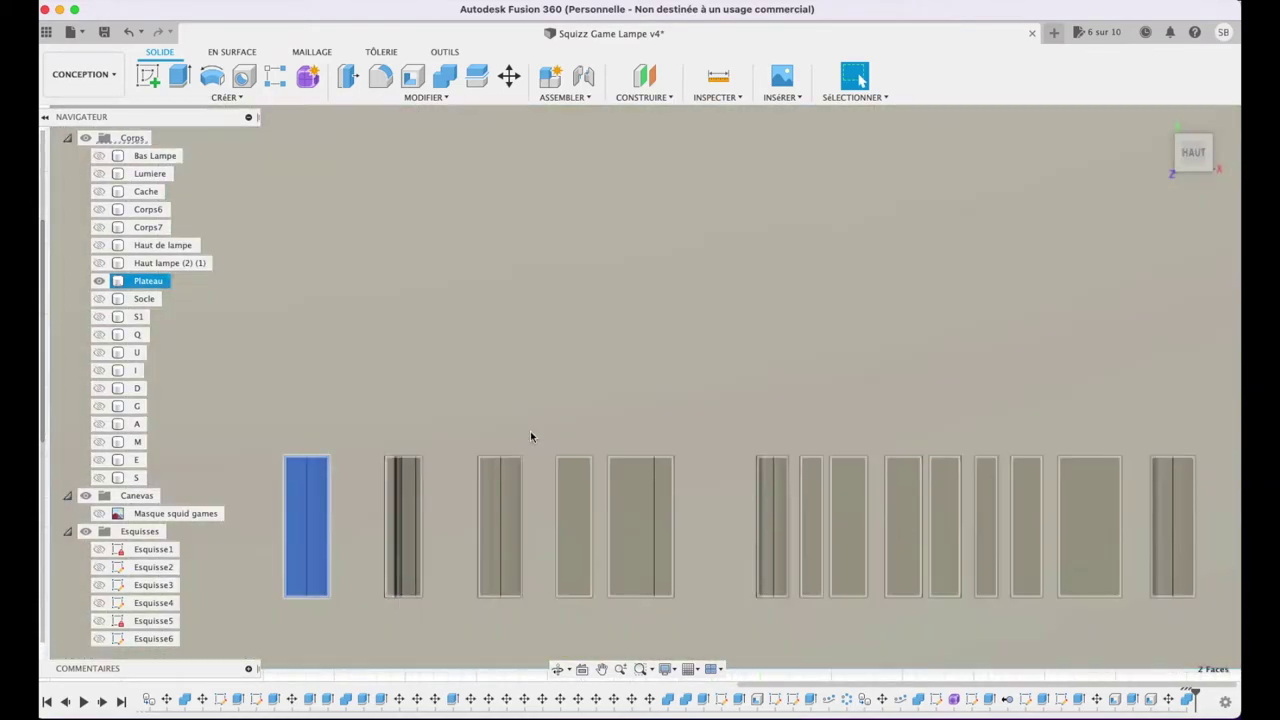
- Cancel a stray extrusion and start a rectangle sketch on the plate
{"action": "key", "text": "e"}
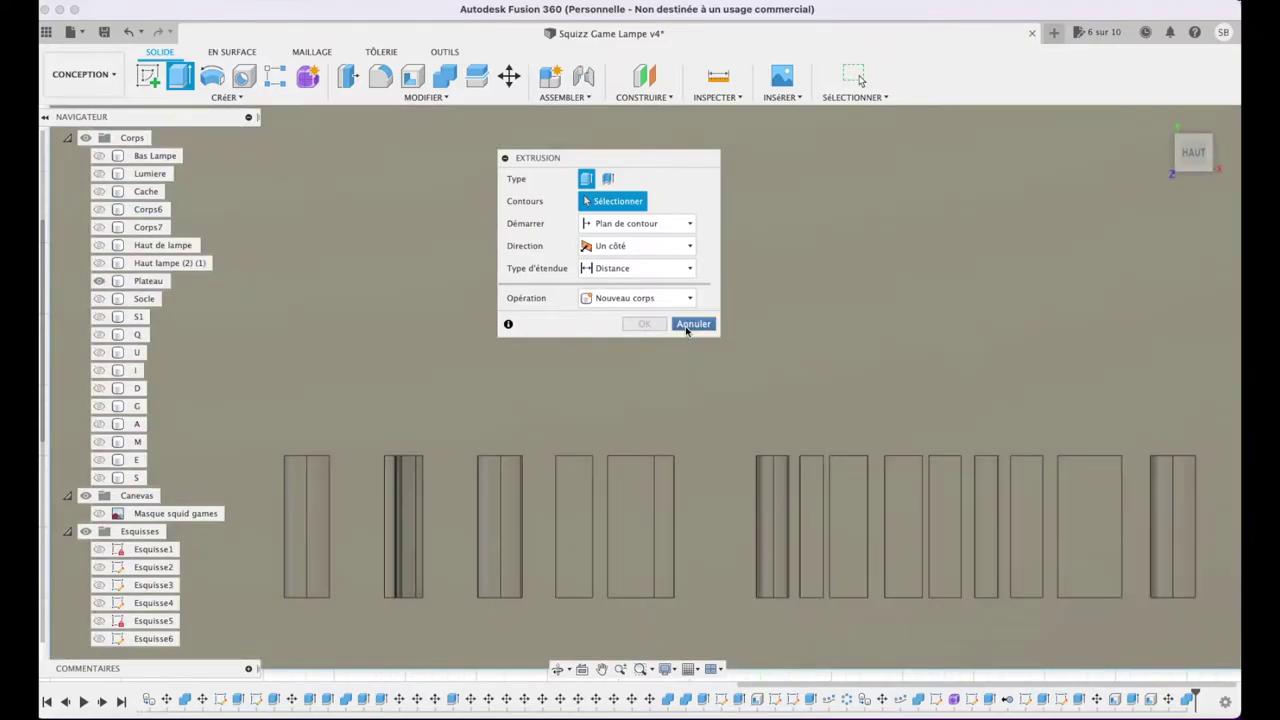
{"action": "left_click", "coordinate": [693, 323]}
{"action": "scroll", "coordinate": [237, 219], "scroll_direction": "down", "scroll_amount": 2}
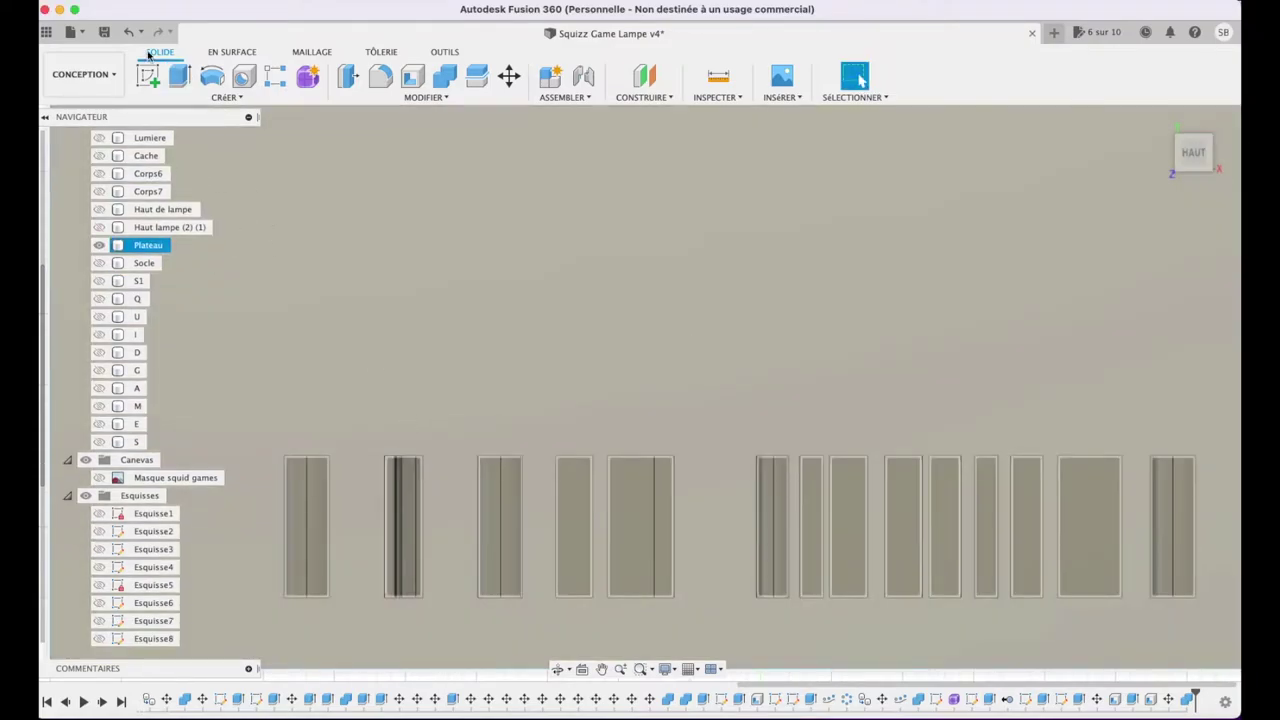
{"action": "key", "text": "r"}
{"action": "left_click", "coordinate": [743, 370]}
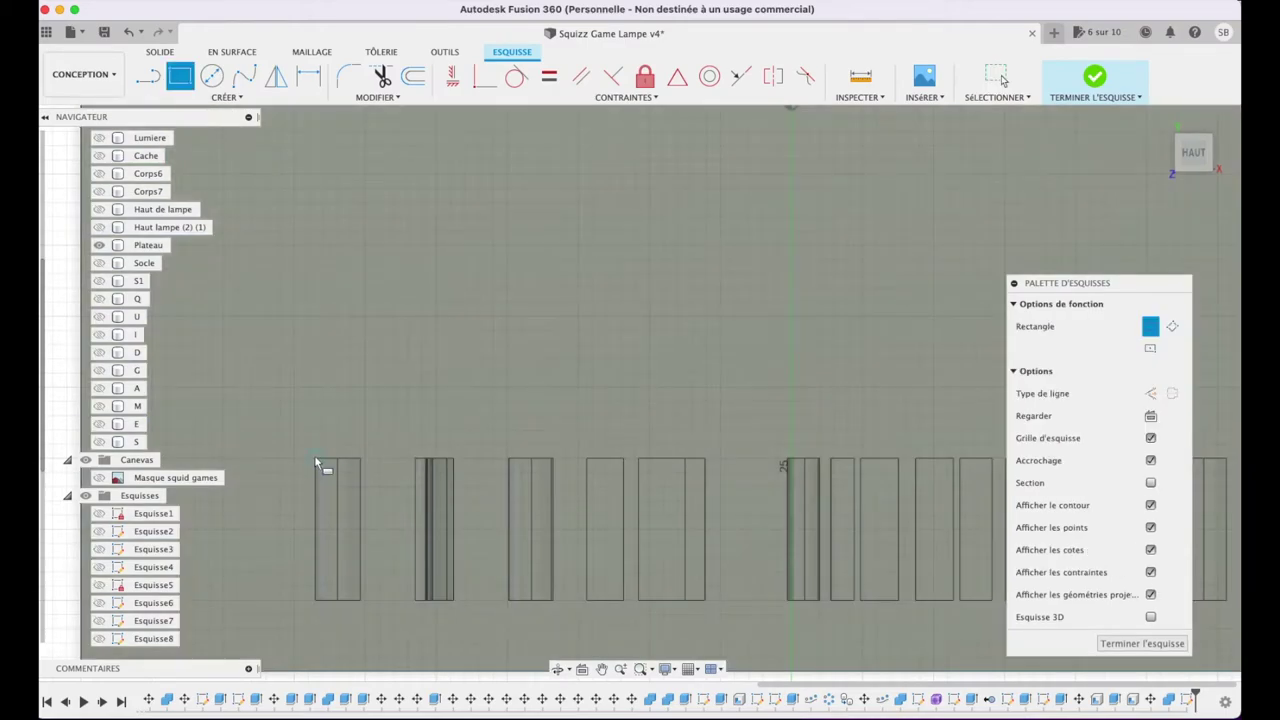
- Draw 10 mm tall rectangles over the left-hand letter bars
{"action": "left_click", "coordinate": [315, 460]}
{"action": "left_click", "coordinate": [360, 600]}
{"action": "left_click", "coordinate": [453, 600]}
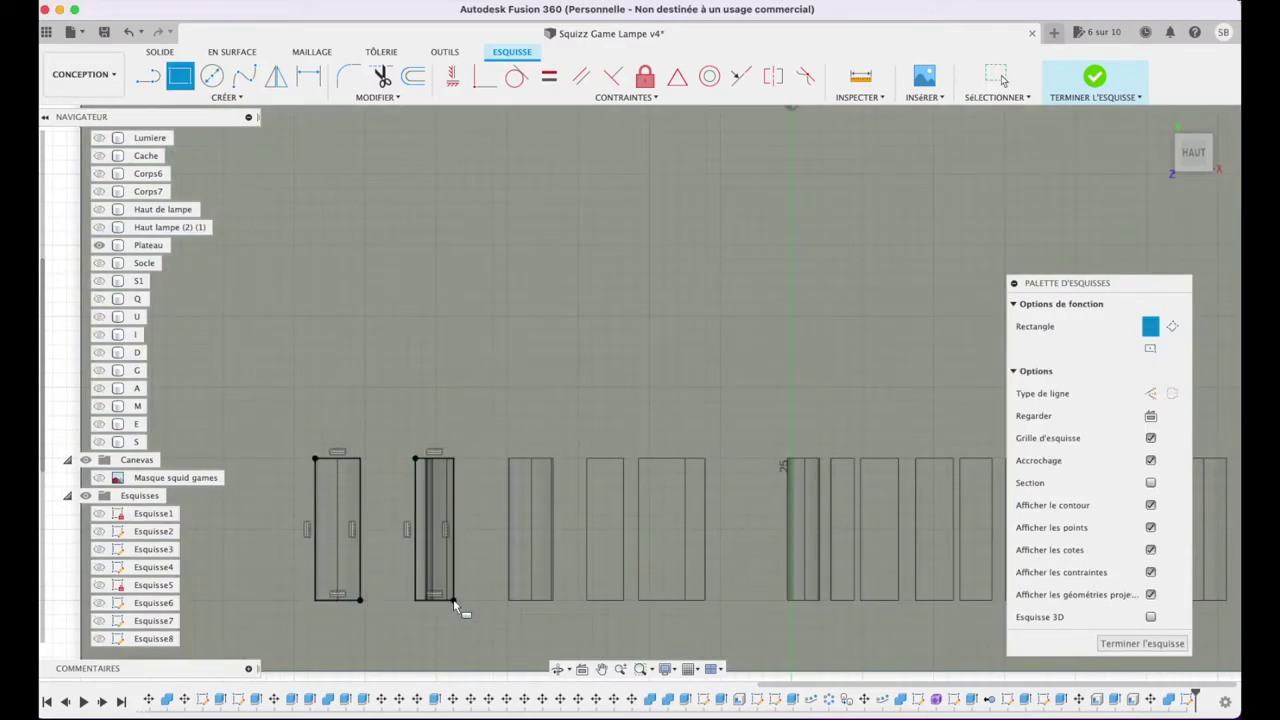
{"action": "left_click", "coordinate": [508, 460]}
{"action": "left_click", "coordinate": [553, 600]}
{"action": "left_click", "coordinate": [587, 460]}
{"action": "left_click", "coordinate": [623, 600]}
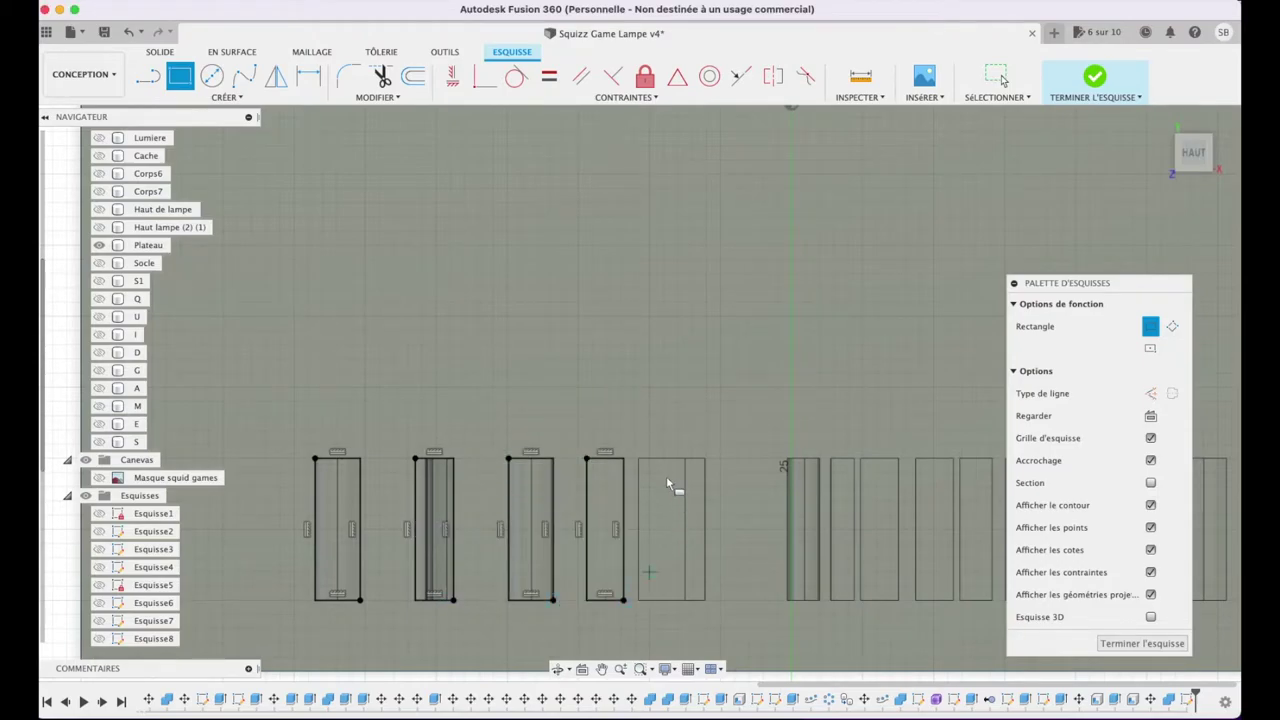
{"action": "left_click", "coordinate": [639, 459]}
{"action": "type", "text": "10"}
{"action": "key", "text": "Tab"}
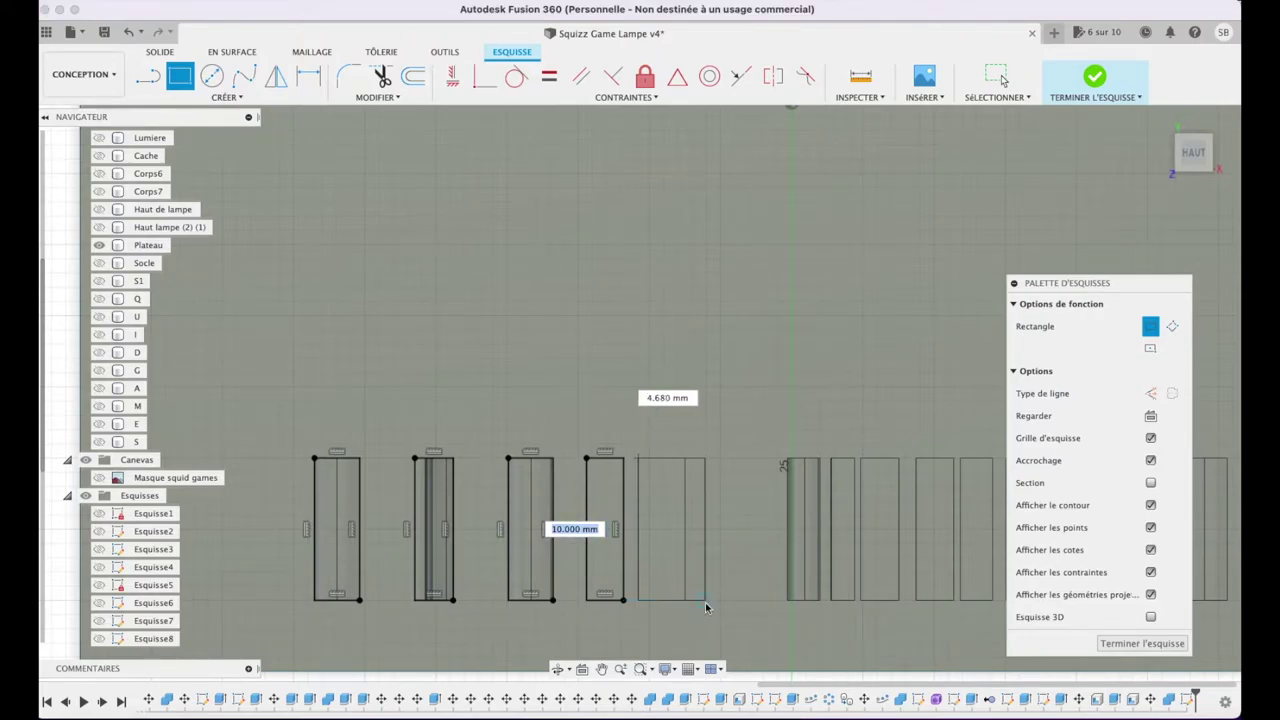
{"action": "left_click", "coordinate": [705, 600]}
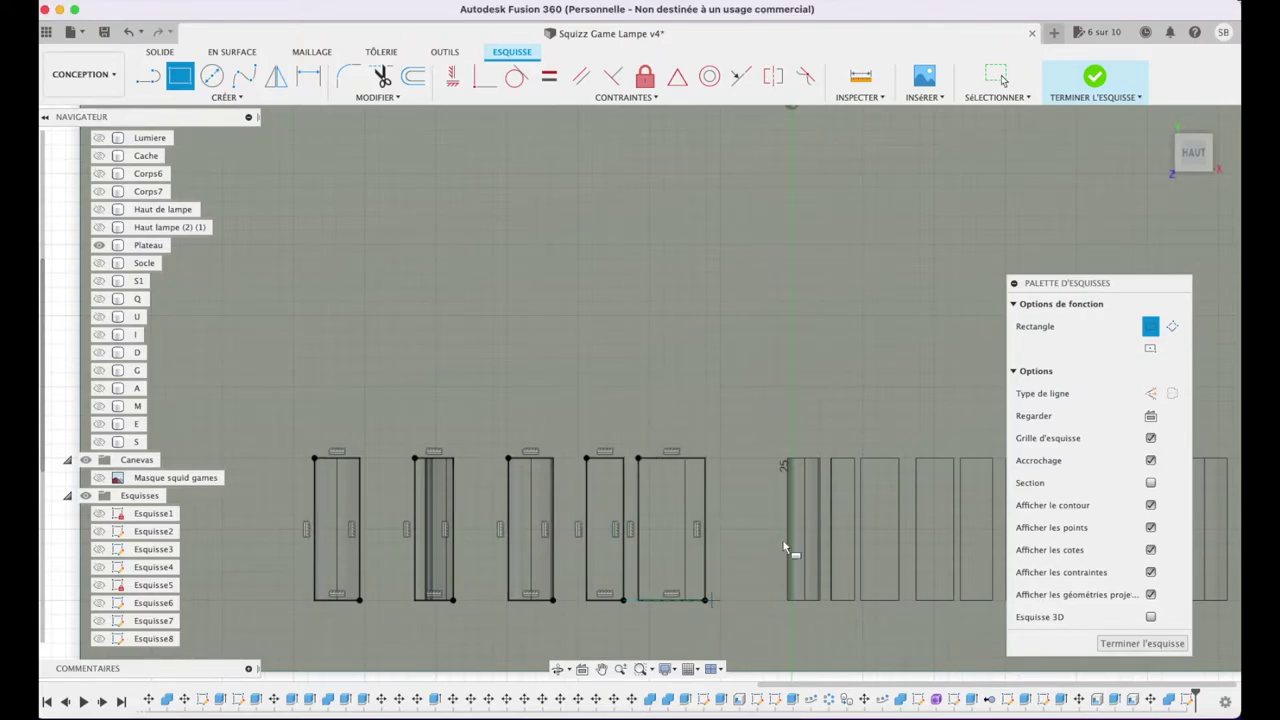
{"action": "left_click", "coordinate": [820, 600]}
{"action": "left_click", "coordinate": [833, 460]}
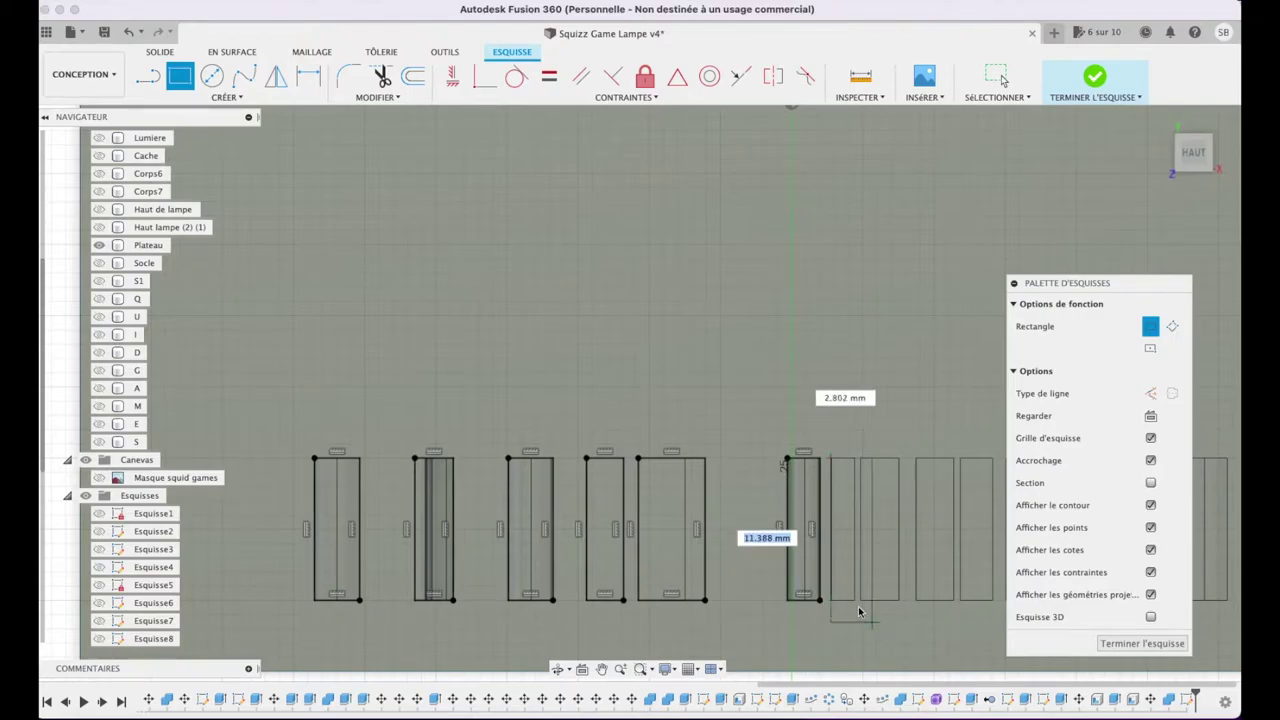
{"action": "left_click", "coordinate": [855, 600]}
{"action": "left_click", "coordinate": [862, 458]}
{"action": "left_click", "coordinate": [899, 600]}
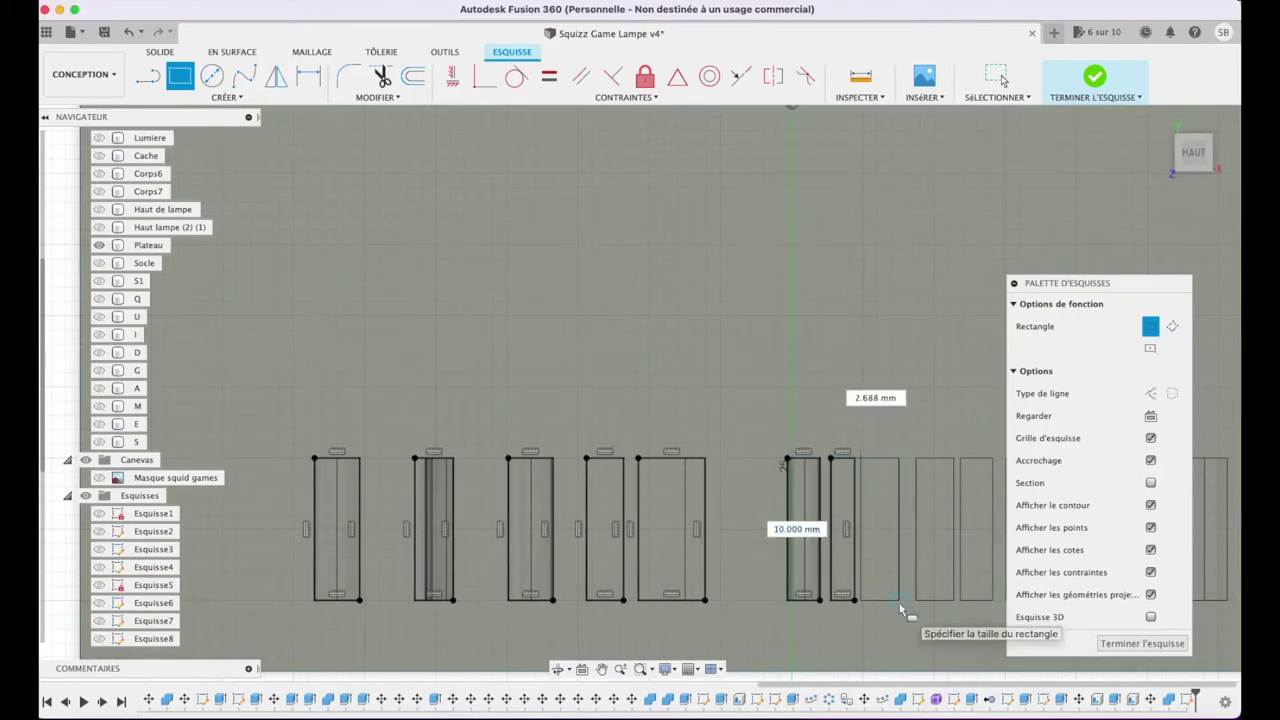
{"action": "left_click", "coordinate": [916, 460]}
{"action": "left_click", "coordinate": [951, 600]}
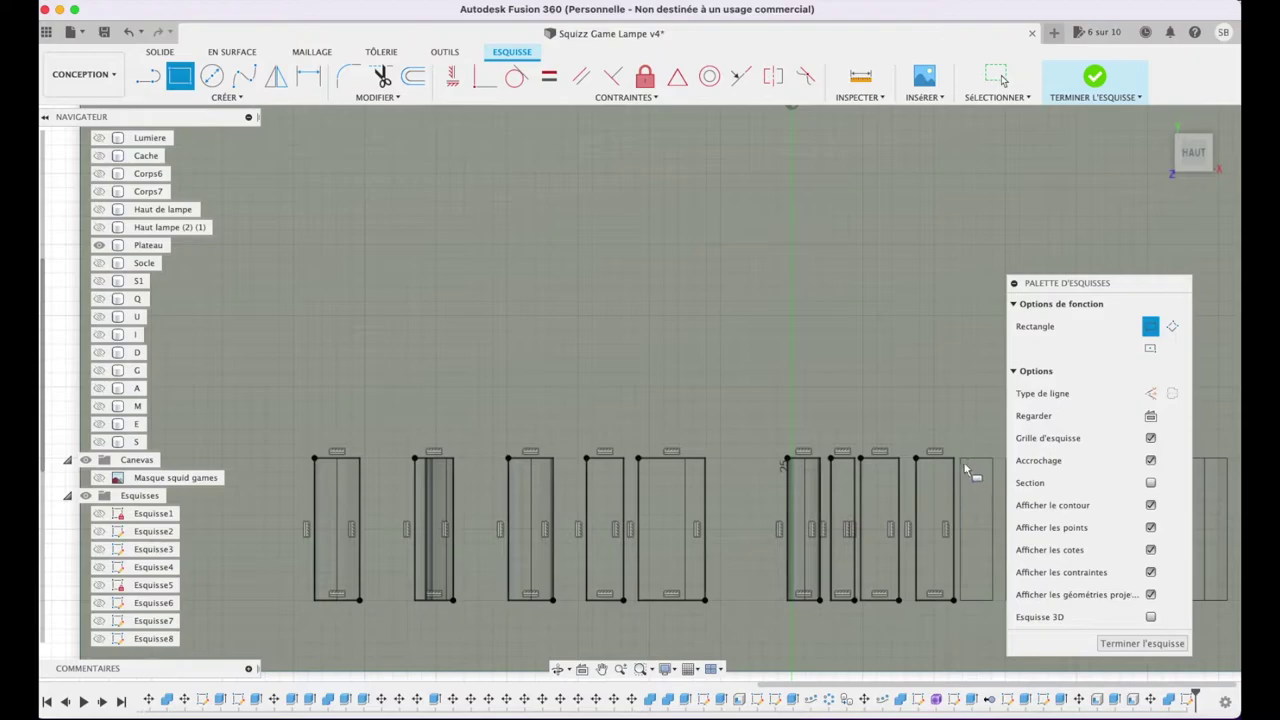
{"action": "left_click", "coordinate": [961, 458]}
{"action": "left_click", "coordinate": [993, 600]}
- Outline the remaining right-hand letter bars with rectangles and finish the sketch
{"action": "left_click_drag", "start_coordinate": [1100, 287], "coordinate": [777, 304]}
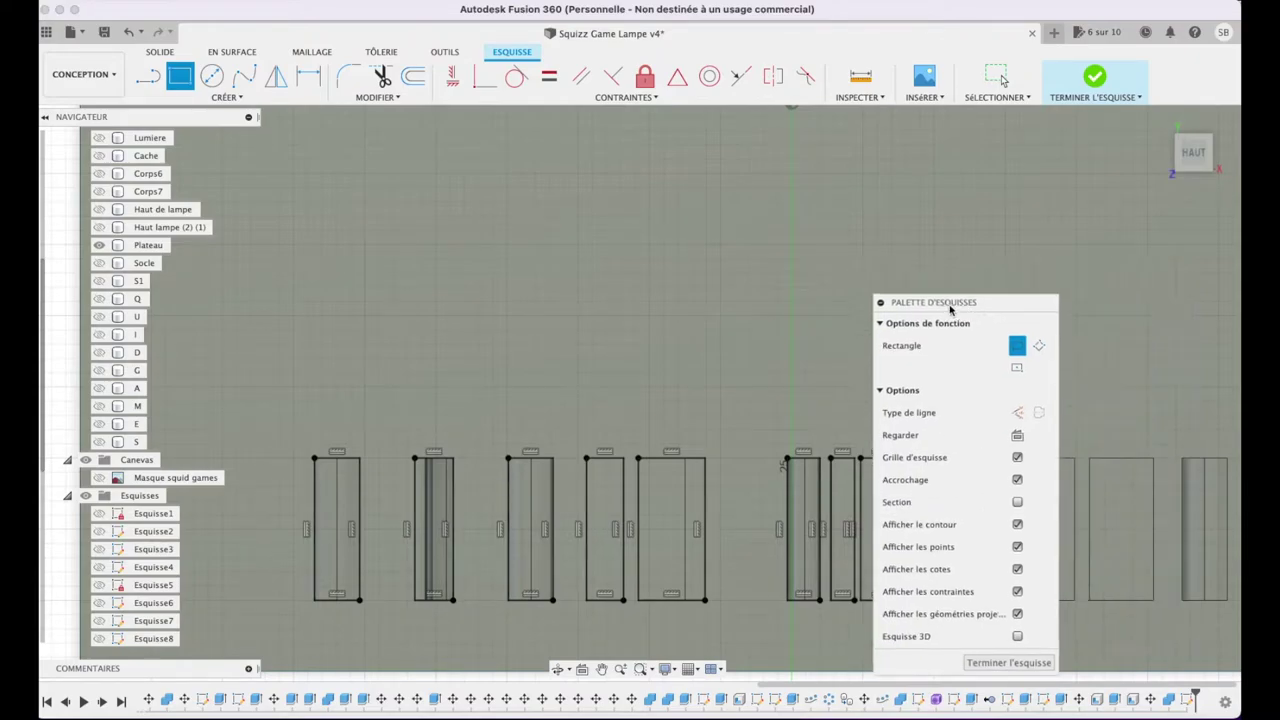
{"action": "left_click", "coordinate": [1006, 458]}
{"action": "left_click", "coordinate": [1032, 601]}
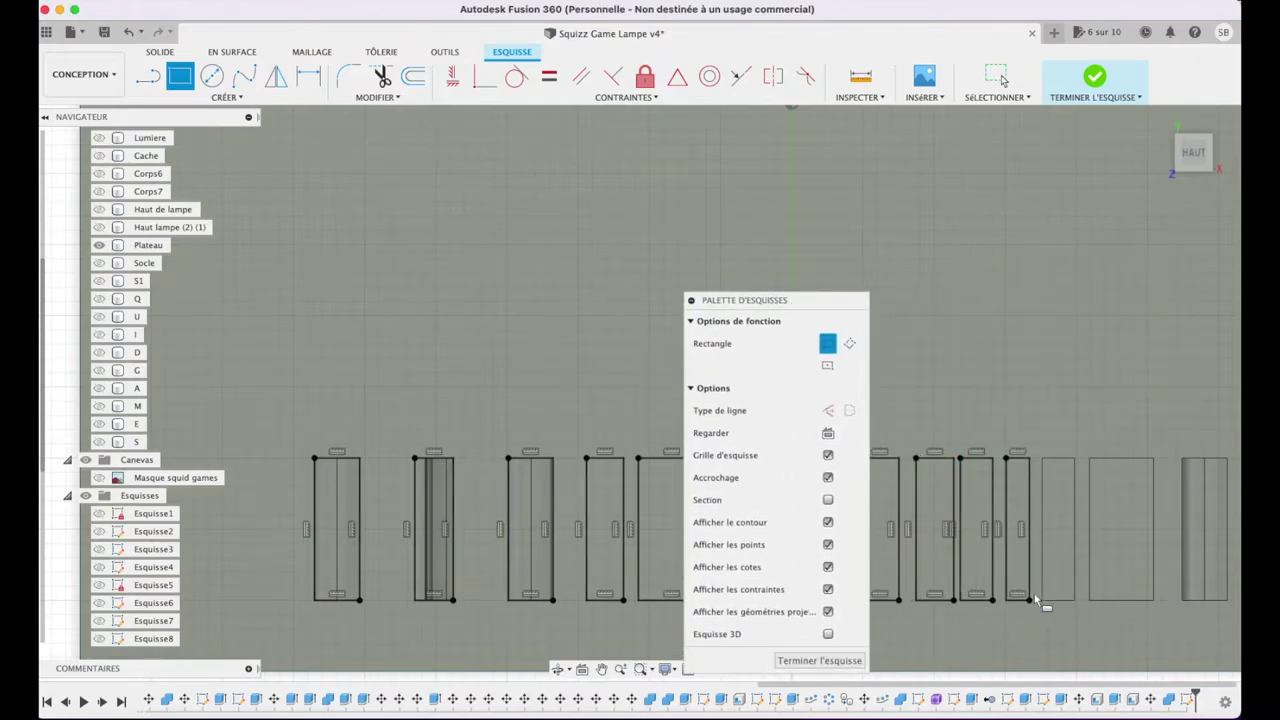
{"action": "left_click", "coordinate": [1043, 459]}
{"action": "left_click", "coordinate": [1074, 600]}
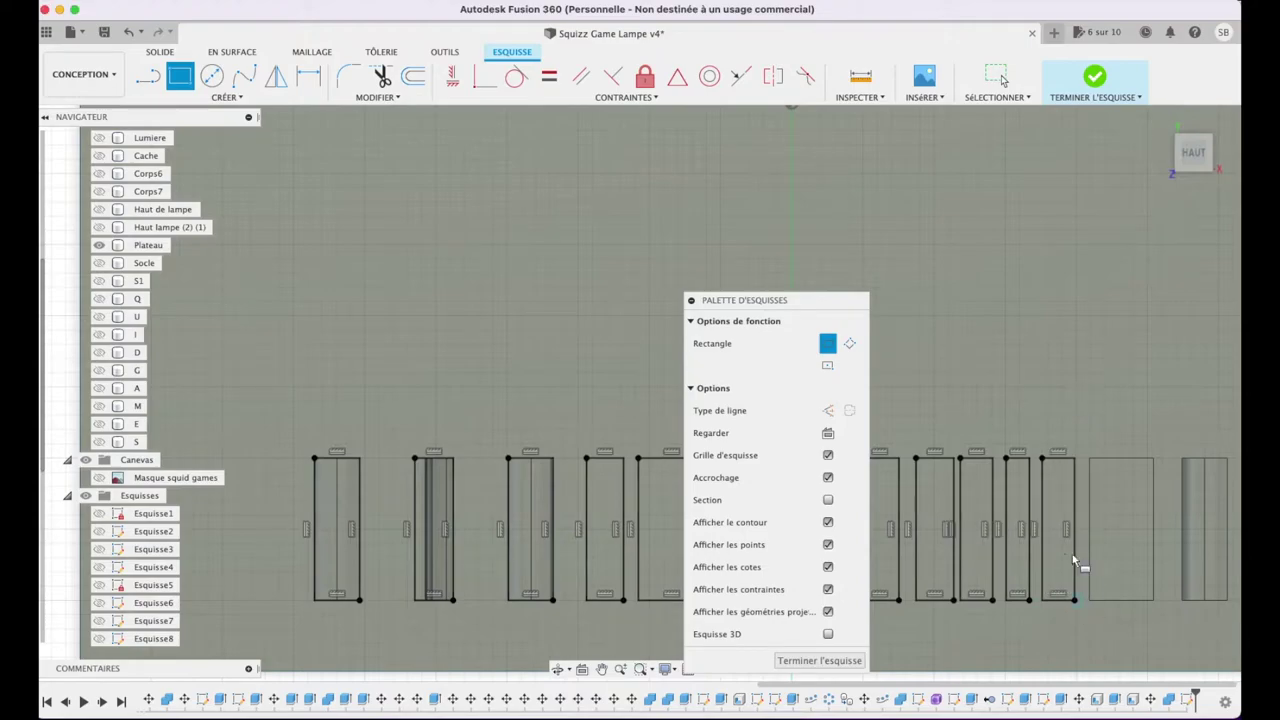
{"action": "left_click", "coordinate": [1090, 459]}
{"action": "left_click", "coordinate": [1153, 600]}
{"action": "left_click", "coordinate": [1184, 459]}
{"action": "left_click", "coordinate": [1228, 600]}
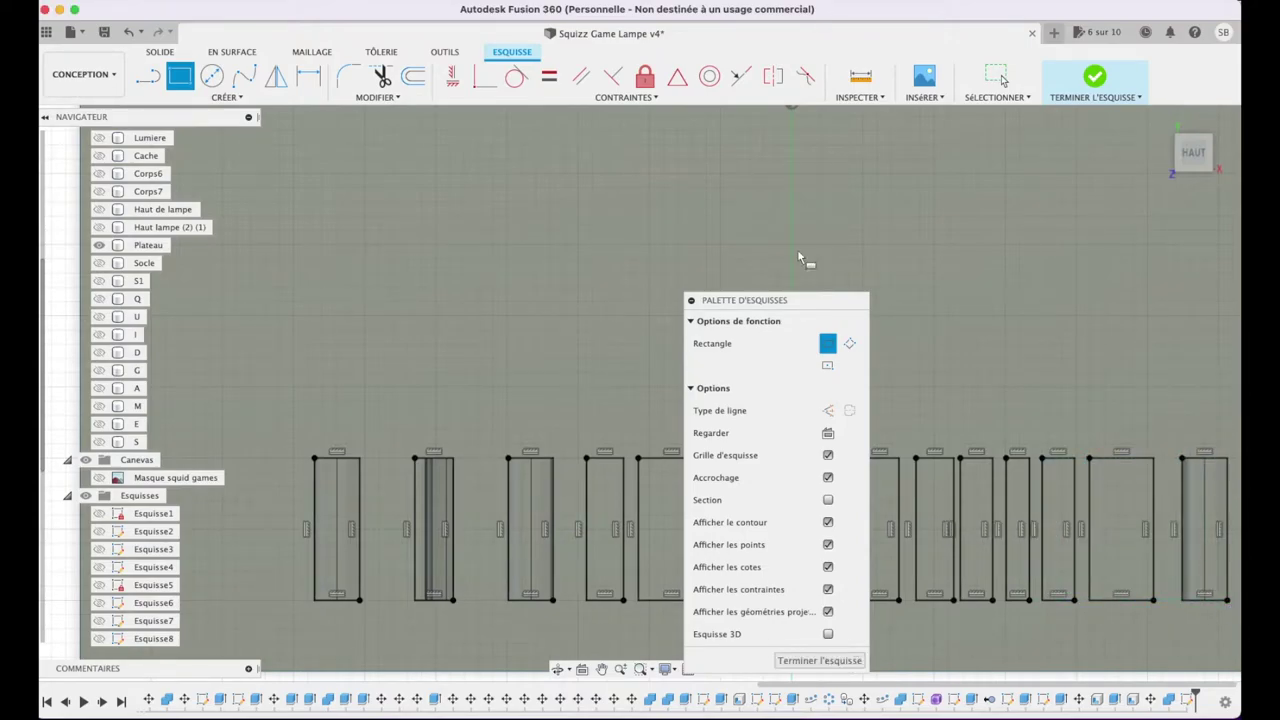
{"action": "left_click_drag", "start_coordinate": [810, 308], "coordinate": [800, 232]}
{"action": "left_click", "coordinate": [601, 669]}
{"action": "left_click_drag", "start_coordinate": [984, 596], "coordinate": [762, 596]}
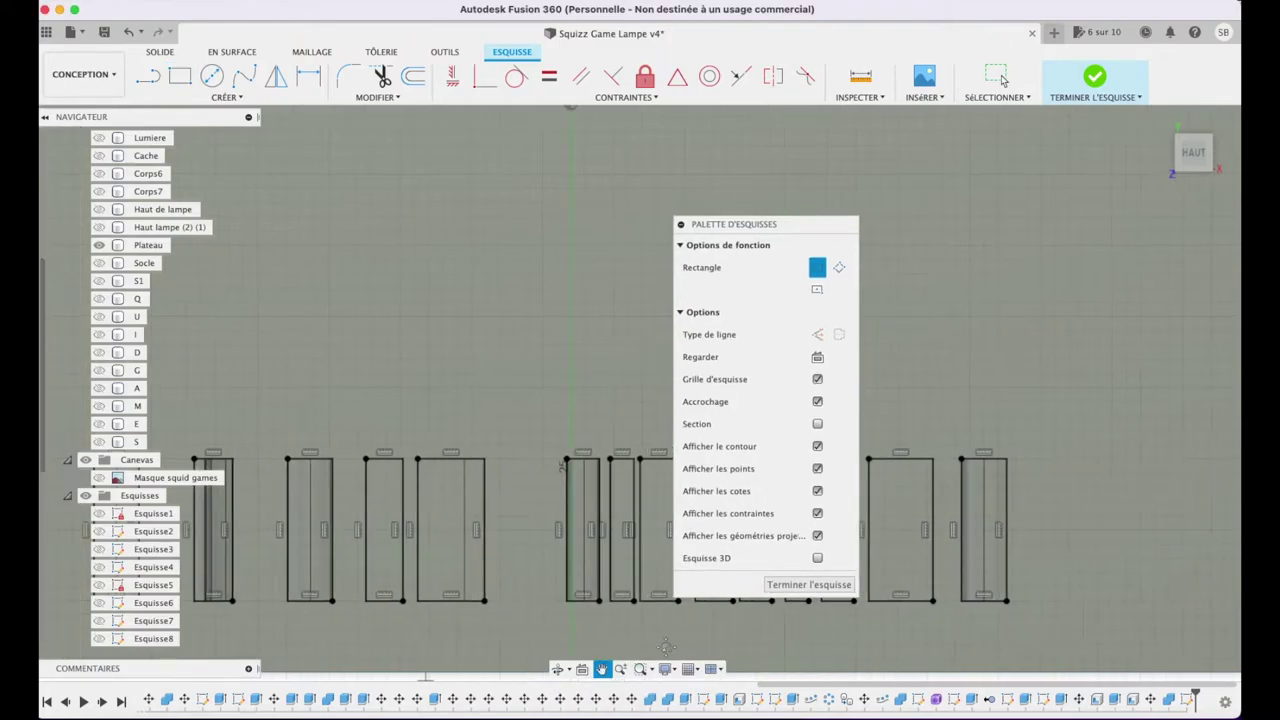
{"action": "left_click", "coordinate": [768, 587]}
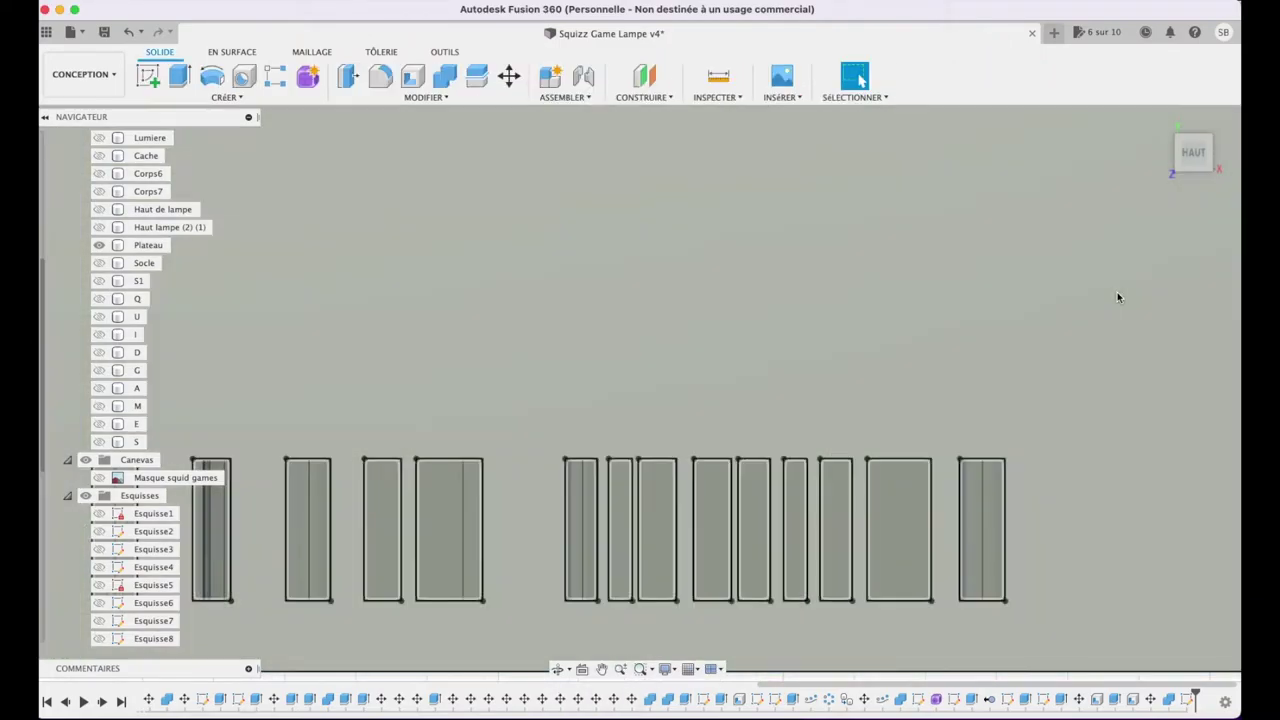
- Start an extrusion and select the rectangle profiles along the letter row
{"action": "key", "text": "e"}
{"action": "left_click", "coordinate": [213, 532]}
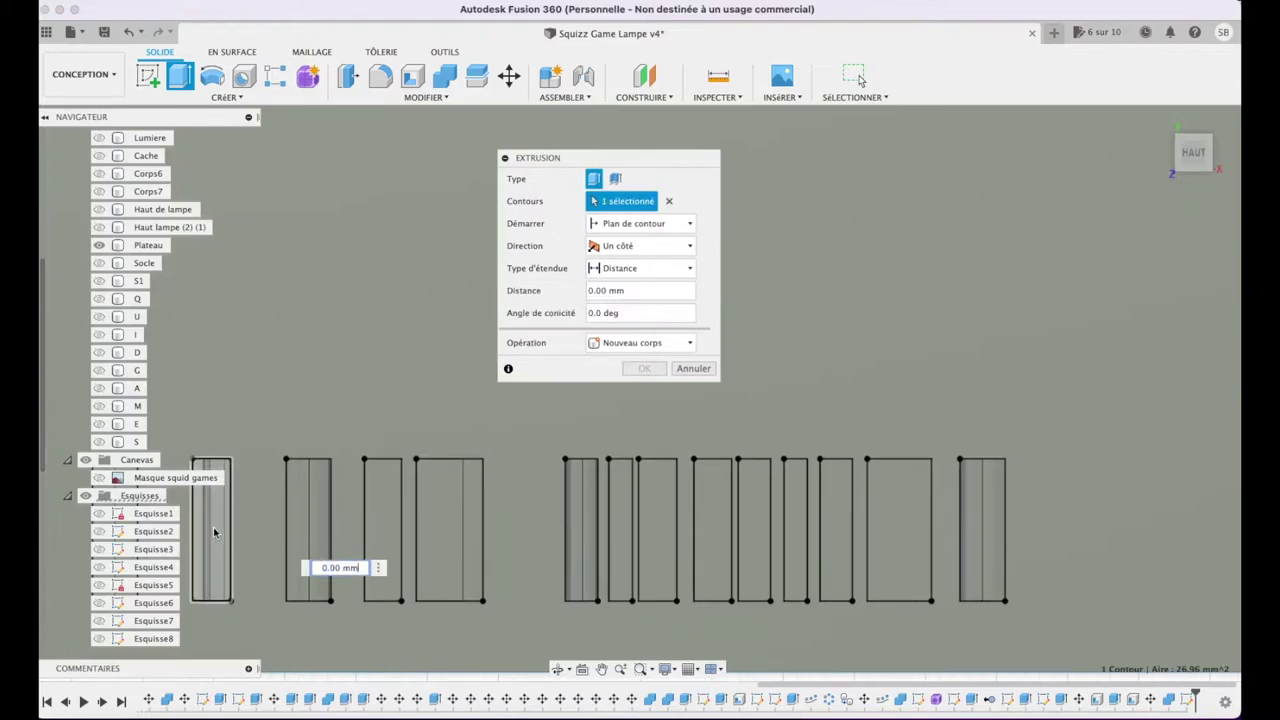
{"action": "left_click", "coordinate": [308, 530]}
{"action": "left_click", "coordinate": [383, 530]}
{"action": "left_click", "coordinate": [448, 530]}
{"action": "left_click", "coordinate": [582, 530]}
{"action": "left_click", "coordinate": [620, 530]}
{"action": "left_click", "coordinate": [657, 530]}
{"action": "left_click", "coordinate": [712, 530]}
{"action": "left_click", "coordinate": [754, 530]}
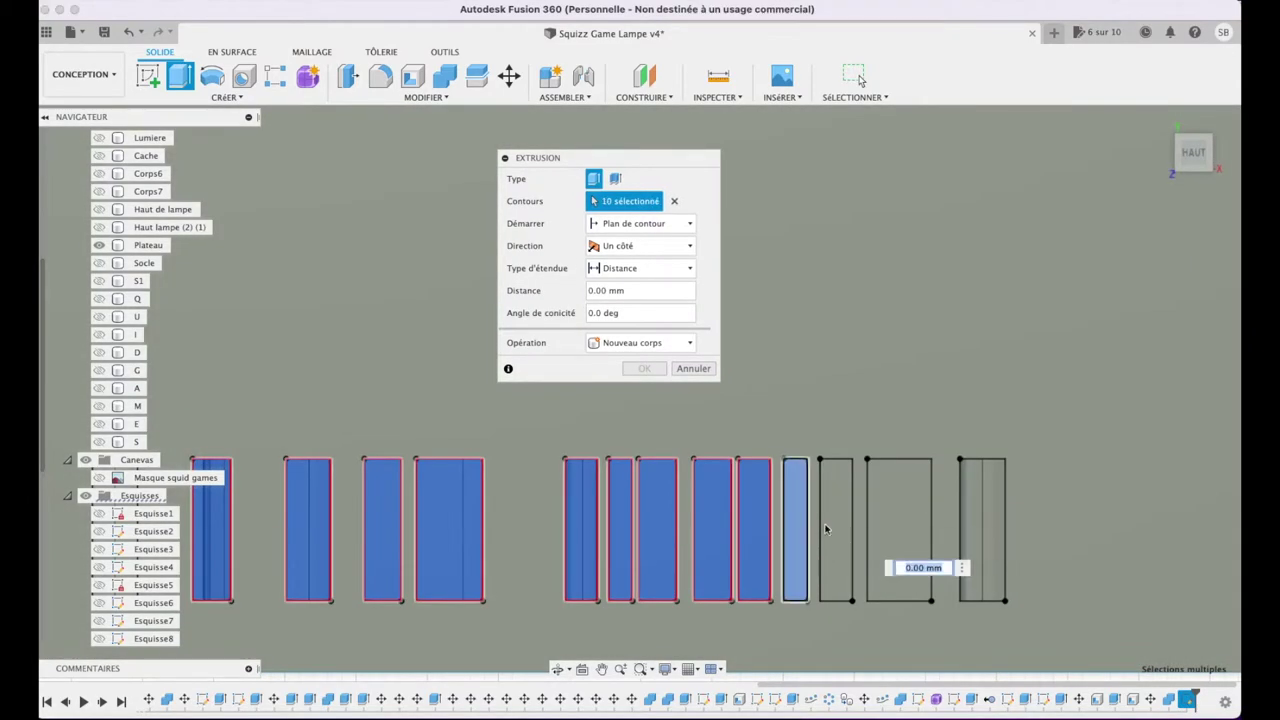
{"action": "left_click", "coordinate": [795, 530]}
{"action": "left_click", "coordinate": [836, 530]}
{"action": "left_click", "coordinate": [898, 530]}
{"action": "left_click", "coordinate": [982, 530]}
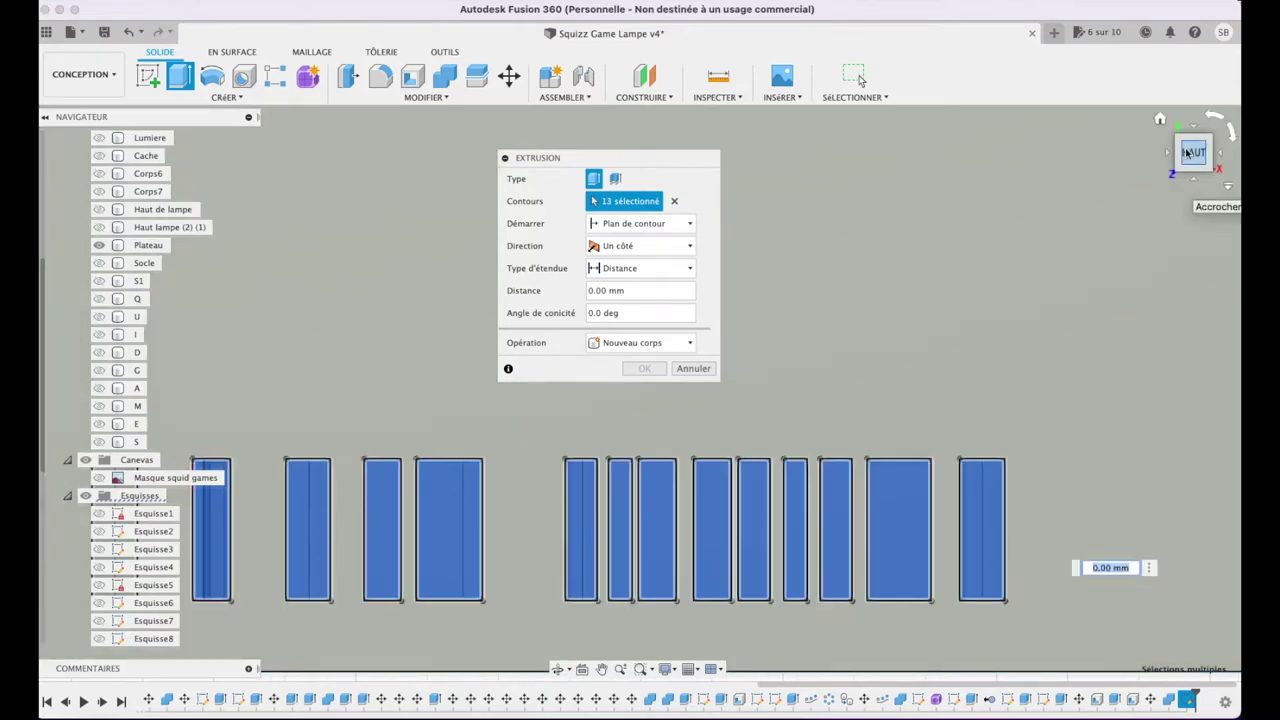
- Add the last profile and cut all 14 profiles 13 mm down into the plate
{"action": "left_click", "coordinate": [1162, 121]}
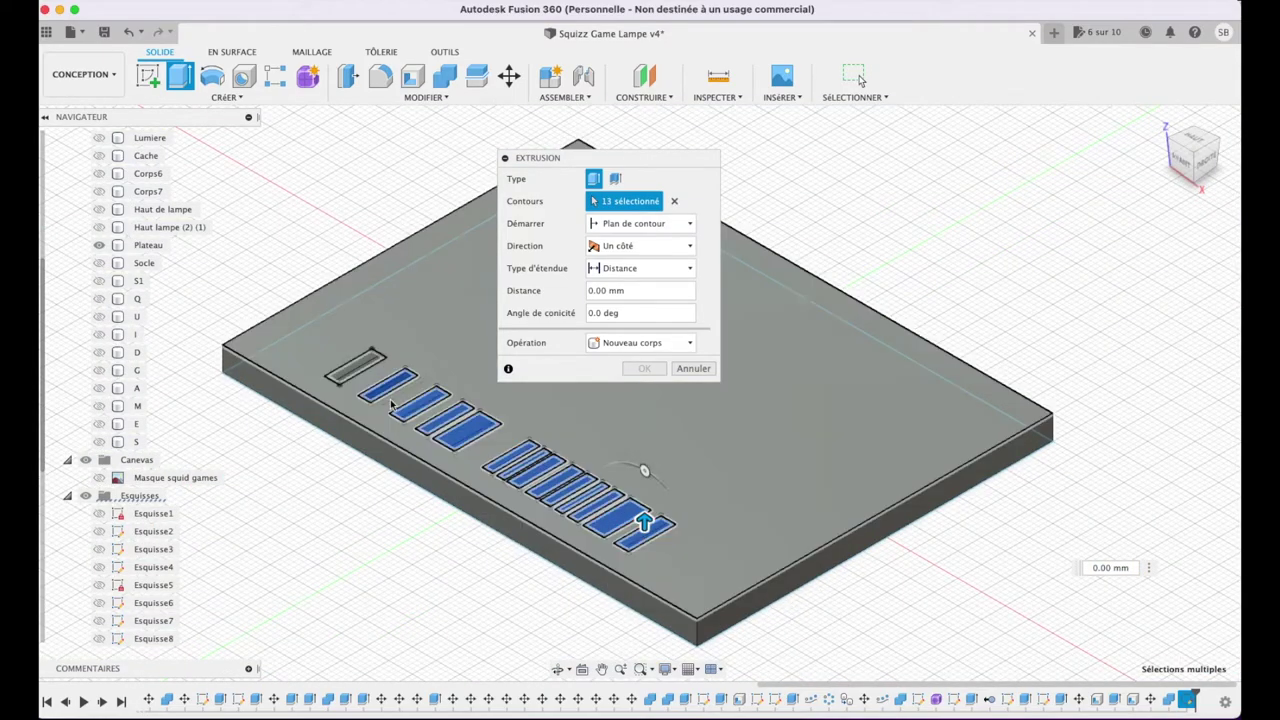
{"action": "left_click", "coordinate": [355, 368]}
{"action": "left_click_drag", "start_coordinate": [355, 355], "coordinate": [356, 452]}
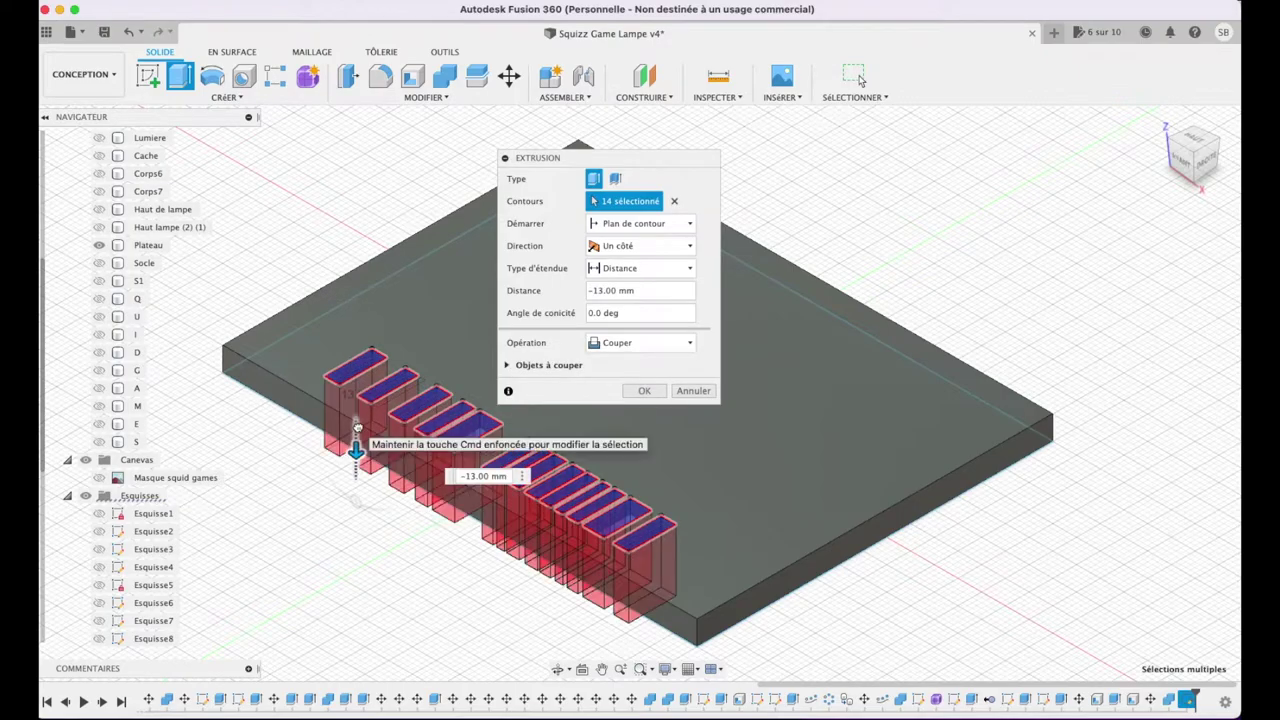
{"action": "left_click", "coordinate": [640, 245]}
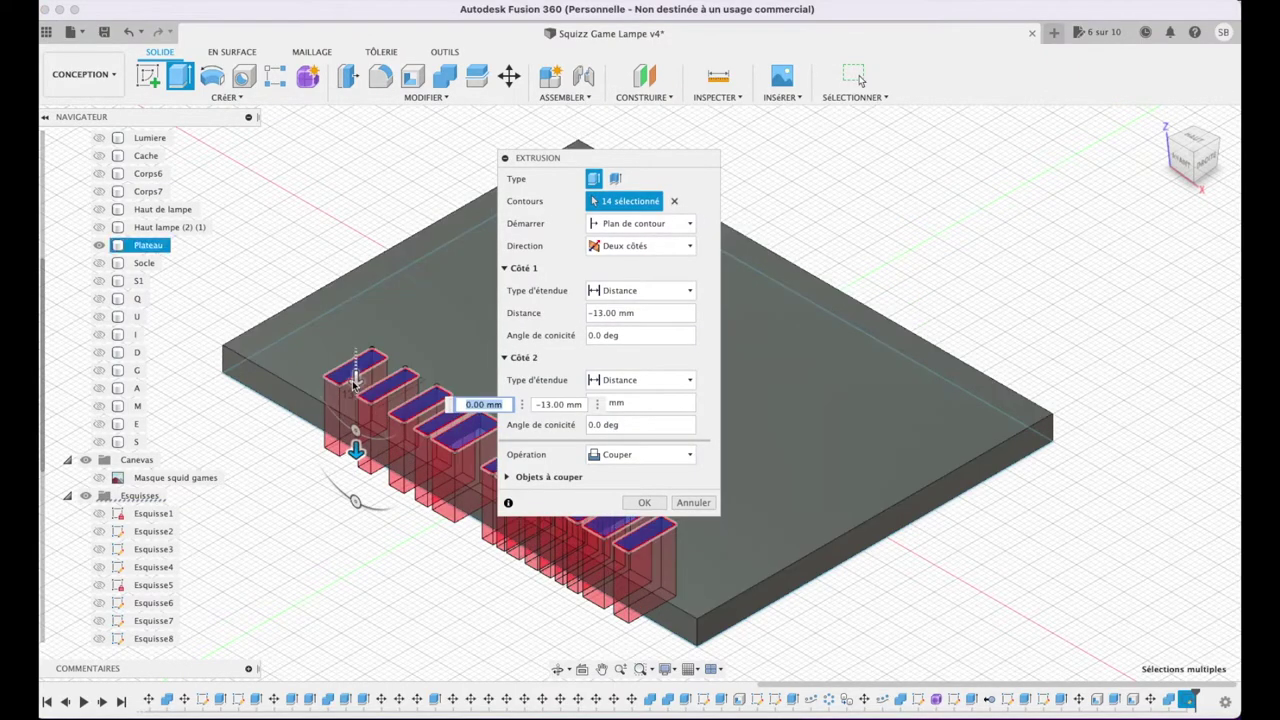
{"action": "left_click", "coordinate": [642, 502]}
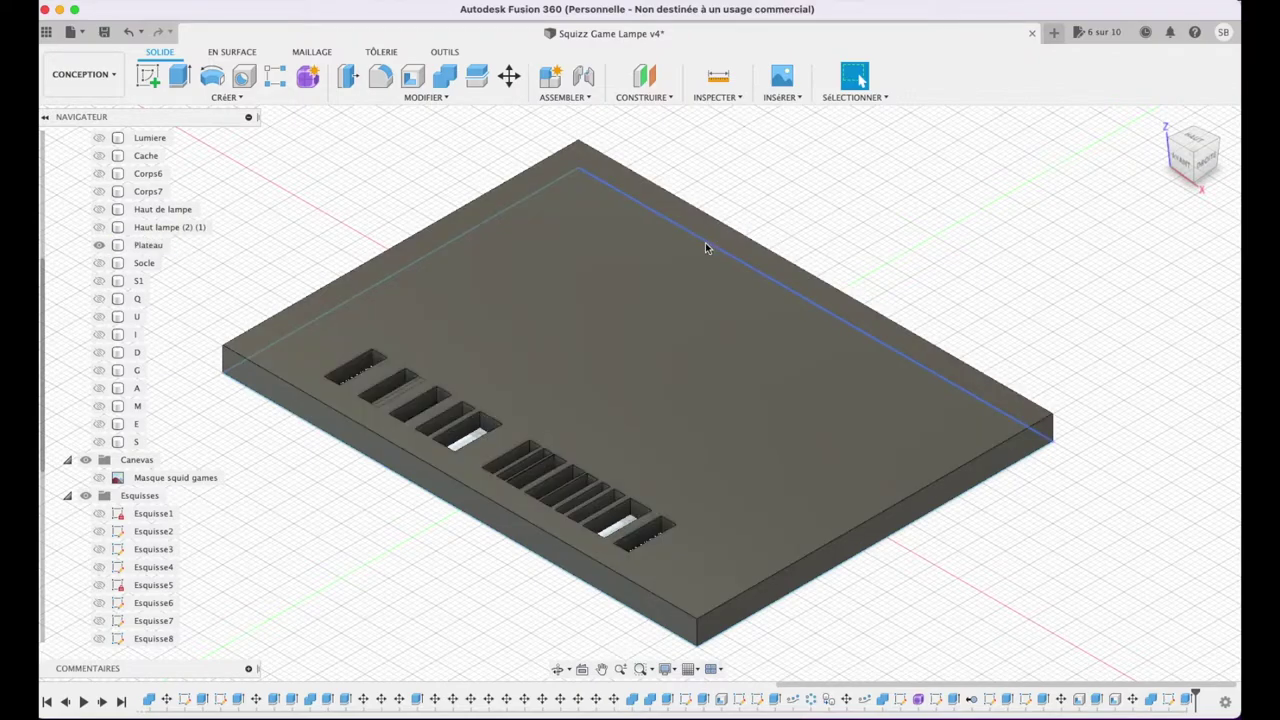
{"action": "mouse_move", "coordinate": [1194, 155]}
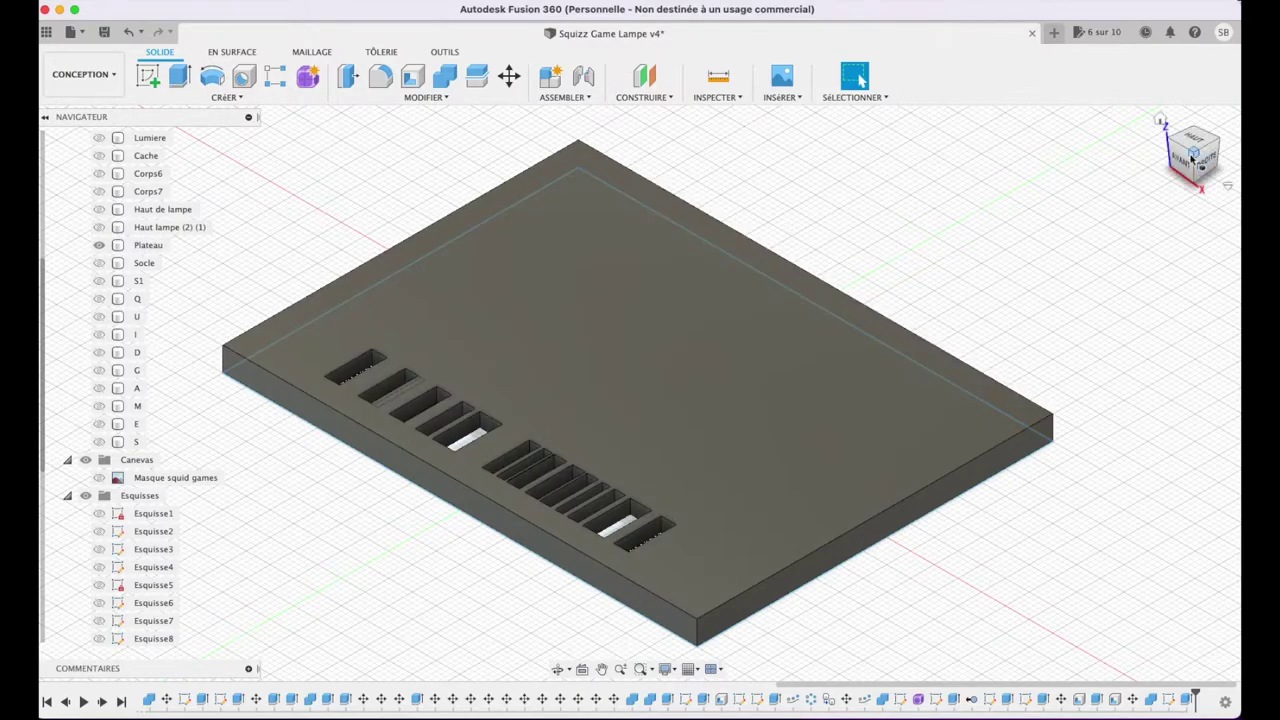
- Show the S1, Q, U, I, D, G, A, M, E and S letter bodies, then check front and bottom views
{"action": "left_click", "coordinate": [99, 281]}
{"action": "left_click", "coordinate": [99, 298]}
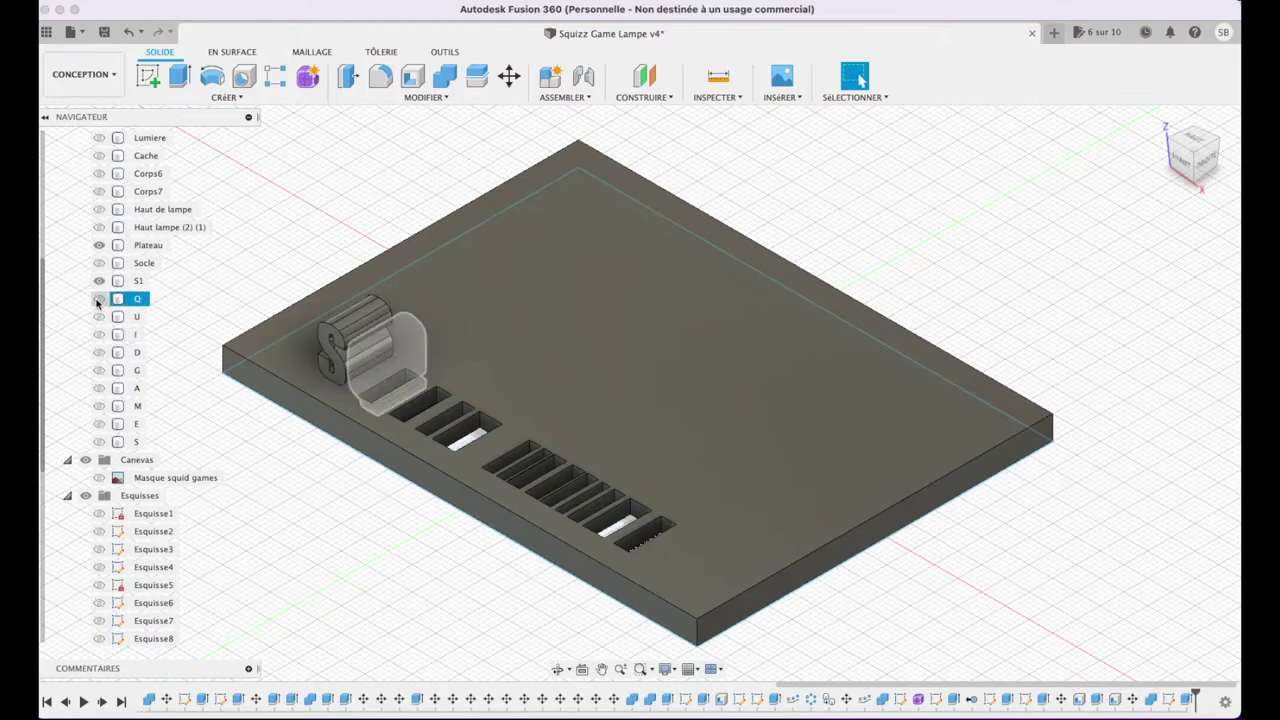
{"action": "left_click", "coordinate": [99, 316]}
{"action": "left_click", "coordinate": [99, 334]}
{"action": "left_click", "coordinate": [99, 352]}
{"action": "left_click", "coordinate": [99, 370]}
{"action": "left_click", "coordinate": [99, 388]}
{"action": "left_click", "coordinate": [99, 406]}
{"action": "left_click", "coordinate": [99, 424]}
{"action": "left_click", "coordinate": [99, 442]}
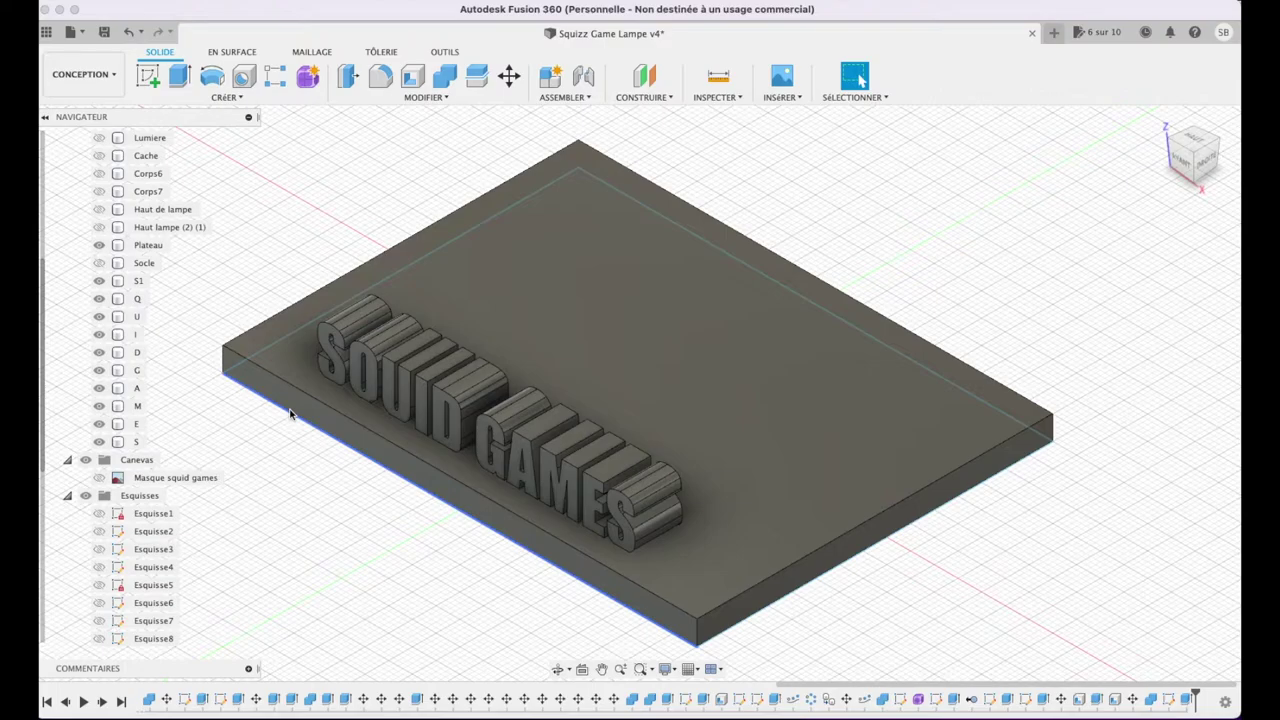
{"action": "left_click", "coordinate": [1180, 168]}
{"action": "left_click", "coordinate": [1197, 186]}
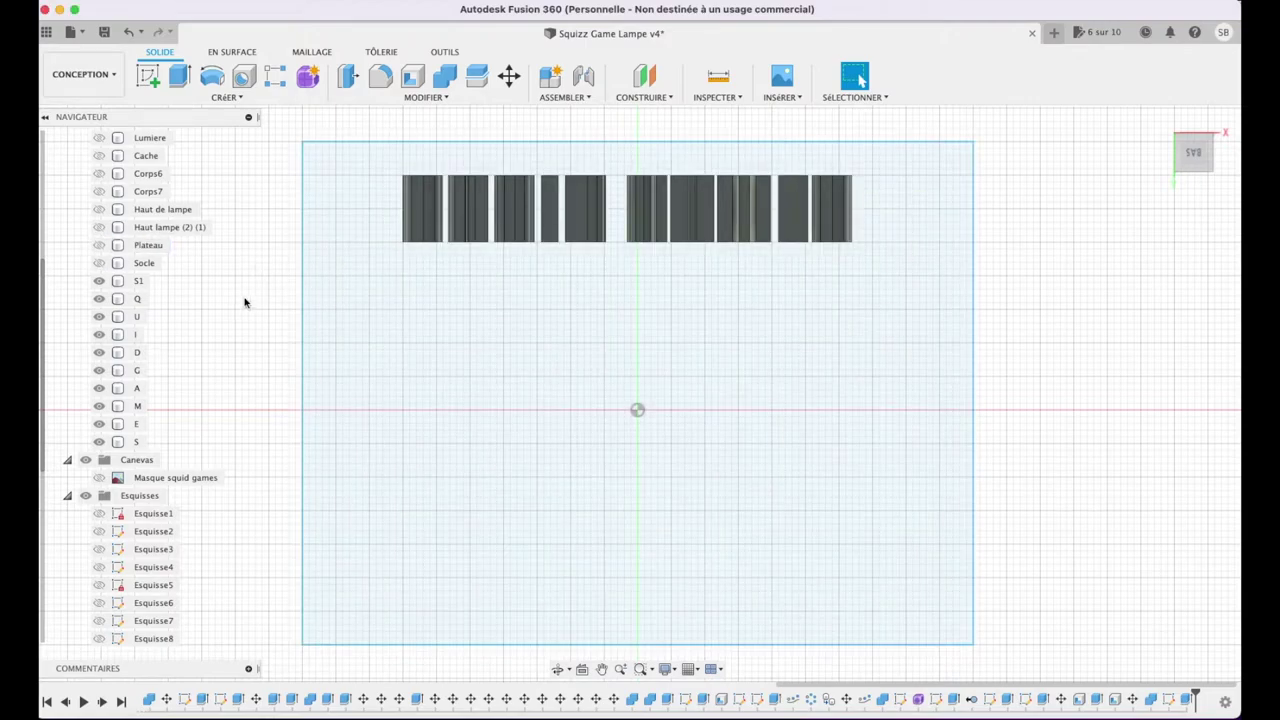
{"action": "scroll", "coordinate": [100, 600], "scroll_direction": "down", "scroll_amount": 3}
{"action": "left_click", "coordinate": [150, 603]}
{"action": "left_click", "coordinate": [337, 503]}
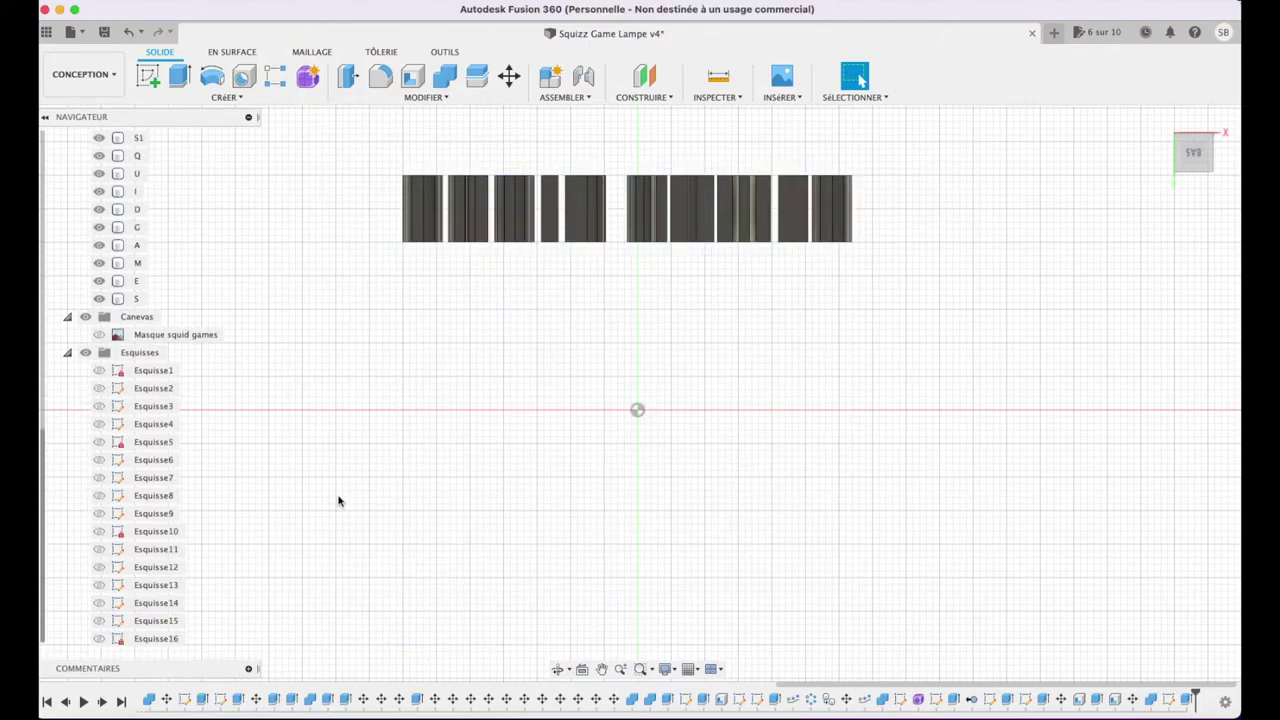
{"action": "scroll", "coordinate": [337, 503], "scroll_direction": "down", "scroll_amount": 2}
{"action": "scroll", "coordinate": [337, 503], "scroll_direction": "up", "scroll_amount": 2}
{"action": "scroll", "coordinate": [400, 525], "scroll_direction": "up", "scroll_amount": 2}
{"action": "left_click", "coordinate": [601, 669]}
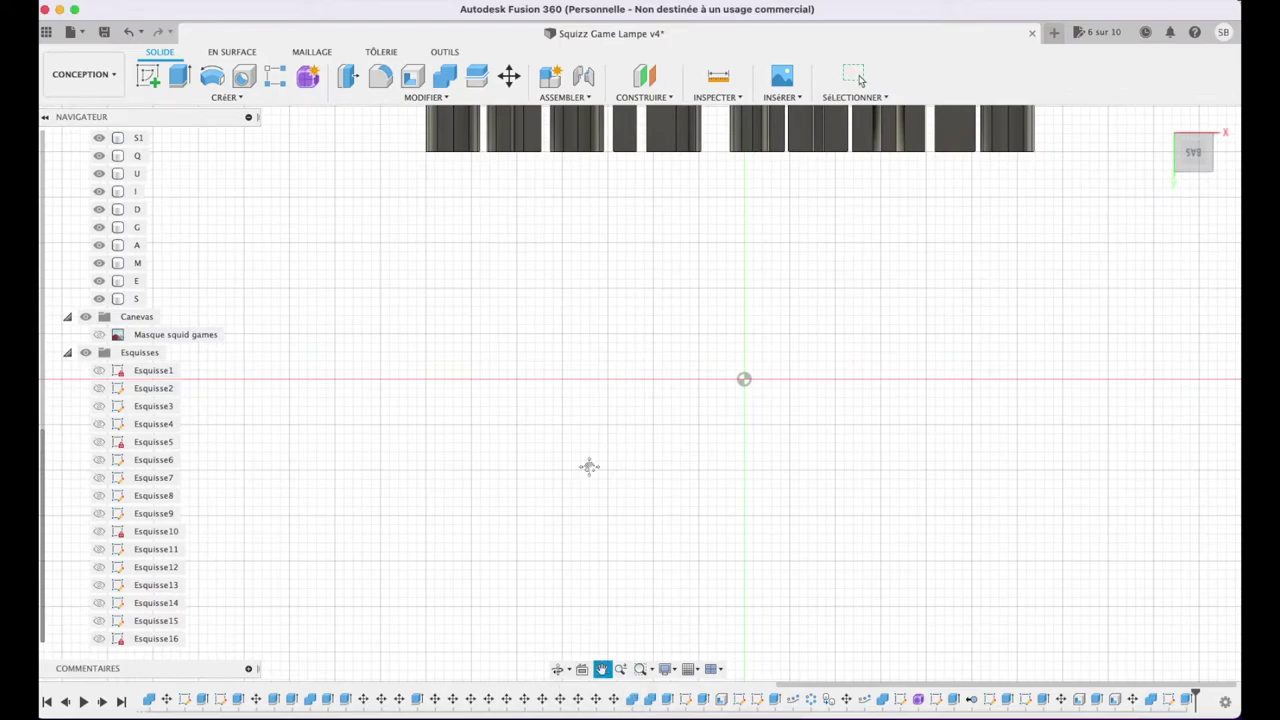
{"action": "left_click_drag", "start_coordinate": [606, 543], "coordinate": [483, 594]}
{"action": "scroll", "coordinate": [435, 511], "scroll_direction": "up", "scroll_amount": 2}
{"action": "scroll", "coordinate": [435, 511], "scroll_direction": "up", "scroll_amount": 2}
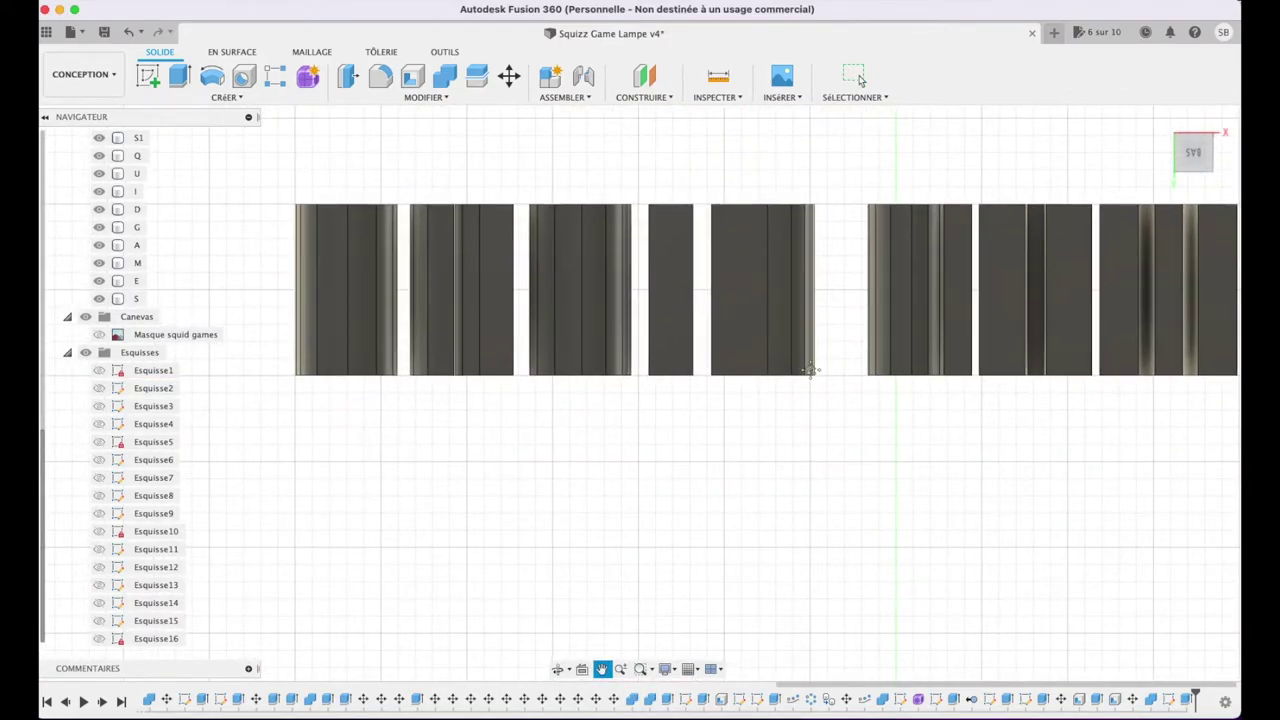
{"action": "scroll", "coordinate": [849, 371], "scroll_direction": "down", "scroll_amount": 1}
{"action": "scroll", "coordinate": [849, 371], "scroll_direction": "down", "scroll_amount": 1}
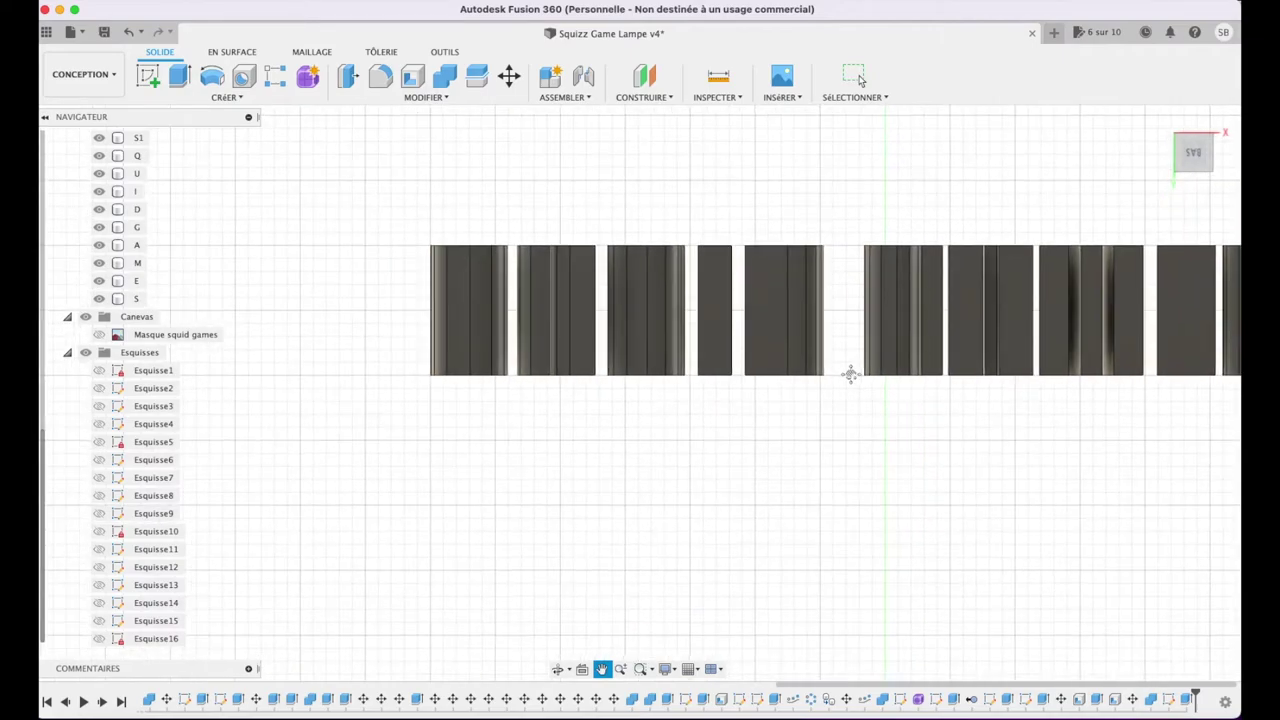
{"action": "scroll", "coordinate": [849, 371], "scroll_direction": "down", "scroll_amount": 1}
{"action": "scroll", "coordinate": [850, 374], "scroll_direction": "up", "scroll_amount": 1}
{"action": "scroll", "coordinate": [850, 374], "scroll_direction": "up", "scroll_amount": 1}
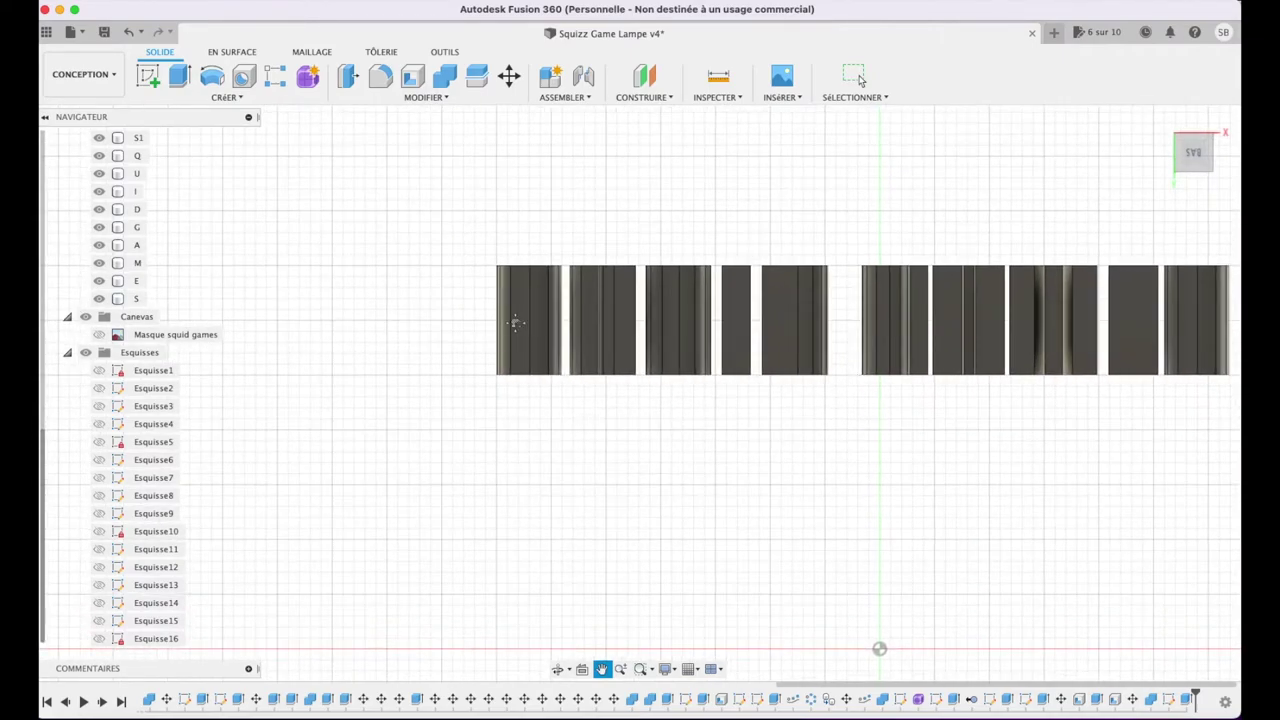
{"action": "scroll", "coordinate": [515, 322], "scroll_direction": "up", "scroll_amount": 3}
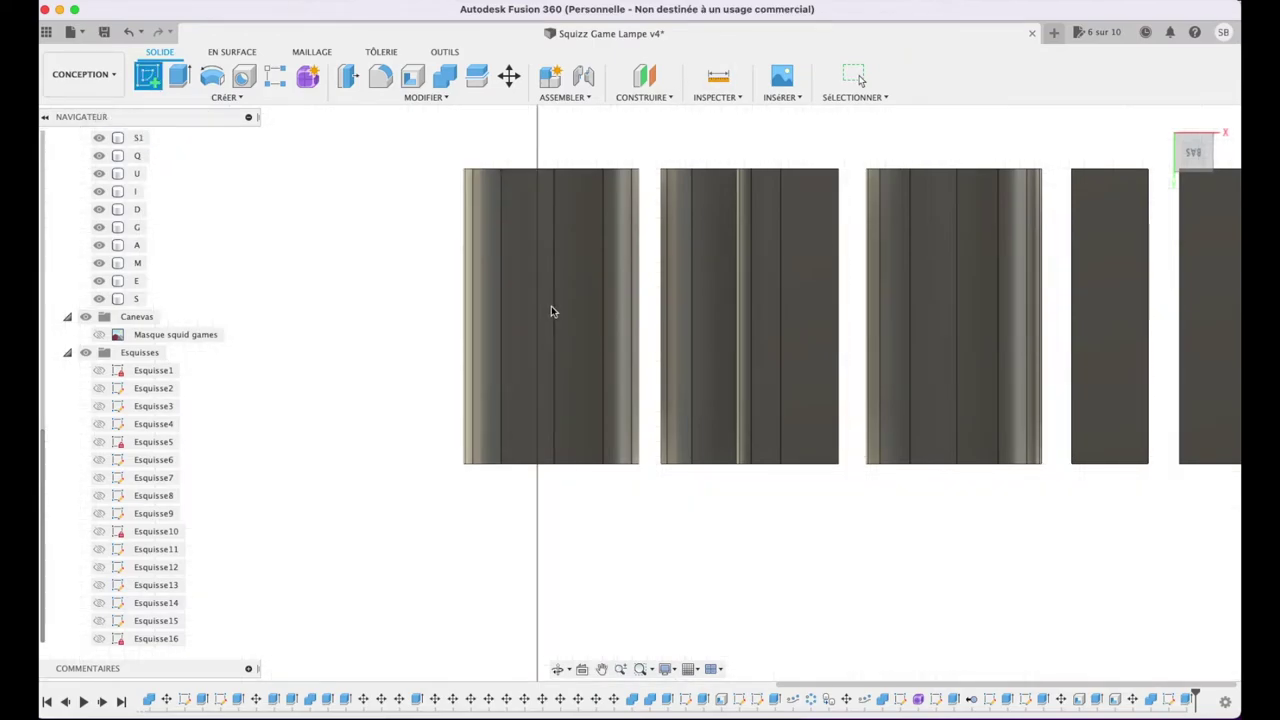
{"action": "left_click", "coordinate": [554, 312]}
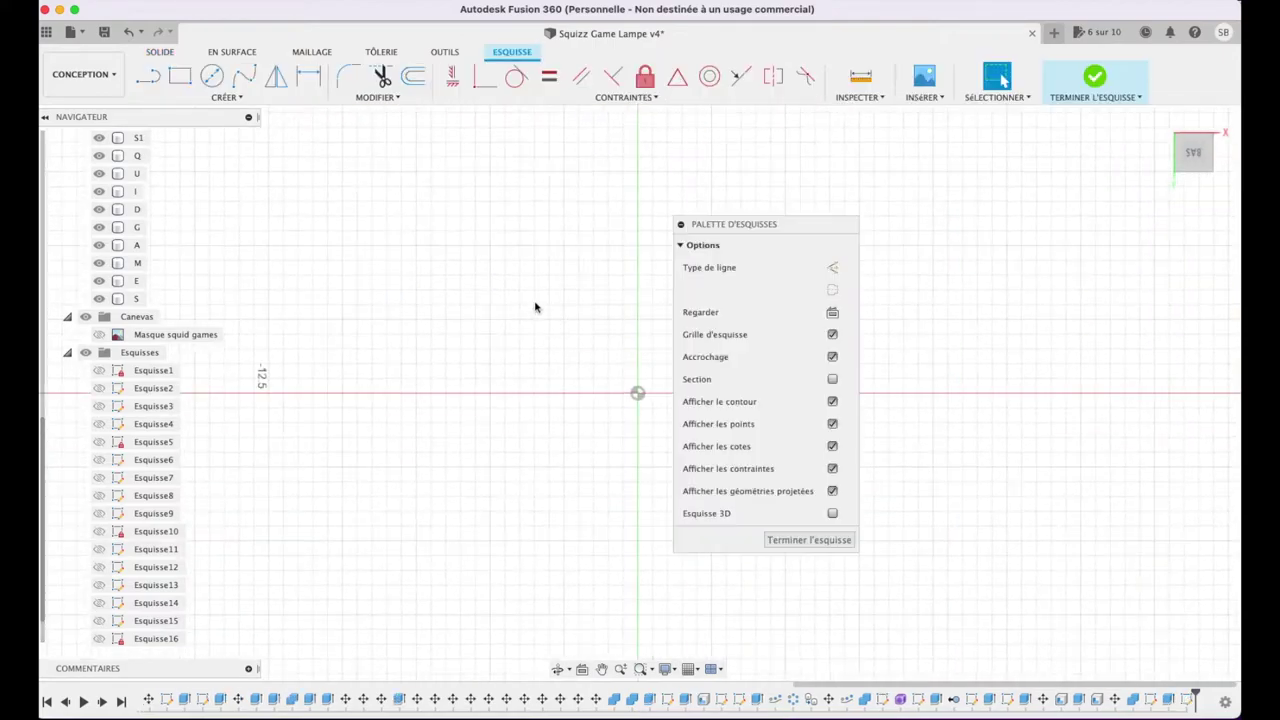
- Draw a 6 mm diameter circle centred on the first letter face, then finish the sketch
{"action": "left_click", "coordinate": [601, 669]}
{"action": "left_click_drag", "start_coordinate": [594, 560], "coordinate": [763, 563]}
{"action": "mouse_move", "coordinate": [747, 433]}
{"action": "left_mouse_down"}
{"action": "mouse_move", "coordinate": [634, 531]}
{"action": "mouse_move", "coordinate": [451, 586]}
{"action": "left_mouse_up"}
{"action": "key", "text": "Escape"}
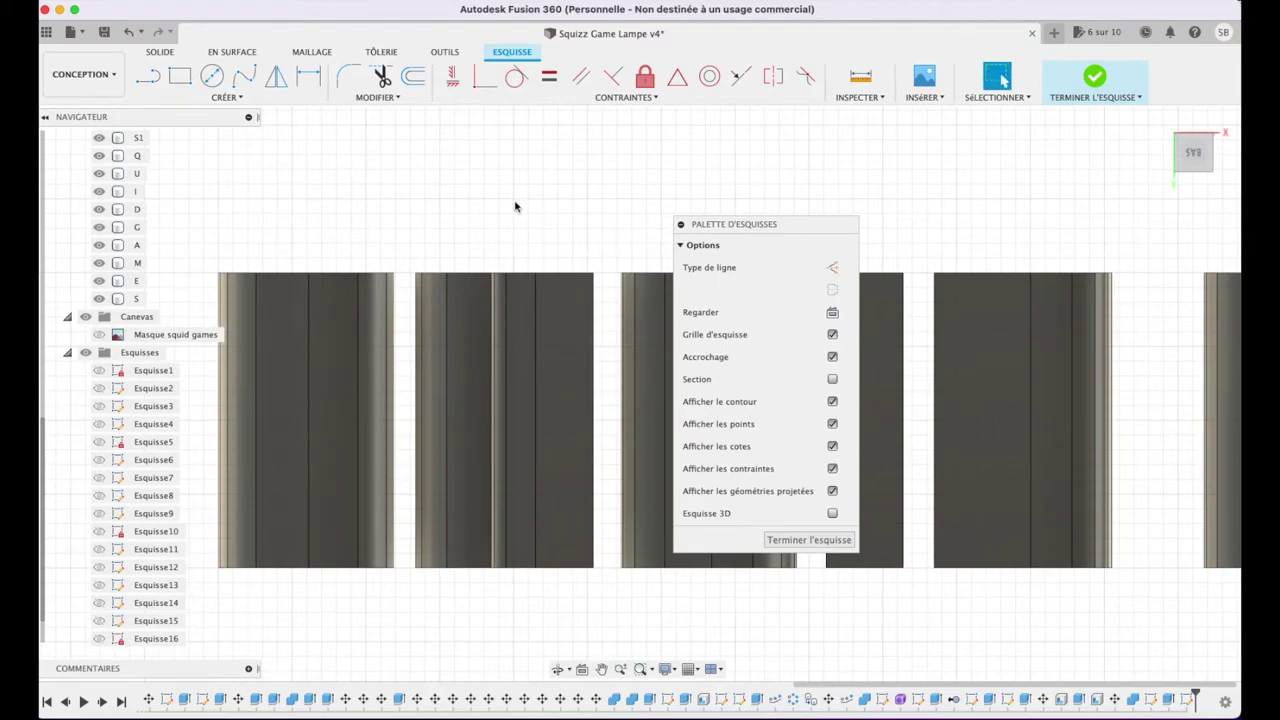
{"action": "left_click", "coordinate": [211, 76]}
{"action": "left_click", "coordinate": [306, 421]}
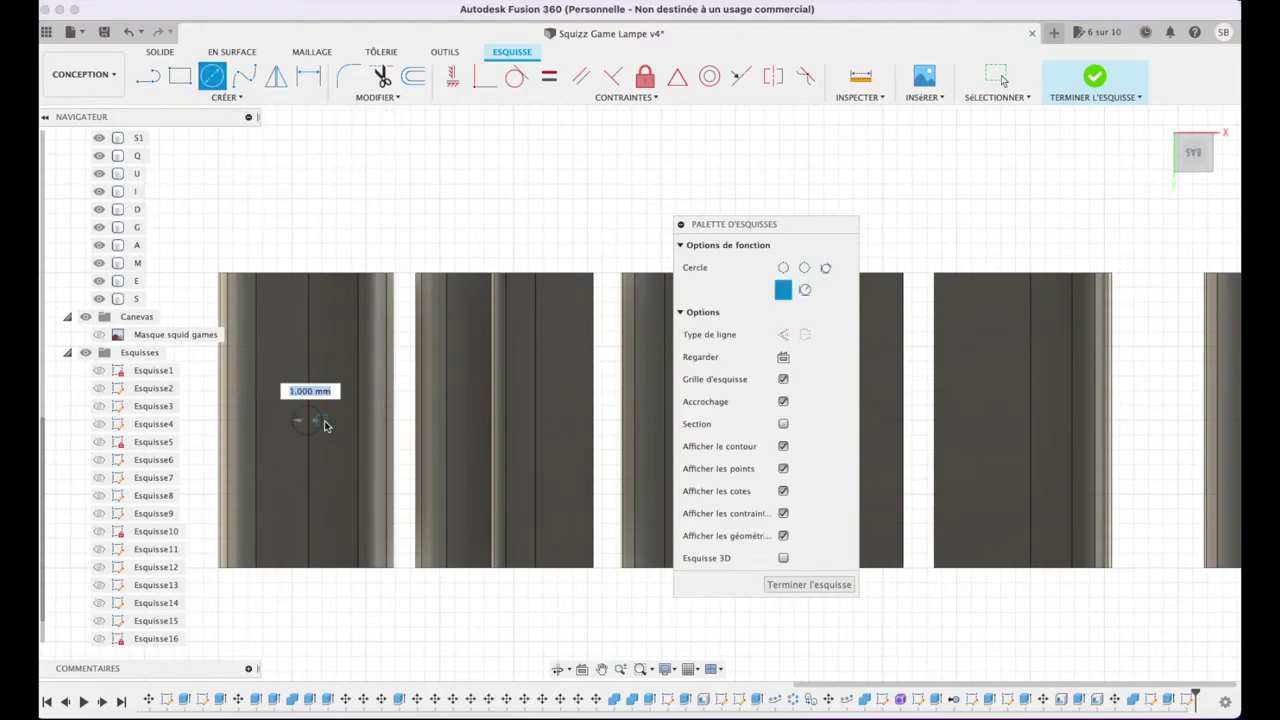
{"action": "type", "text": "0,8"}
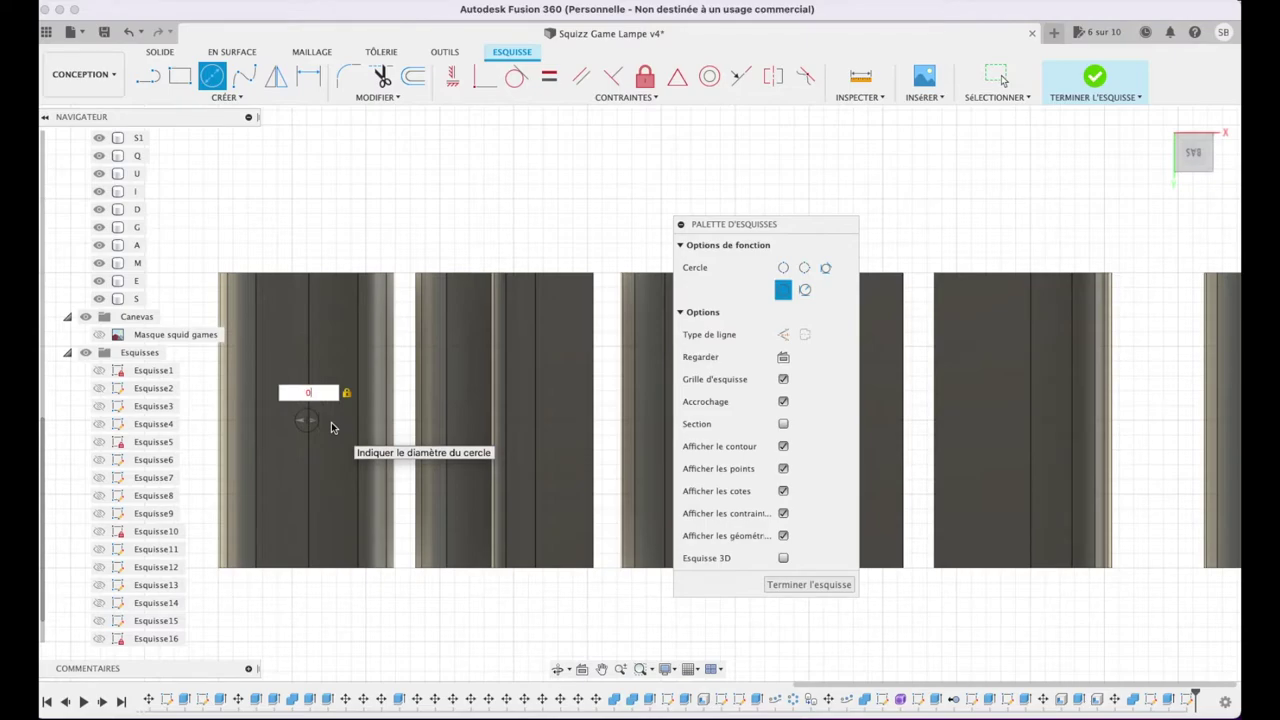
{"action": "type", "text": "8"}
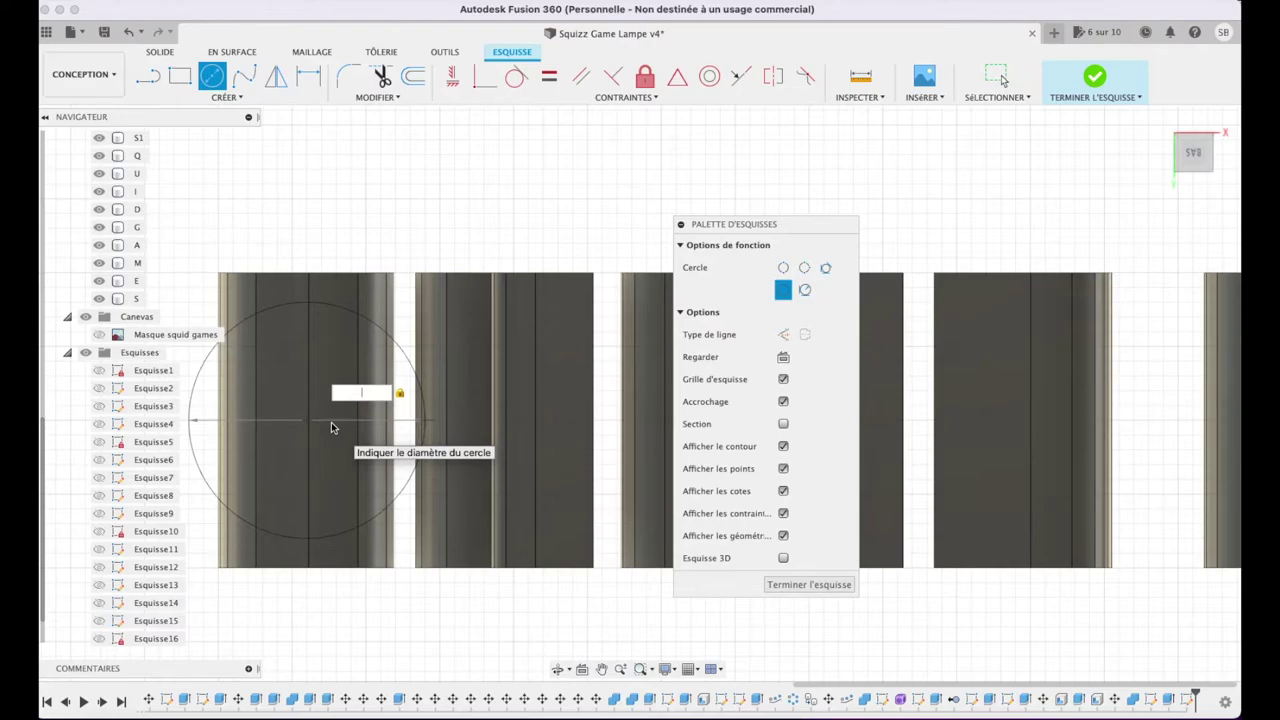
{"action": "type", "text": "6"}
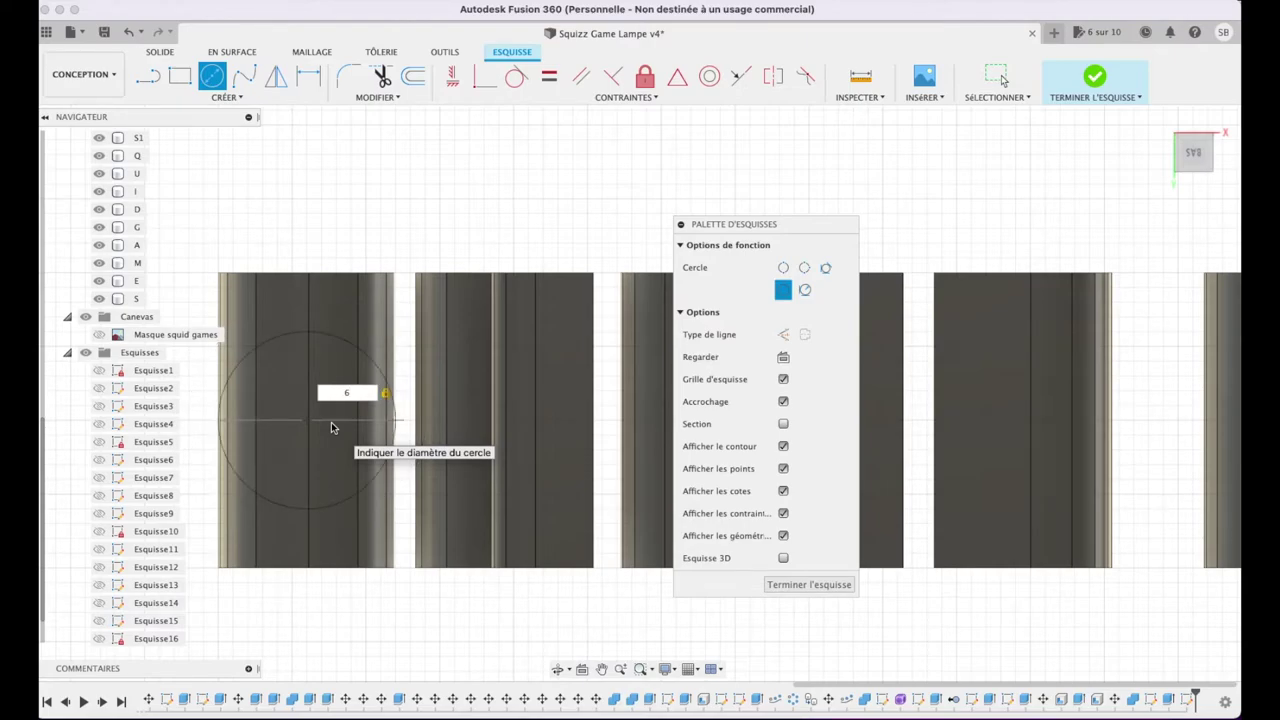
{"action": "left_click", "coordinate": [809, 585]}
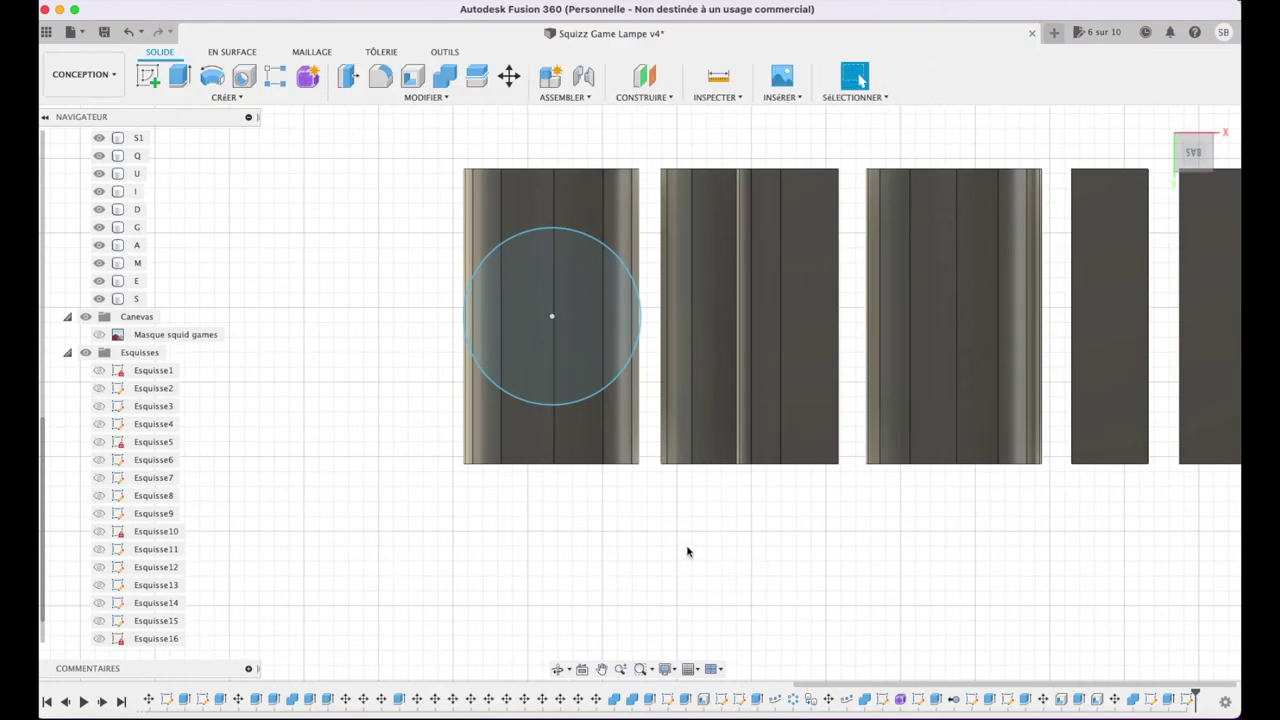
- Extrude the 6 mm circle 4 mm into the new cylinder body Corps376, then view it from the front
{"action": "left_click", "coordinate": [577, 364]}
{"action": "key", "text": "e"}
{"action": "left_click_drag", "start_coordinate": [655, 158], "coordinate": [383, 383]}
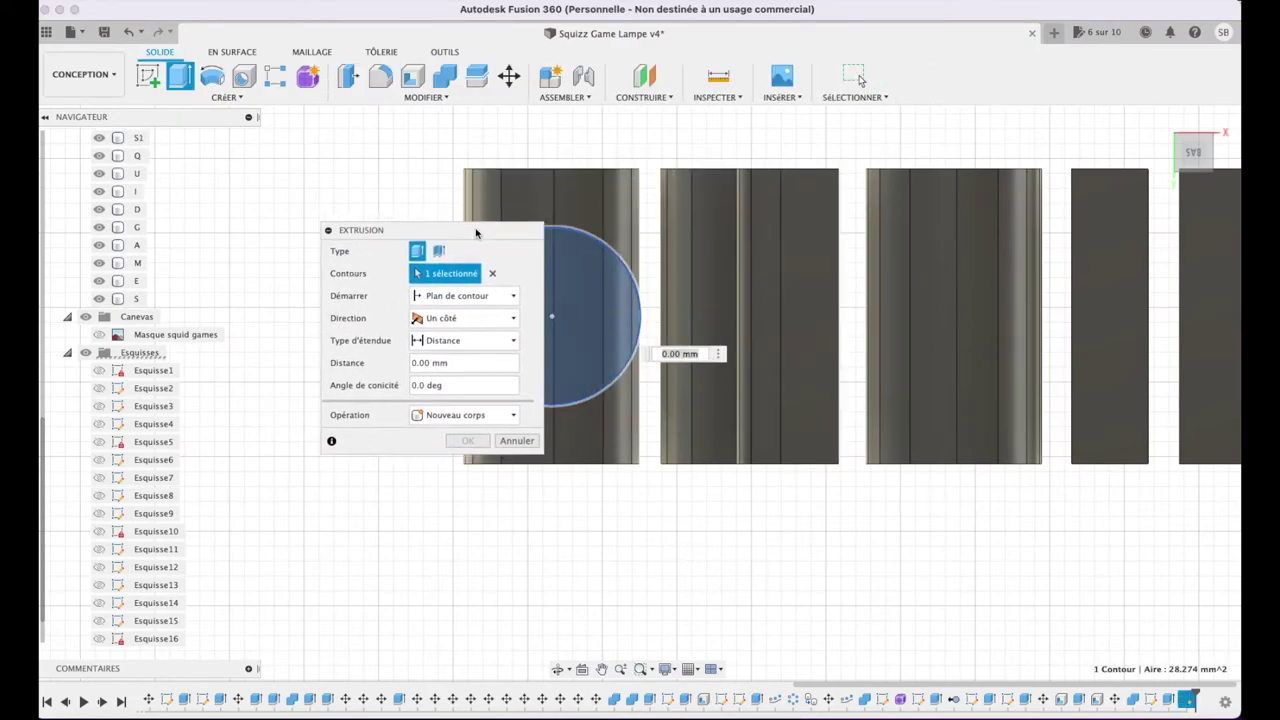
{"action": "left_click", "coordinate": [1172, 184]}
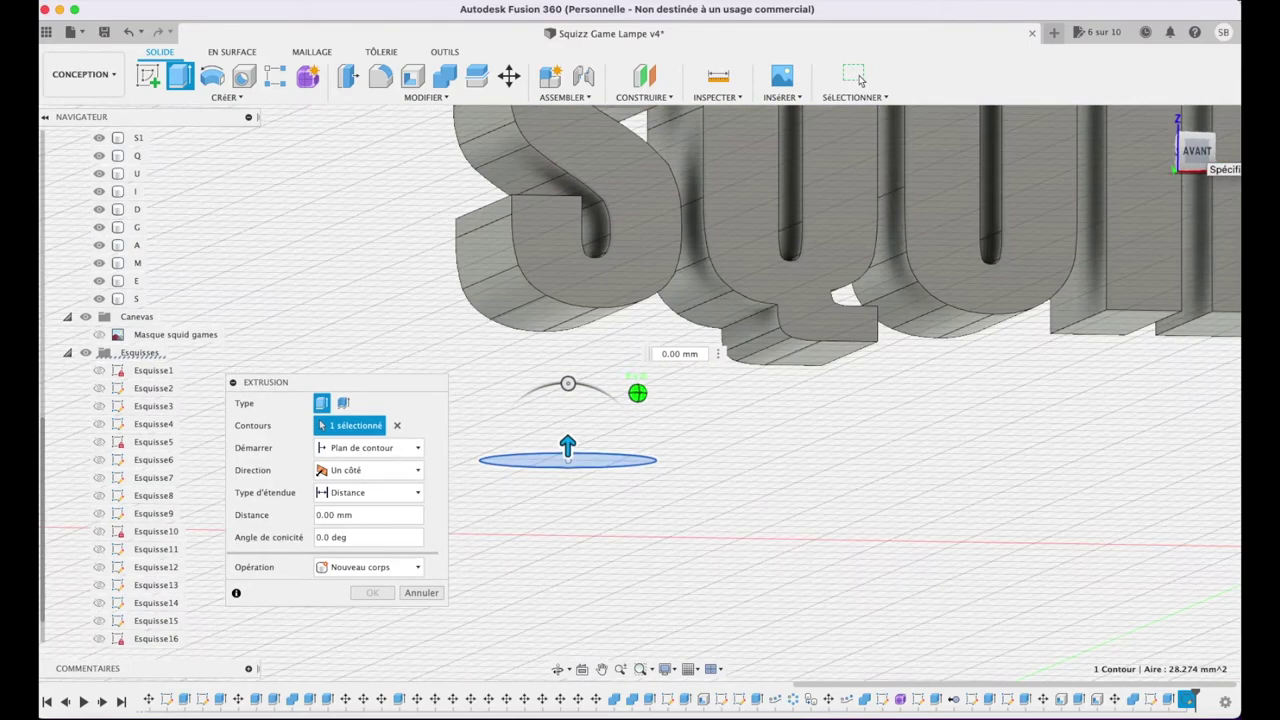
{"action": "left_click_drag", "start_coordinate": [567, 445], "coordinate": [567, 341]}
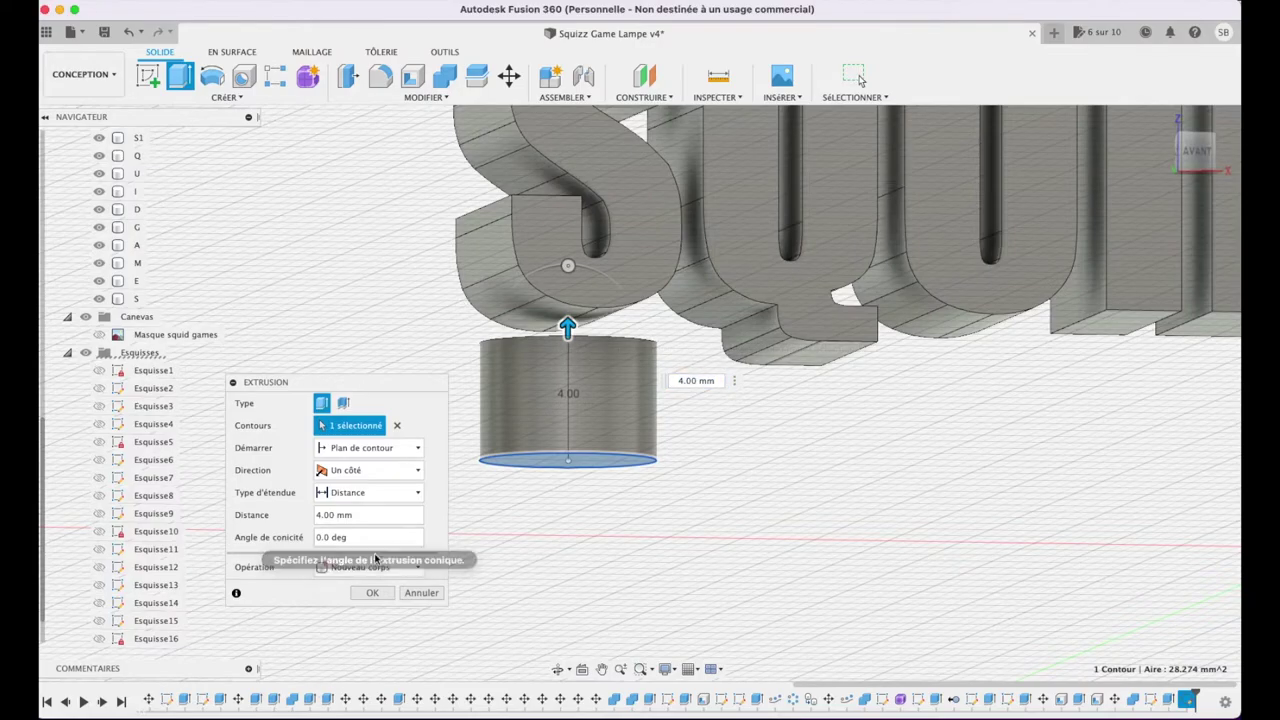
{"action": "left_click", "coordinate": [370, 593]}
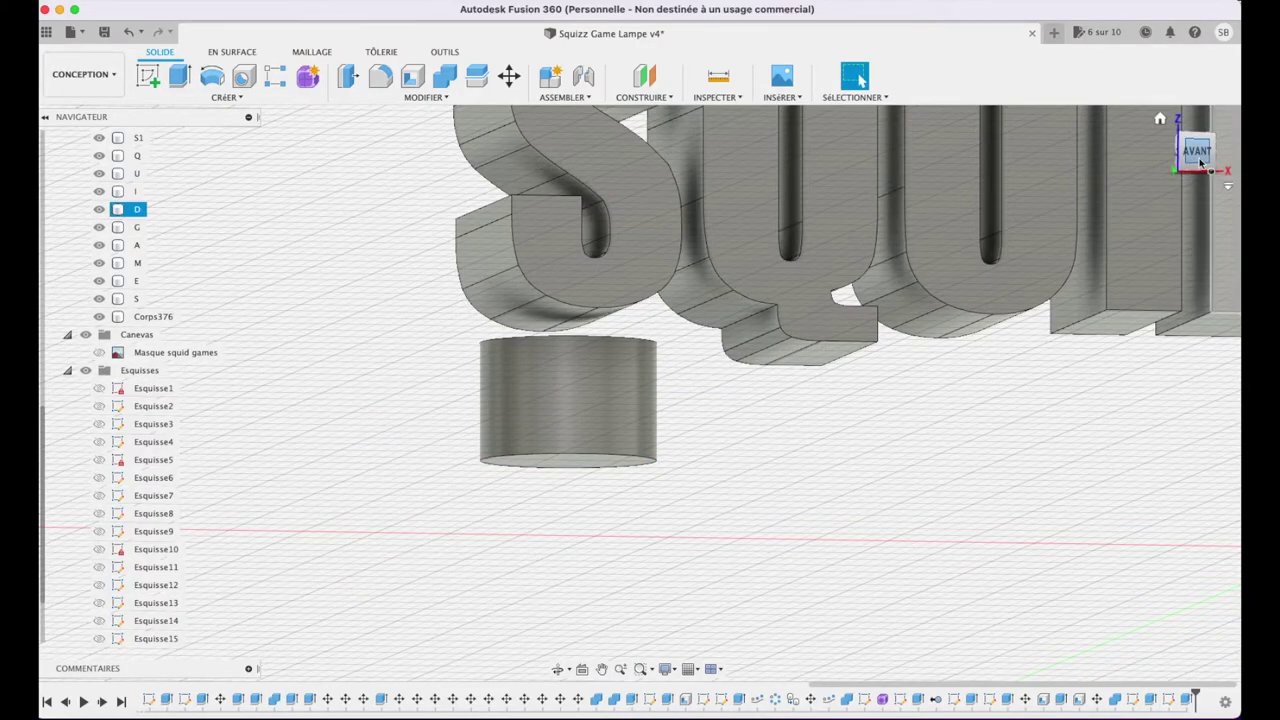
{"action": "left_click", "coordinate": [1196, 150]}
{"action": "left_click", "coordinate": [160, 352]}
{"action": "scroll", "coordinate": [150, 316], "scroll_direction": "up", "scroll_amount": 2}
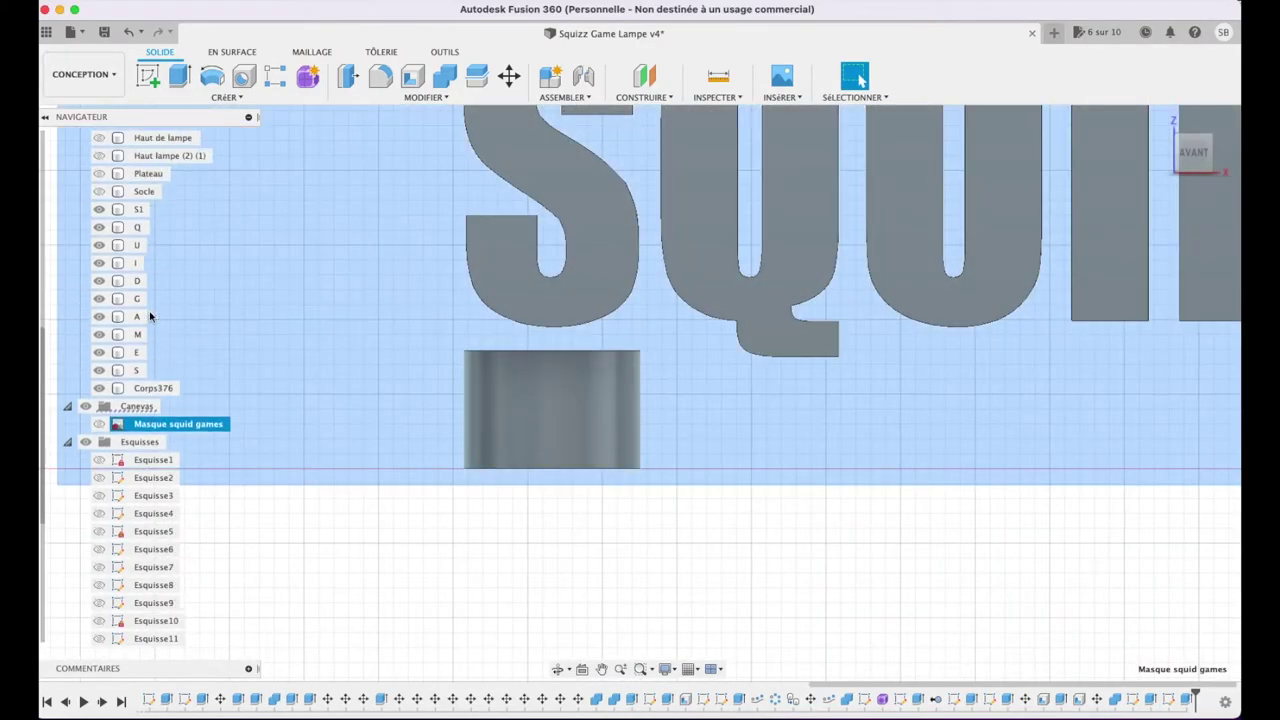
- Start moving Corps376 up along Z, entering a 1 mm offset
{"action": "left_click", "coordinate": [352, 545]}
{"action": "left_click", "coordinate": [153, 388]}
{"action": "key", "text": "m"}
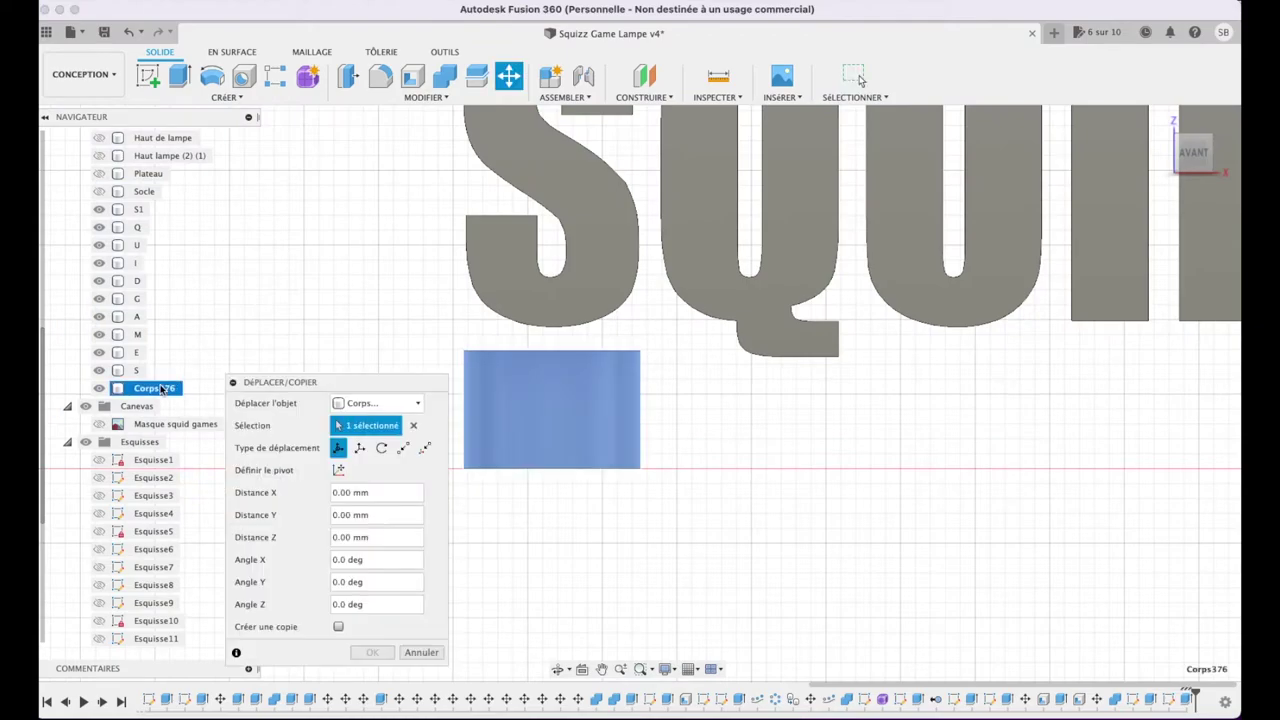
{"action": "mouse_move", "coordinate": [462, 425]}
{"action": "left_mouse_down"}
{"action": "mouse_move", "coordinate": [462, 365]}
{"action": "mouse_move", "coordinate": [462, 379]}
{"action": "left_mouse_up"}
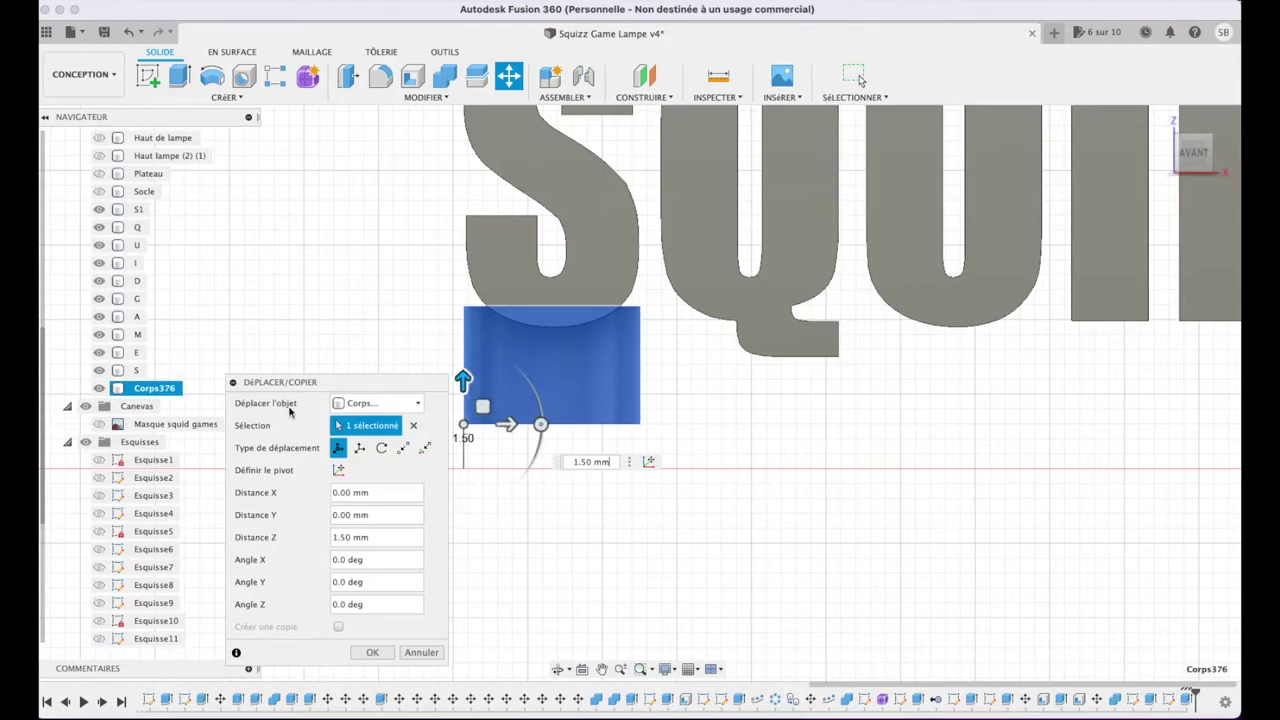
{"action": "left_click", "coordinate": [99, 174]}
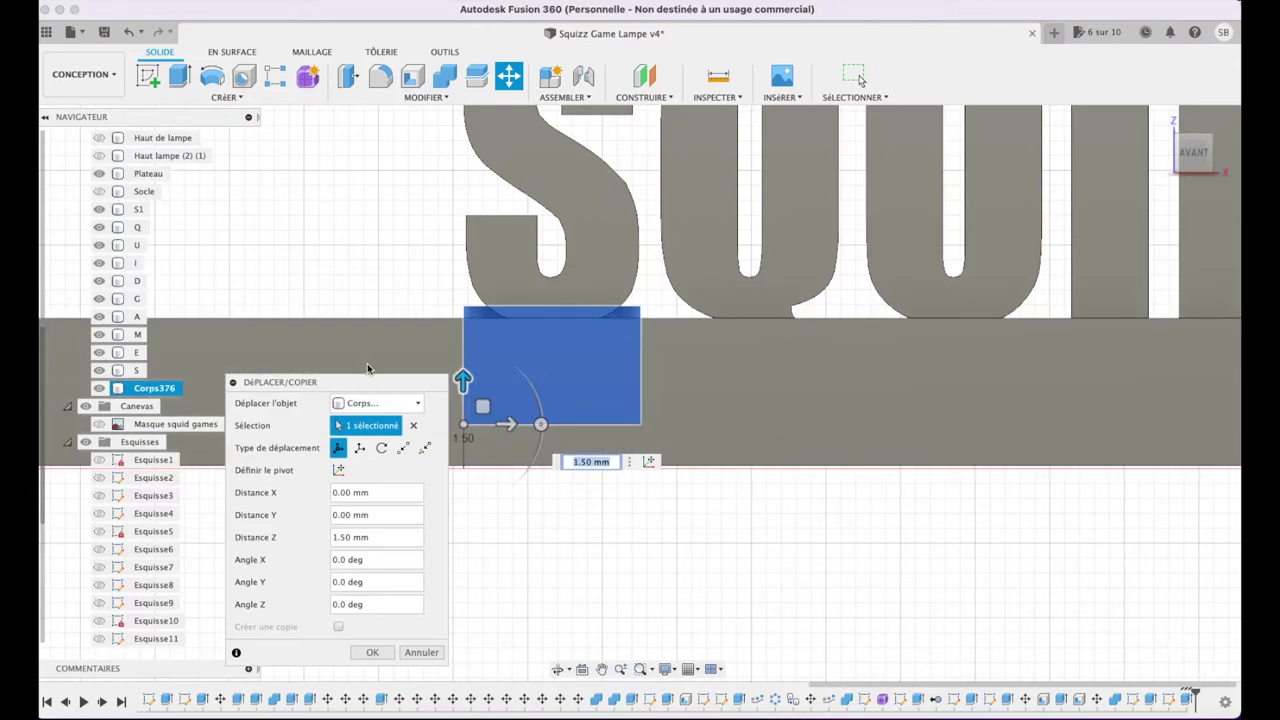
{"action": "type", "text": "1"}
{"action": "key", "text": "Return"}
- Refine the Z offset to 1.10 mm, confirm the move, and clear the selection
{"action": "scroll", "coordinate": [513, 341], "scroll_direction": "up", "scroll_amount": 5}
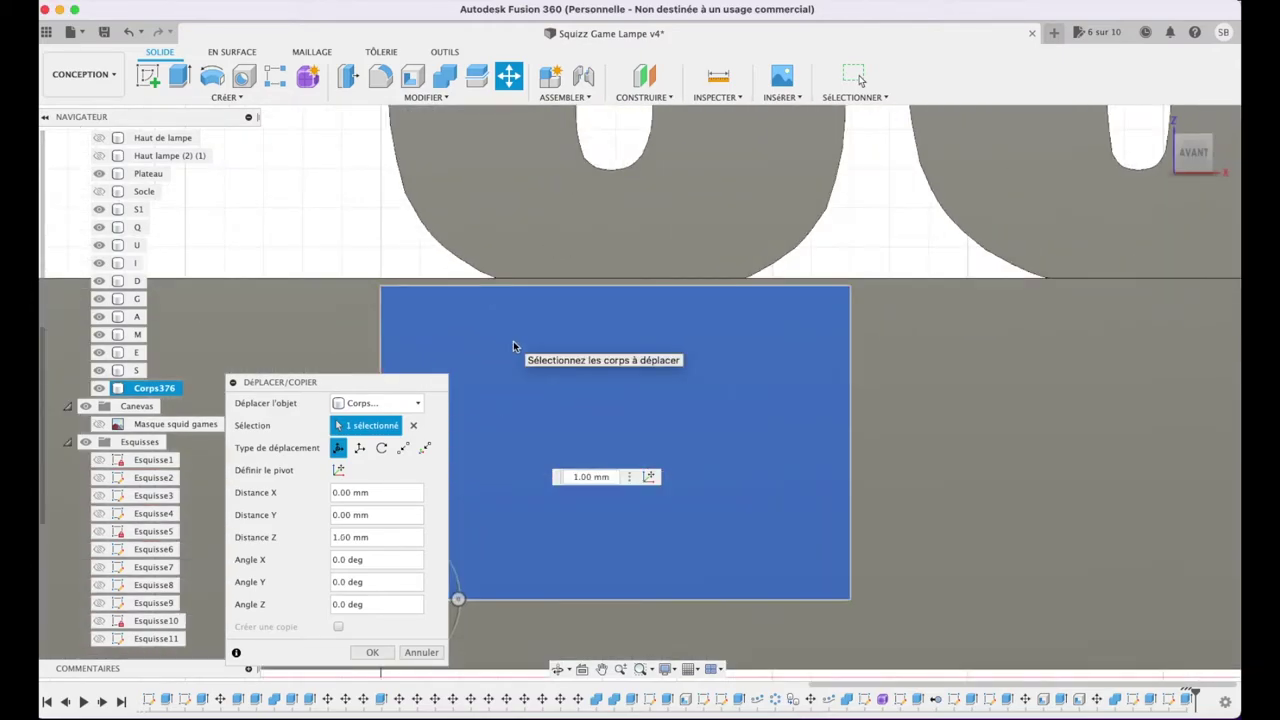
{"action": "left_click_drag", "start_coordinate": [403, 383], "coordinate": [1150, 312]}
{"action": "left_click_drag", "start_coordinate": [346, 609], "coordinate": [348, 605]}
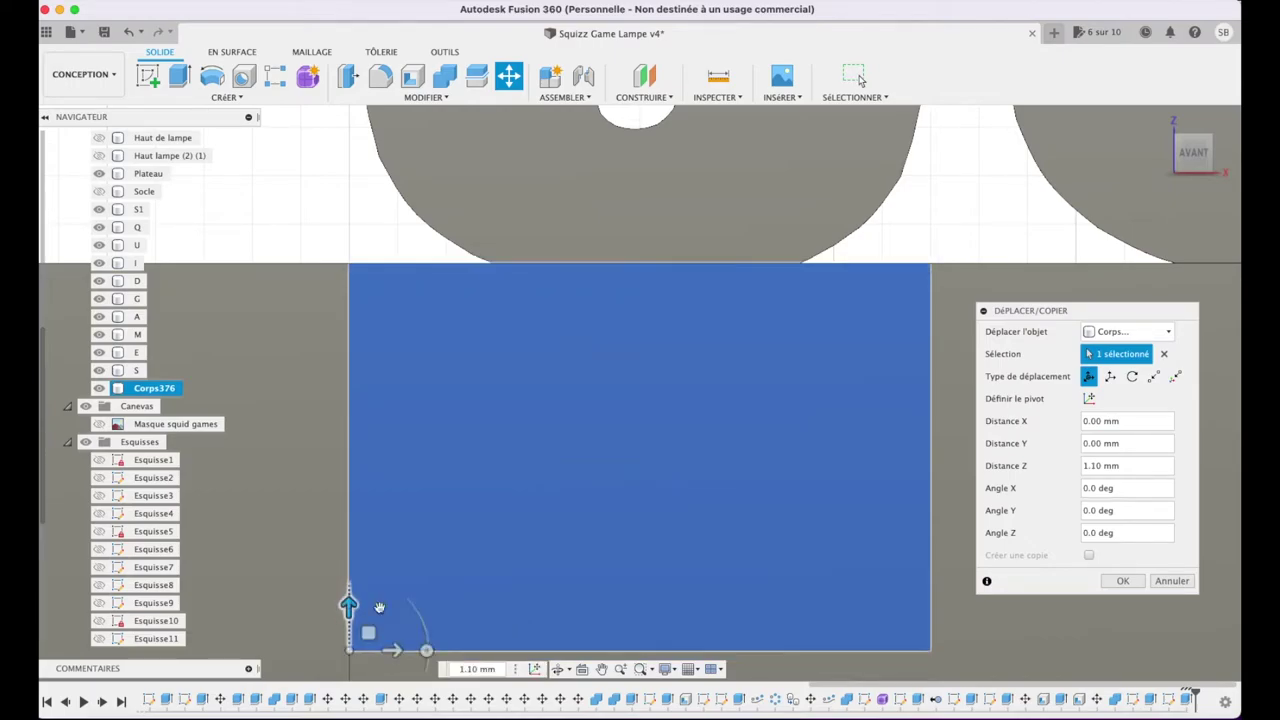
{"action": "left_click", "coordinate": [1123, 580]}
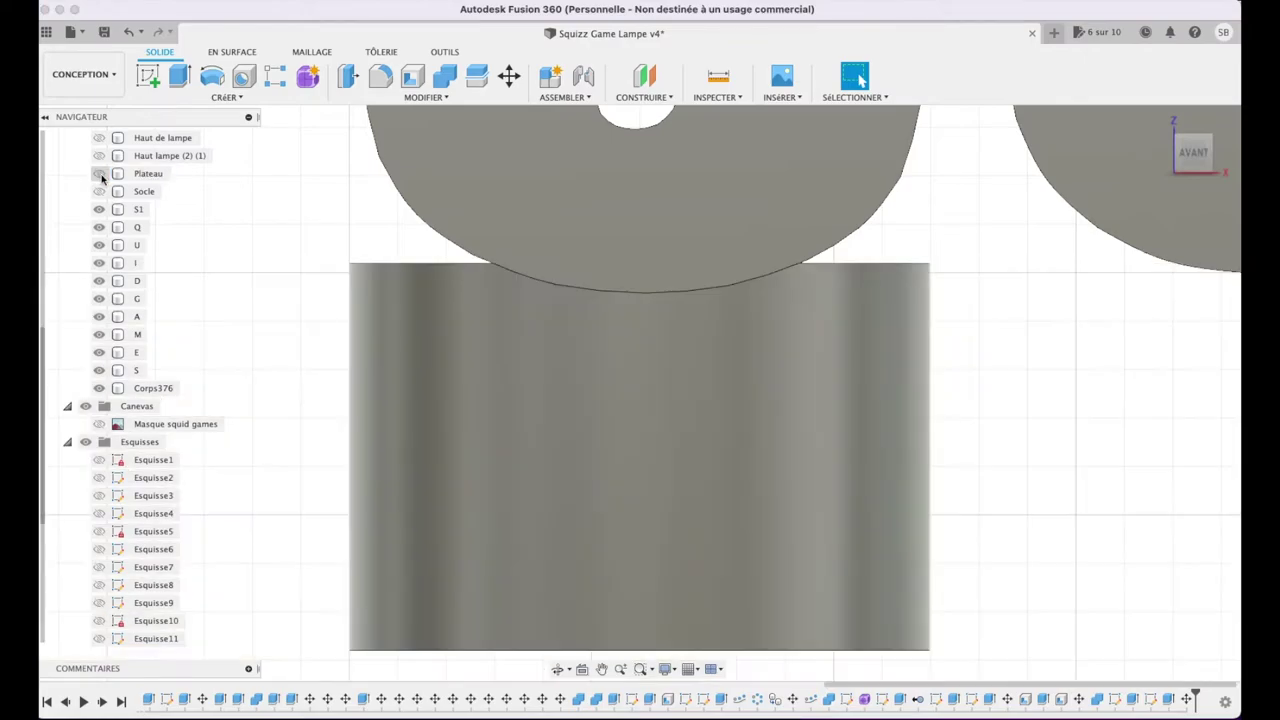
{"action": "left_click", "coordinate": [711, 351]}
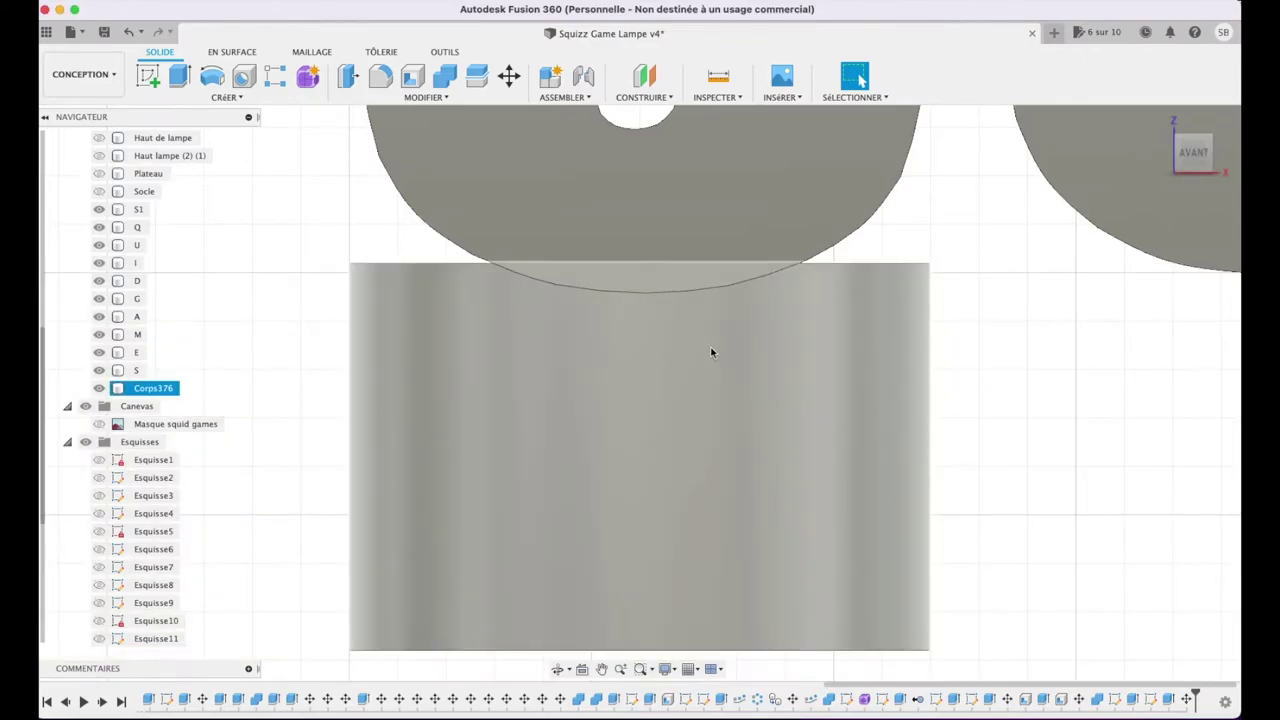
{"action": "scroll", "coordinate": [711, 351], "scroll_direction": "down", "scroll_amount": 3}
{"action": "scroll", "coordinate": [711, 351], "scroll_direction": "down", "scroll_amount": 3}
{"action": "scroll", "coordinate": [711, 351], "scroll_direction": "down", "scroll_amount": 2}
{"action": "left_click", "coordinate": [709, 537]}
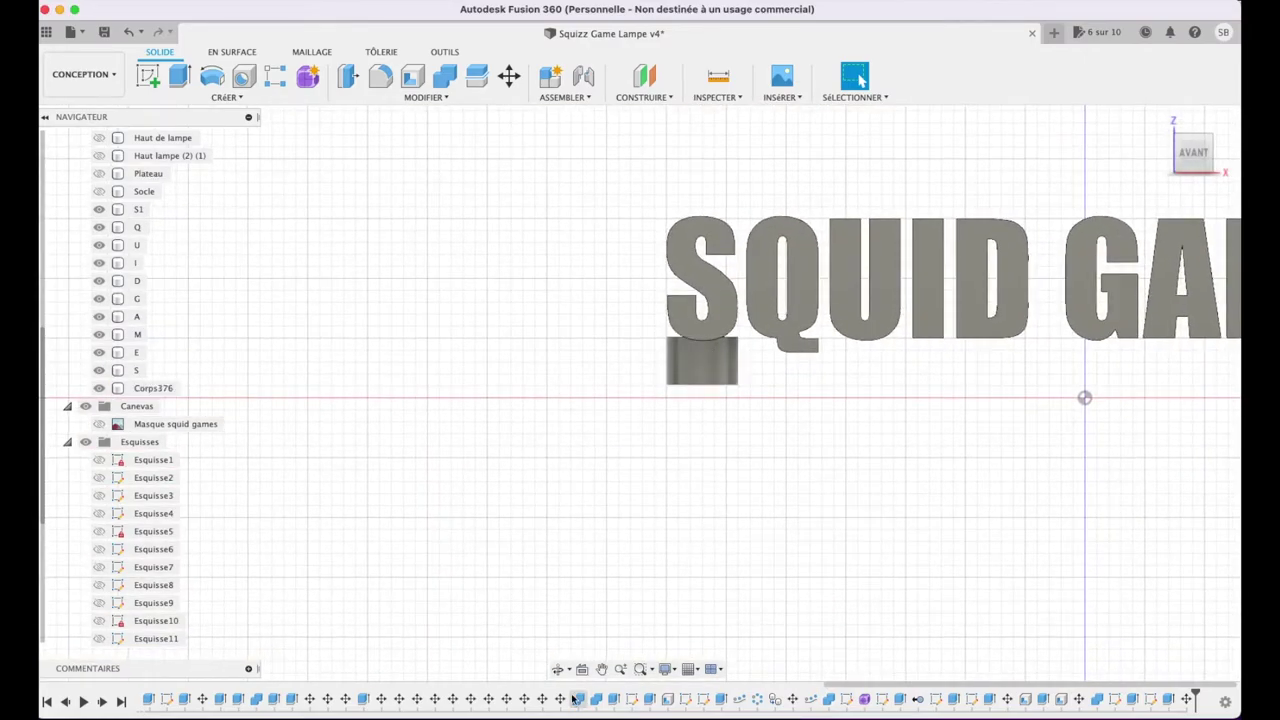
{"action": "middle_click_drag", "start_coordinate": [904, 480], "coordinate": [508, 531]}
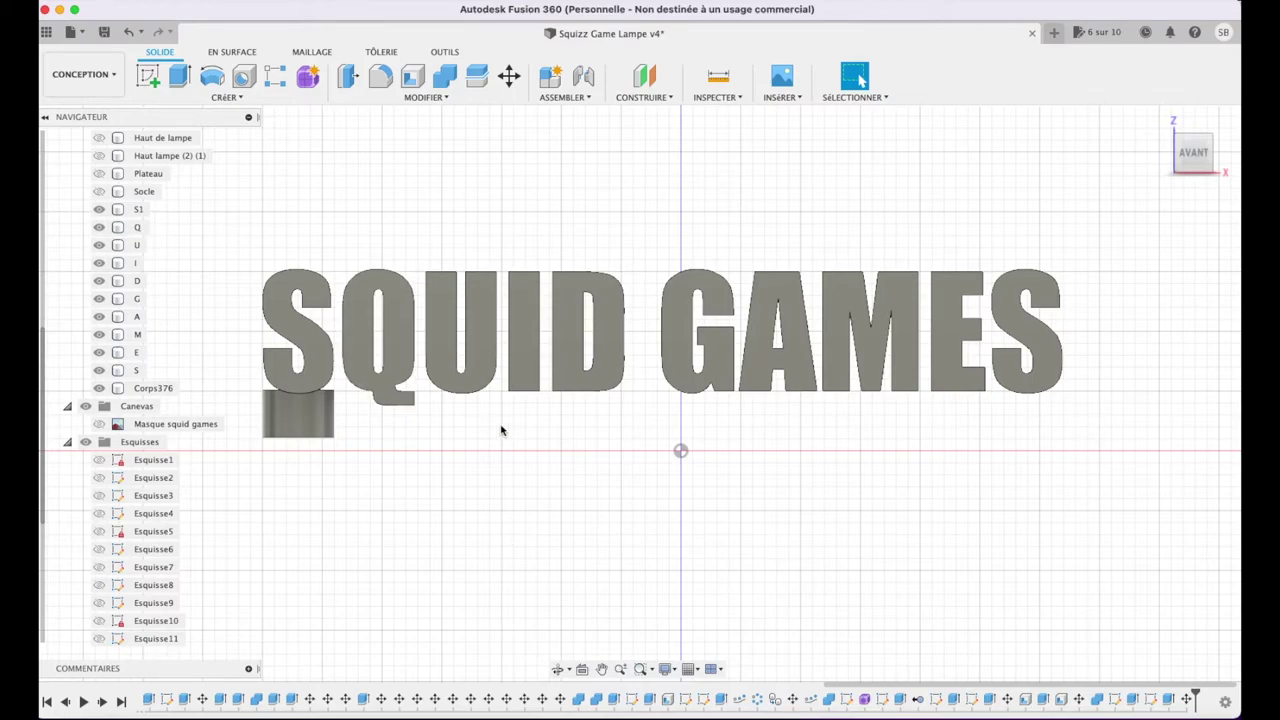
{"action": "left_click", "coordinate": [226, 97]}
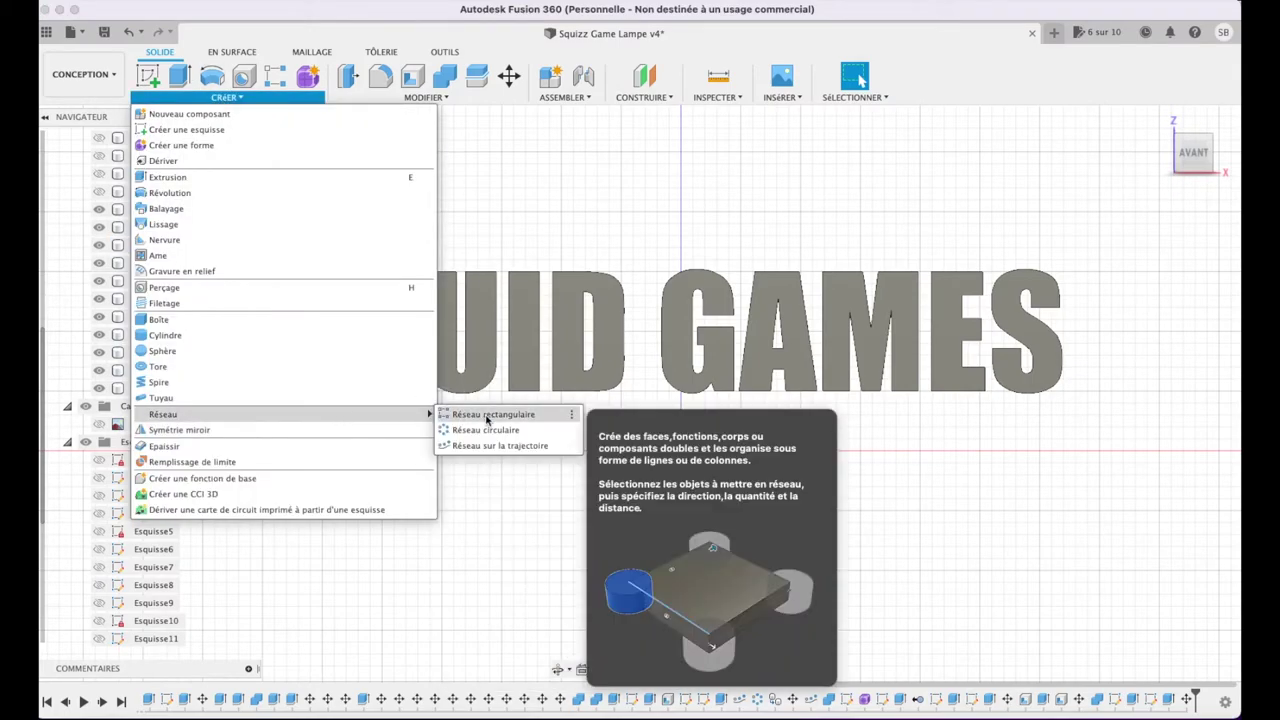
{"action": "left_click", "coordinate": [500, 412]}
{"action": "left_click", "coordinate": [314, 430]}
{"action": "left_click", "coordinate": [1118, 331]}
{"action": "left_click", "coordinate": [1090, 370]}
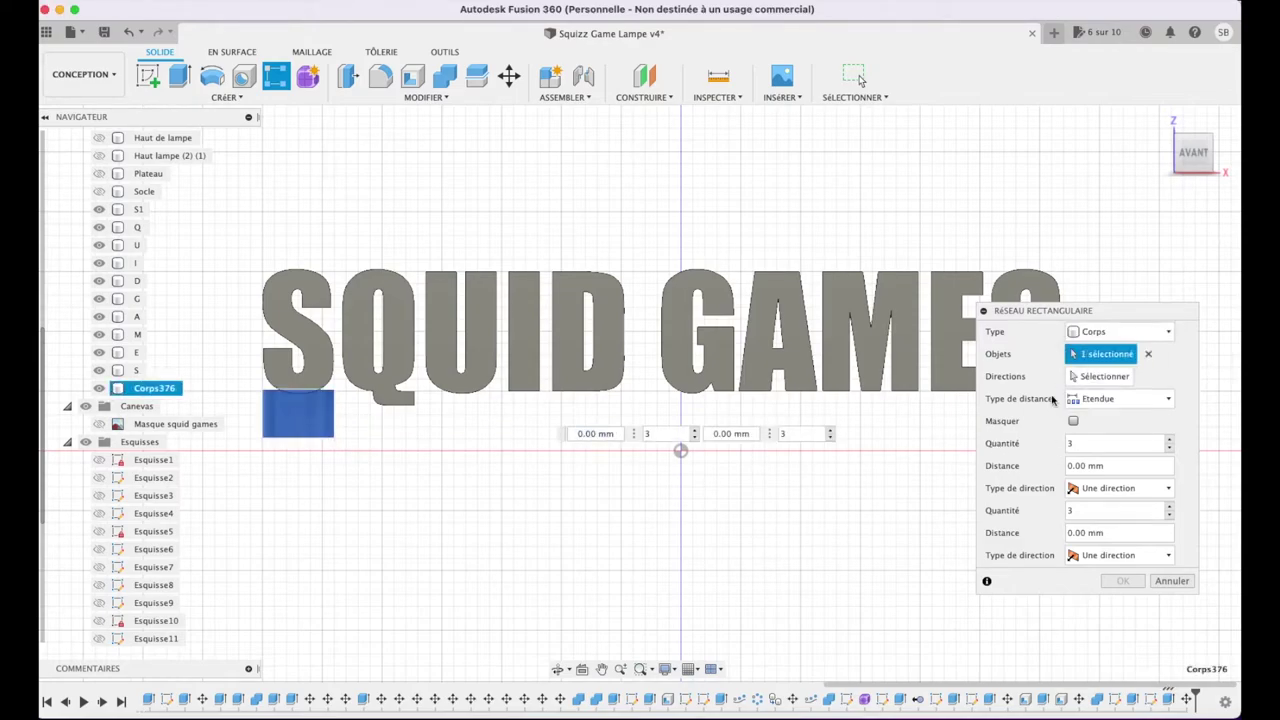
{"action": "left_click", "coordinate": [1104, 376]}
{"action": "left_click", "coordinate": [720, 451]}
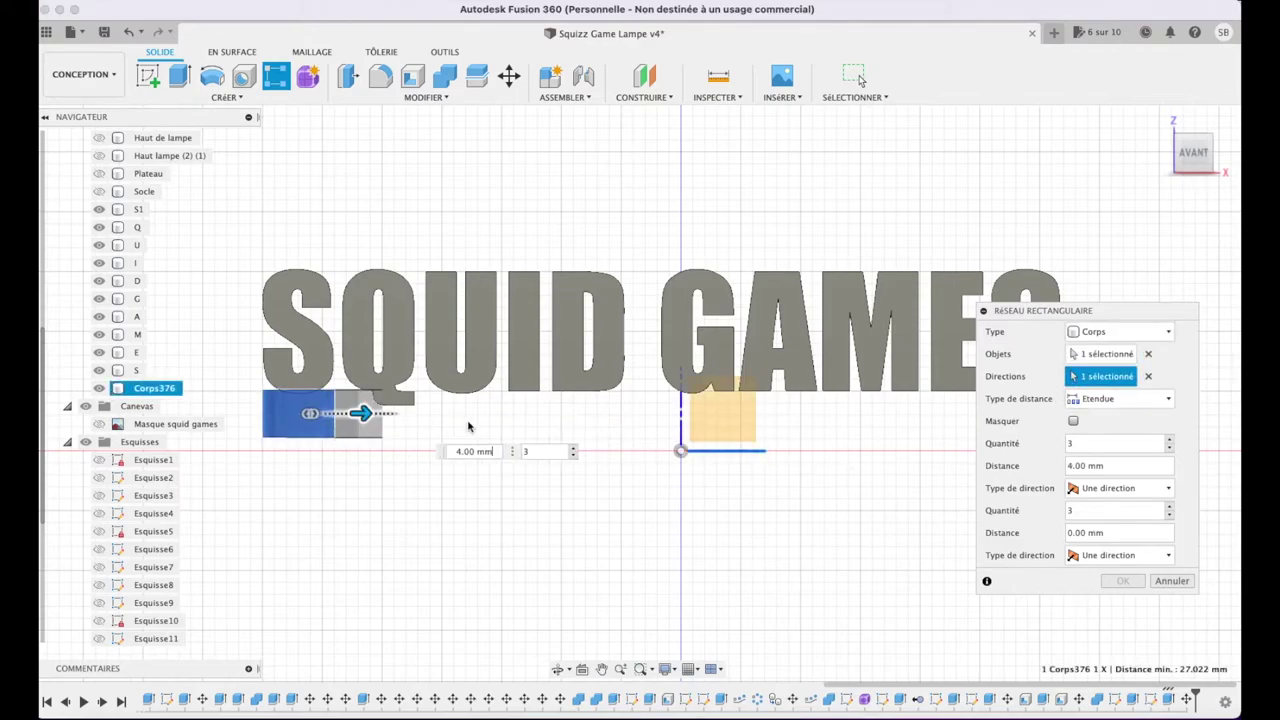
{"action": "left_click_drag", "start_coordinate": [299, 423], "coordinate": [862, 413]}
{"action": "mouse_move", "coordinate": [1028, 315]}
{"action": "left_mouse_down"}
{"action": "mouse_move", "coordinate": [797, 505]}
{"action": "mouse_move", "coordinate": [729, 496]}
{"action": "left_mouse_up"}
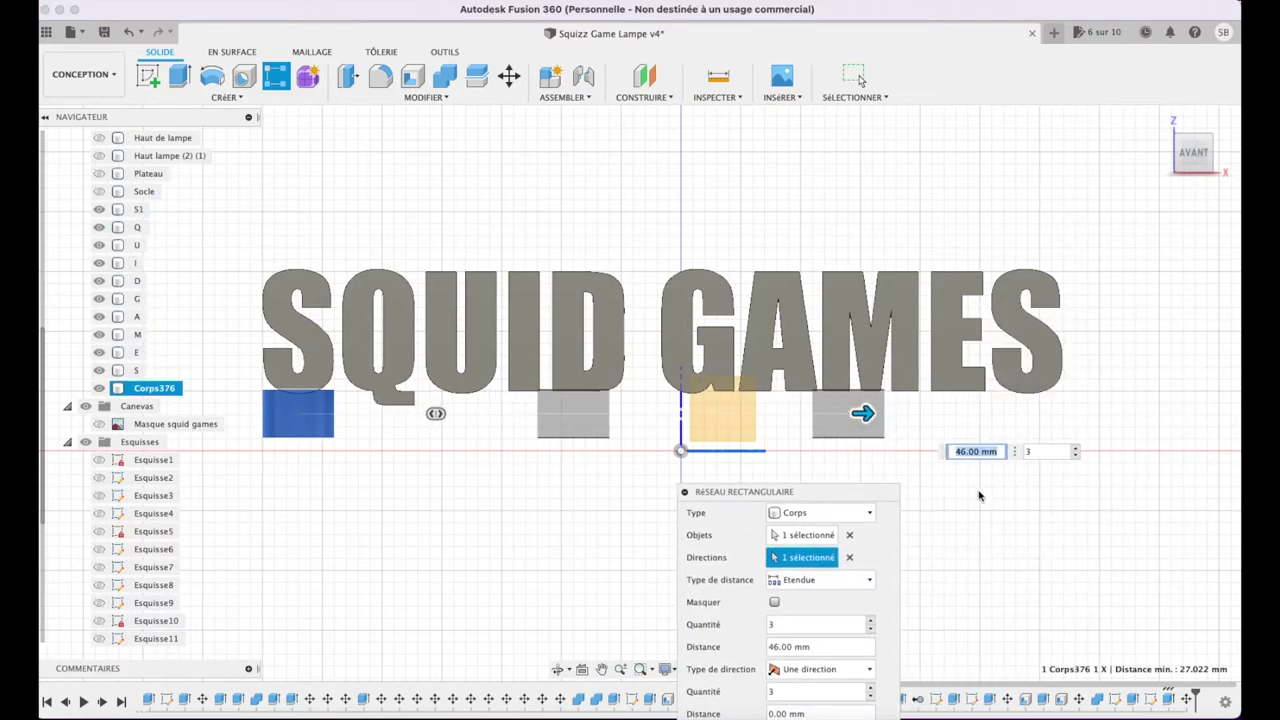
{"action": "left_click", "coordinate": [1075, 449]}
{"action": "left_click", "coordinate": [1075, 449]}
{"action": "left_click", "coordinate": [1075, 449]}
{"action": "left_click", "coordinate": [1075, 449]}
{"action": "left_click", "coordinate": [1076, 449]}
{"action": "left_click", "coordinate": [1076, 449]}
{"action": "left_click", "coordinate": [1076, 449]}
{"action": "left_click_drag", "start_coordinate": [862, 413], "coordinate": [1062, 422]}
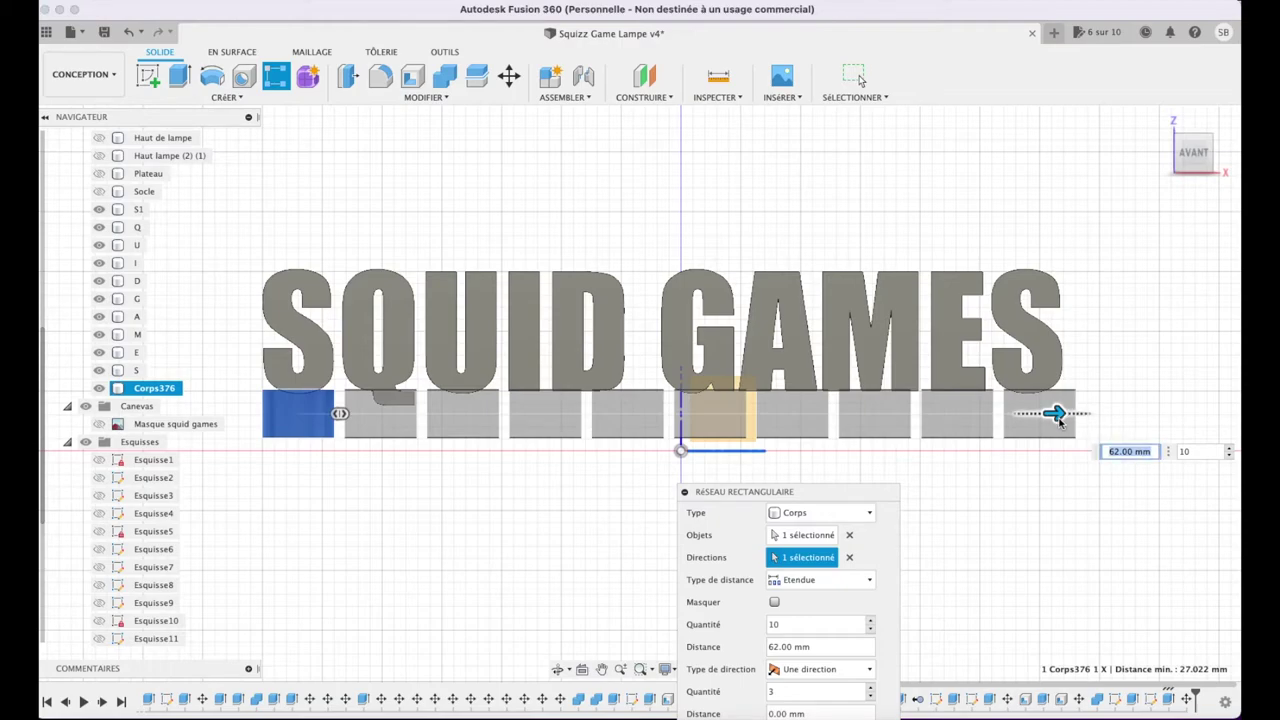
{"action": "left_click_drag", "start_coordinate": [1050, 422], "coordinate": [1057, 420]}
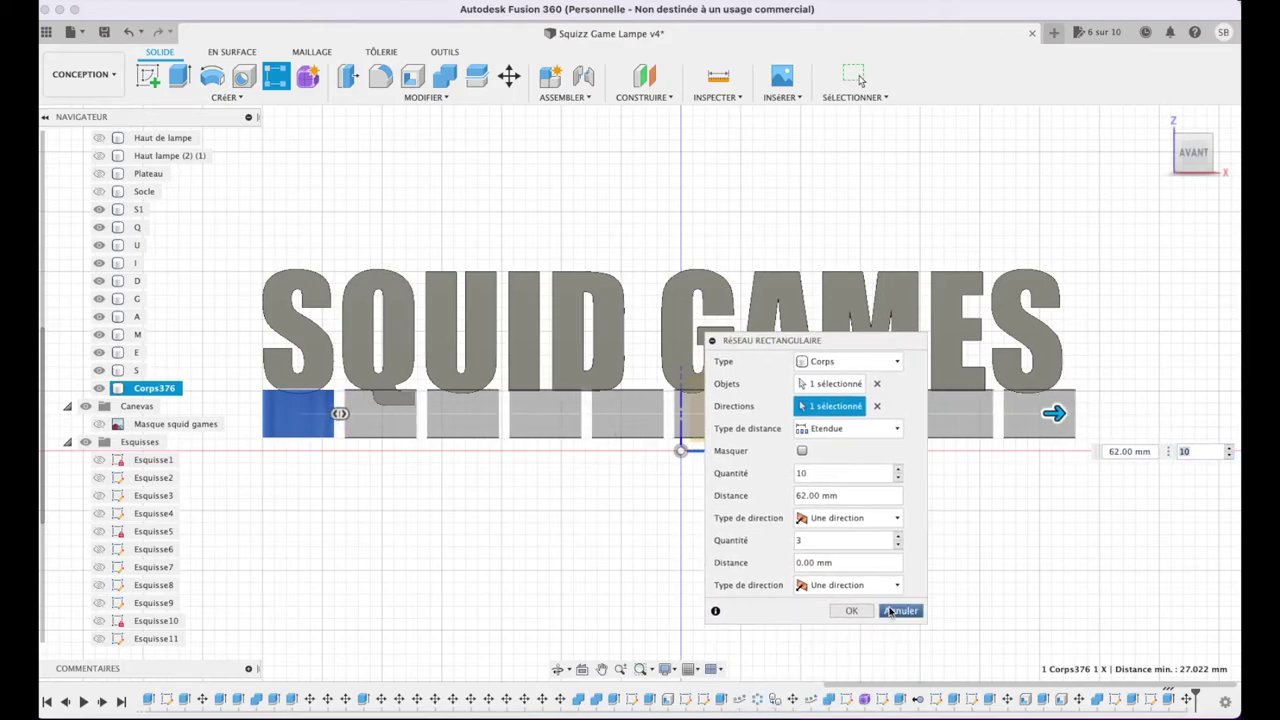
{"action": "key", "text": "Return"}
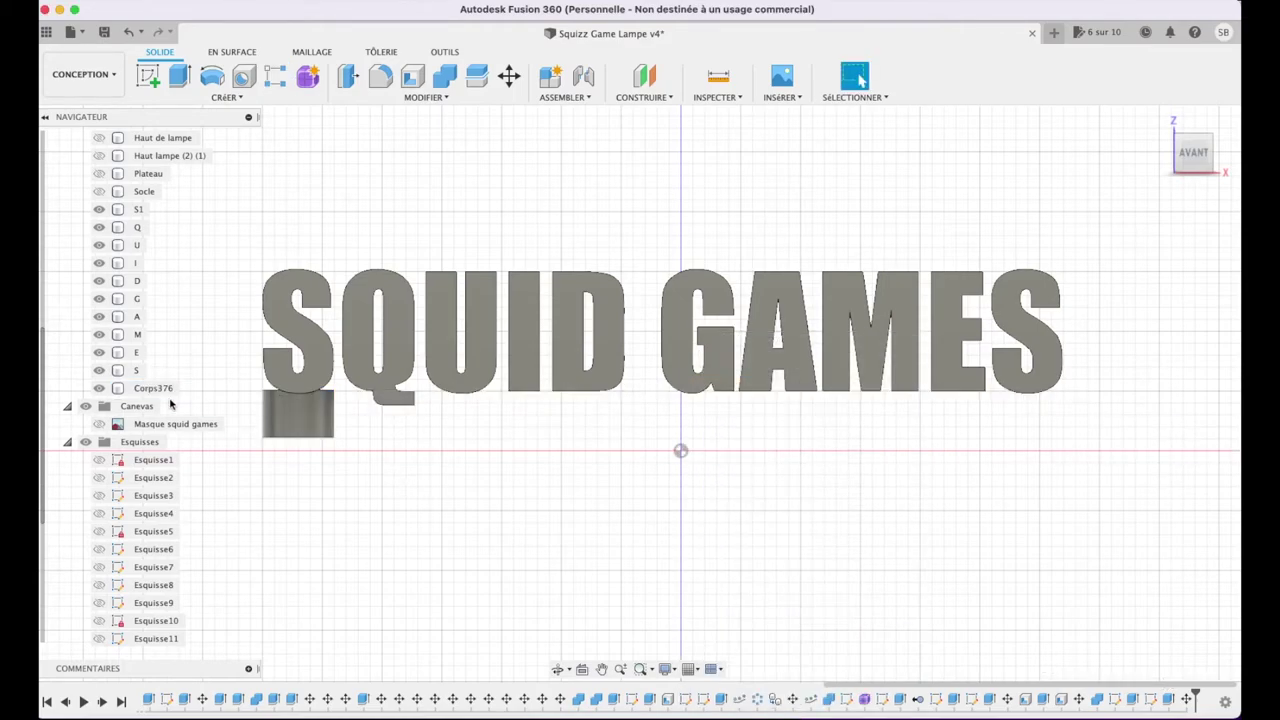
- Paste two copies of the cylinder, each shifted 7 mm right along X
{"action": "left_click", "coordinate": [167, 392]}
{"action": "key", "text": "super+c"}
{"action": "key", "text": "super+v"}
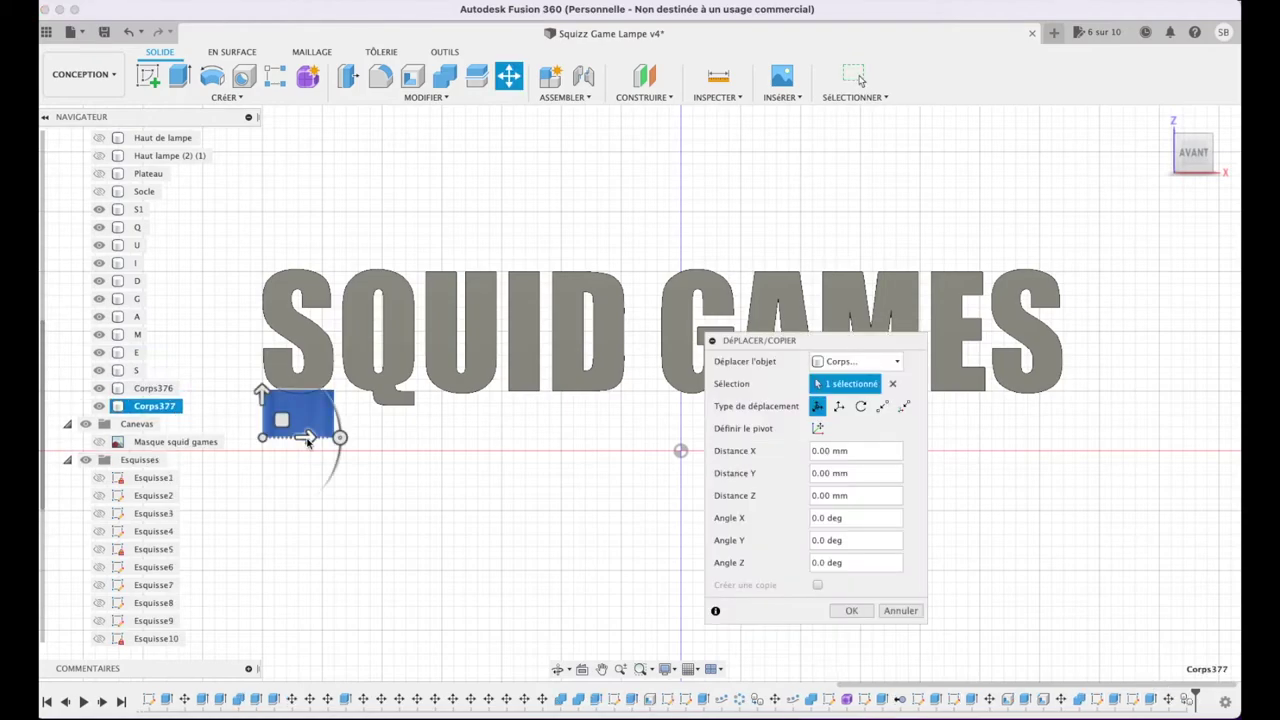
{"action": "left_click_drag", "start_coordinate": [307, 445], "coordinate": [390, 445]}
{"action": "key", "text": "Return"}
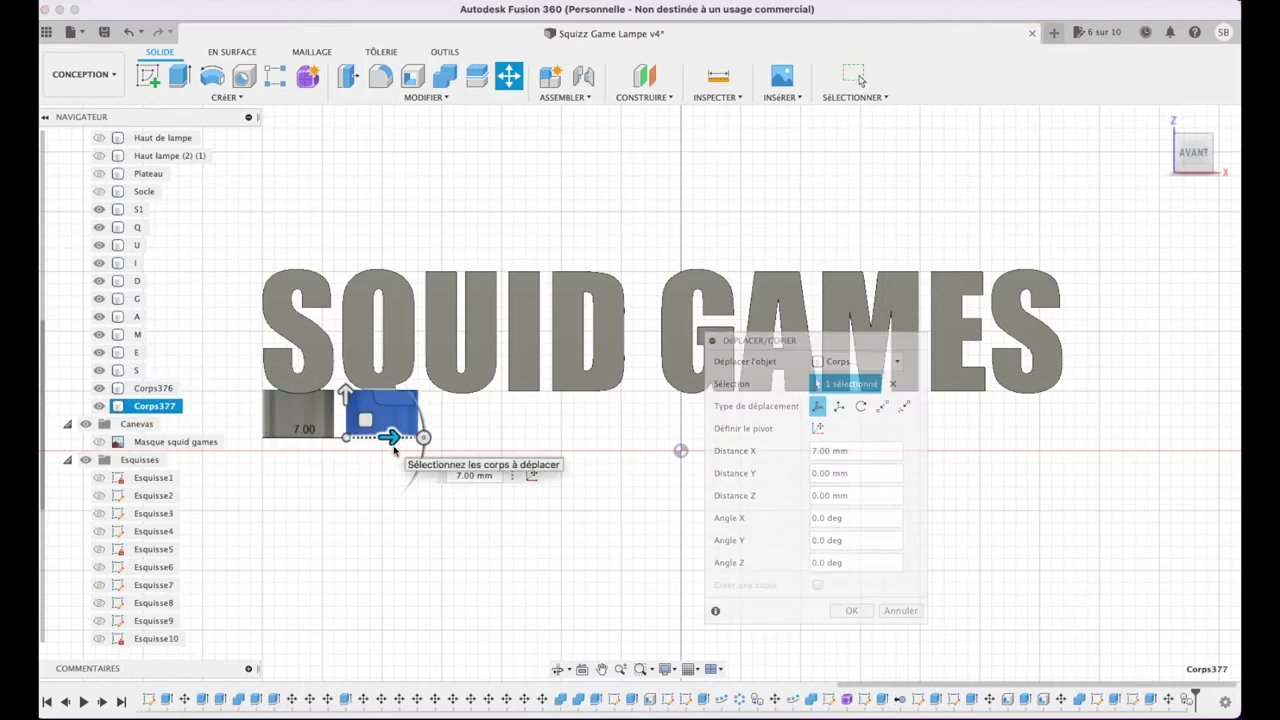
{"action": "left_click", "coordinate": [155, 407]}
{"action": "key", "text": "super+c"}
{"action": "key", "text": "super+v"}
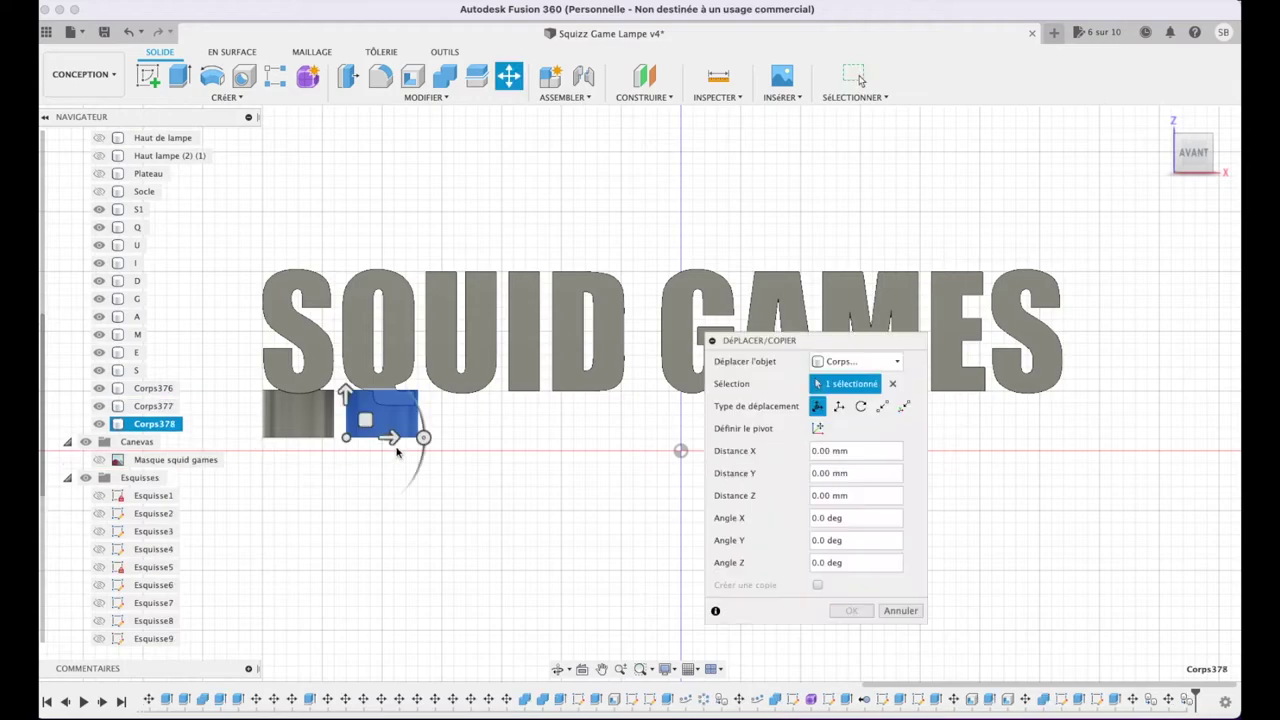
{"action": "mouse_move", "coordinate": [387, 440]}
{"action": "left_mouse_down"}
{"action": "mouse_move", "coordinate": [483, 440]}
{"action": "mouse_move", "coordinate": [469, 443]}
{"action": "left_mouse_up"}
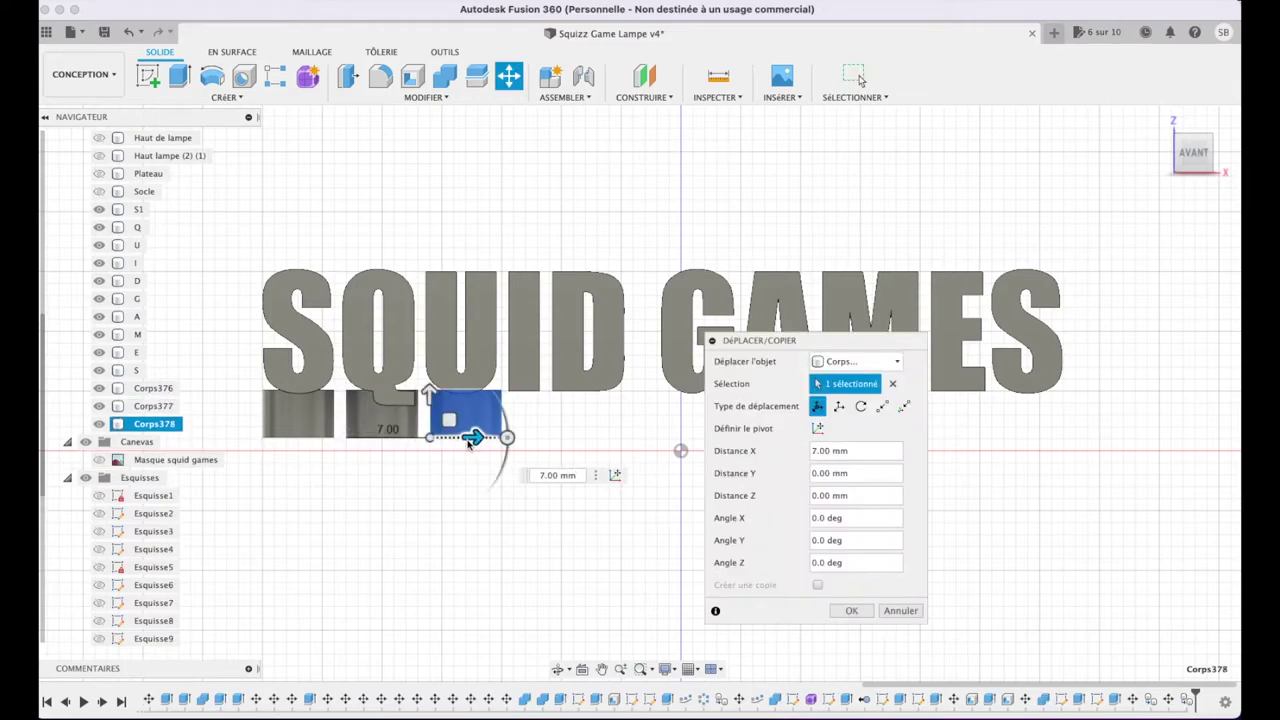
{"action": "left_click", "coordinate": [851, 611]}
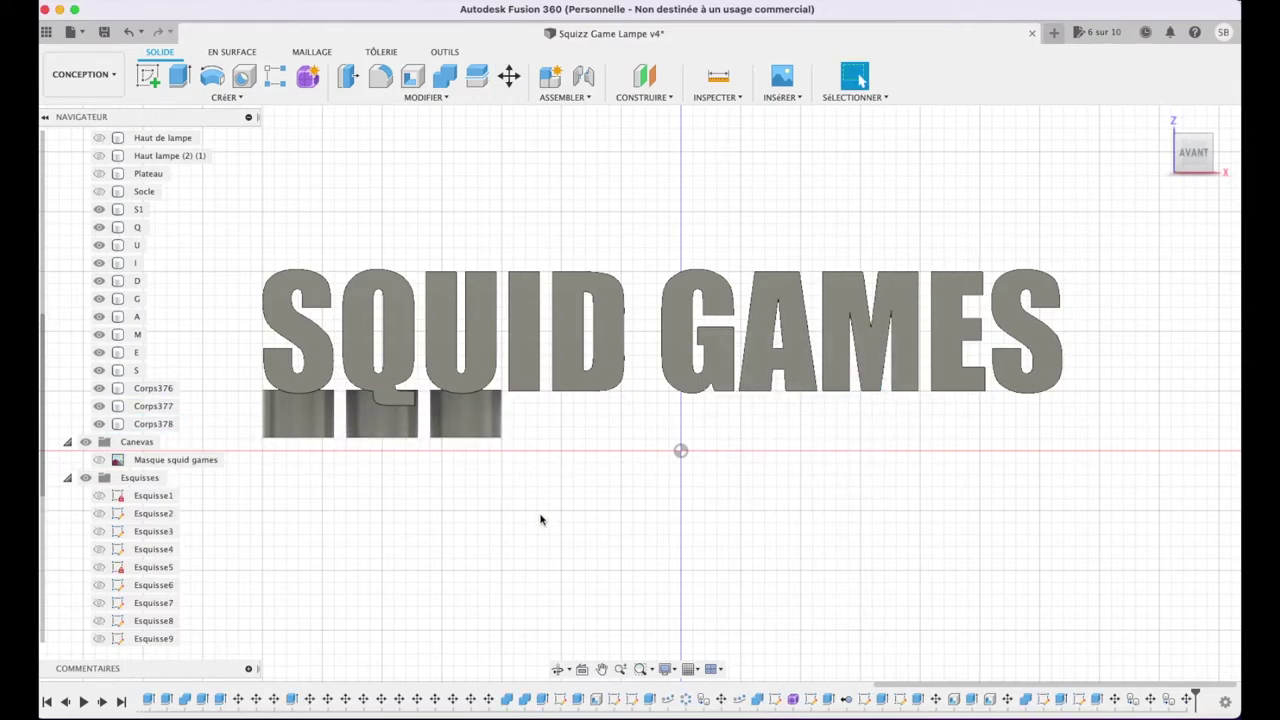
- Paste a fourth cylinder copied from Corps378, shifted 4 mm right
{"action": "left_click", "coordinate": [473, 410]}
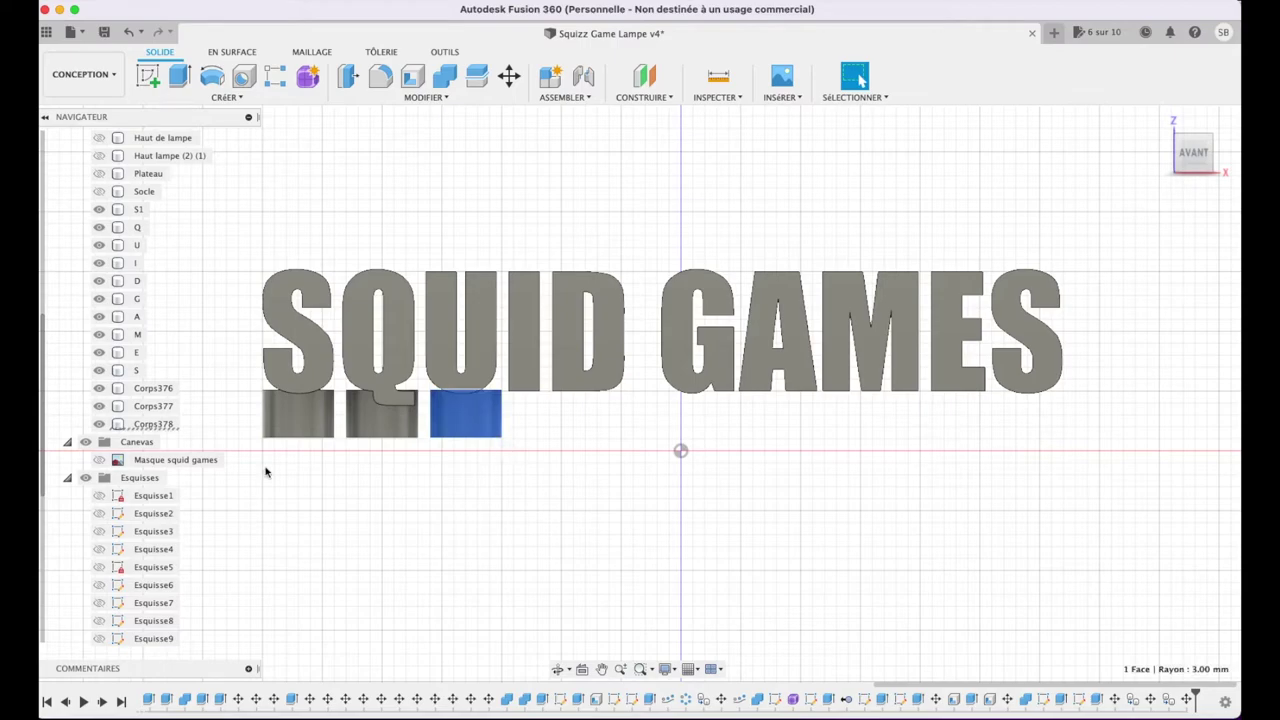
{"action": "left_click", "coordinate": [158, 424]}
{"action": "key", "text": "super+c"}
{"action": "key", "text": "super+v"}
{"action": "left_click_drag", "start_coordinate": [503, 434], "coordinate": [531, 434]}
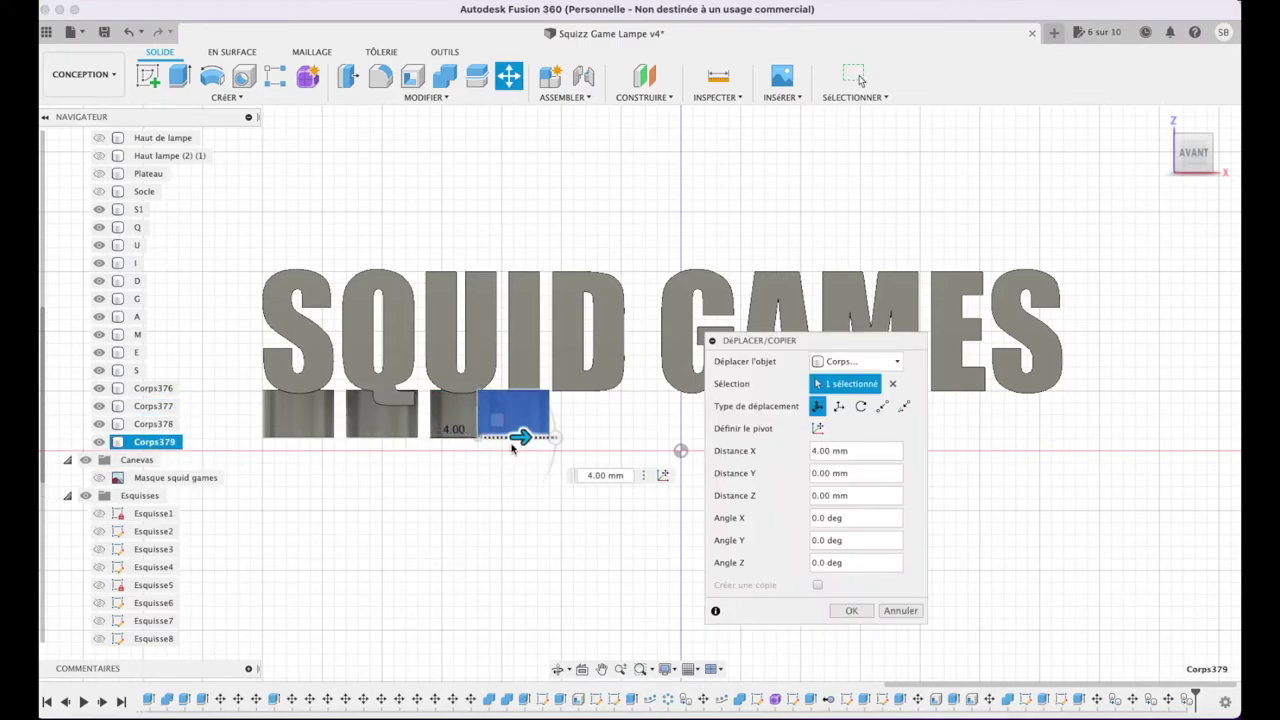
{"action": "left_click", "coordinate": [851, 610]}
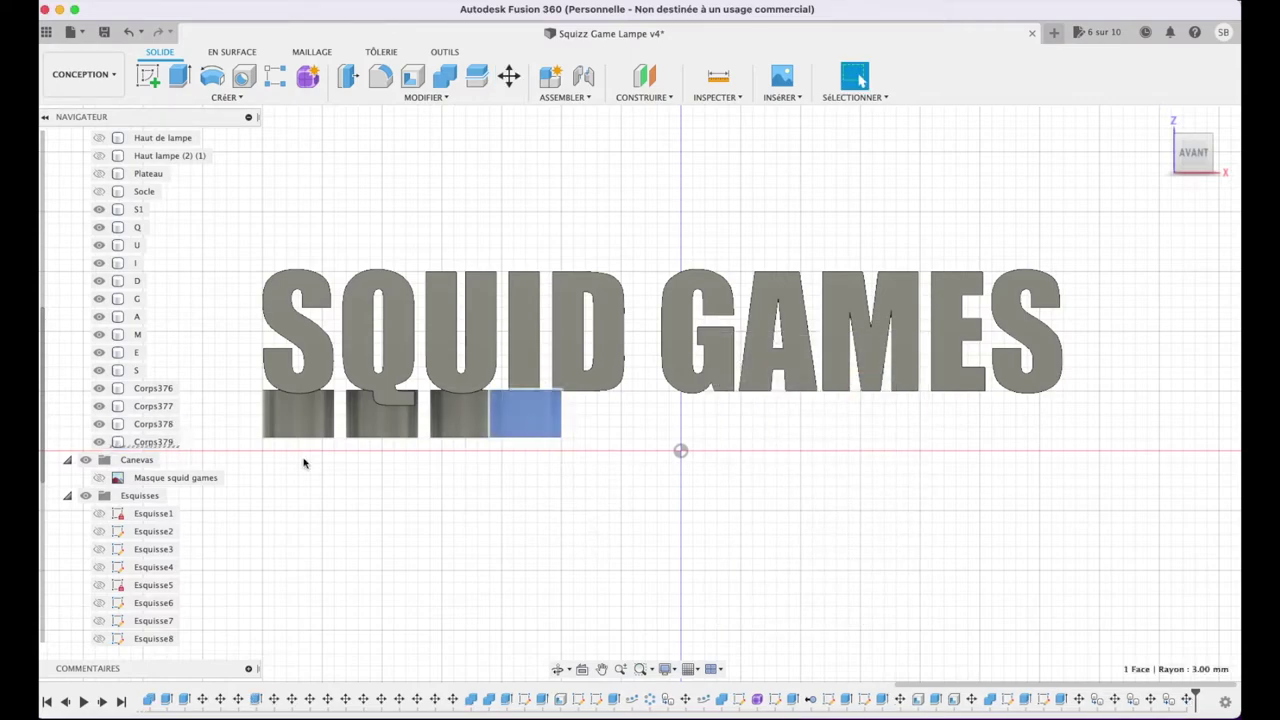
- Duplicate the cylinder under the I and slide the copy beneath the D
{"action": "left_click", "coordinate": [525, 412]}
{"action": "key", "text": "m"}
{"action": "key", "text": "super+c"}
{"action": "key", "text": "super+v"}
{"action": "left_click_drag", "start_coordinate": [563, 434], "coordinate": [597, 440]}
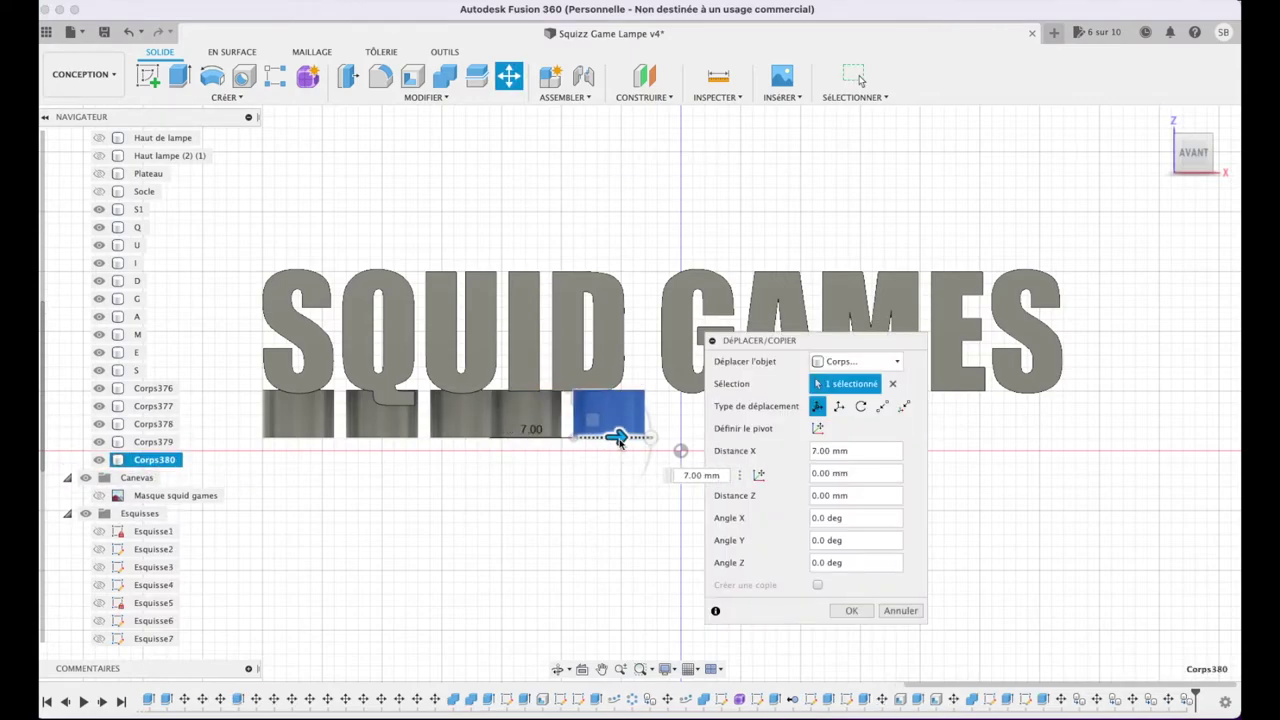
{"action": "left_click", "coordinate": [851, 610]}
- Duplicate the cylinder under the D and slide the copy beneath the G
{"action": "left_click", "coordinate": [160, 460]}
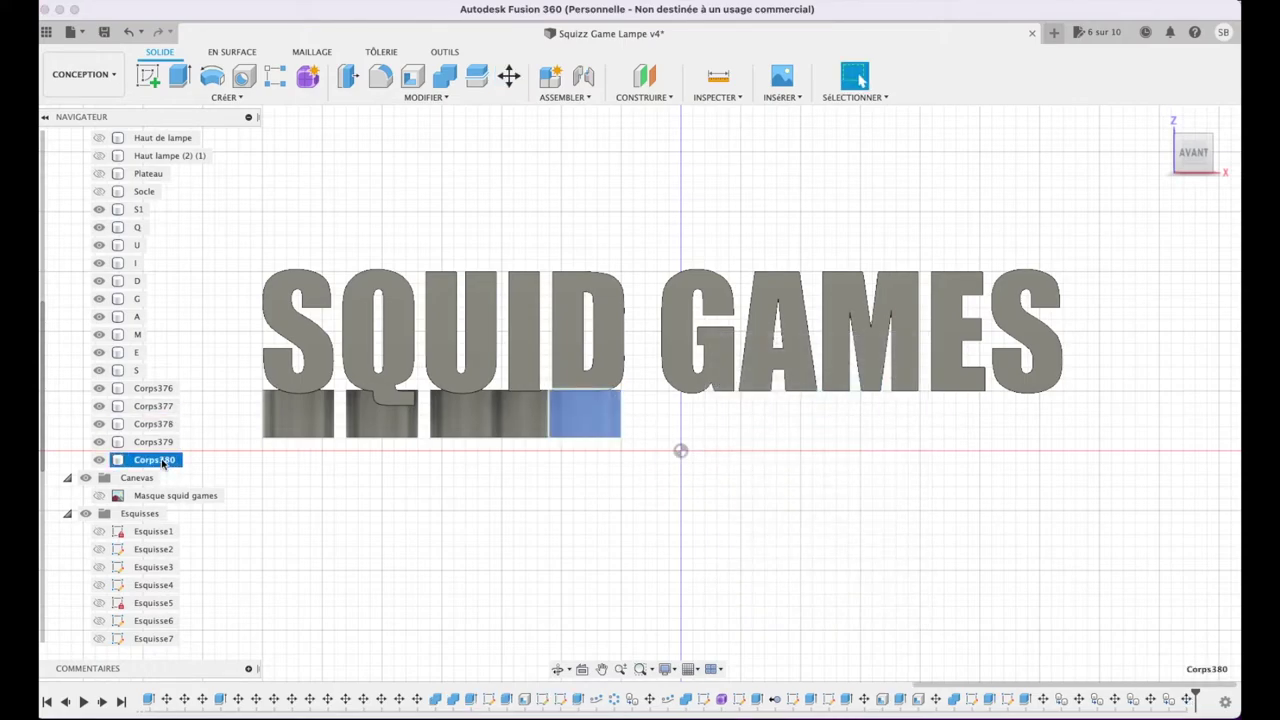
{"action": "key", "text": "super+c"}
{"action": "key", "text": "super+v"}
{"action": "left_click_drag", "start_coordinate": [592, 437], "coordinate": [703, 447]}
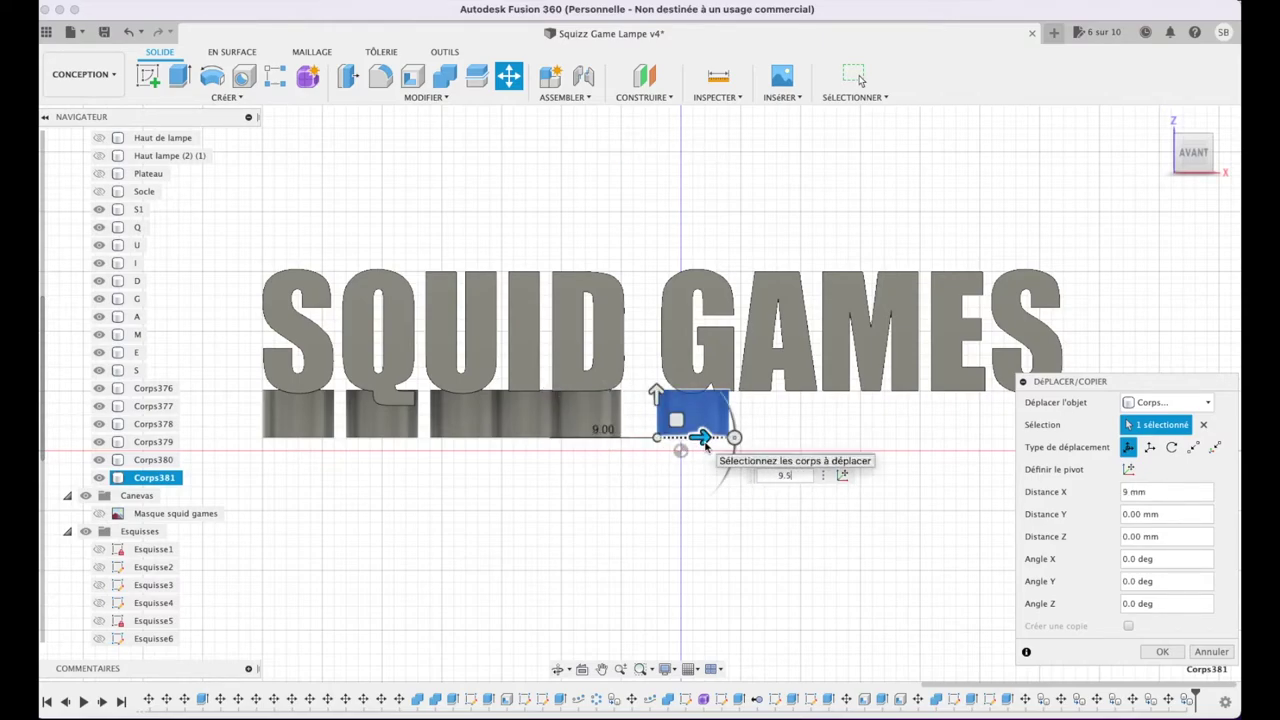
{"action": "left_click", "coordinate": [1162, 651]}
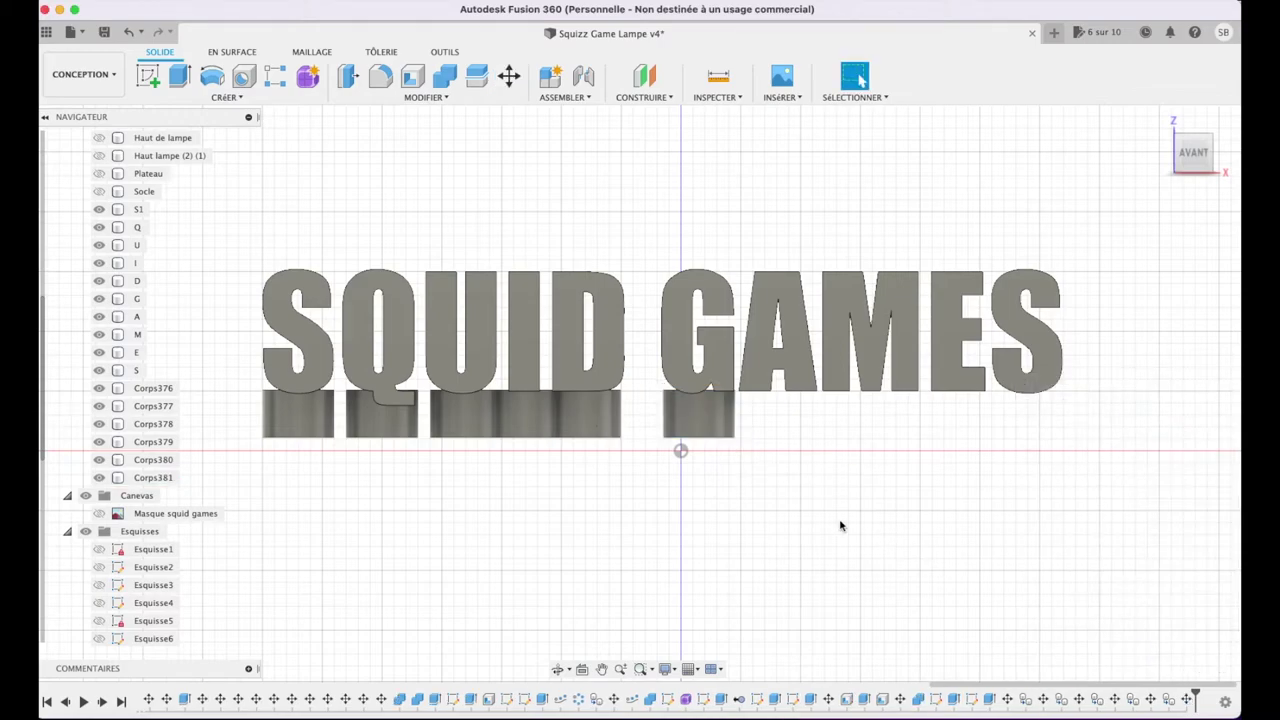
- Add cylinder copies under the A (6.5 mm along X) and the M (8 mm)
{"action": "left_click", "coordinate": [153, 477]}
{"action": "key", "text": "ctrl+c"}
{"action": "key", "text": "ctrl+v"}
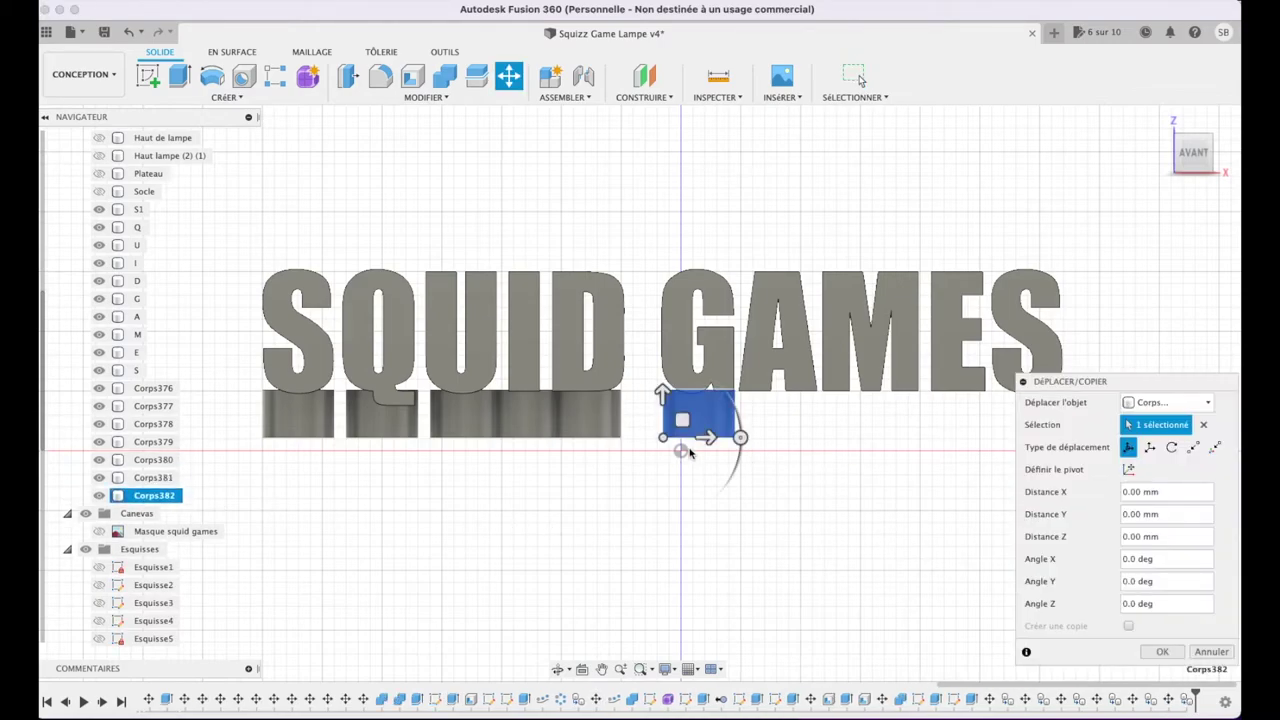
{"action": "left_click_drag", "start_coordinate": [705, 437], "coordinate": [789, 437]}
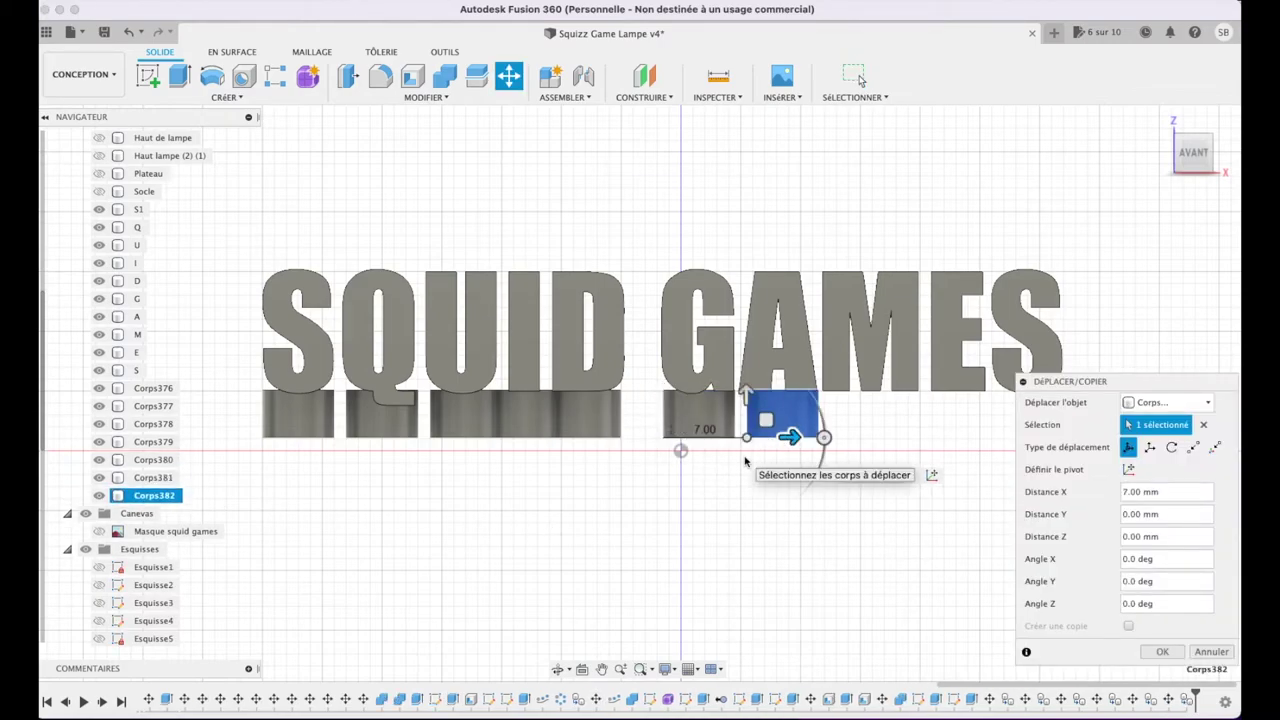
{"action": "mouse_move", "coordinate": [1166, 492]}
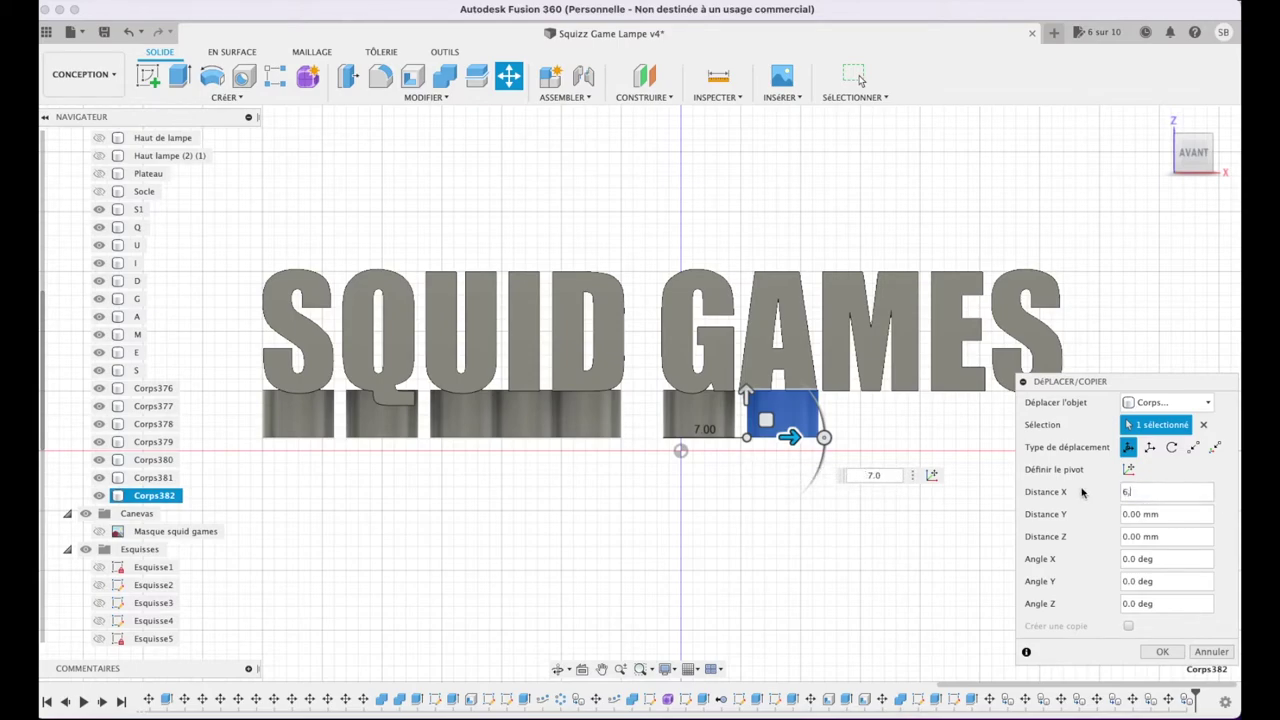
{"action": "type", "text": ",5"}
{"action": "left_click", "coordinate": [1162, 651]}
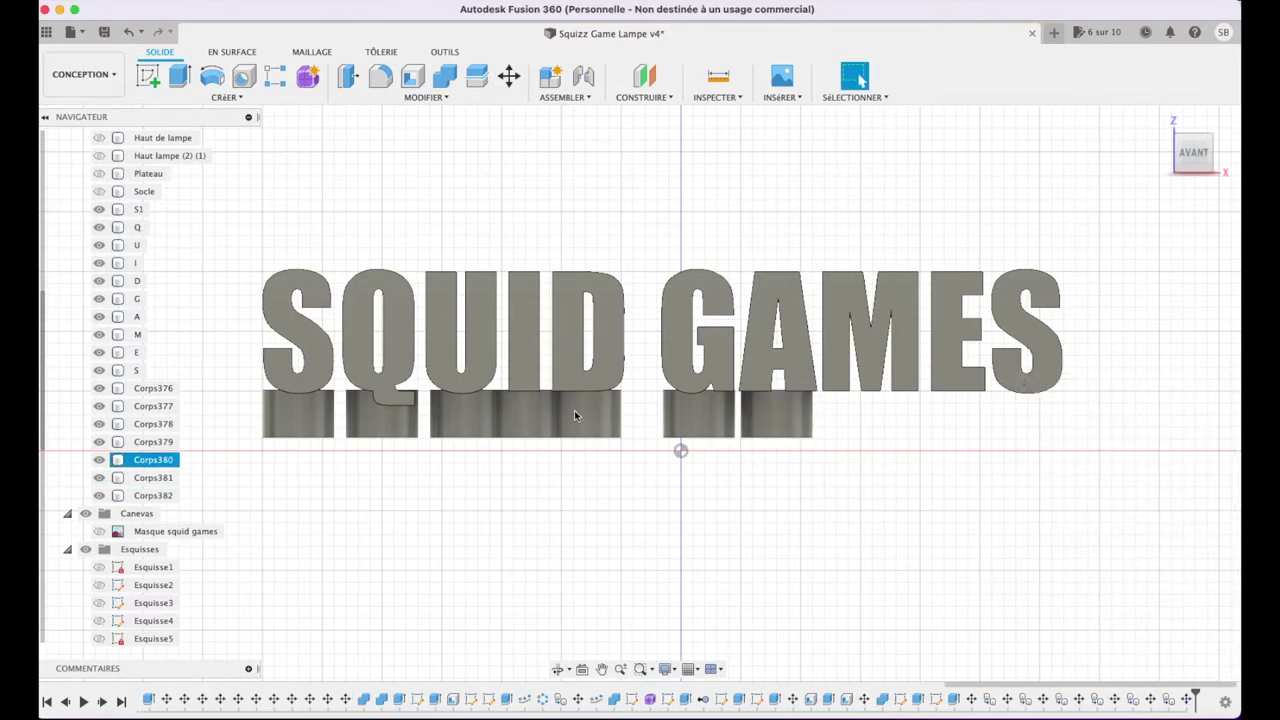
{"action": "key", "text": "ctrl+c"}
{"action": "key", "text": "ctrl+v"}
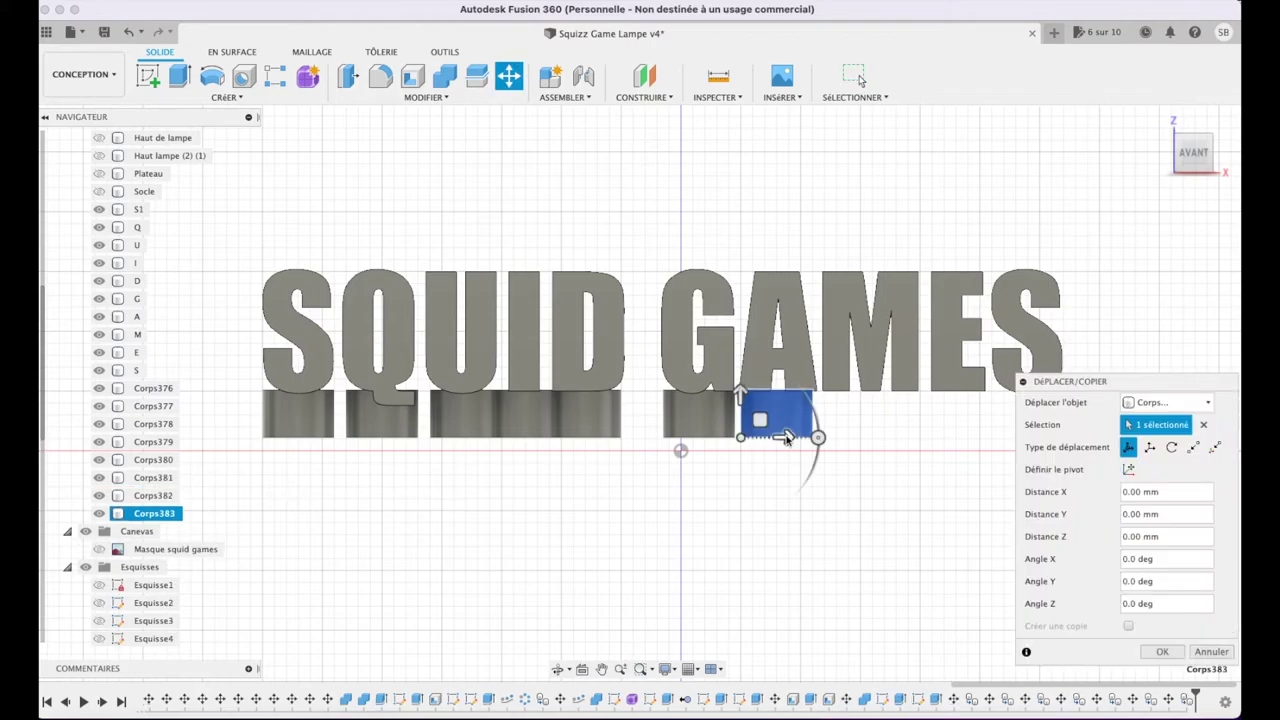
{"action": "left_click_drag", "start_coordinate": [787, 437], "coordinate": [882, 437]}
{"action": "key", "text": "Return"}
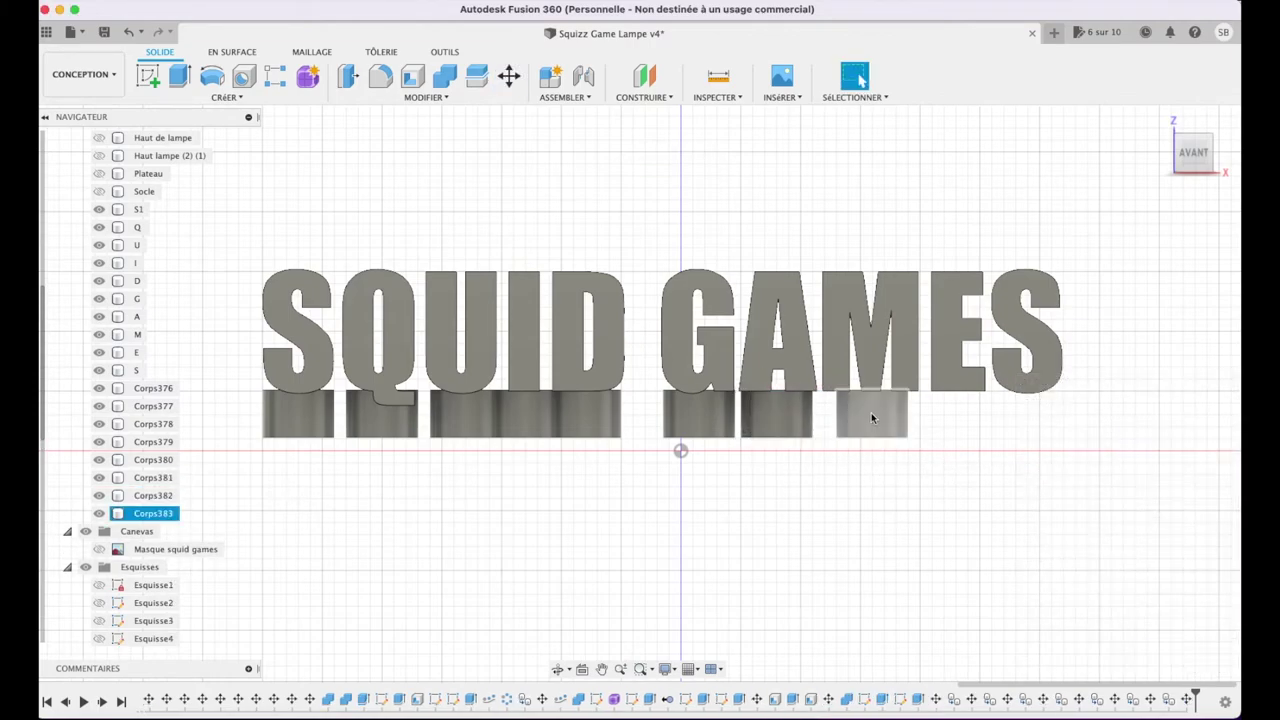
- Add cylinder copies under the E (7 mm along X) and the final S (6 mm)
{"action": "key", "text": "ctrl+c"}
{"action": "key", "text": "ctrl+v"}
{"action": "left_click_drag", "start_coordinate": [882, 437], "coordinate": [969, 441]}
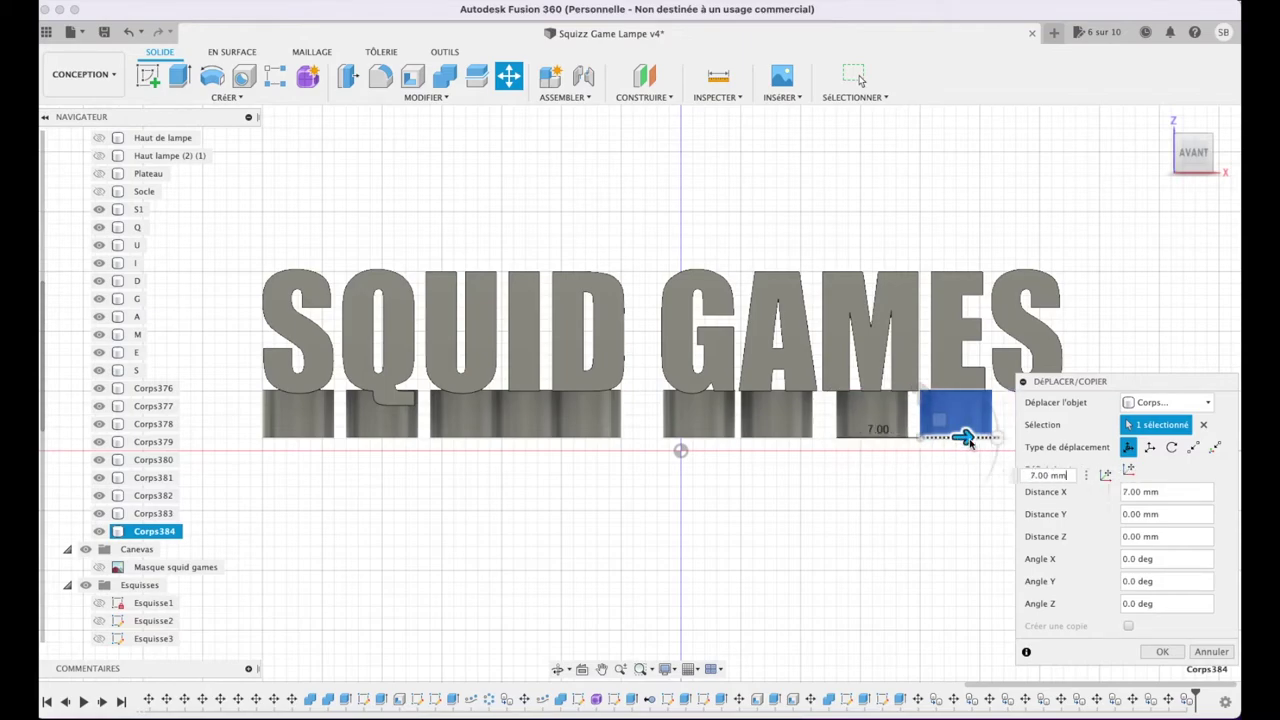
{"action": "left_click", "coordinate": [1162, 651]}
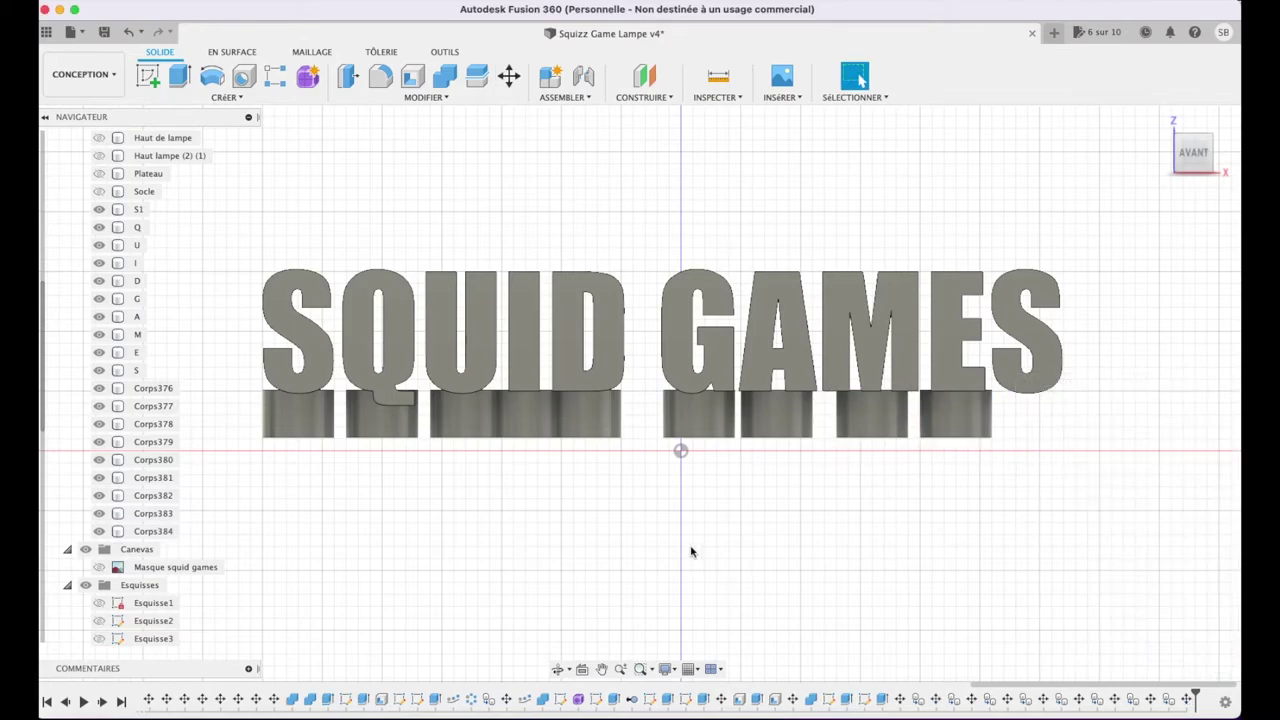
{"action": "left_click", "coordinate": [154, 531]}
{"action": "key", "text": "ctrl+c"}
{"action": "key", "text": "ctrl+v"}
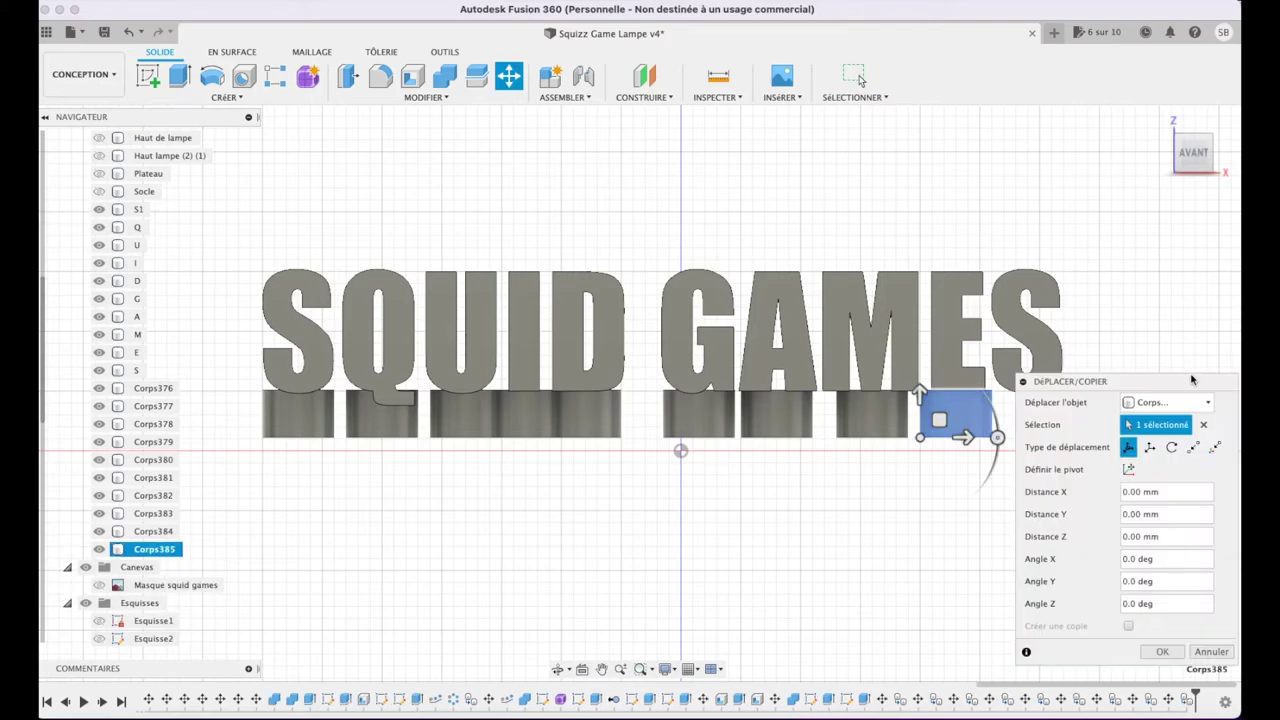
{"action": "mouse_move", "coordinate": [973, 441]}
{"action": "left_mouse_down"}
{"action": "mouse_move", "coordinate": [1047, 441]}
{"action": "mouse_move", "coordinate": [1035, 441]}
{"action": "left_mouse_up"}
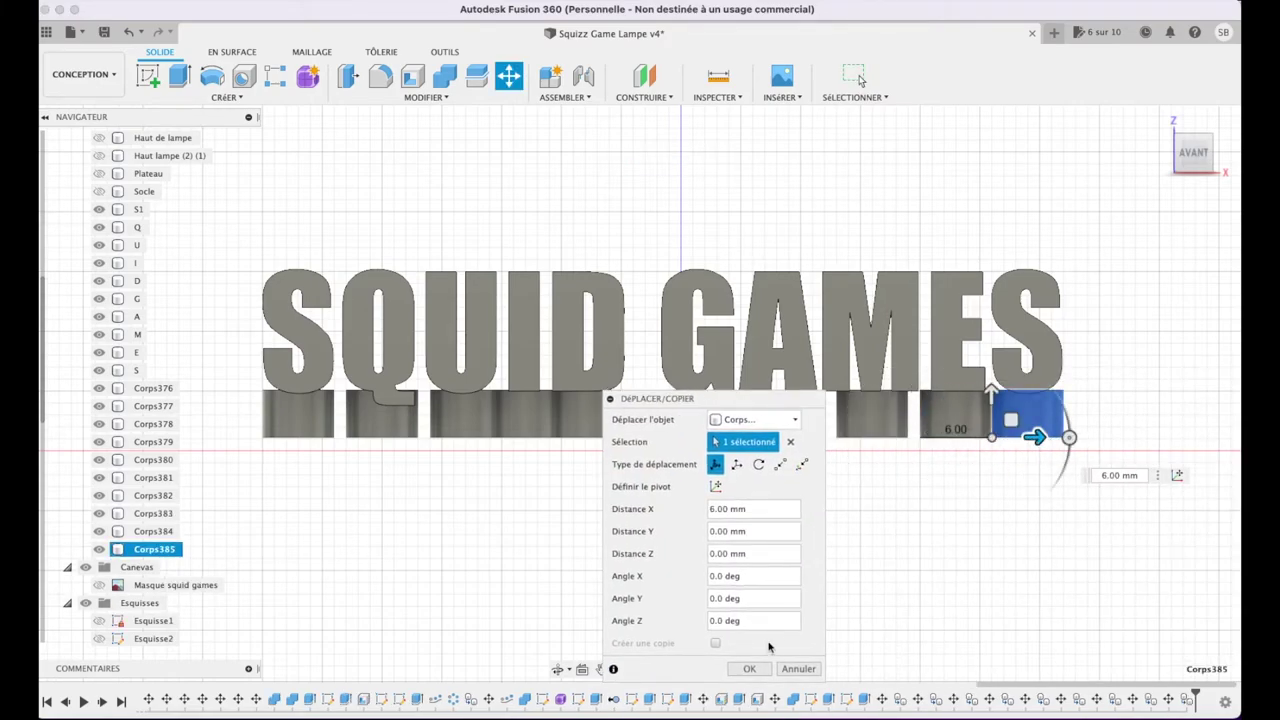
{"action": "left_click", "coordinate": [749, 668]}
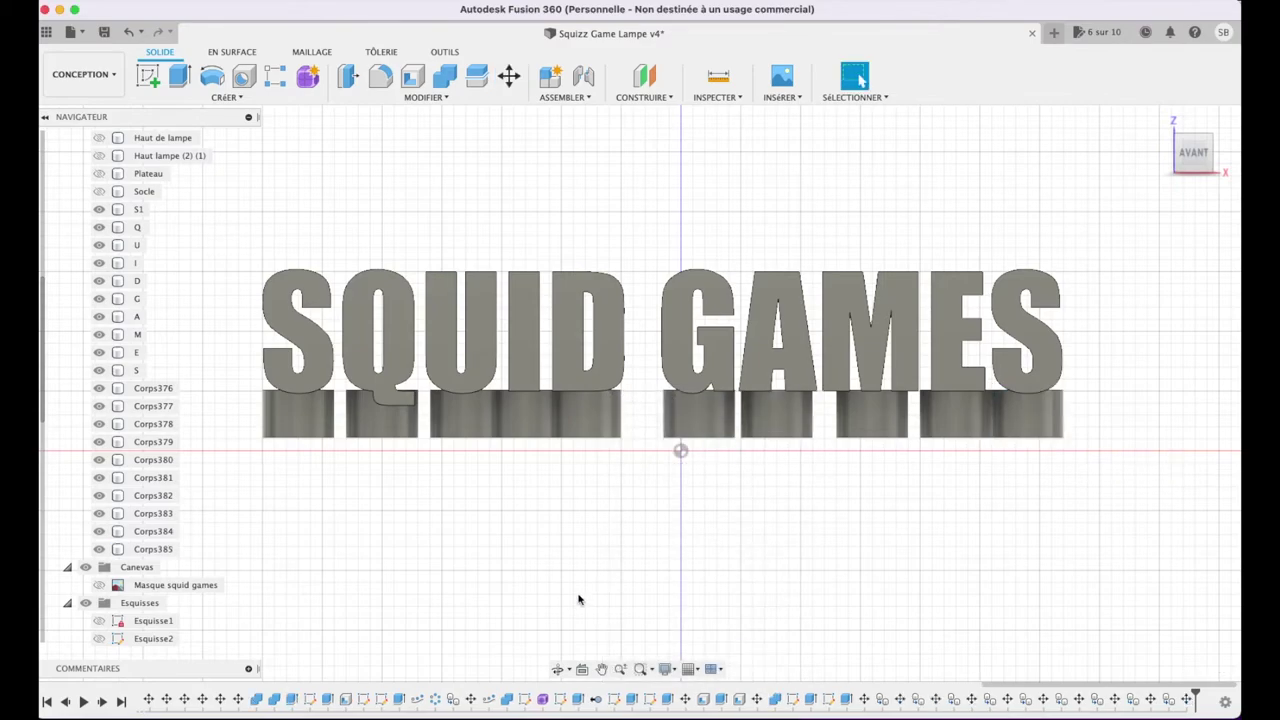
{"action": "scroll", "coordinate": [171, 620], "scroll_direction": "down", "scroll_amount": 3}
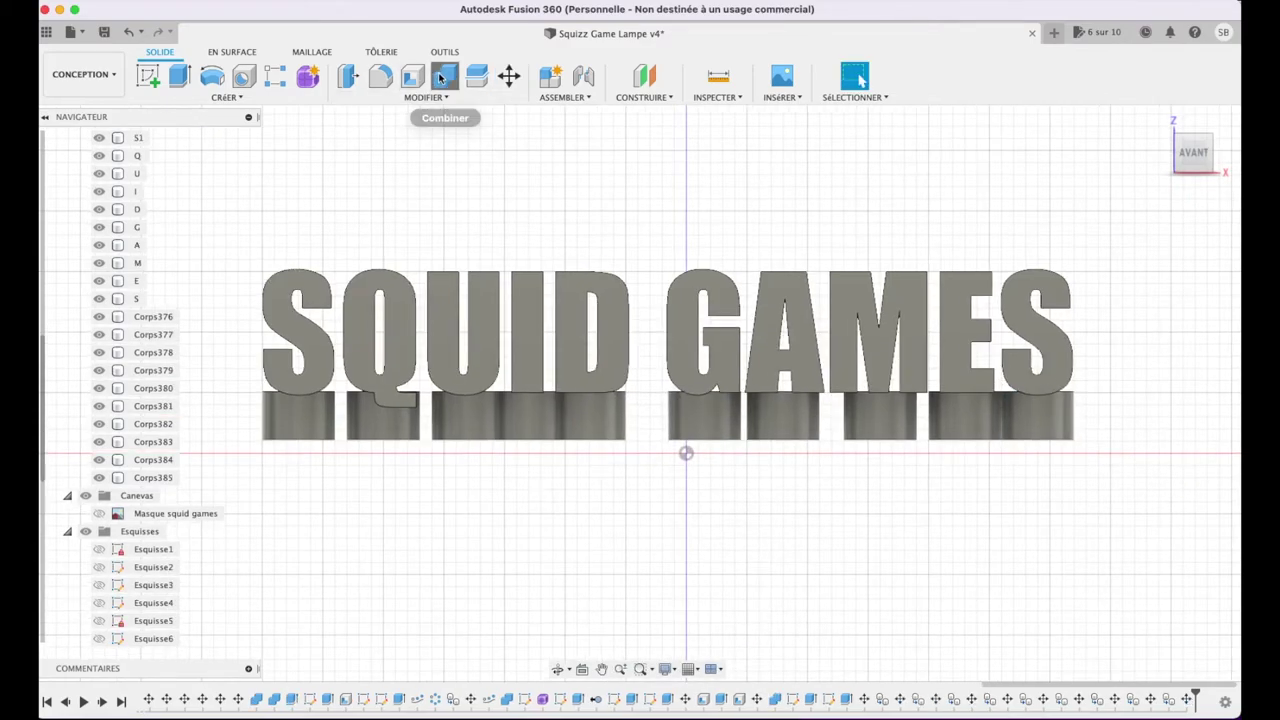
- Combine-cut the Corps376 cylinder out of the first S, then orbit to an isometric view
{"action": "left_click", "coordinate": [440, 78]}
{"action": "left_click", "coordinate": [285, 320]}
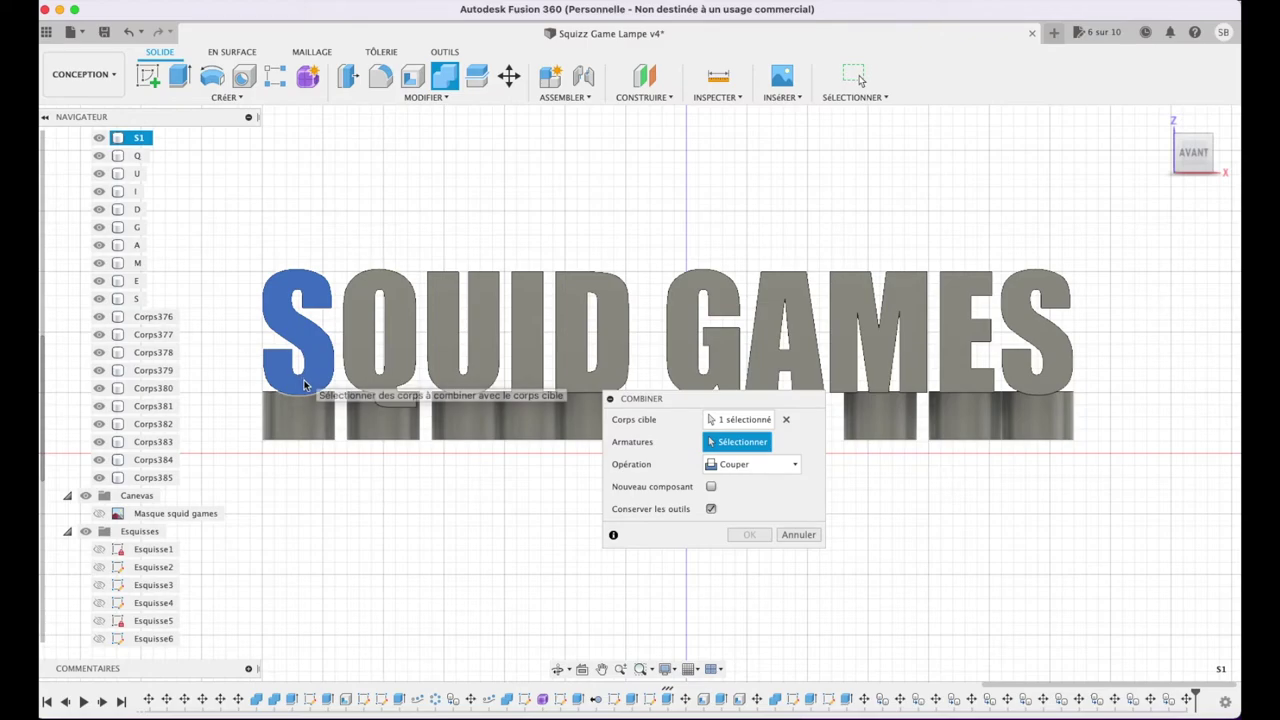
{"action": "left_click", "coordinate": [305, 430]}
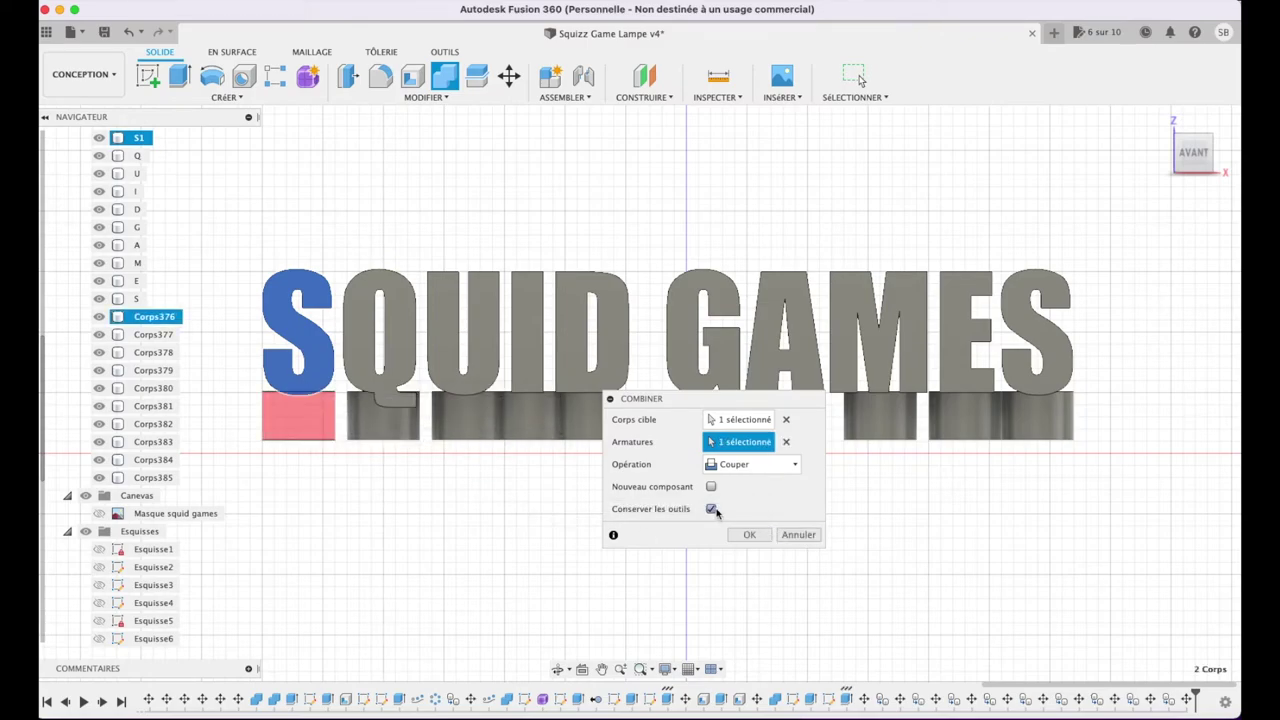
{"action": "left_click", "coordinate": [749, 535]}
{"action": "left_click", "coordinate": [1161, 107]}
{"action": "mouse_move", "coordinate": [1161, 107]}
{"action": "middle_mouse_down", "text": "shift"}
{"action": "mouse_move", "coordinate": [1066, 116]}
{"action": "mouse_move", "coordinate": [1170, 124]}
{"action": "middle_mouse_up", "text": "shift"}
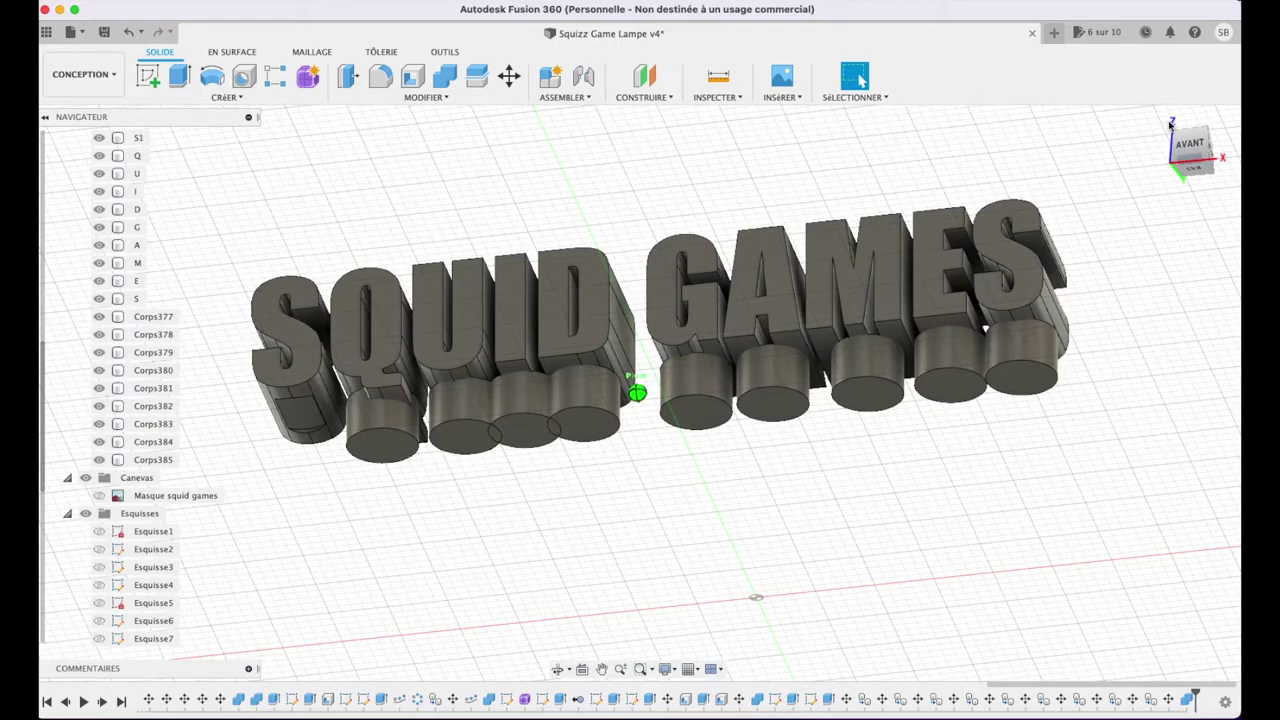
{"action": "left_click", "coordinate": [300, 413]}
{"action": "left_click", "coordinate": [413, 77]}
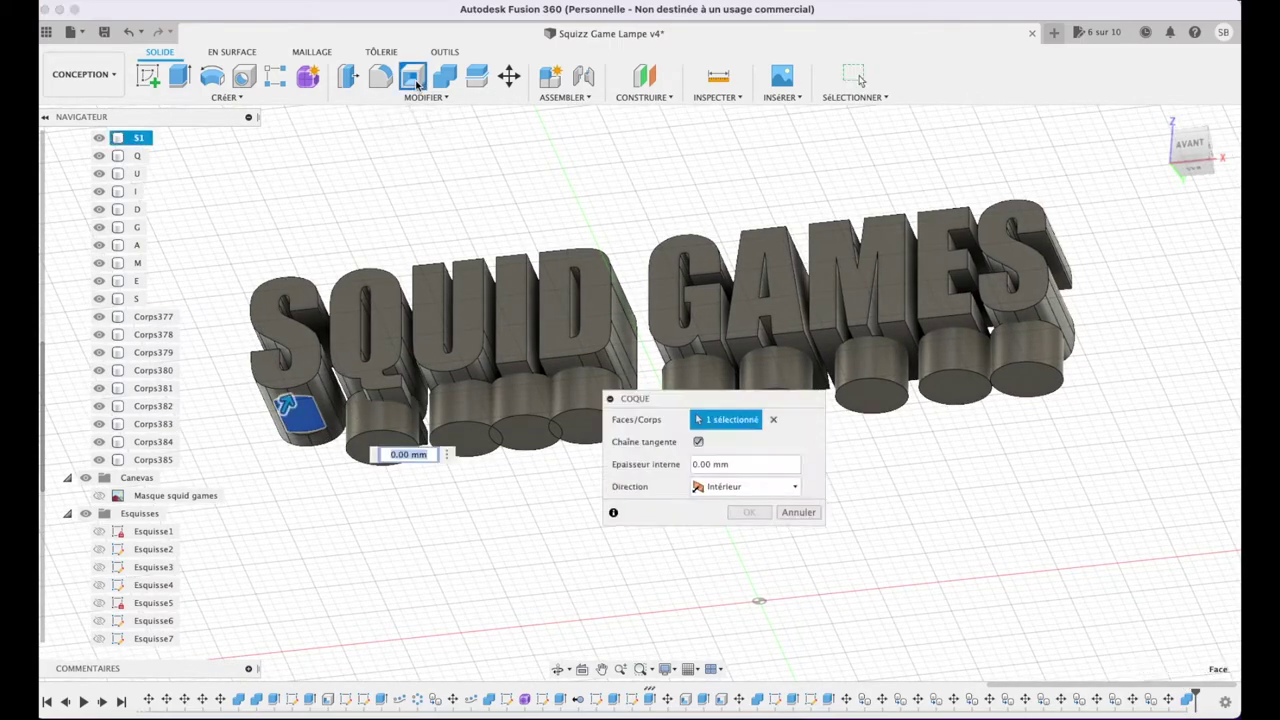
{"action": "left_click", "coordinate": [809, 464]}
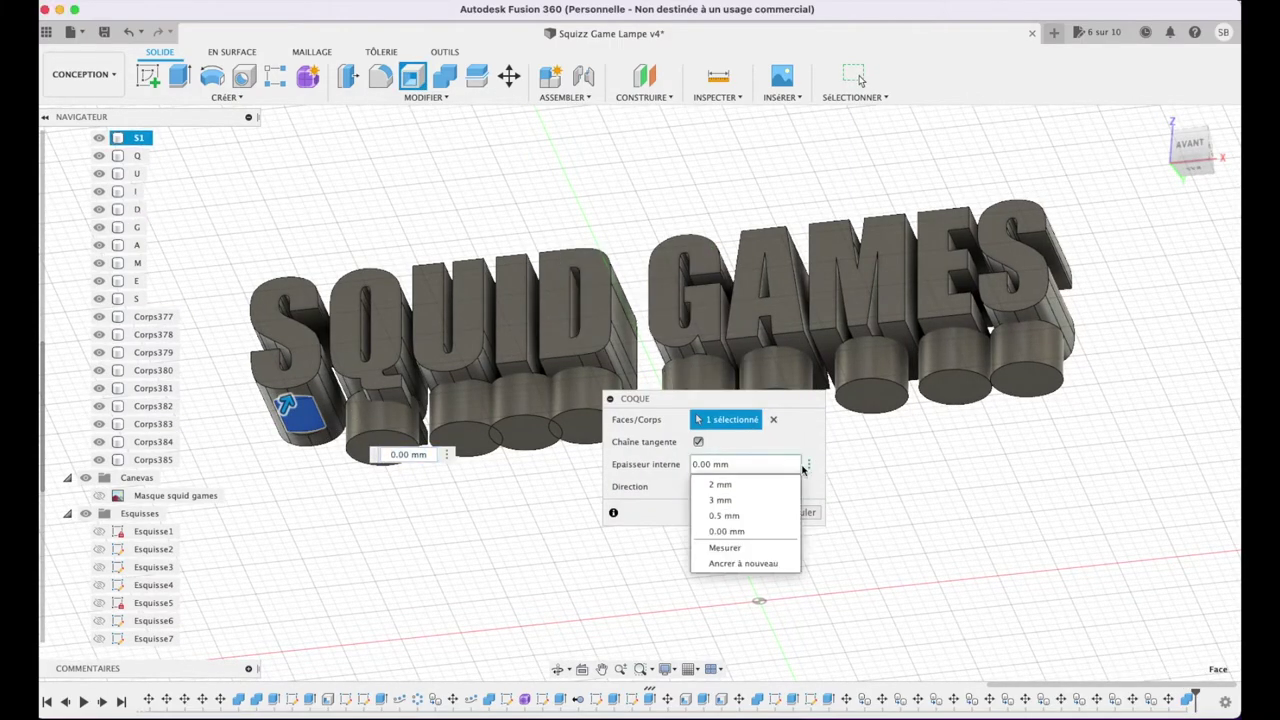
{"action": "left_click", "coordinate": [726, 491]}
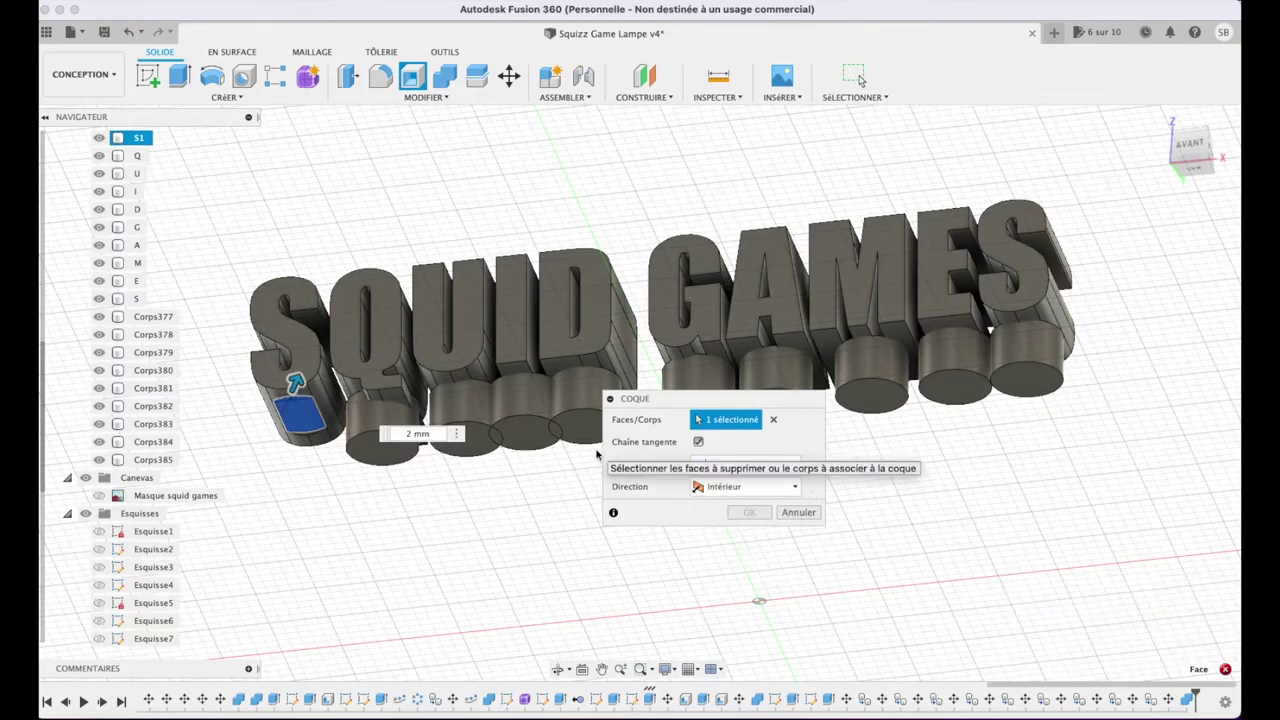
{"action": "double_click", "coordinate": [767, 463]}
{"action": "type", "text": "0,5"}
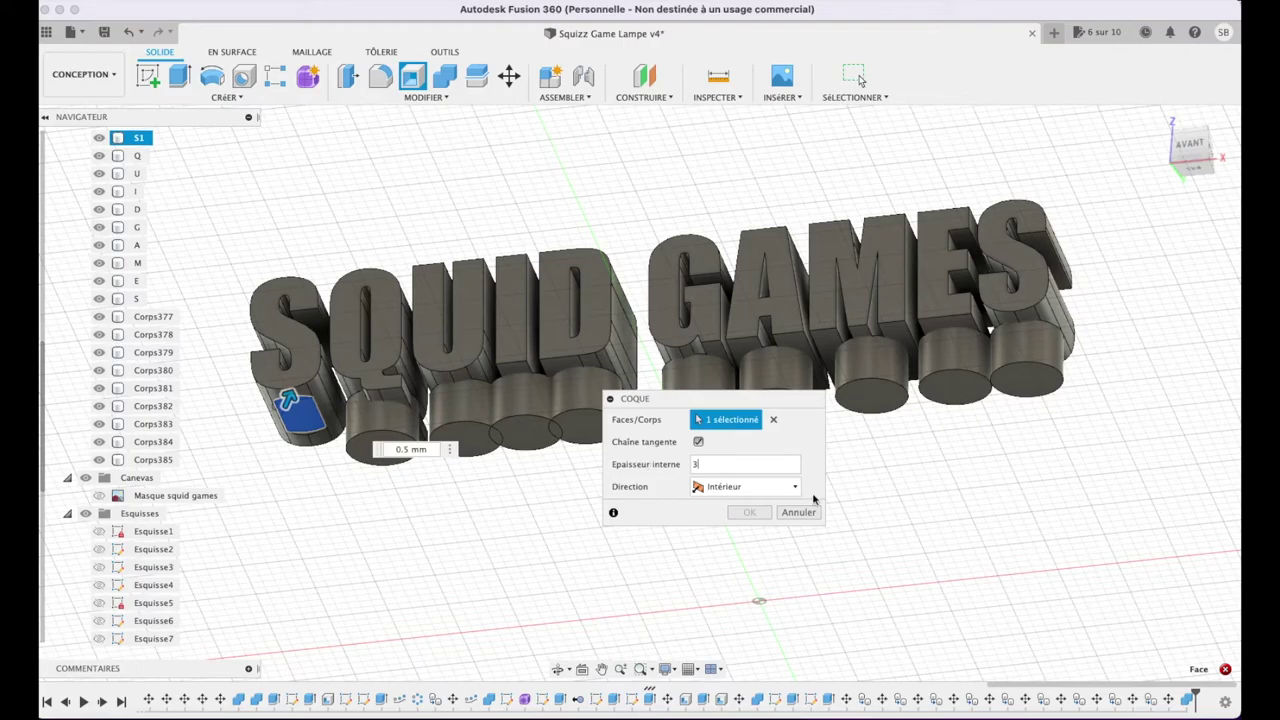
{"action": "left_click", "coordinate": [801, 512]}
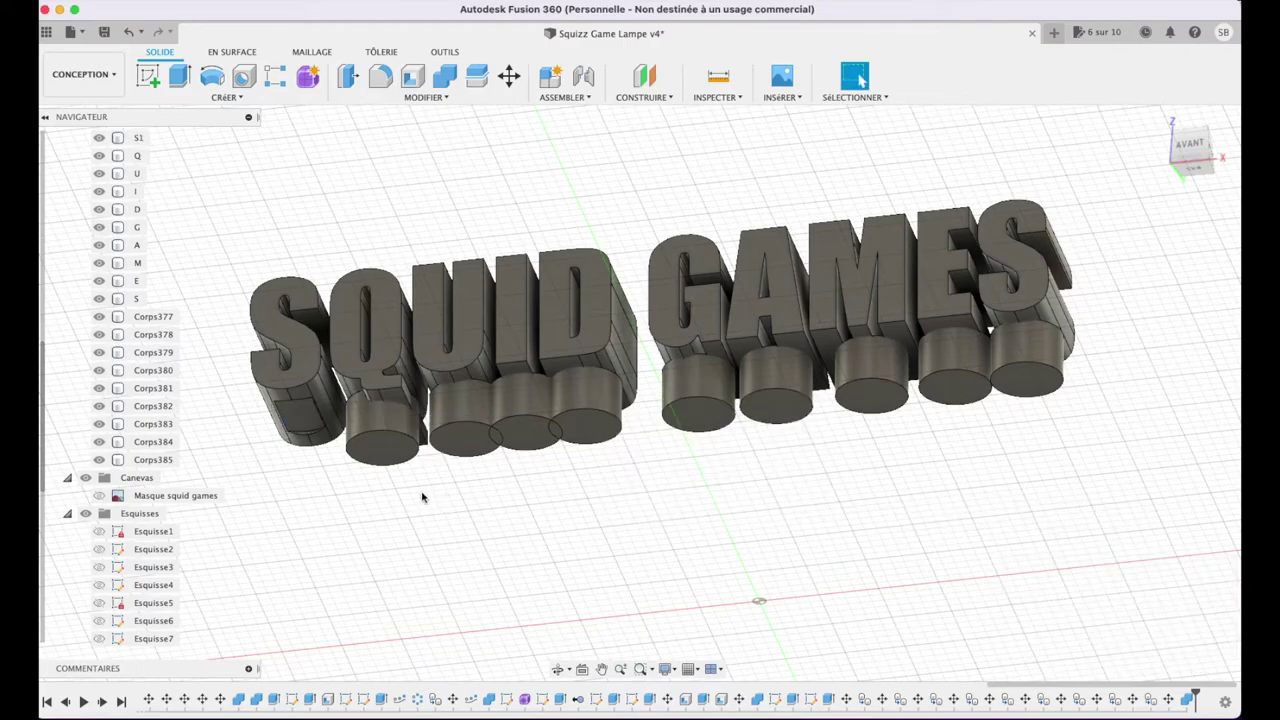
- Cut the cylinders out of the Q and U letters with Combine
{"action": "left_click", "coordinate": [445, 76]}
{"action": "left_click", "coordinate": [390, 433]}
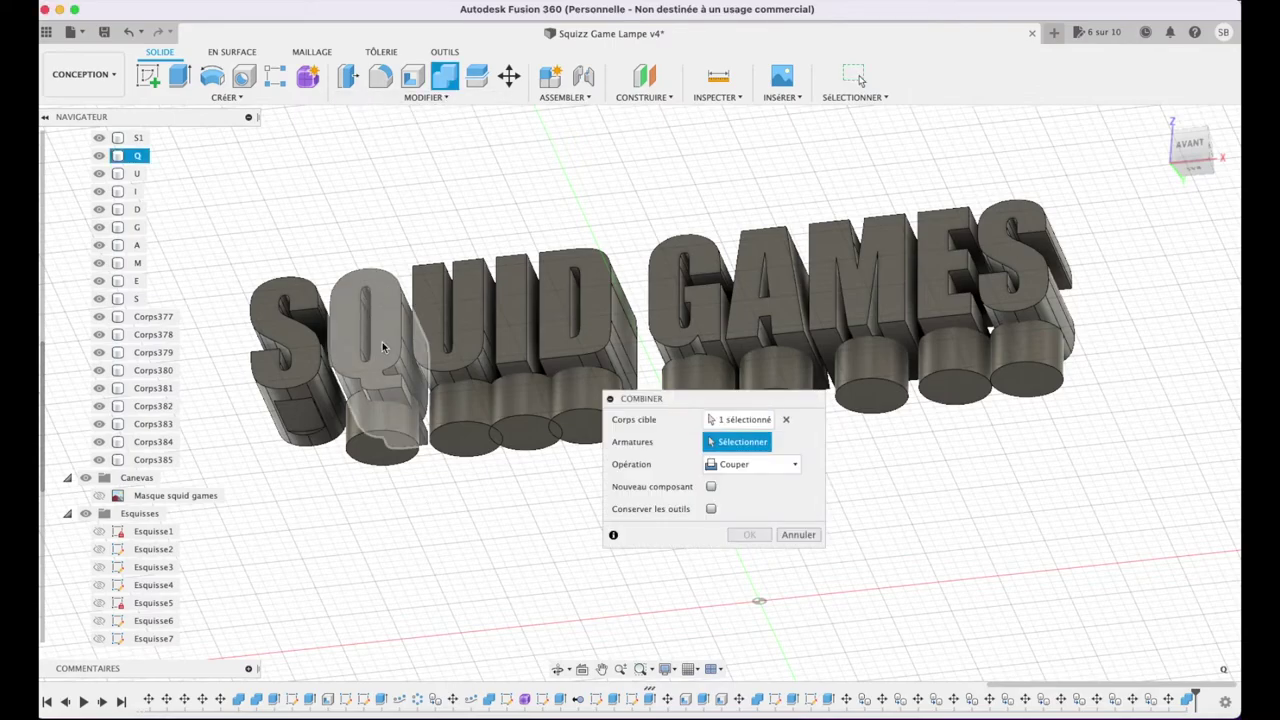
{"action": "left_click", "coordinate": [390, 433]}
{"action": "left_click", "coordinate": [749, 534]}
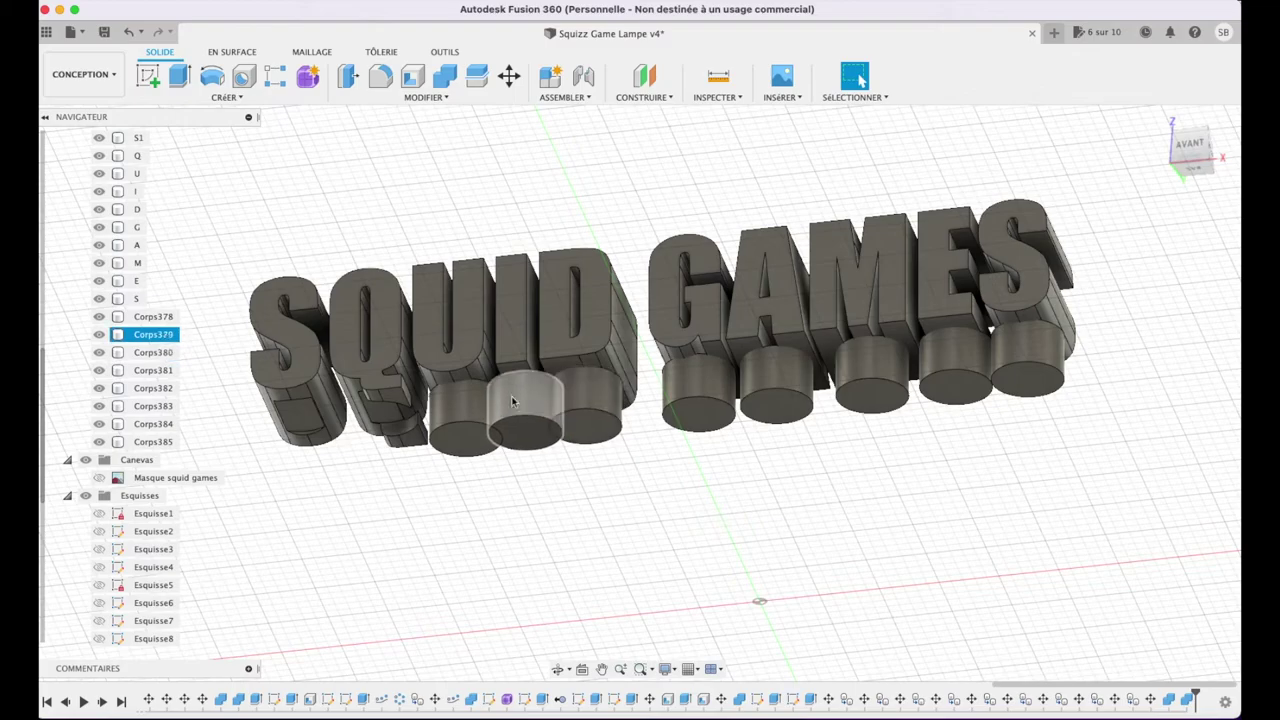
{"action": "left_click", "coordinate": [451, 428]}
{"action": "left_click", "coordinate": [445, 76]}
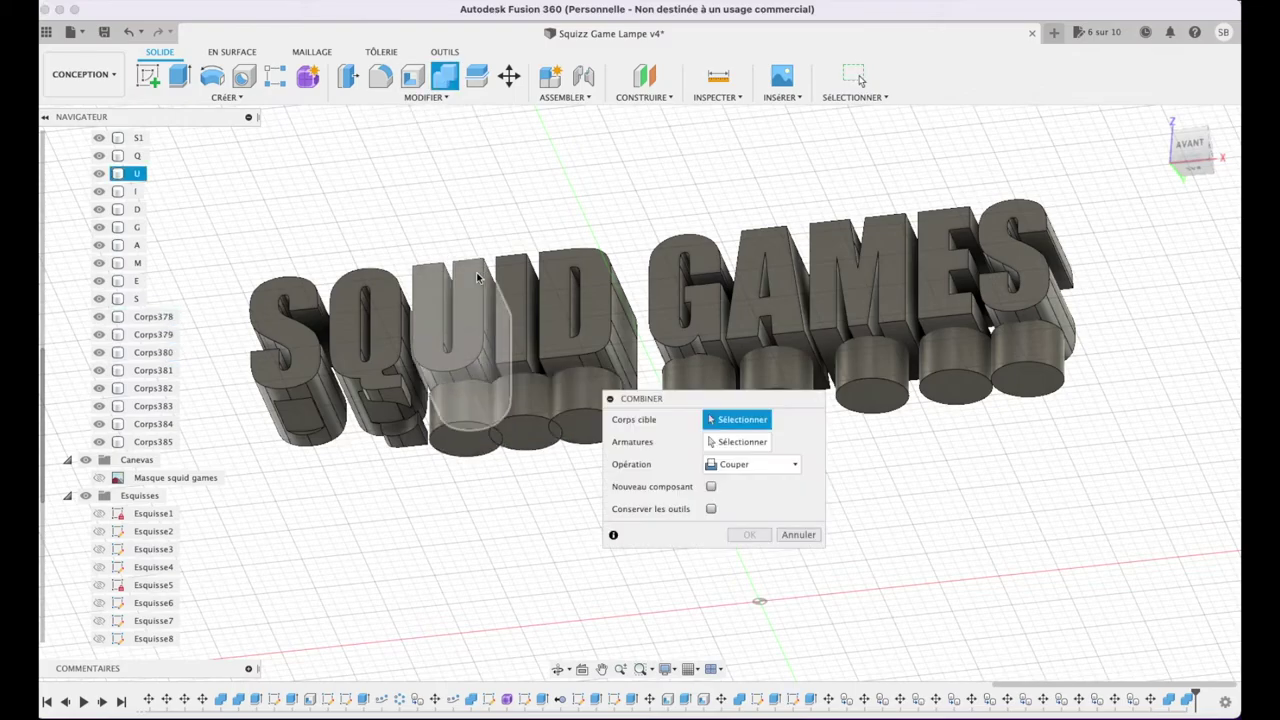
{"action": "left_click", "coordinate": [477, 428]}
{"action": "left_click", "coordinate": [750, 538]}
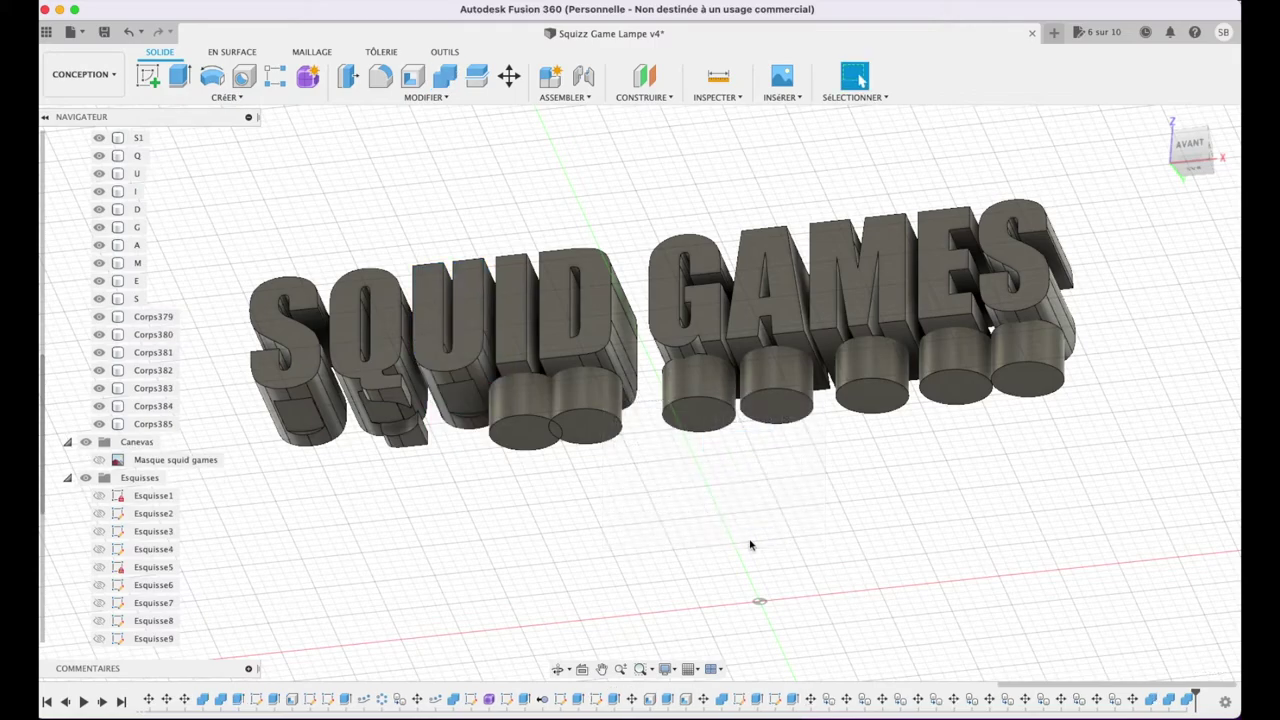
- Cut the cylinders out of the I, D and G letters with Combine
{"action": "left_click", "coordinate": [445, 76]}
{"action": "left_click", "coordinate": [518, 418]}
{"action": "left_click", "coordinate": [518, 418]}
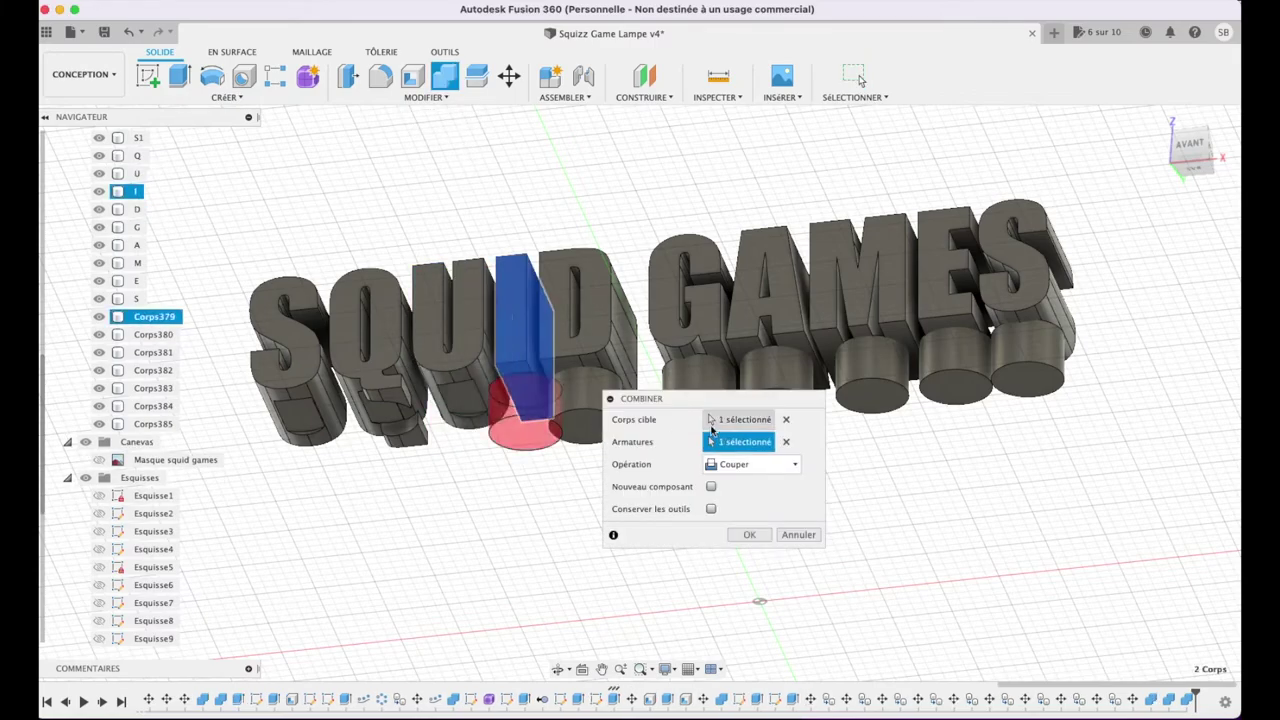
{"action": "left_click", "coordinate": [749, 535]}
{"action": "left_click", "coordinate": [445, 76]}
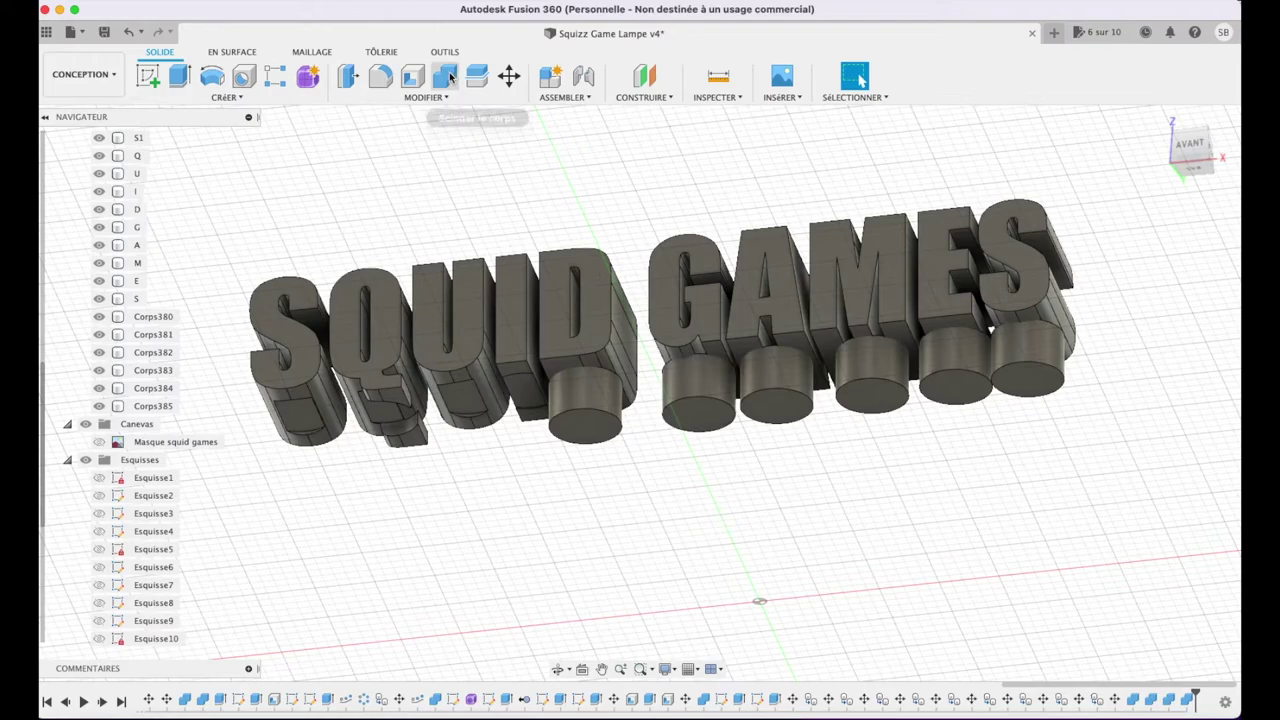
{"action": "left_click", "coordinate": [588, 425]}
{"action": "left_click", "coordinate": [749, 535]}
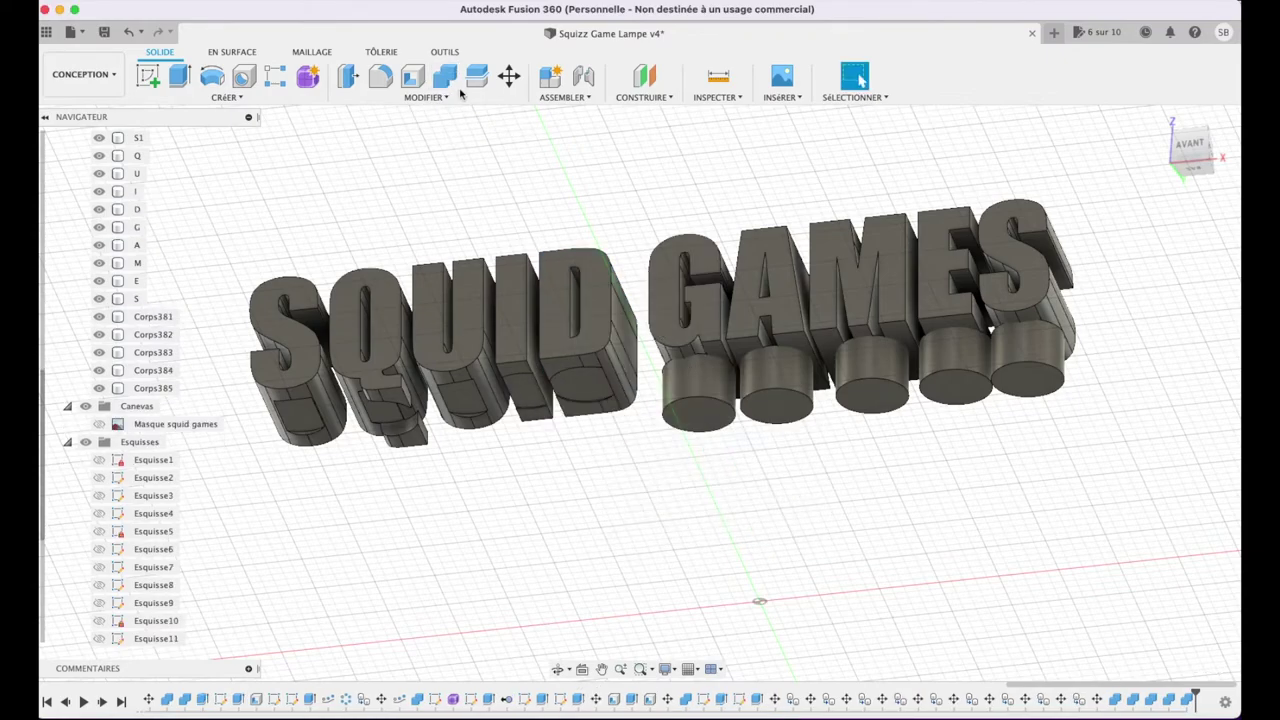
{"action": "left_click", "coordinate": [445, 76]}
{"action": "left_click", "coordinate": [137, 227]}
{"action": "left_click", "coordinate": [154, 316]}
{"action": "left_click", "coordinate": [749, 535]}
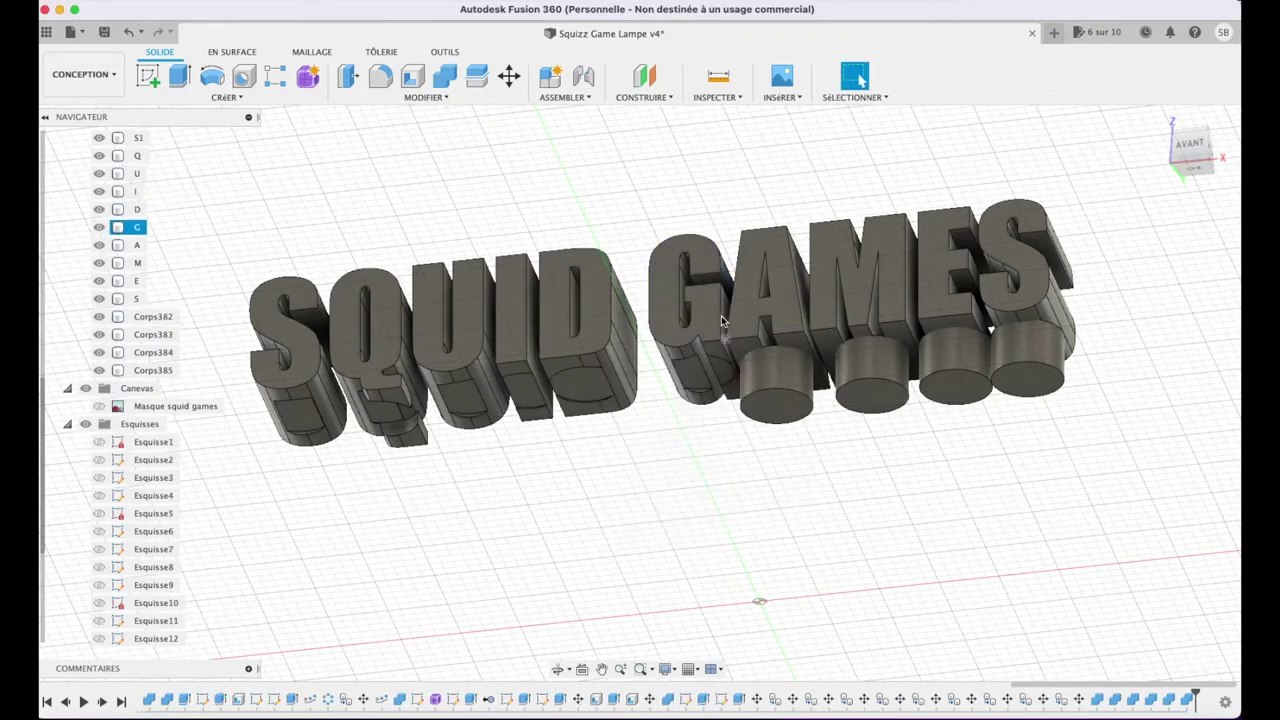
- Cut the cylinders out of the A and M letters with Combine
{"action": "left_click", "coordinate": [445, 76]}
{"action": "left_click", "coordinate": [763, 280]}
{"action": "left_click", "coordinate": [757, 371]}
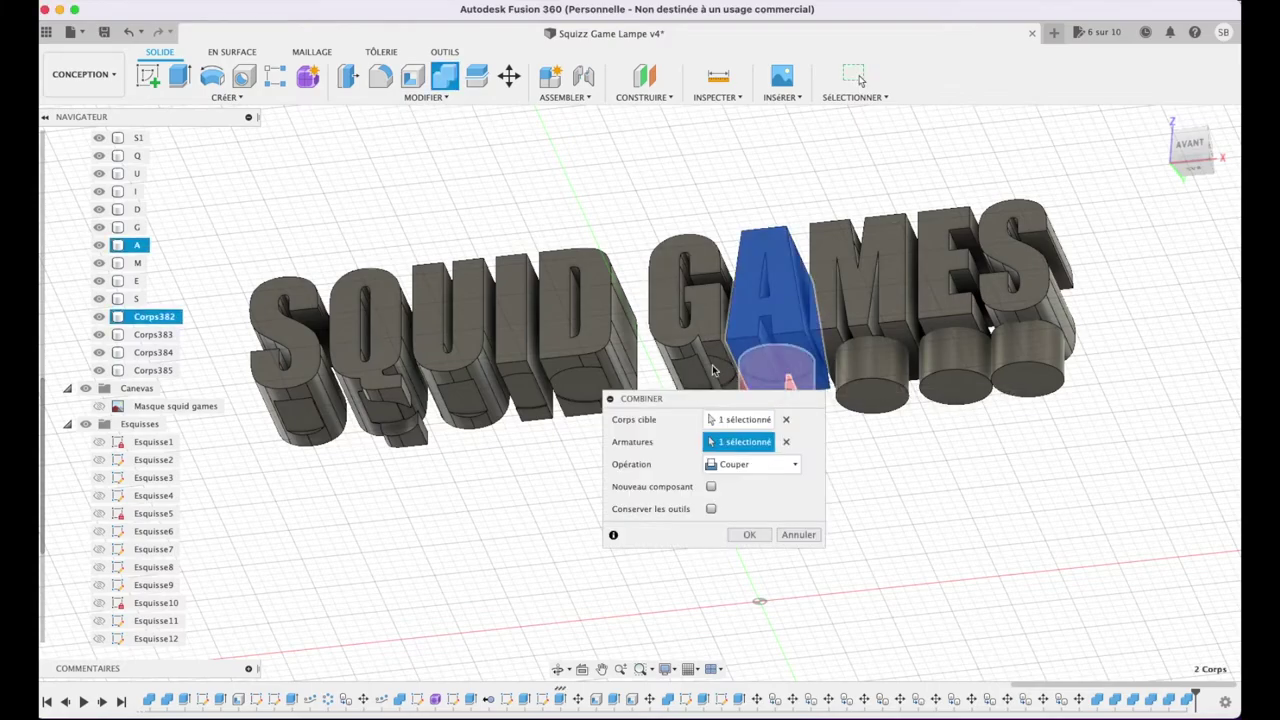
{"action": "left_click", "coordinate": [749, 535]}
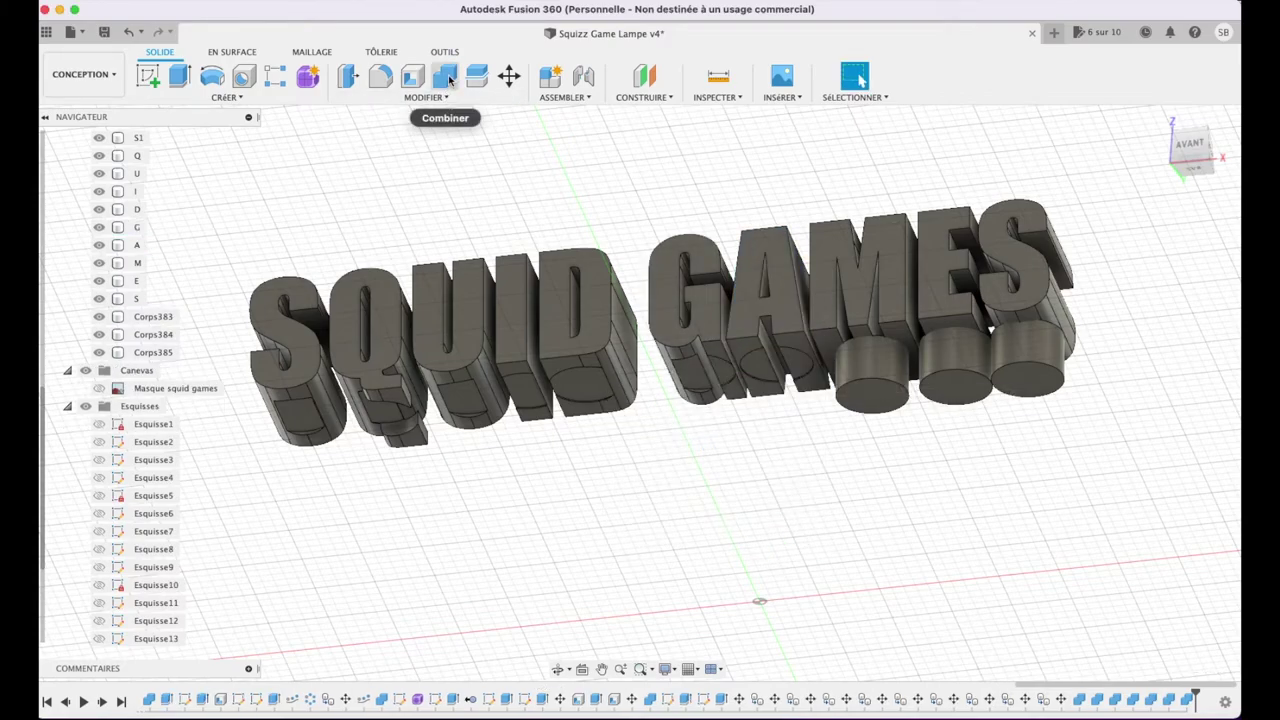
{"action": "left_click", "coordinate": [445, 76]}
{"action": "left_click", "coordinate": [866, 280]}
{"action": "left_click", "coordinate": [870, 385]}
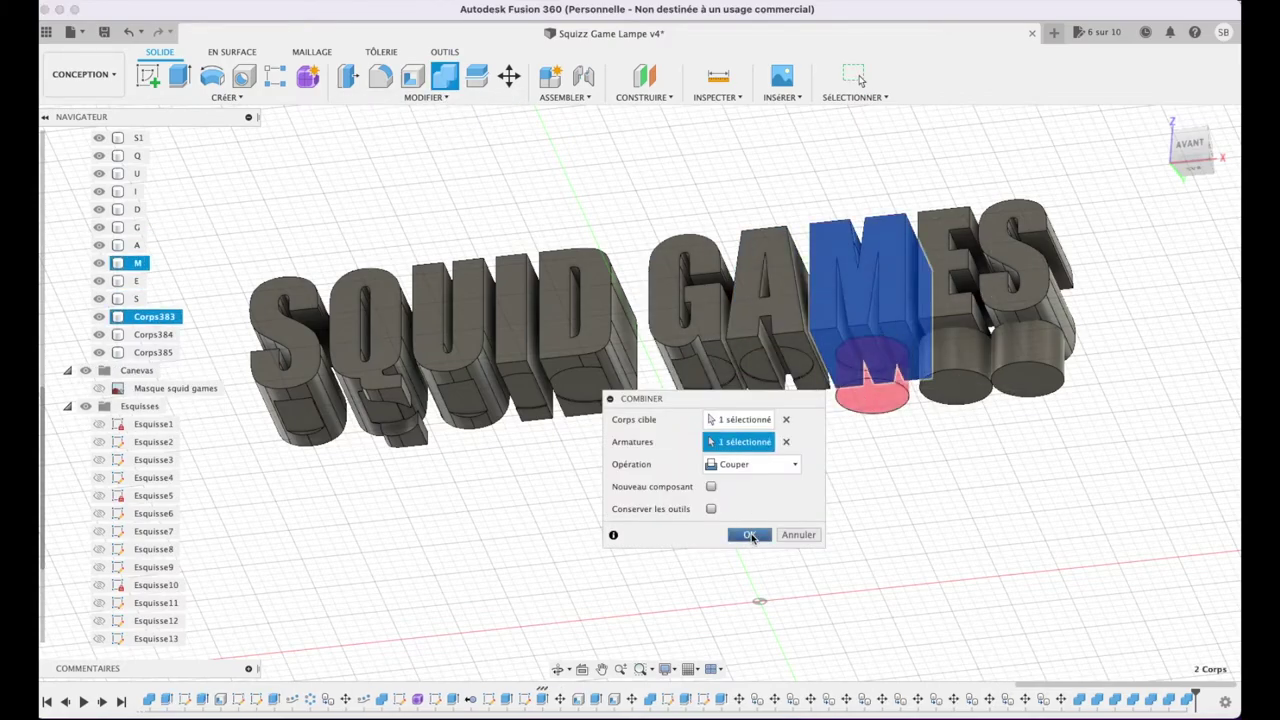
{"action": "left_click", "coordinate": [749, 535]}
- Cut the cylinders out of the E and final S letters with Combine
{"action": "left_click", "coordinate": [445, 76]}
{"action": "left_click", "coordinate": [955, 255]}
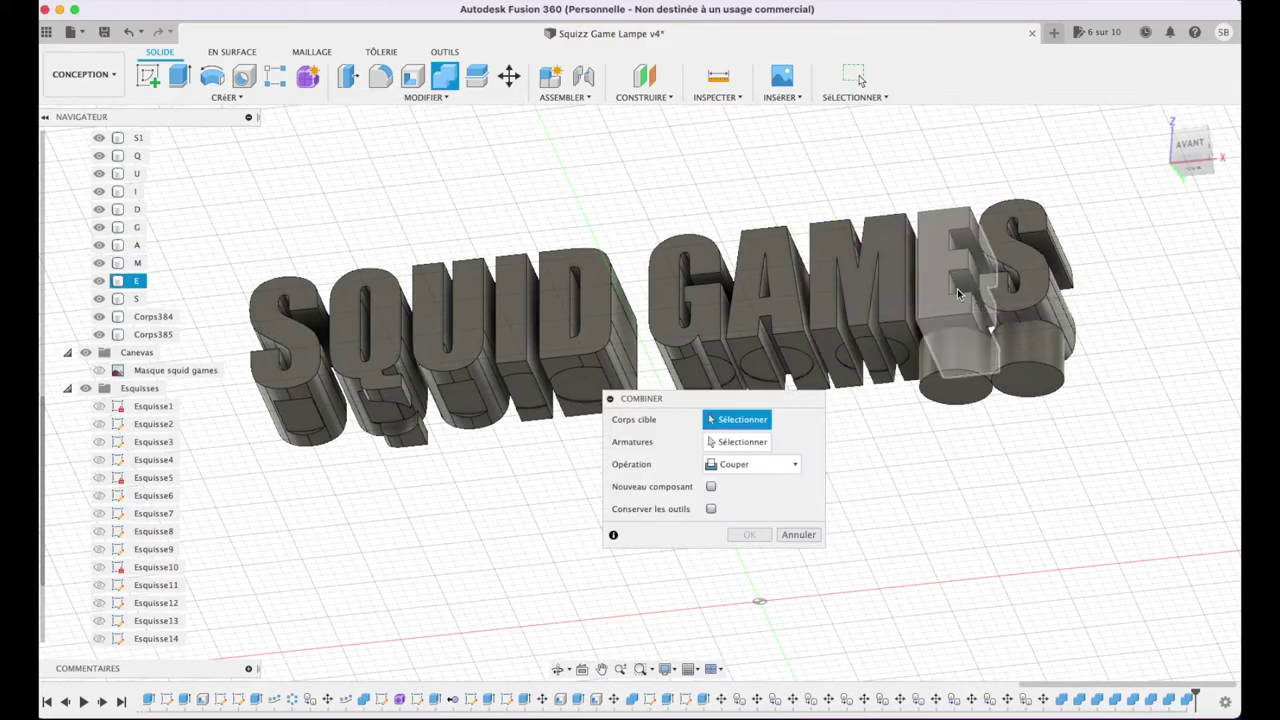
{"action": "left_click", "coordinate": [950, 385]}
{"action": "left_click", "coordinate": [749, 535]}
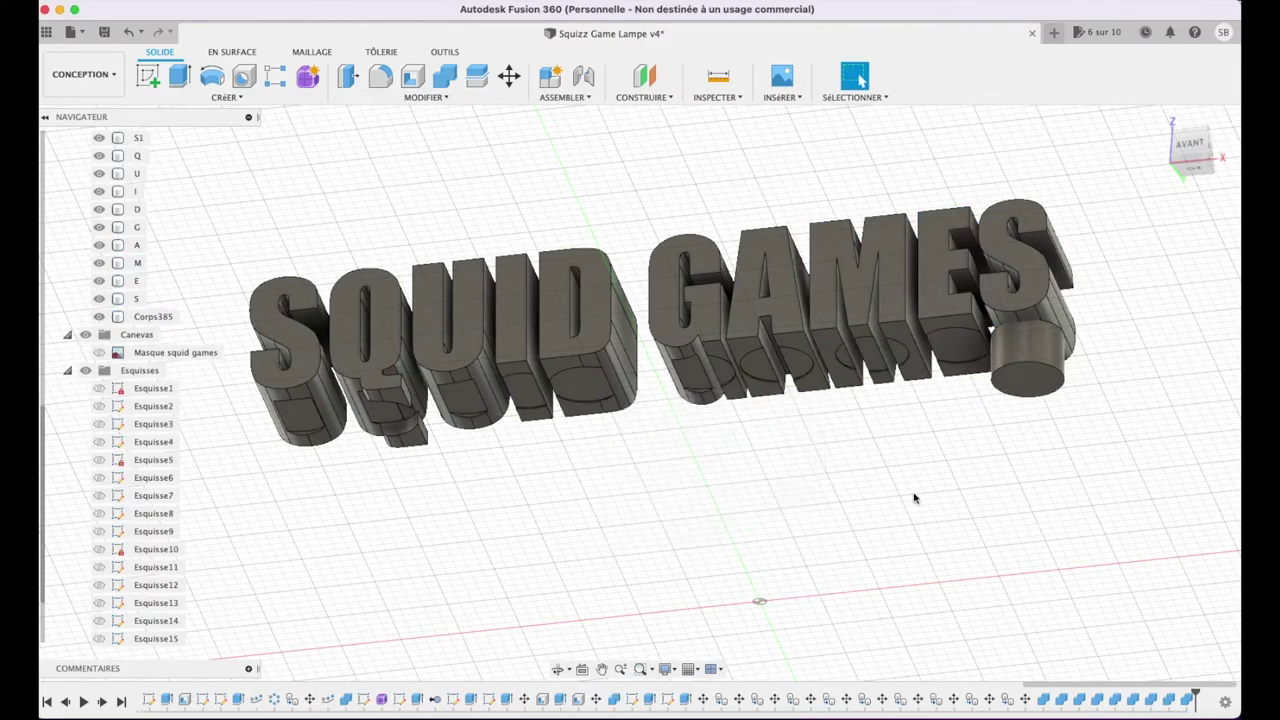
{"action": "left_click", "coordinate": [443, 78]}
{"action": "left_click", "coordinate": [1015, 255]}
{"action": "left_click", "coordinate": [1030, 365]}
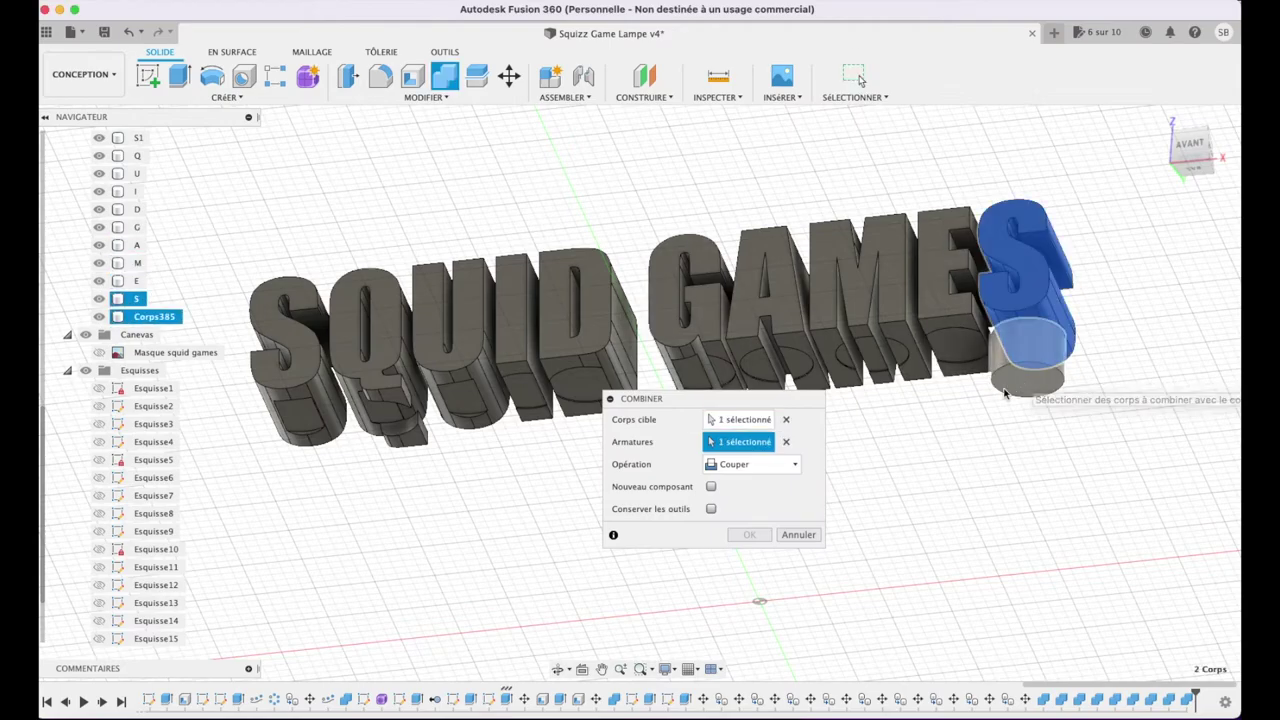
{"action": "left_click", "coordinate": [749, 535]}
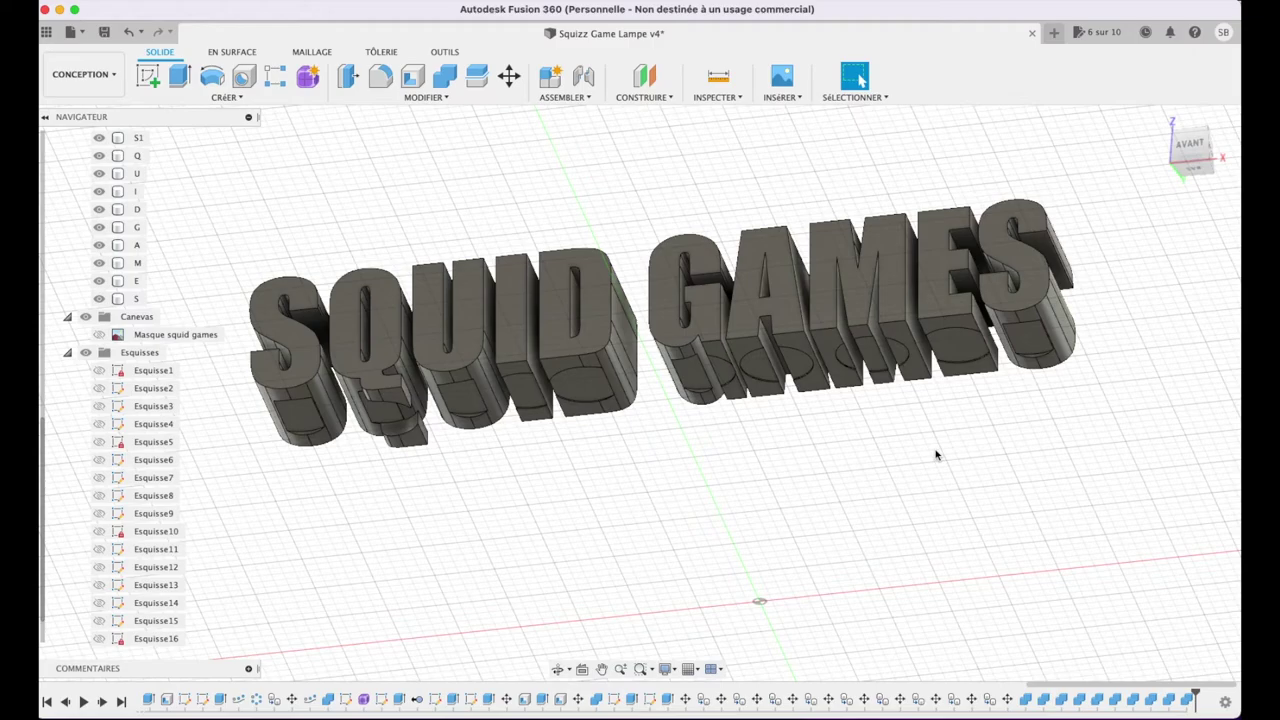
- Show the Plateau base plate and reorient to a three-quarter view
{"action": "scroll", "coordinate": [190, 325], "scroll_direction": "up", "scroll_amount": 5}
{"action": "scroll", "coordinate": [190, 310], "scroll_direction": "up", "scroll_amount": 2}
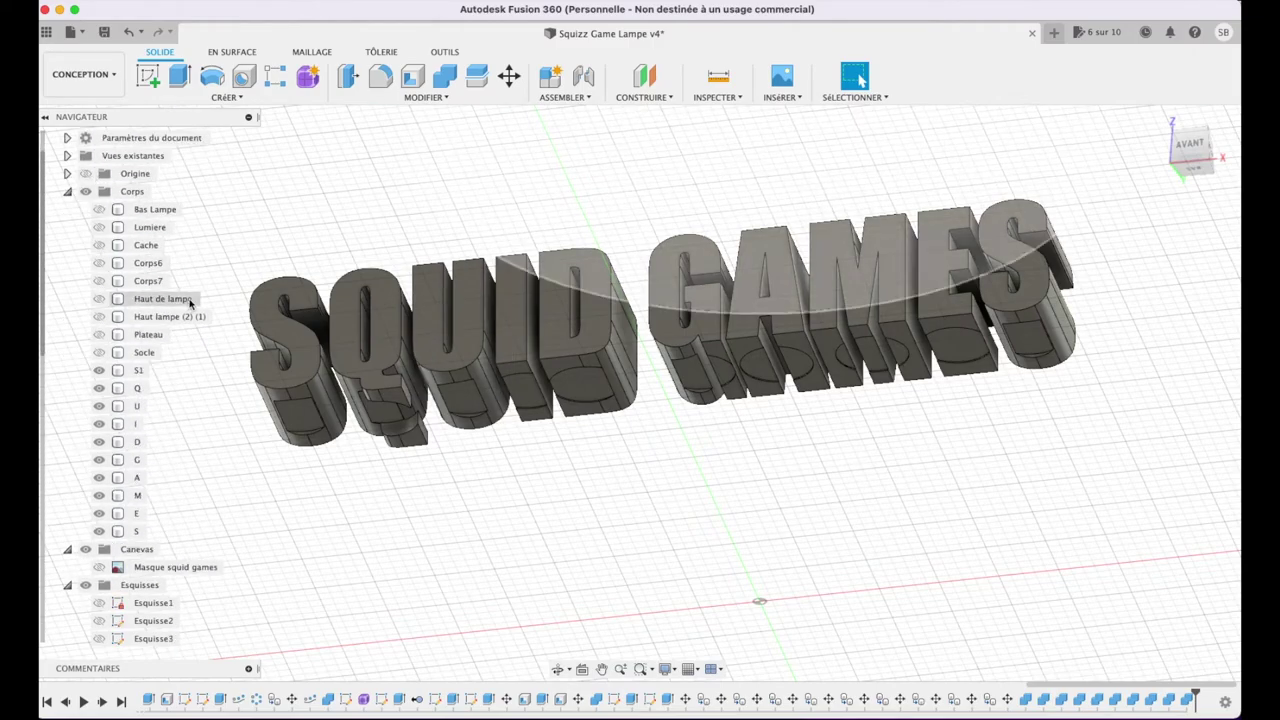
{"action": "left_click", "coordinate": [99, 334]}
{"action": "left_click", "coordinate": [148, 334]}
{"action": "left_click", "coordinate": [1189, 152]}
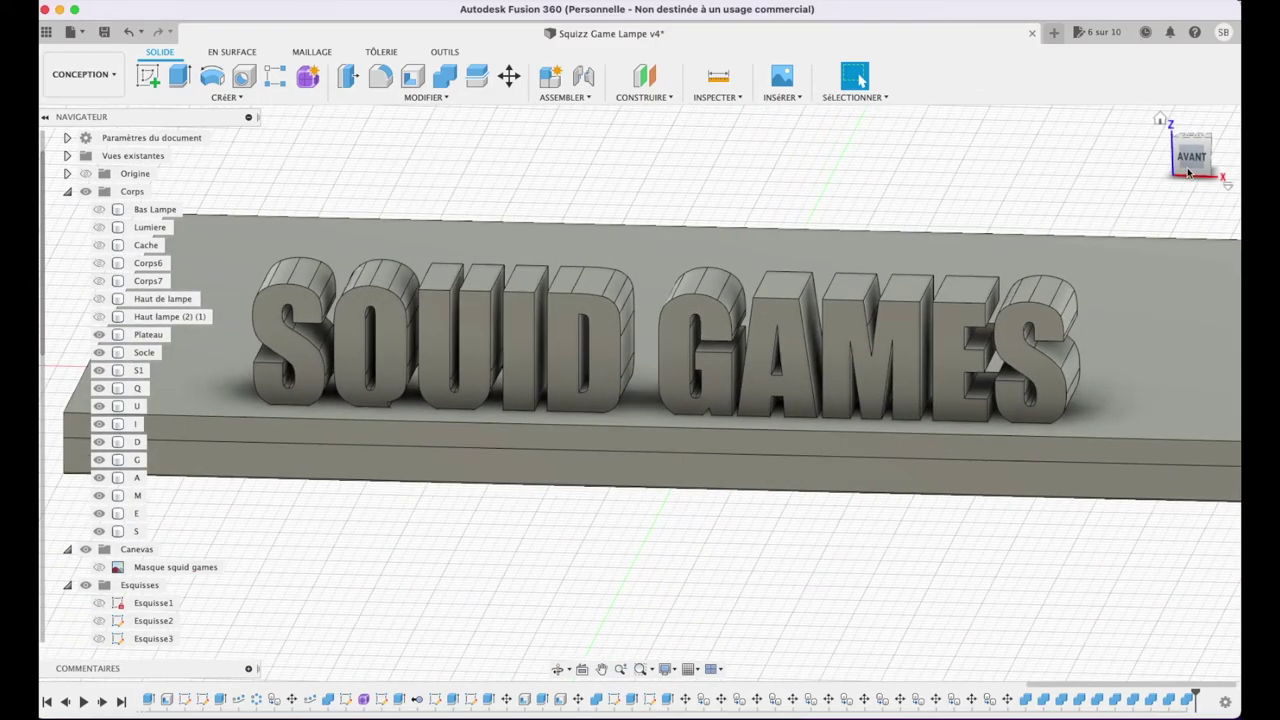
{"action": "left_click", "coordinate": [1160, 119]}
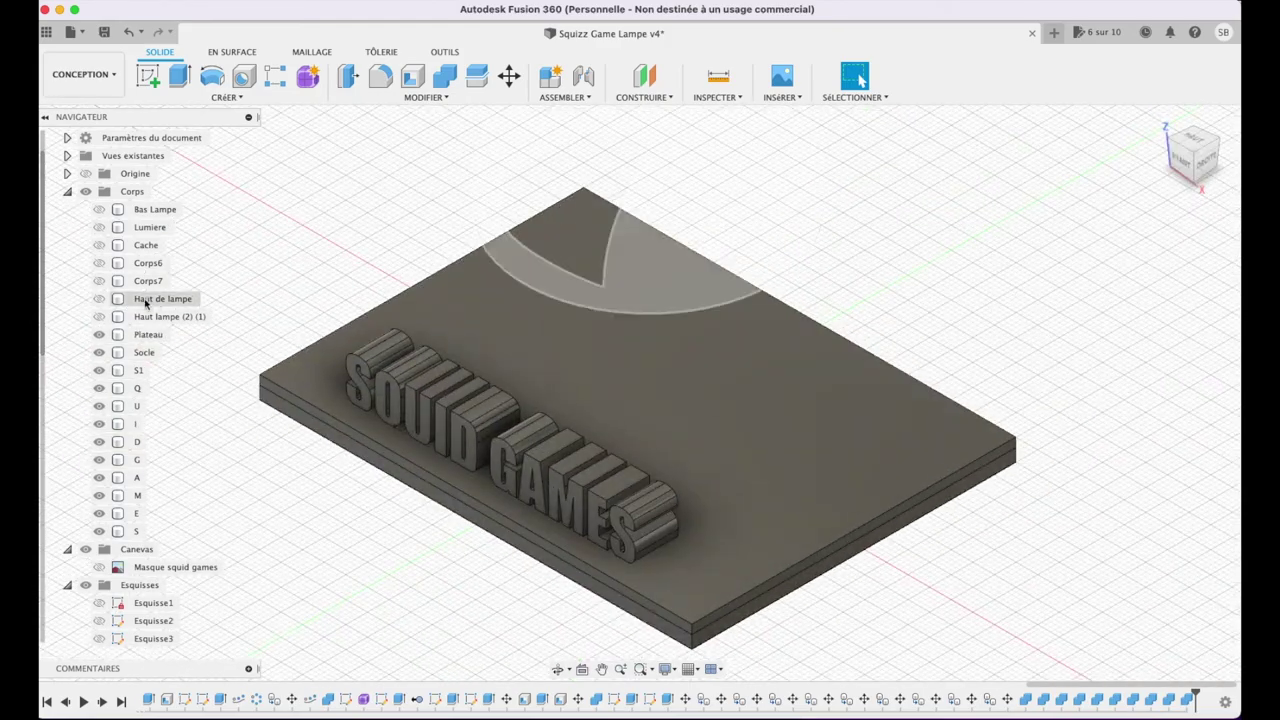
- Show the Bas Lampe, Lumiere, Cache and Haut de lampe bodies
{"action": "left_click", "coordinate": [99, 209]}
{"action": "left_click", "coordinate": [103, 247]}
{"action": "left_click", "coordinate": [99, 246]}
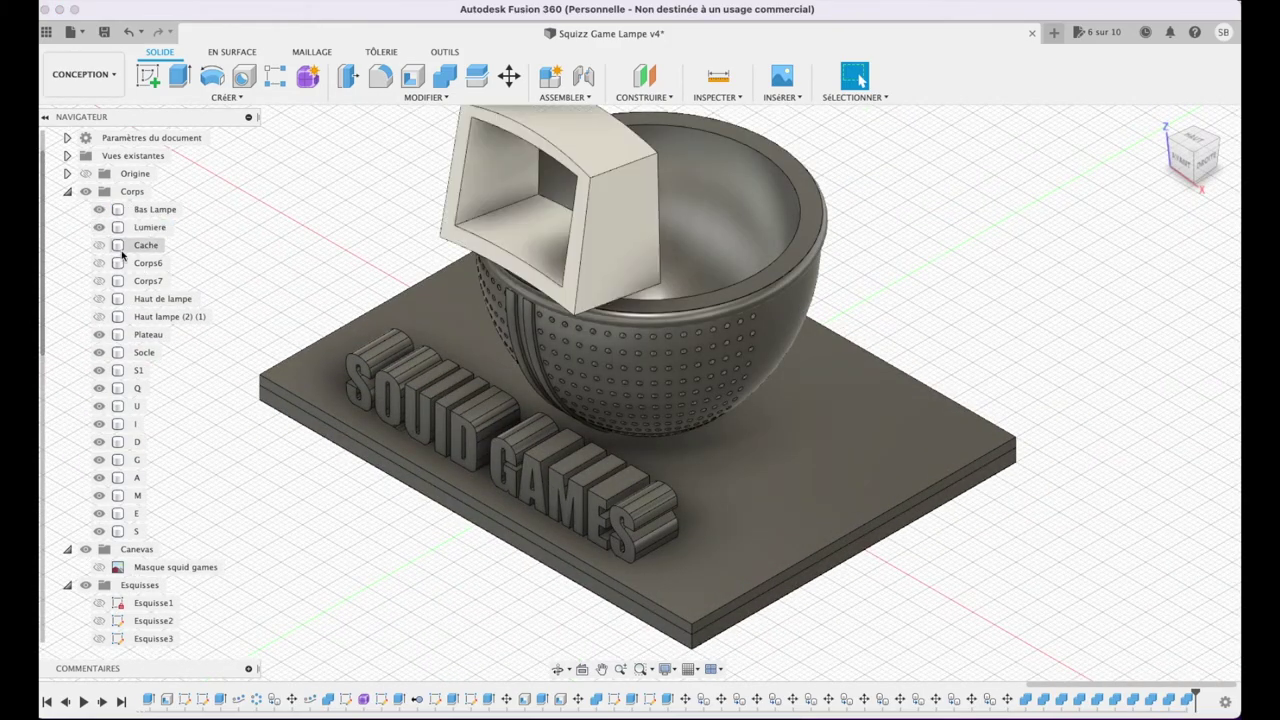
{"action": "left_click", "coordinate": [99, 299]}
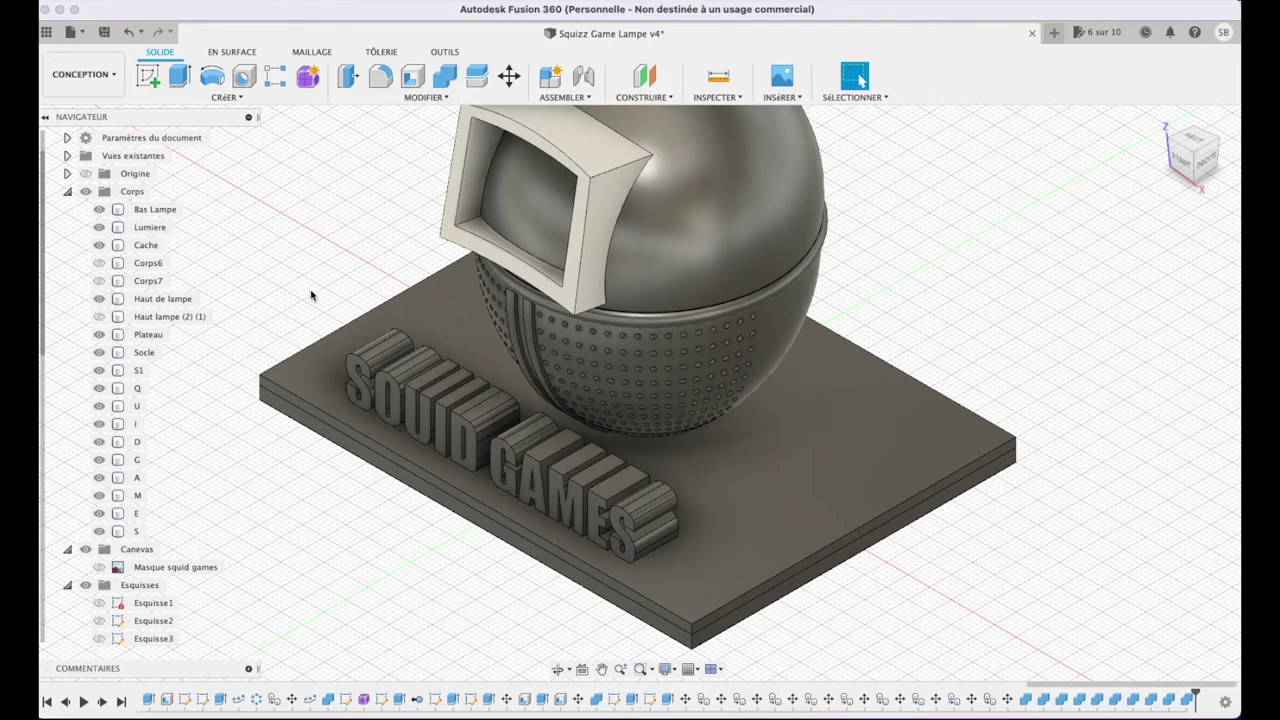
{"action": "right_click", "coordinate": [117, 371]}
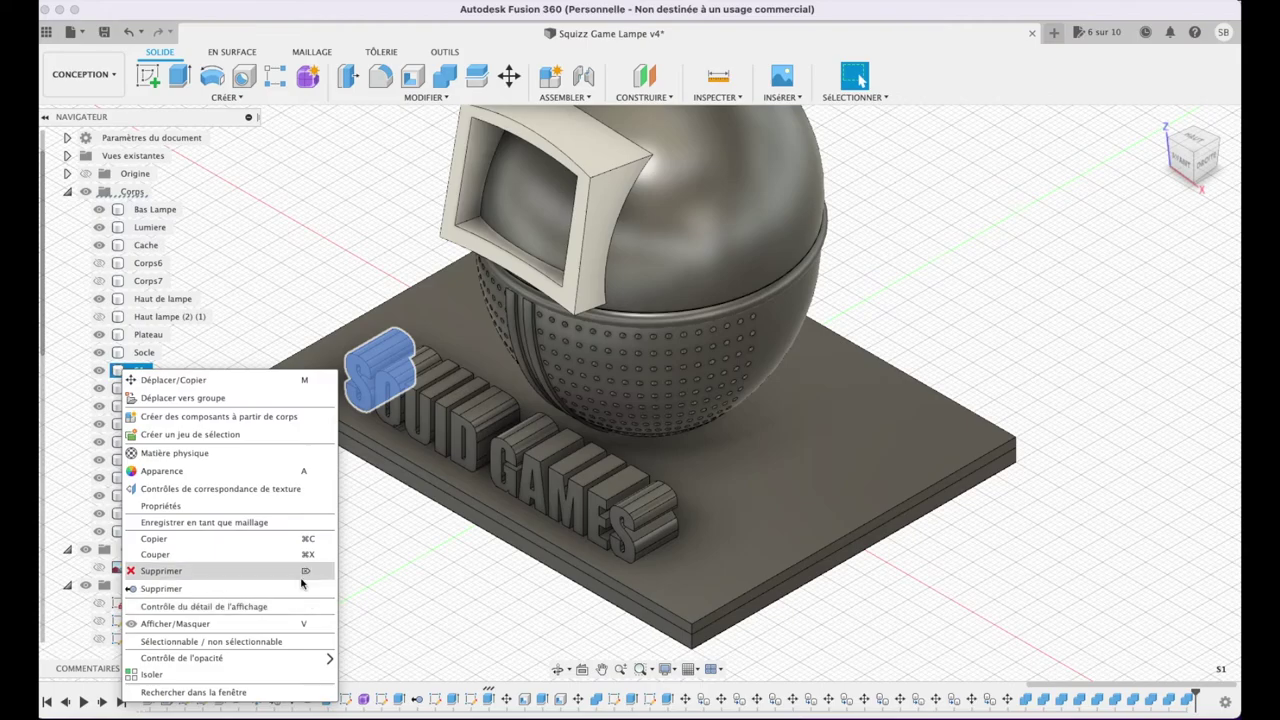
- Drag the white ABS (blanc) appearance onto each SQUID GAMES letter body
{"action": "left_click", "coordinate": [290, 471]}
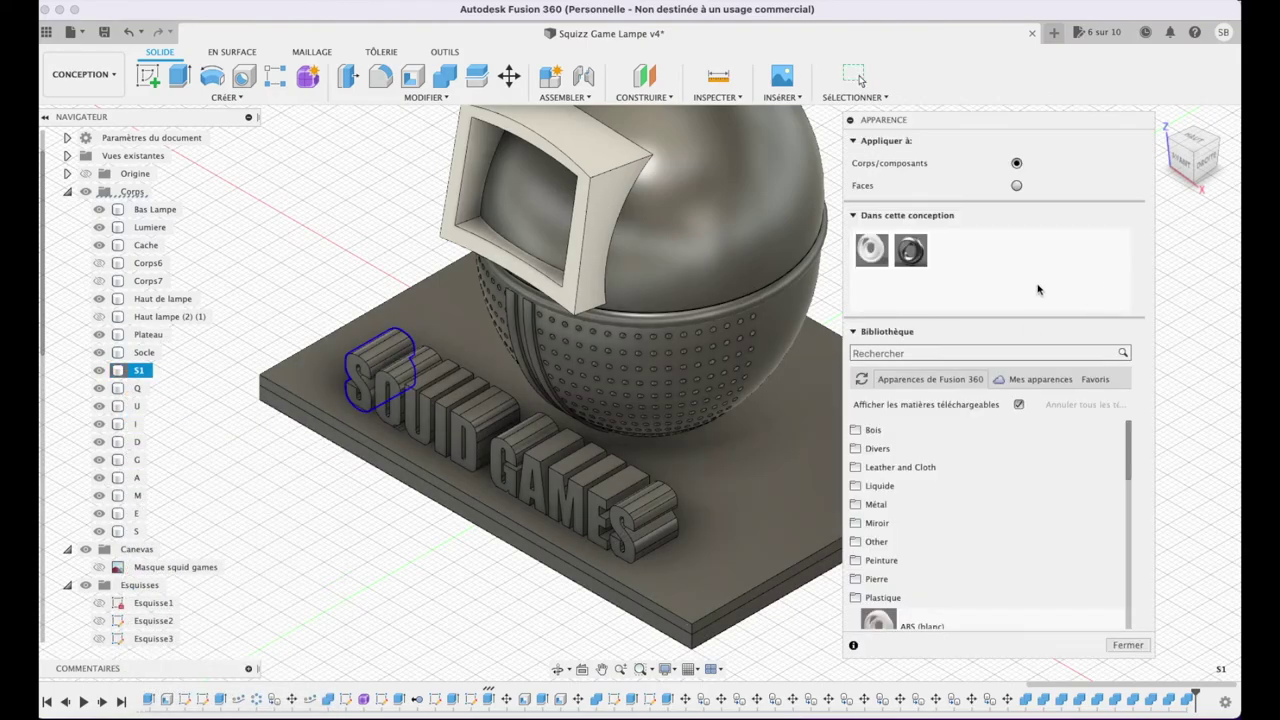
{"action": "left_click_drag", "start_coordinate": [871, 249], "coordinate": [386, 352]}
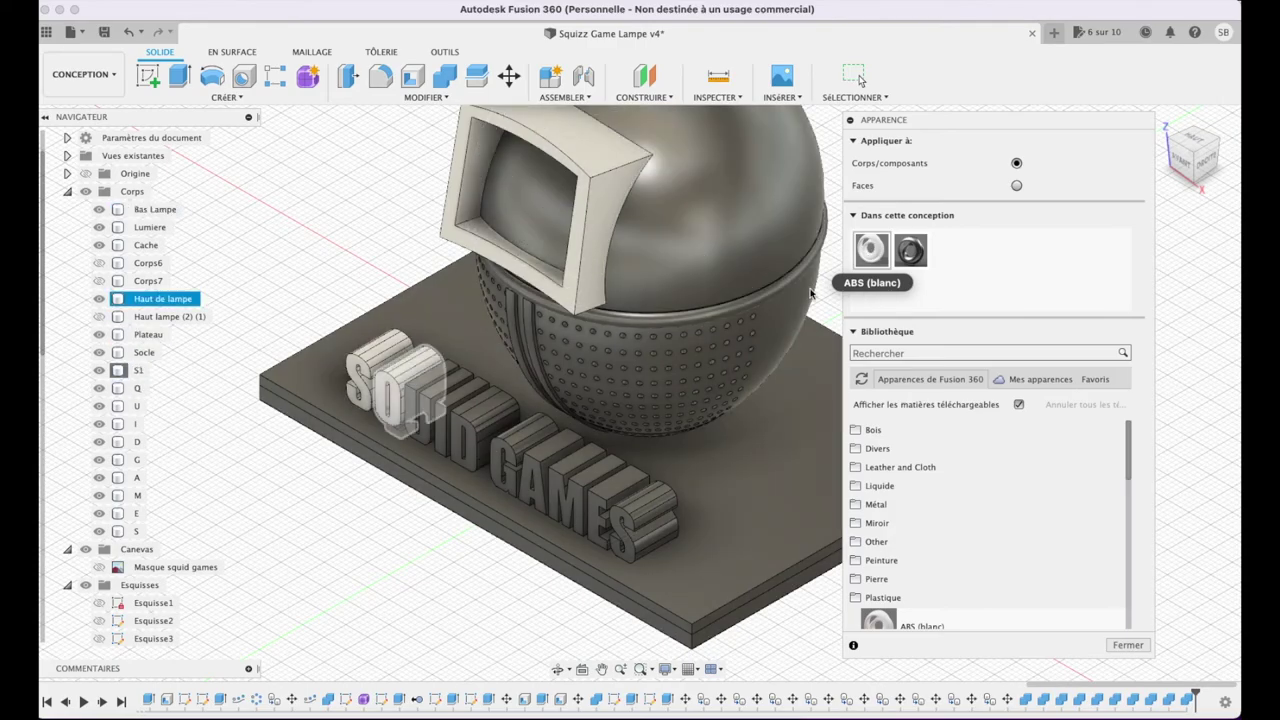
{"action": "mouse_move", "coordinate": [868, 262]}
{"action": "left_mouse_down"}
{"action": "mouse_move", "coordinate": [420, 398]}
{"action": "mouse_move", "coordinate": [455, 405]}
{"action": "left_mouse_up"}
{"action": "mouse_move", "coordinate": [871, 250]}
{"action": "left_mouse_down"}
{"action": "mouse_move", "coordinate": [468, 428]}
{"action": "mouse_move", "coordinate": [528, 448]}
{"action": "left_mouse_up"}
{"action": "left_click_drag", "start_coordinate": [871, 250], "coordinate": [551, 466]}
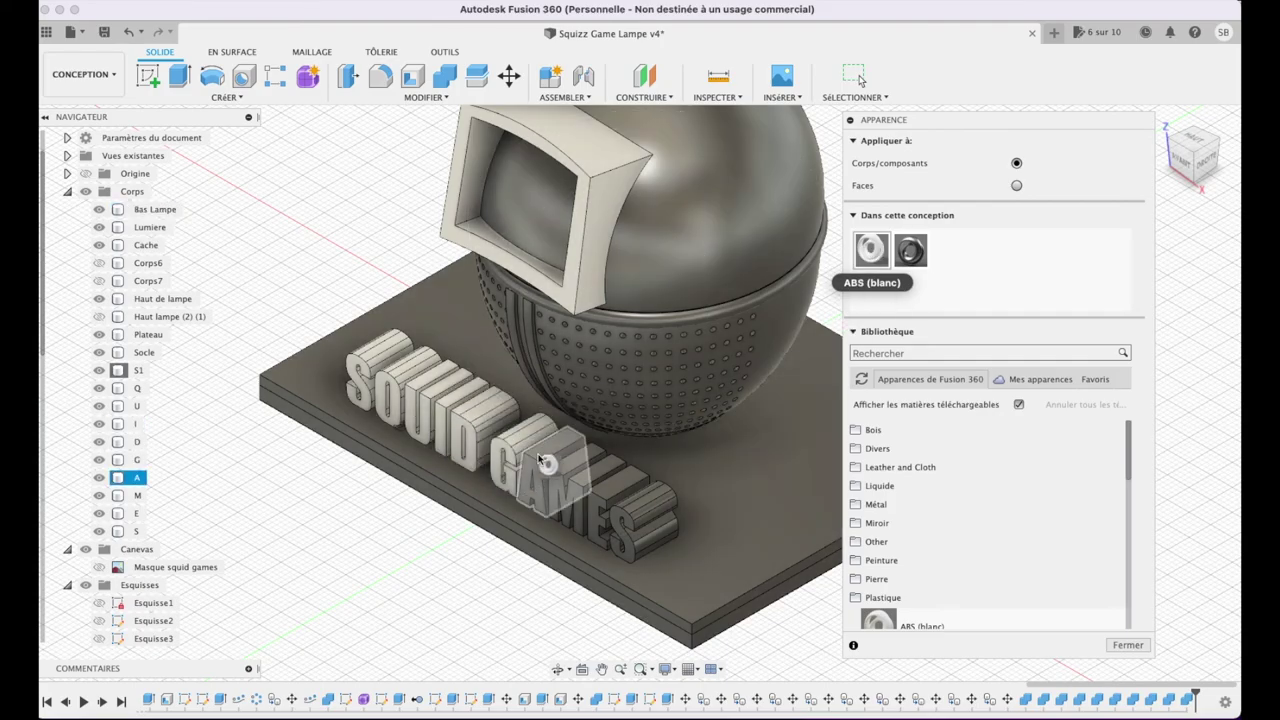
{"action": "left_click_drag", "start_coordinate": [871, 250], "coordinate": [586, 500]}
{"action": "left_click_drag", "start_coordinate": [871, 250], "coordinate": [615, 505]}
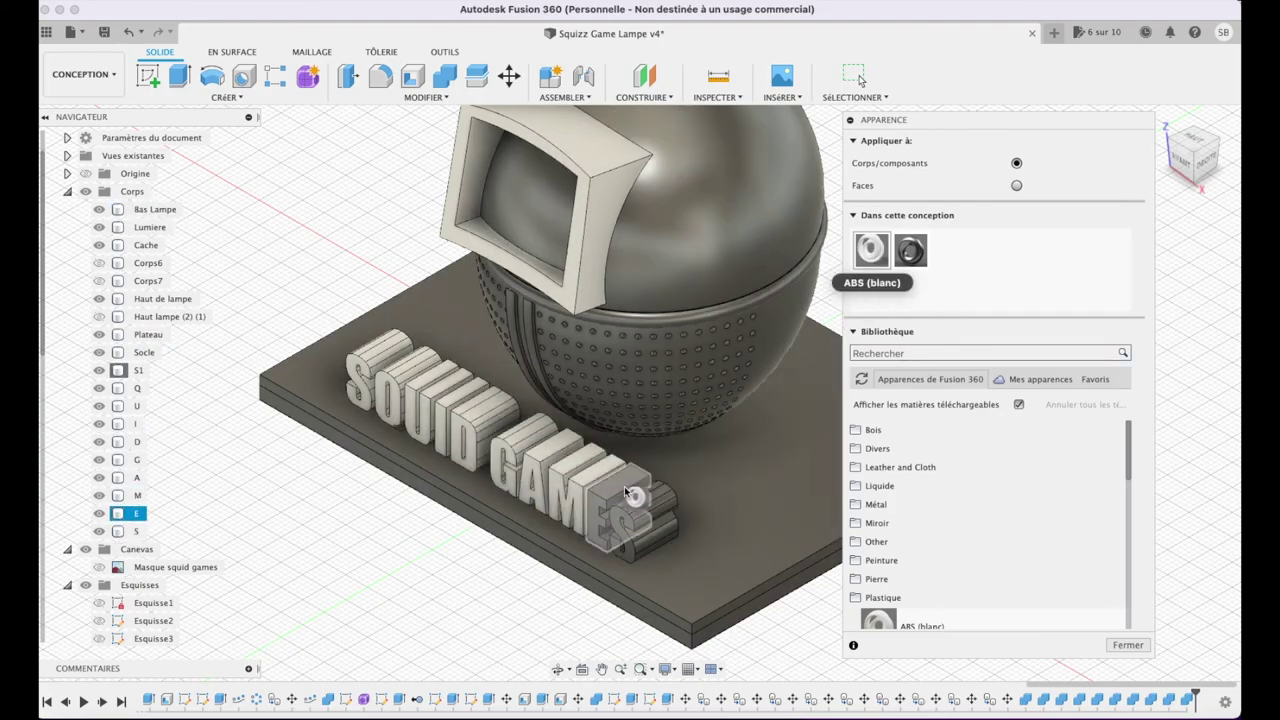
{"action": "left_click_drag", "start_coordinate": [871, 250], "coordinate": [660, 510]}
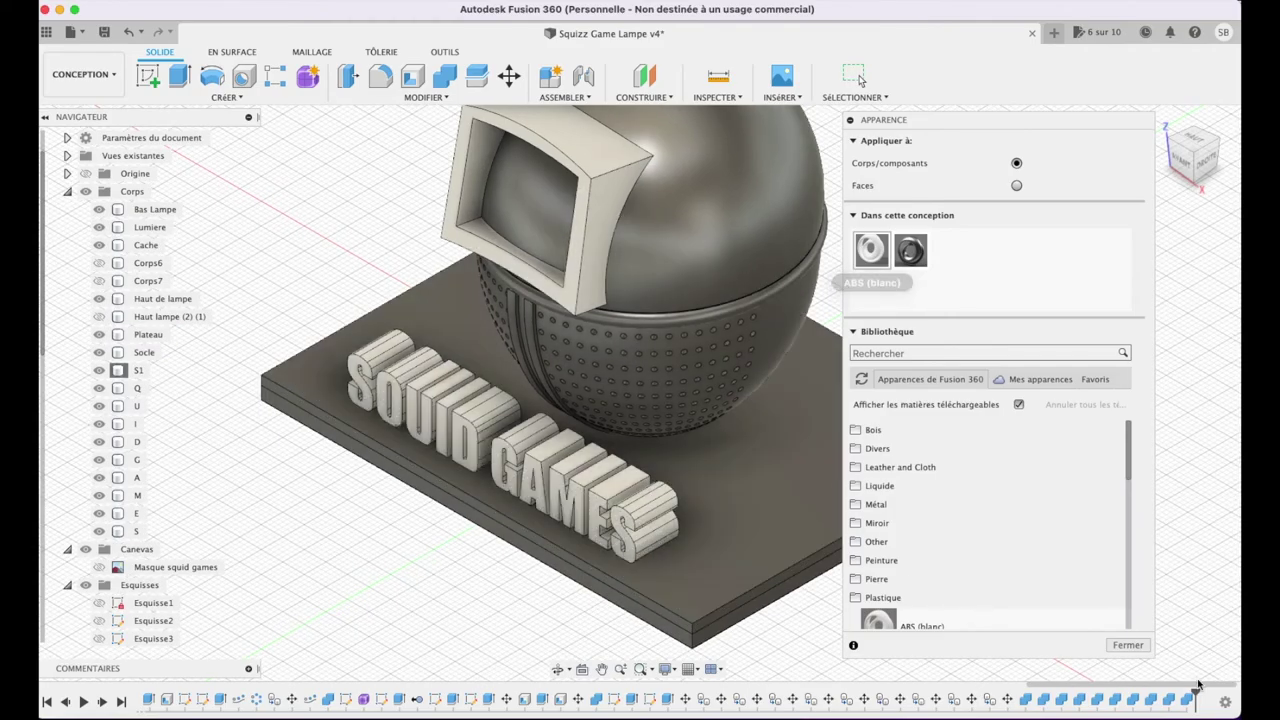
- Make a red (255, 0, 0) copy of the ABS appearance and apply it to the Plateau
{"action": "scroll", "coordinate": [1005, 530], "scroll_direction": "down", "scroll_amount": 3}
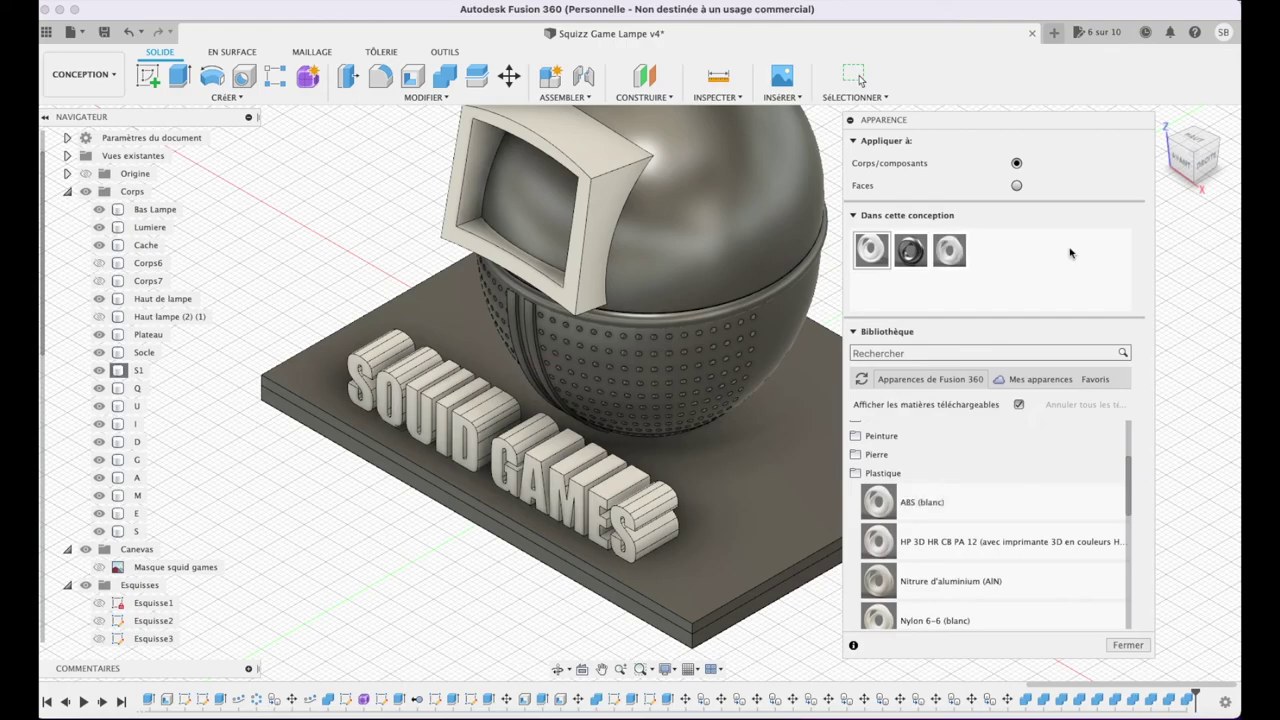
{"action": "left_click_drag", "start_coordinate": [890, 485], "coordinate": [950, 252]}
{"action": "double_click", "coordinate": [952, 258]}
{"action": "left_click_drag", "start_coordinate": [806, 186], "coordinate": [670, 188]}
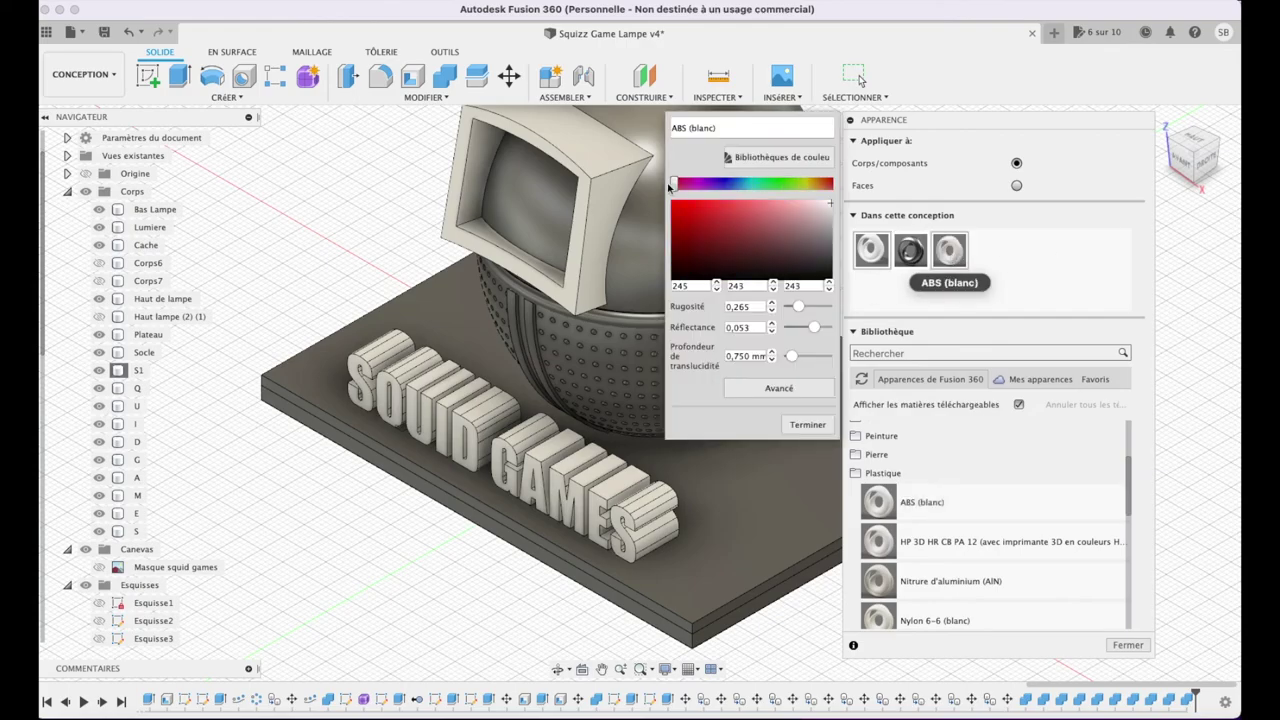
{"action": "left_click", "coordinate": [808, 424]}
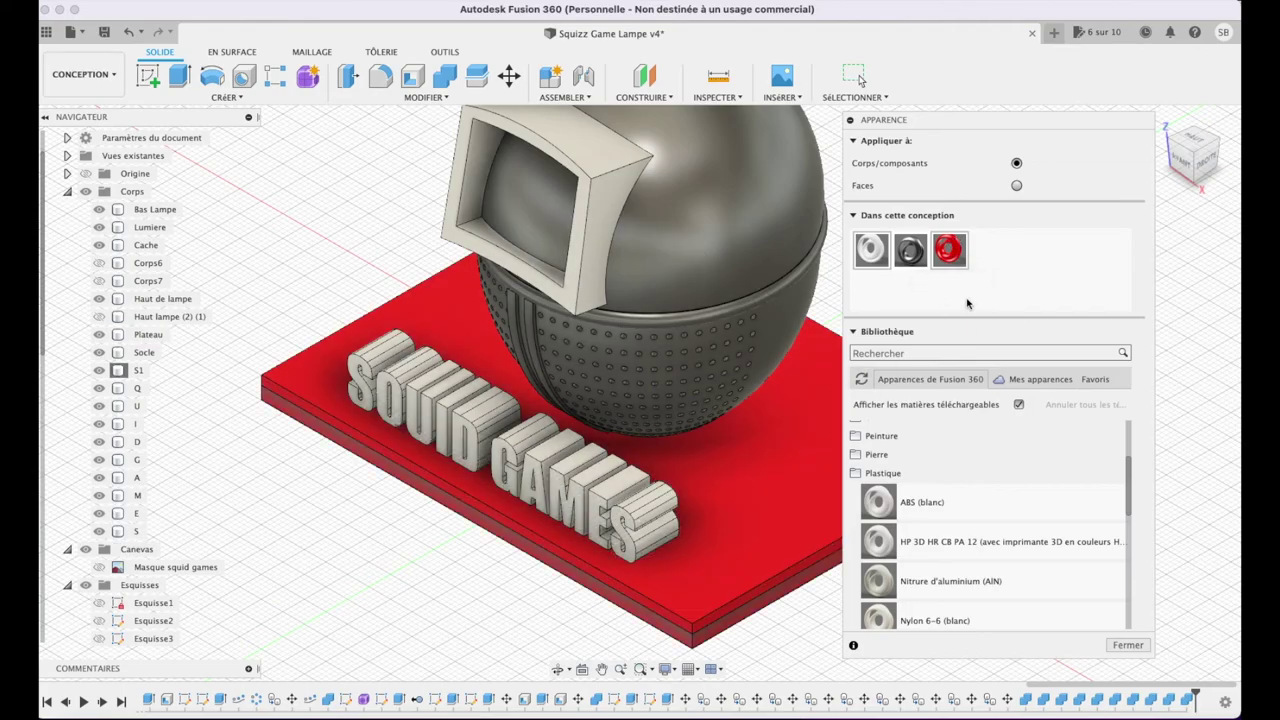
{"action": "left_click_drag", "start_coordinate": [955, 243], "coordinate": [745, 622]}
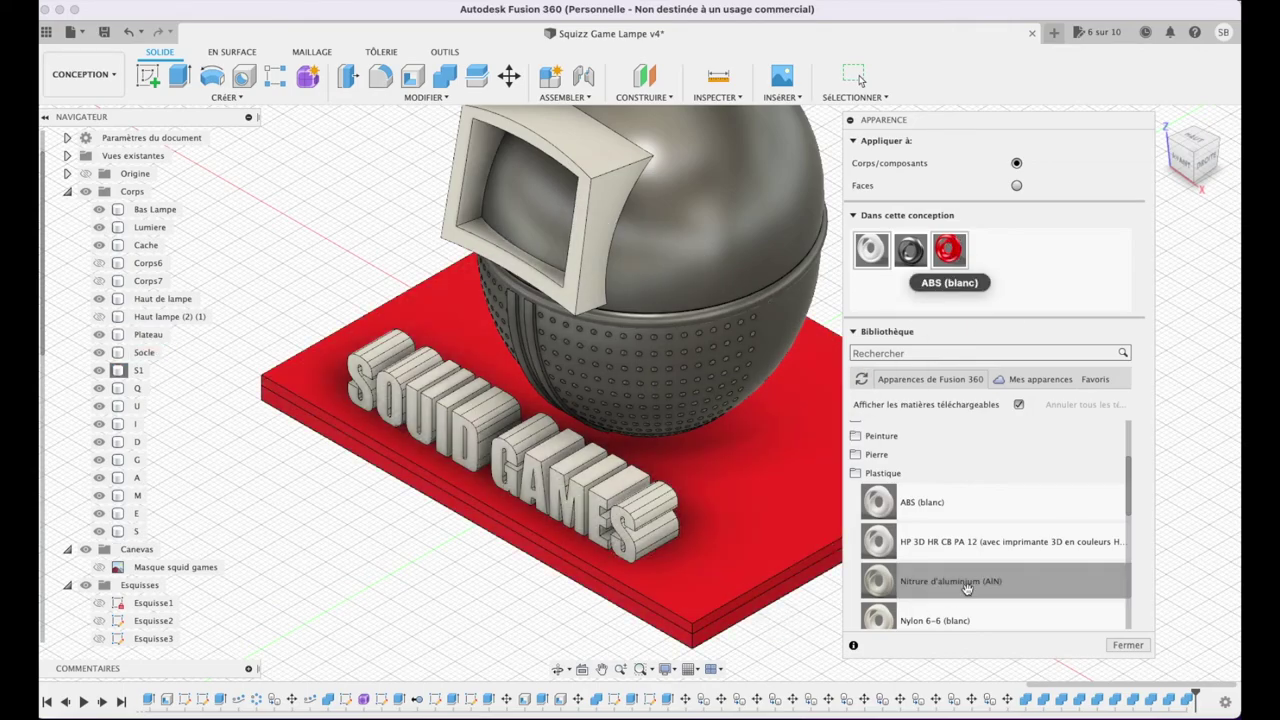
{"action": "left_click", "coordinate": [1128, 644]}
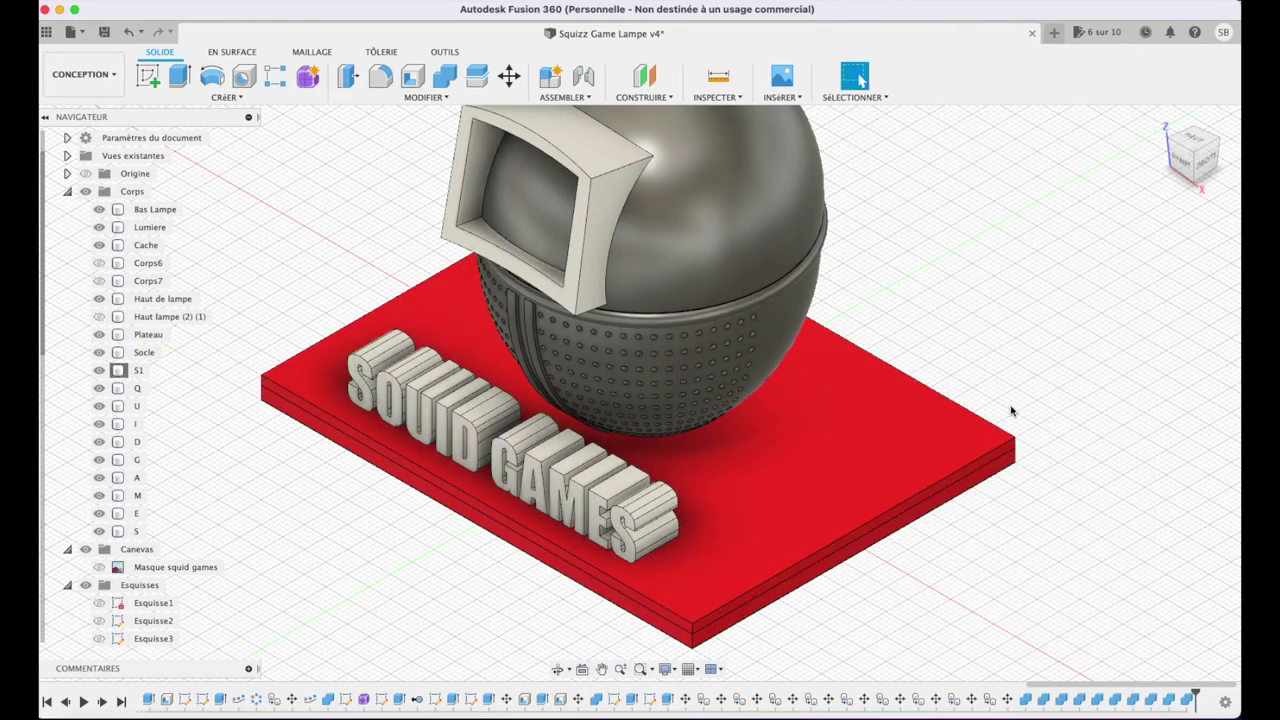
{"action": "right_click", "coordinate": [141, 300]}
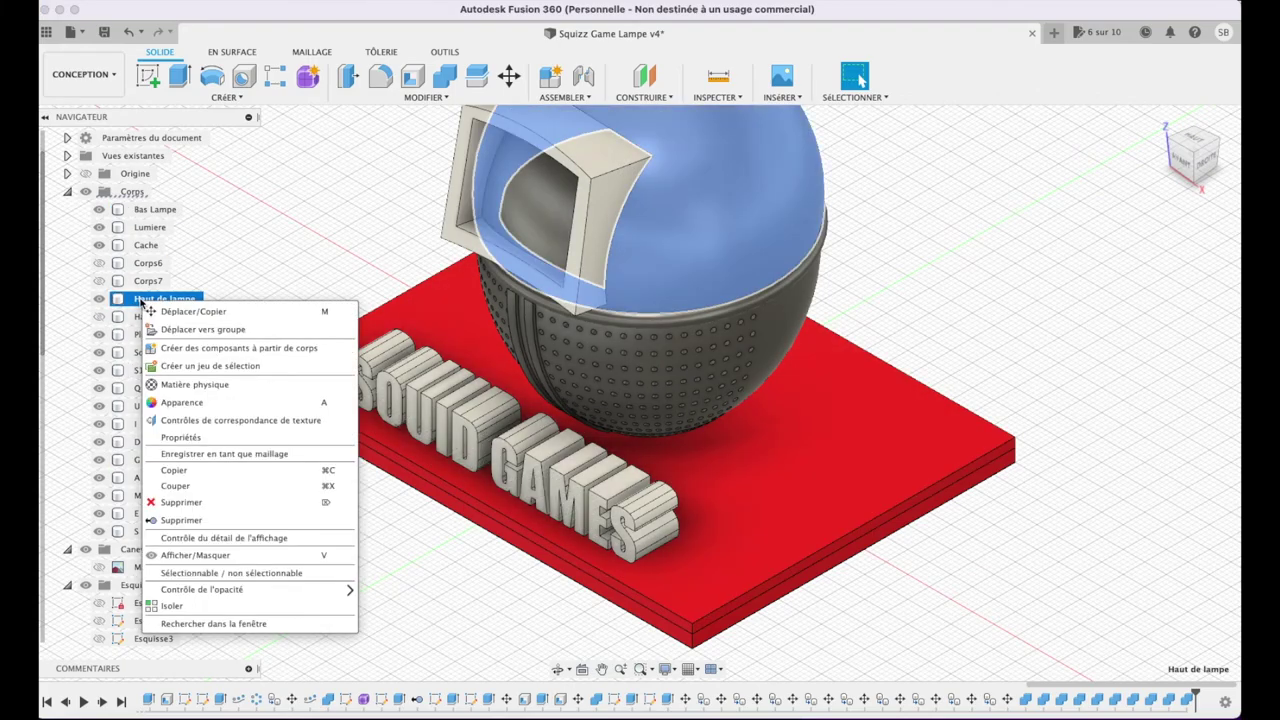
- Apply ABS to the Haut de lampe dome and tint its copy black (0, 0, 0)
{"action": "left_click", "coordinate": [181, 402]}
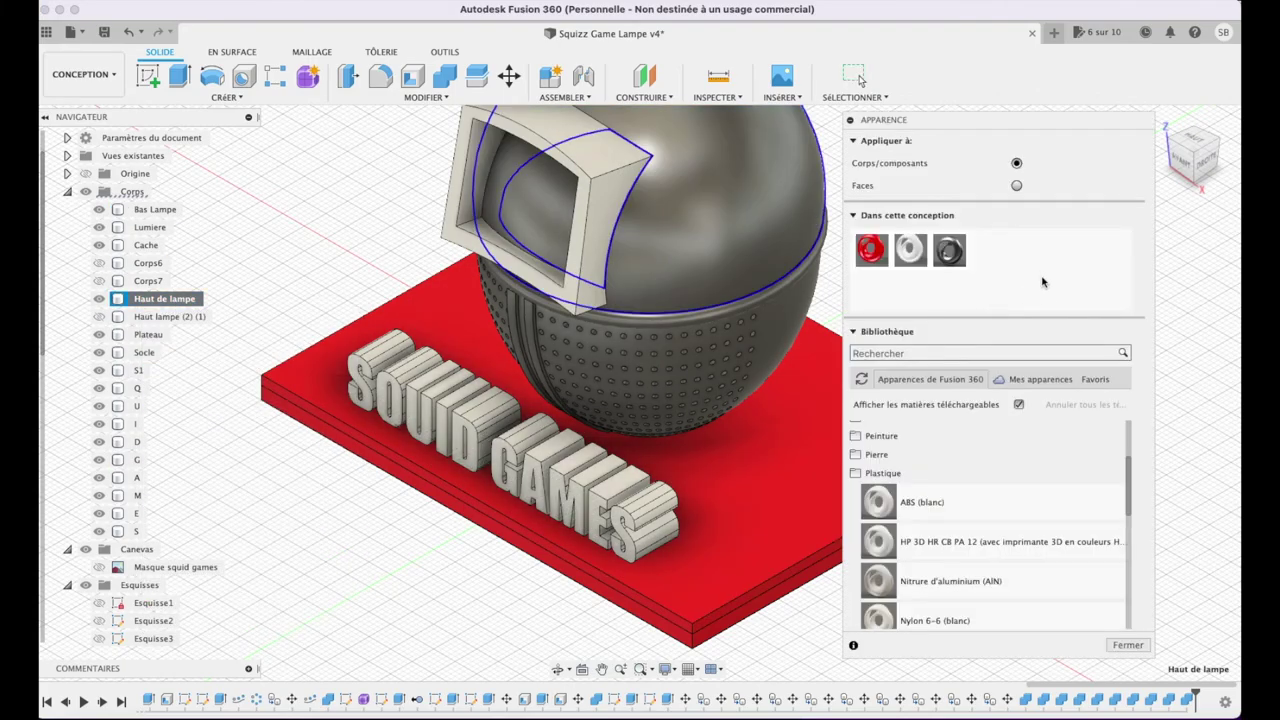
{"action": "left_click_drag", "start_coordinate": [878, 502], "coordinate": [580, 200]}
{"action": "double_click", "coordinate": [988, 250]}
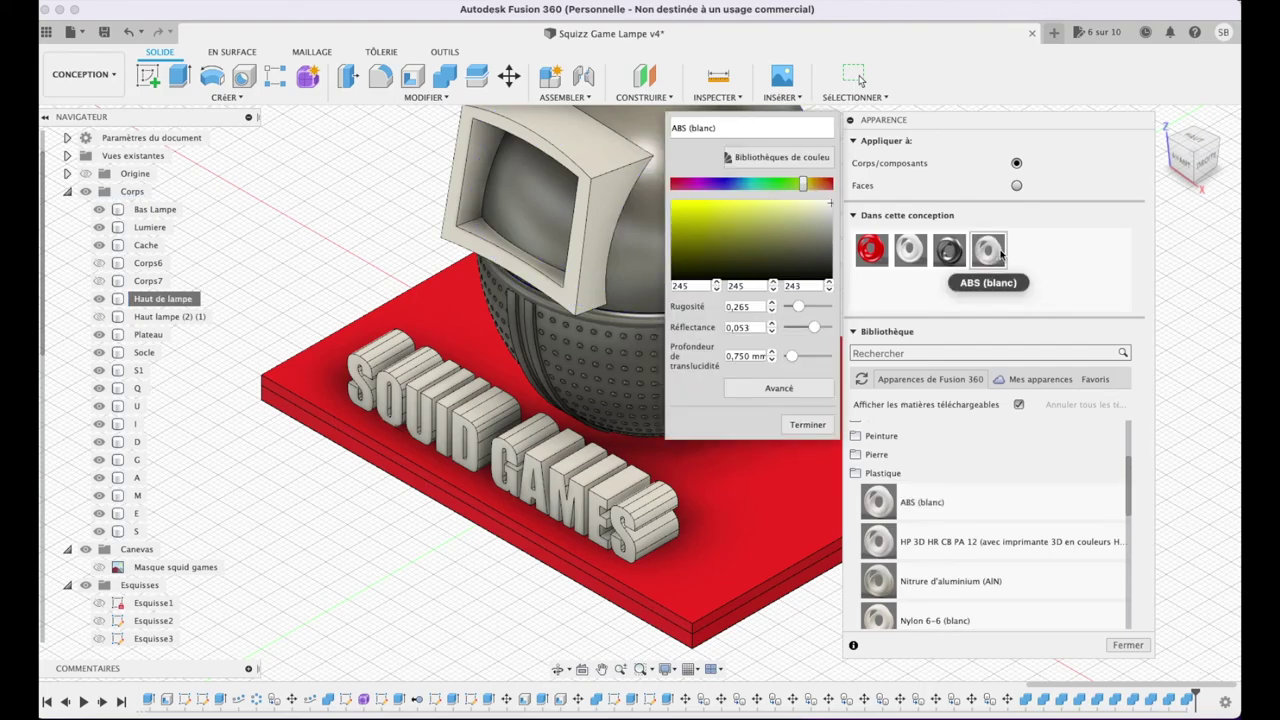
{"action": "left_click", "coordinate": [818, 424]}
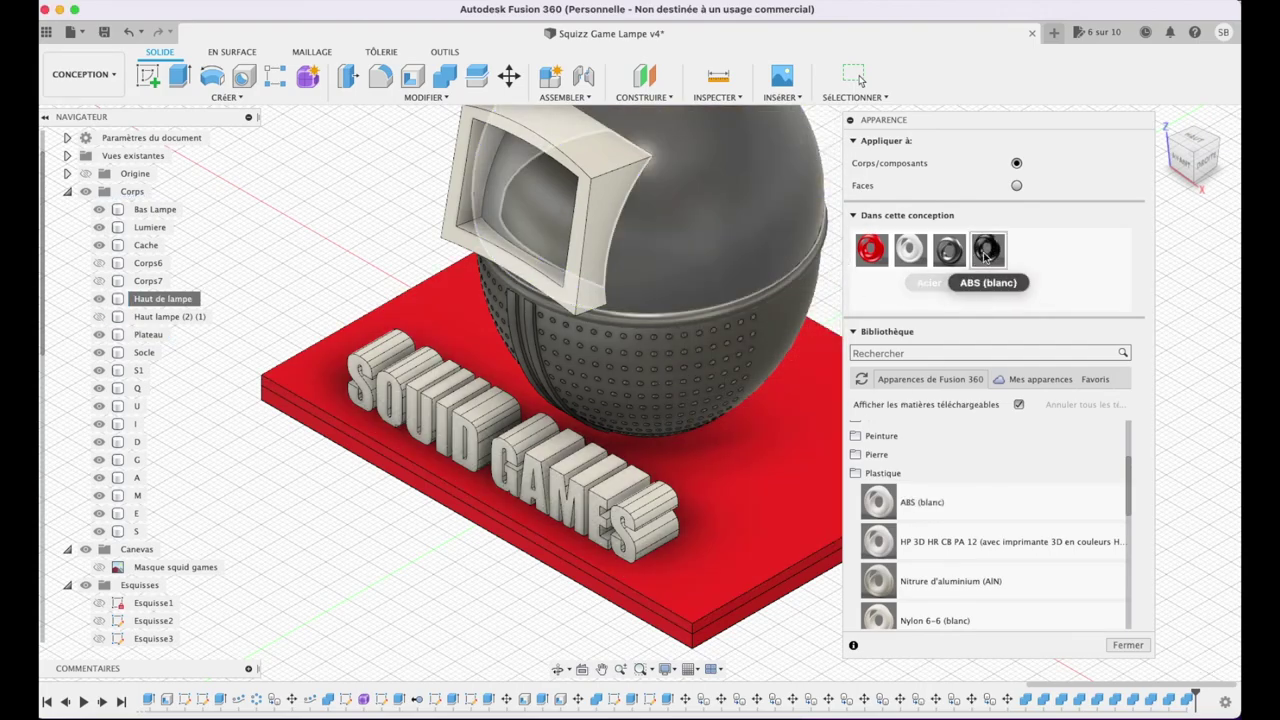
- Apply the black ABS to the eye lens too, then return to the home view
{"action": "left_click_drag", "start_coordinate": [984, 256], "coordinate": [545, 230]}
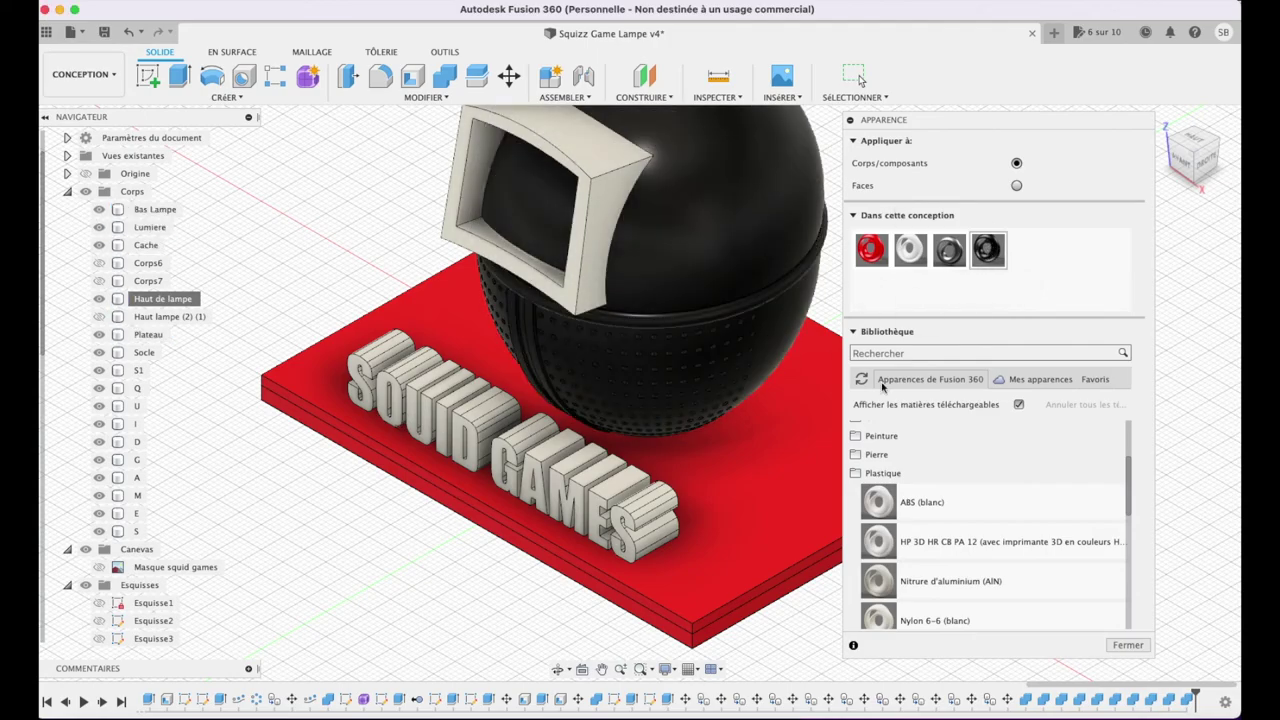
{"action": "scroll", "coordinate": [908, 503], "scroll_direction": "up", "scroll_amount": 1}
{"action": "left_click", "coordinate": [1128, 645]}
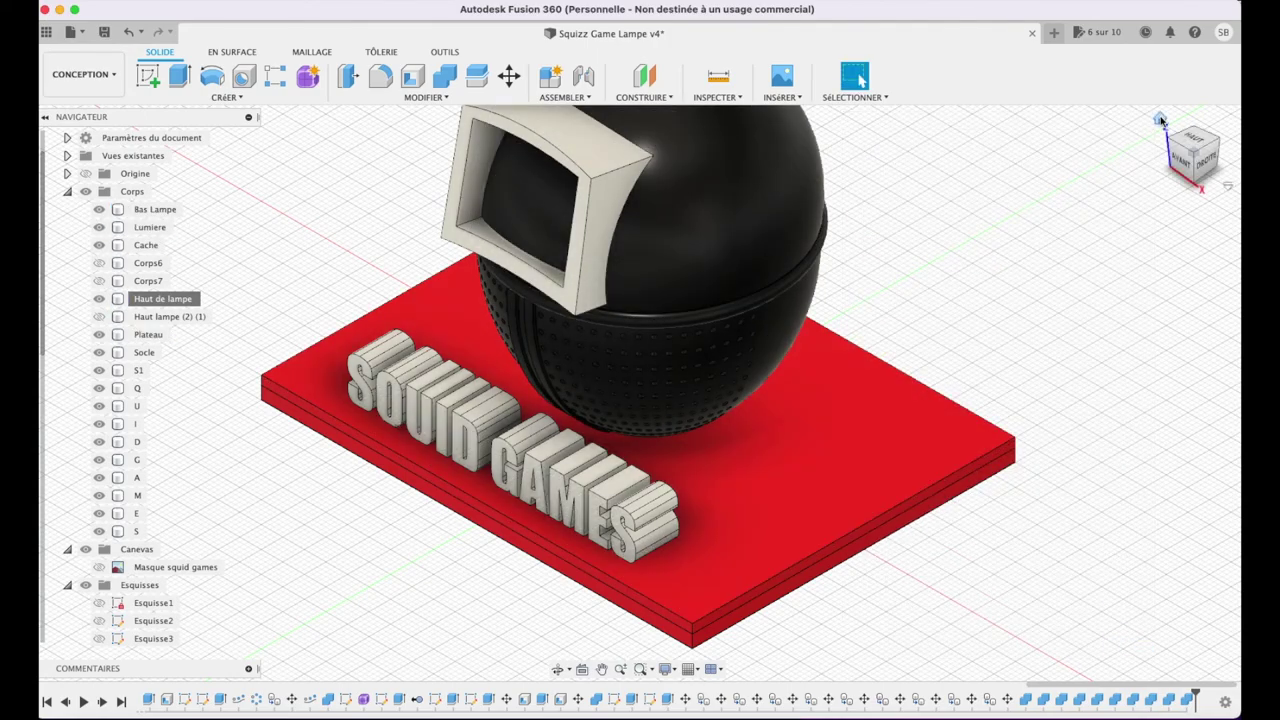
{"action": "left_click", "coordinate": [1160, 119]}
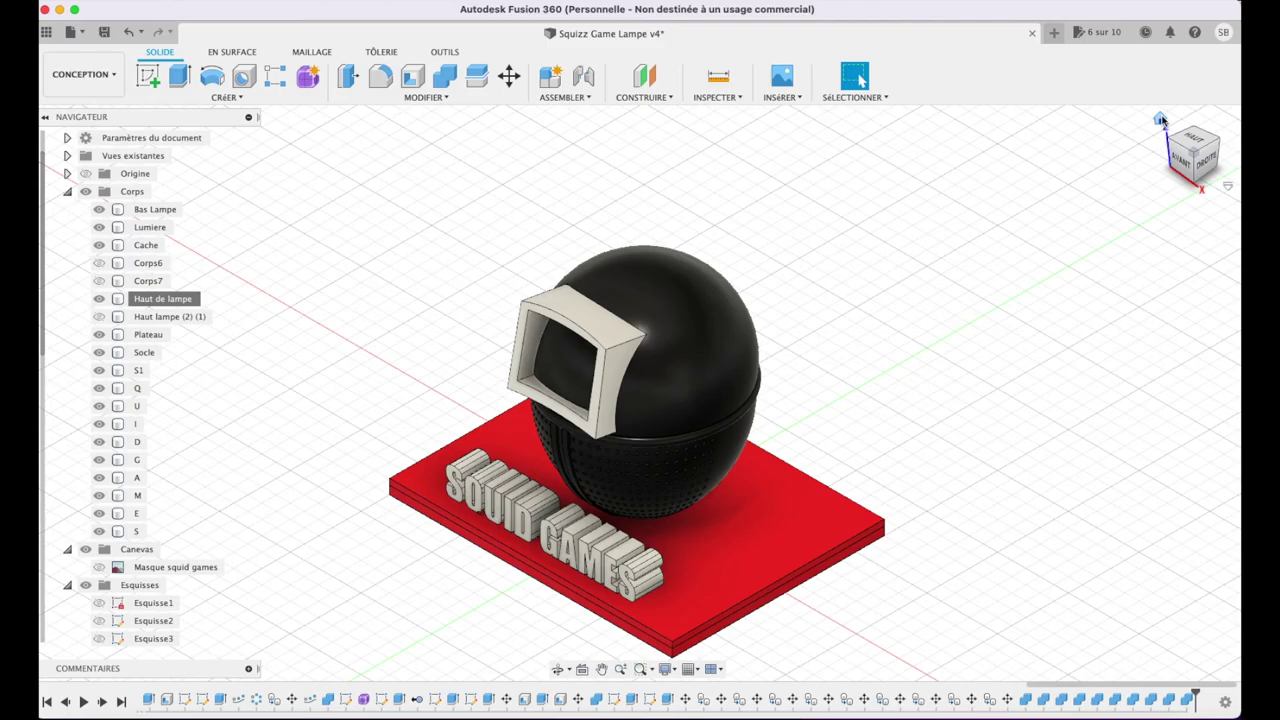